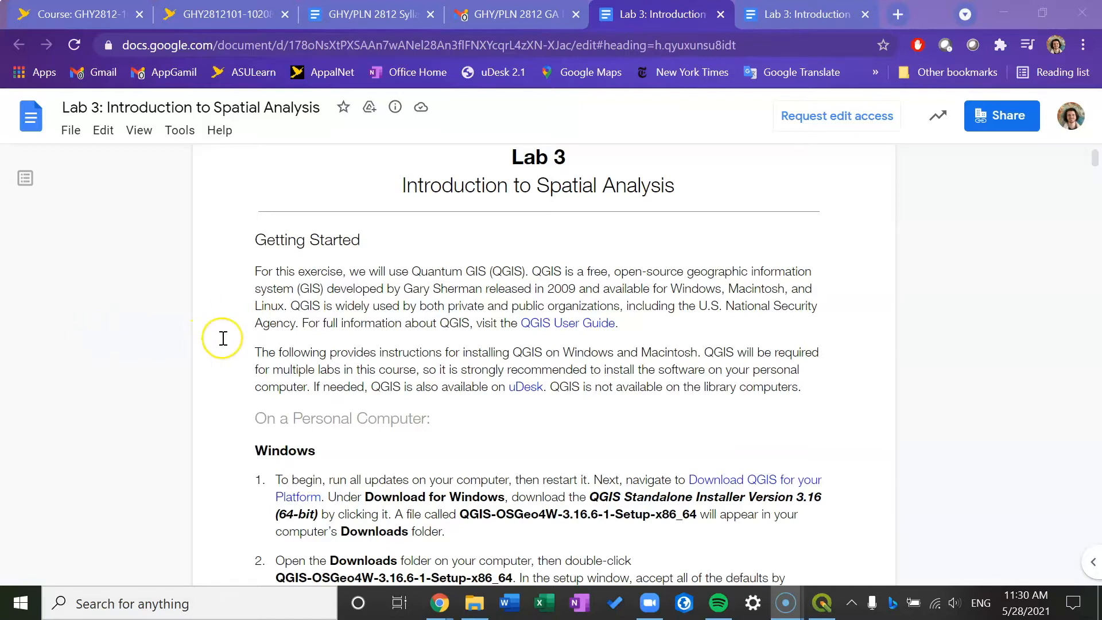
scroll(223, 338, "down", 1)
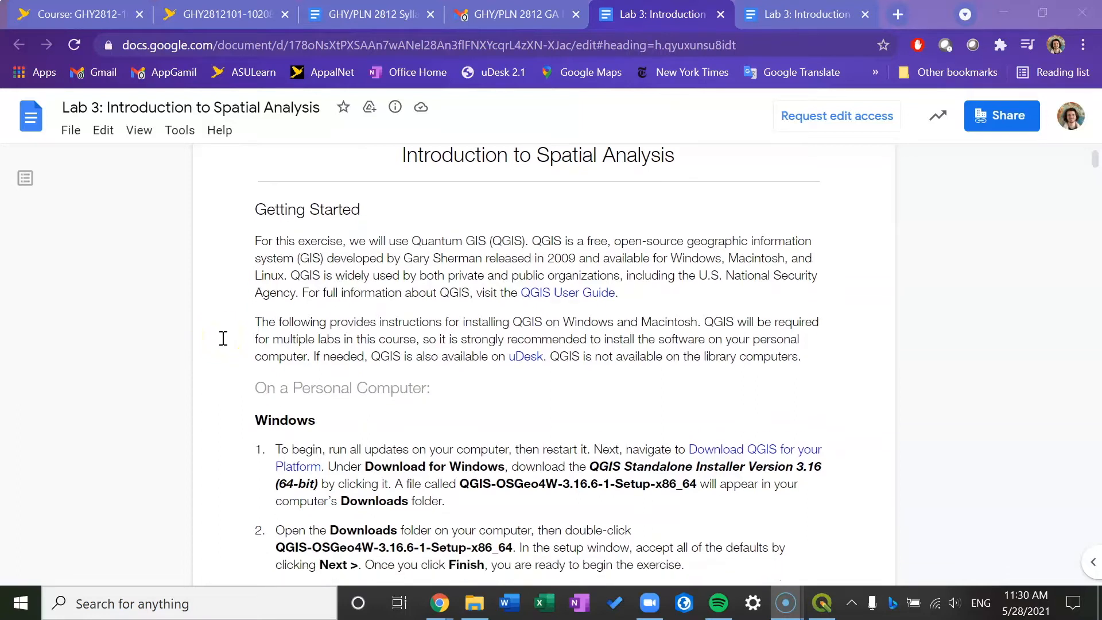
scroll(223, 338, "down", 1)
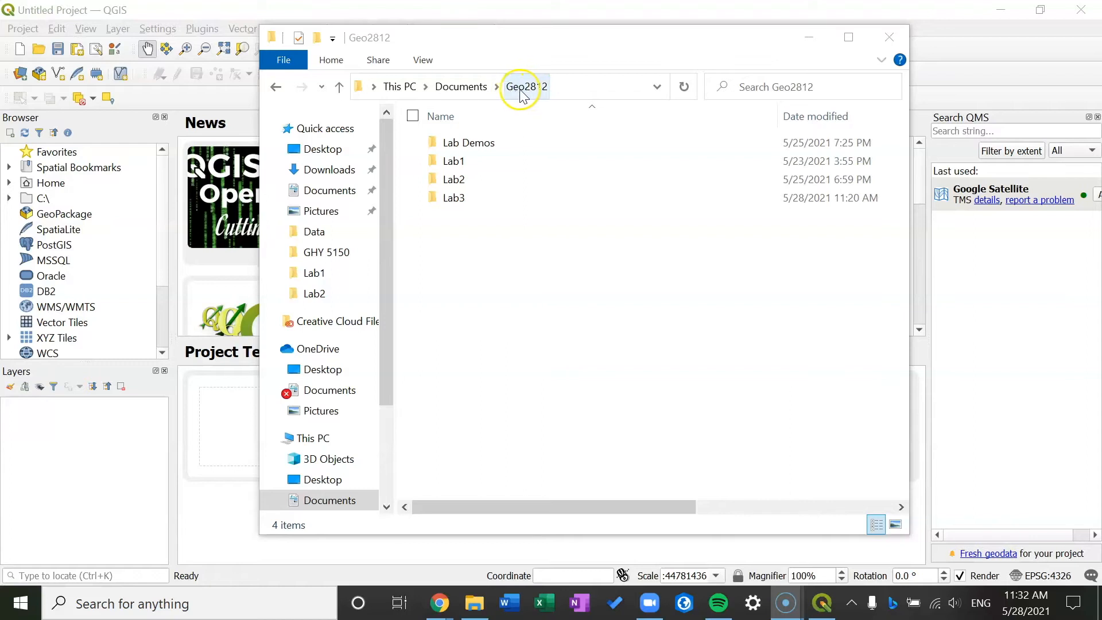
- Open the Lab3 folder in Geo2812 and look inside its nested Lab3 folder
double_click(482, 199)
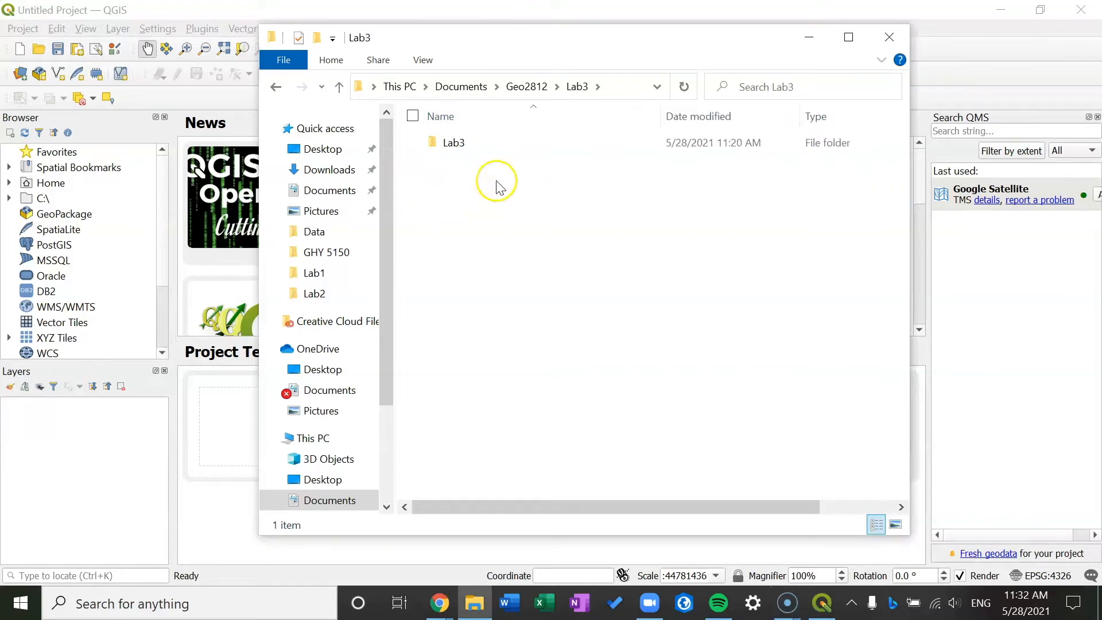
double_click(503, 147)
left_click(571, 87)
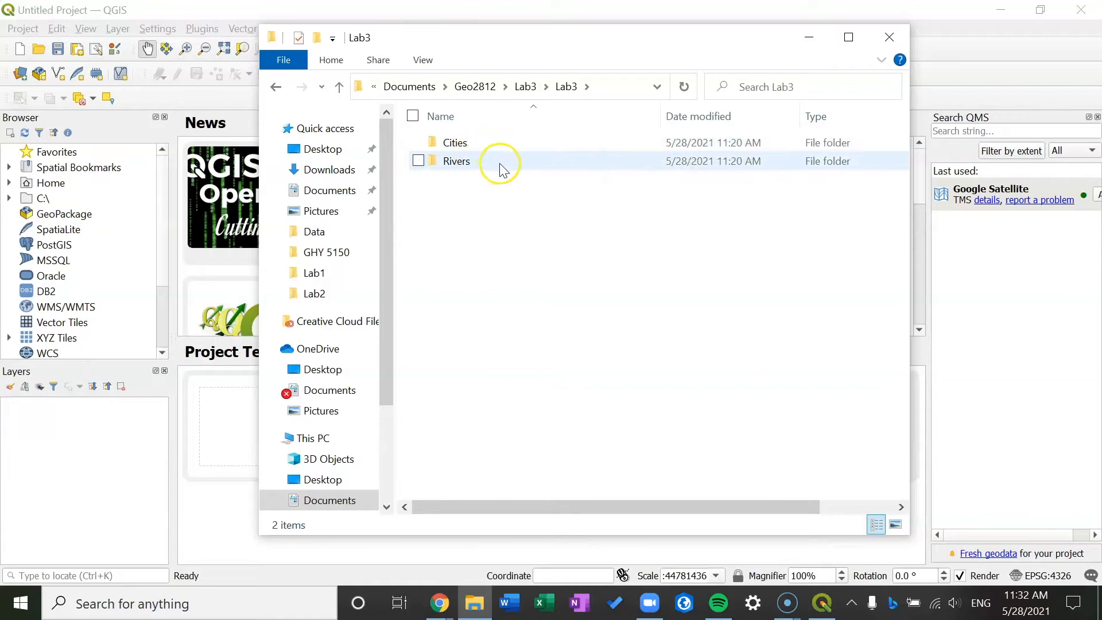
- Return to the outer Lab3 folder in Geo2812 and create a new folder named Data there
left_click(525, 86)
left_click(468, 167)
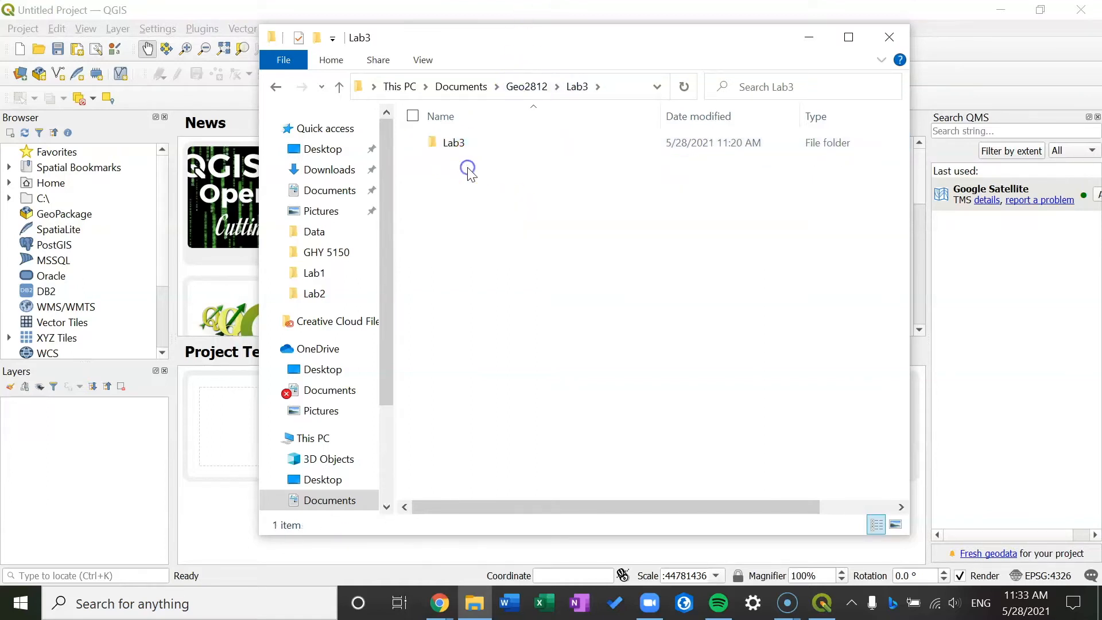
right_click(468, 167)
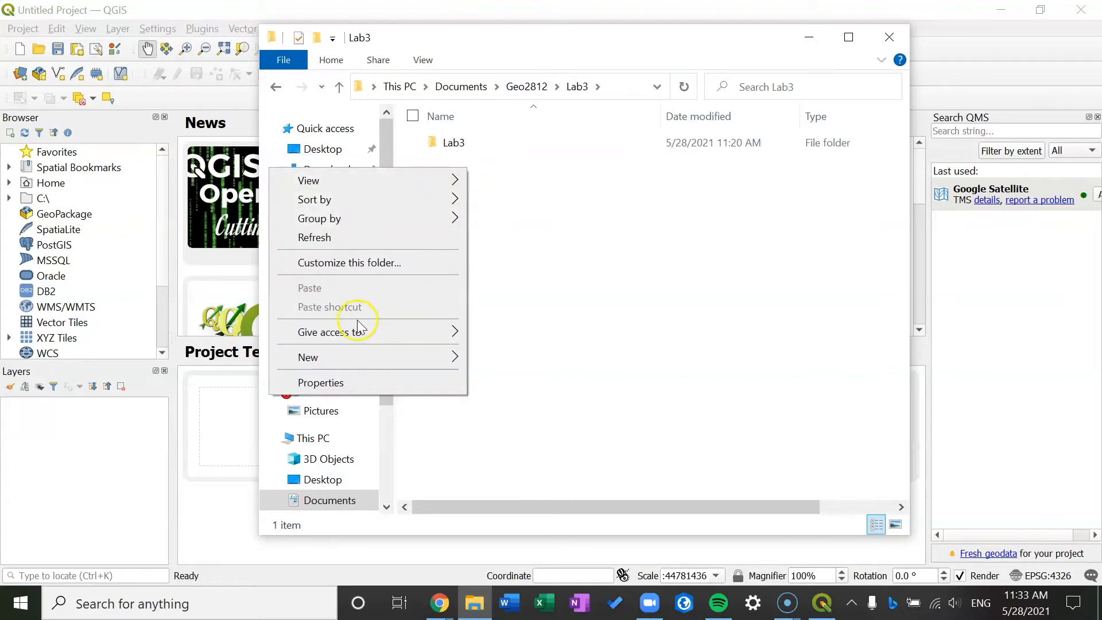
mouse_move(423, 359)
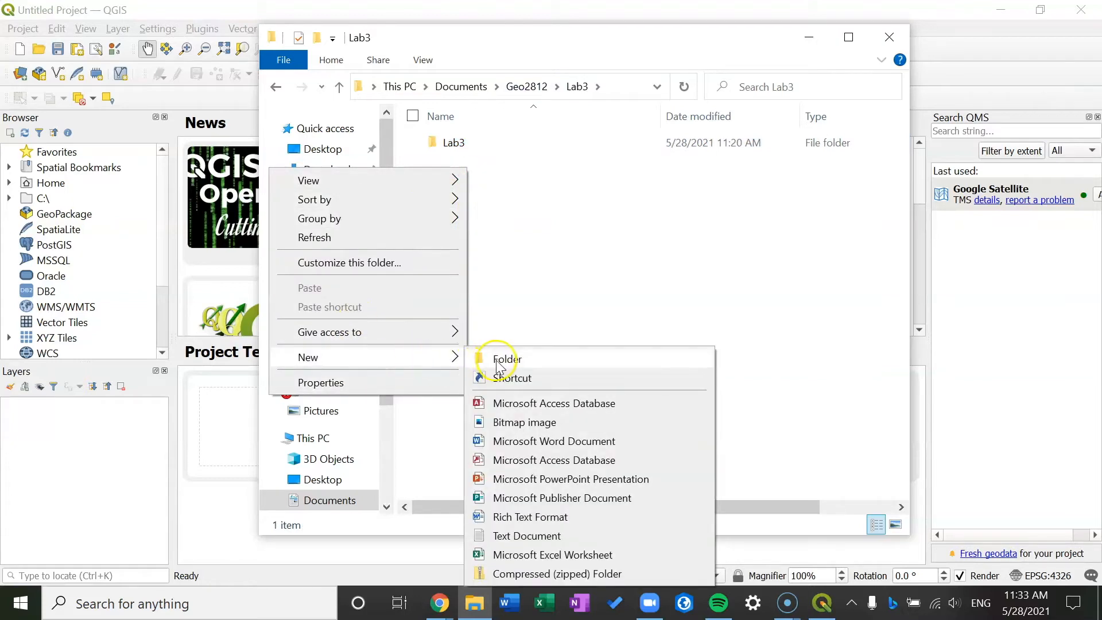
left_click(555, 358)
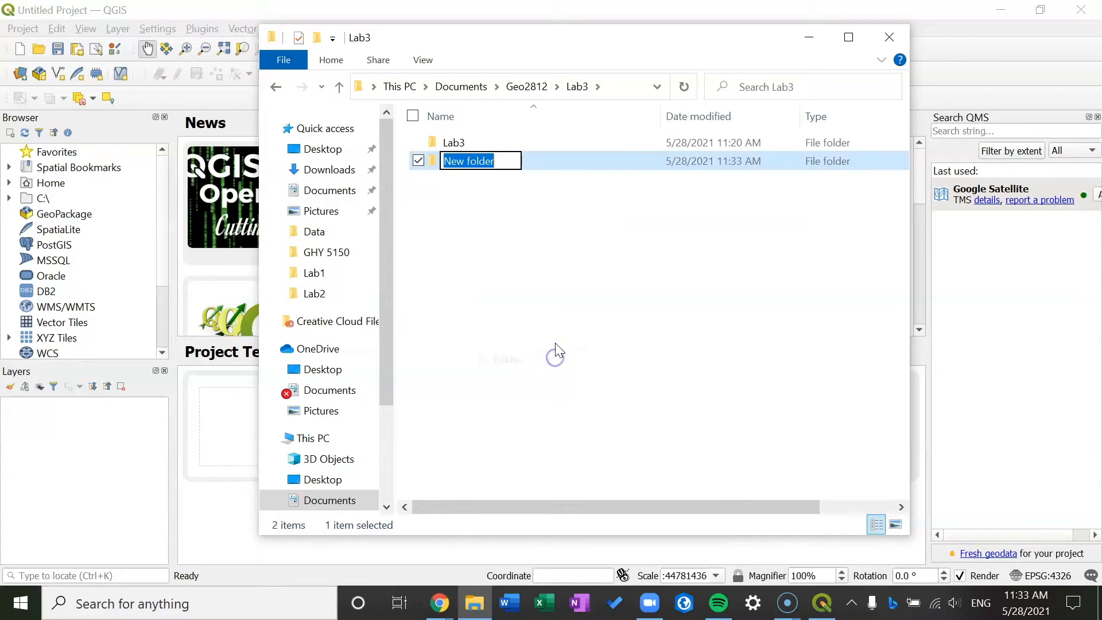
type("Data")
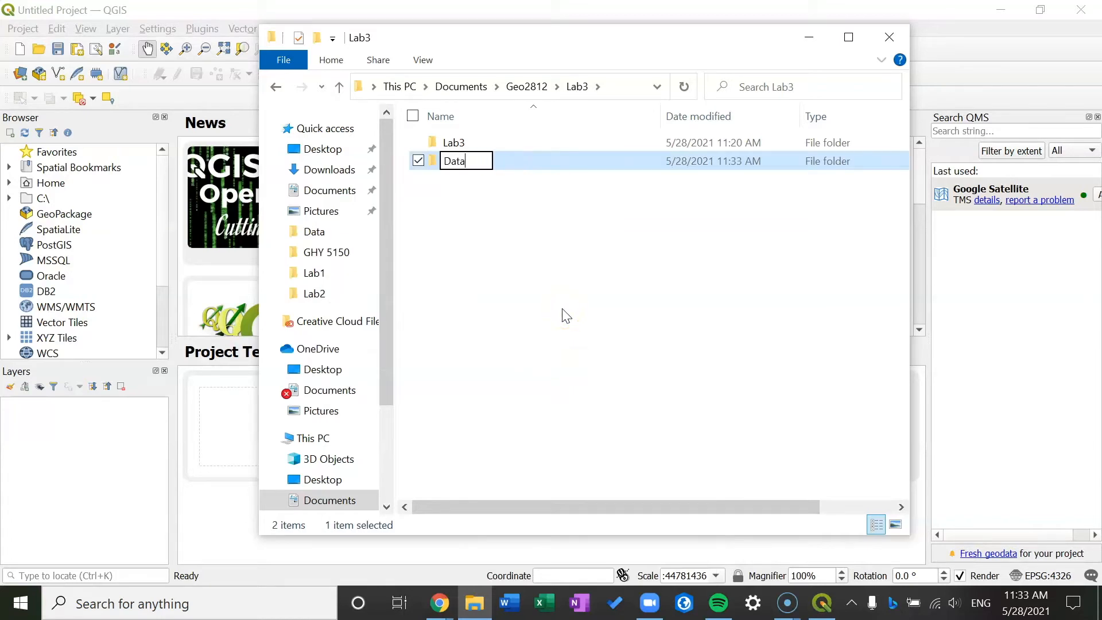
key("Return")
left_click(561, 290)
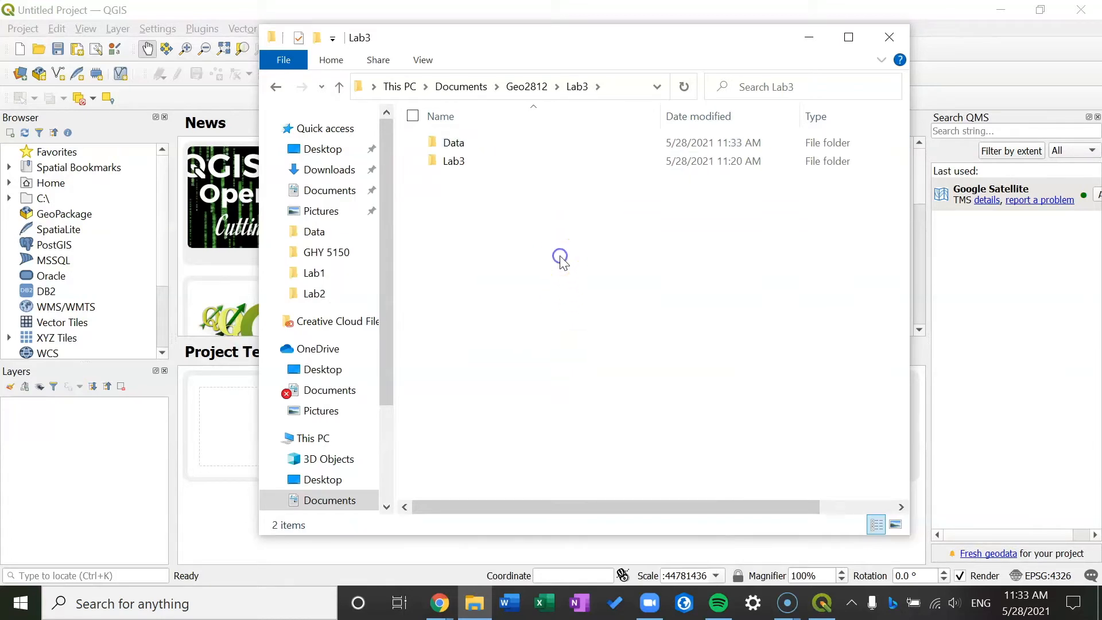
- Copy the Cities and Rivers folders from the nested Lab3 folder into the new Data folder
double_click(482, 159)
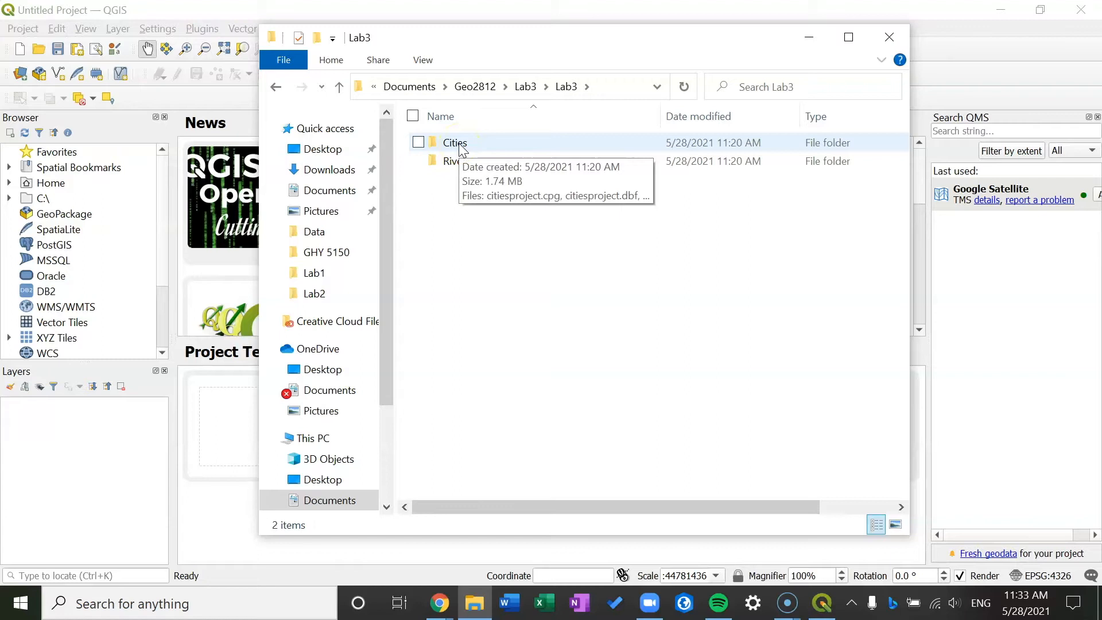
left_click(539, 143)
left_click(532, 158, "ctrl")
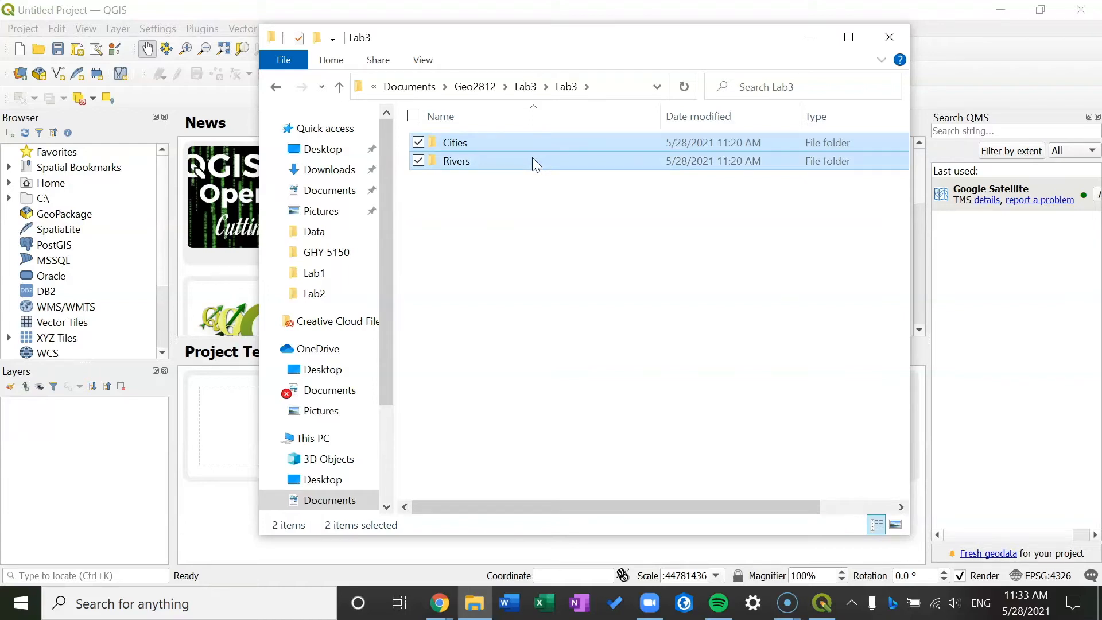
right_click(532, 158)
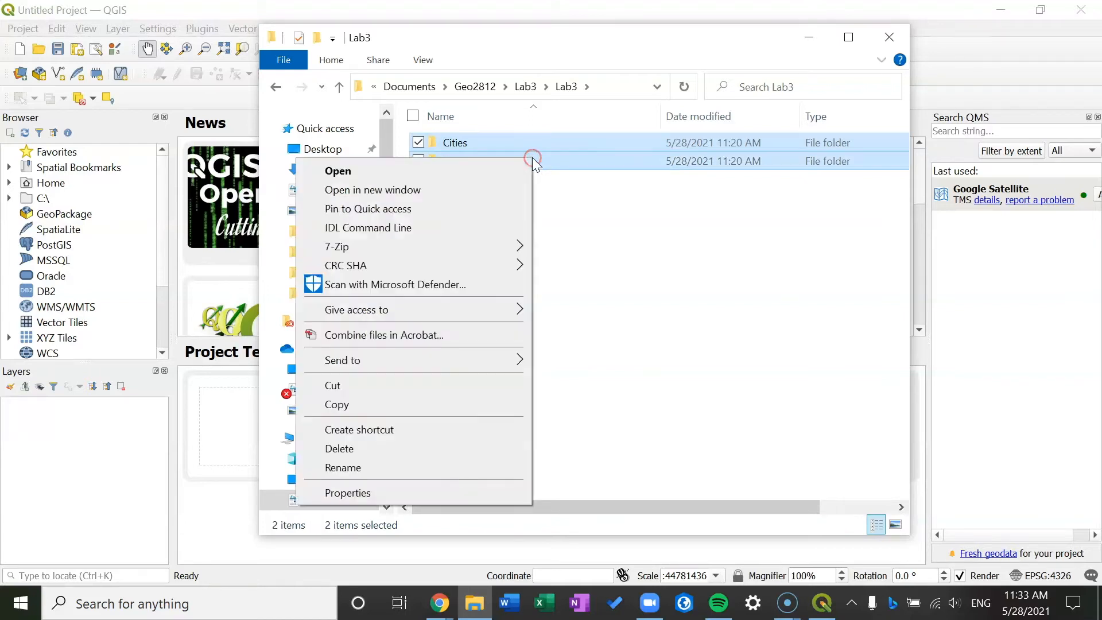
left_click(373, 406)
left_click(525, 88)
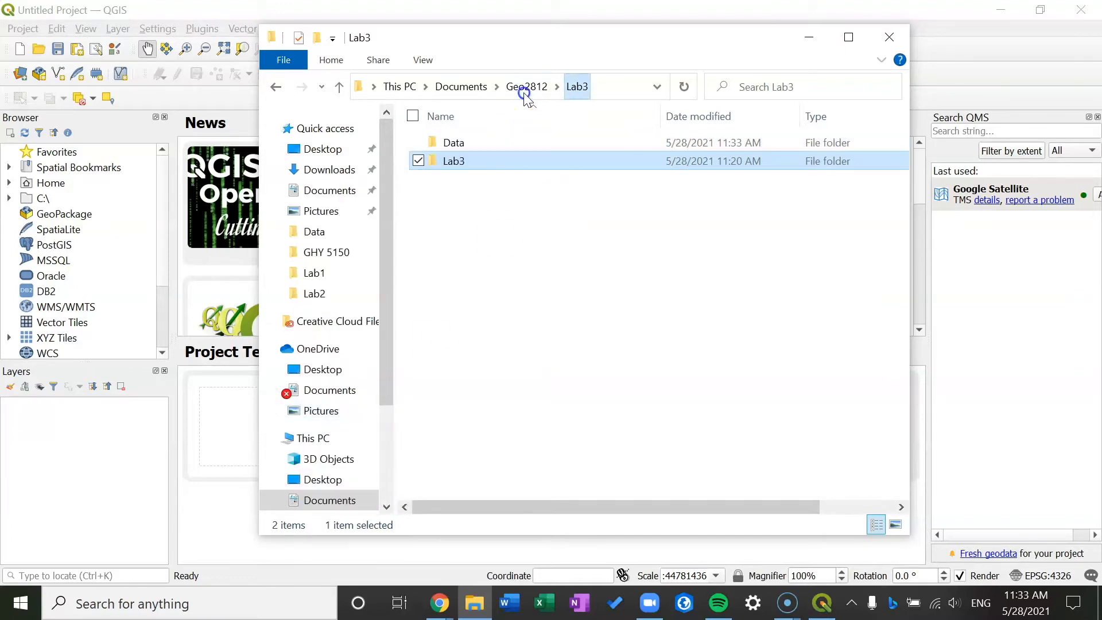
double_click(474, 143)
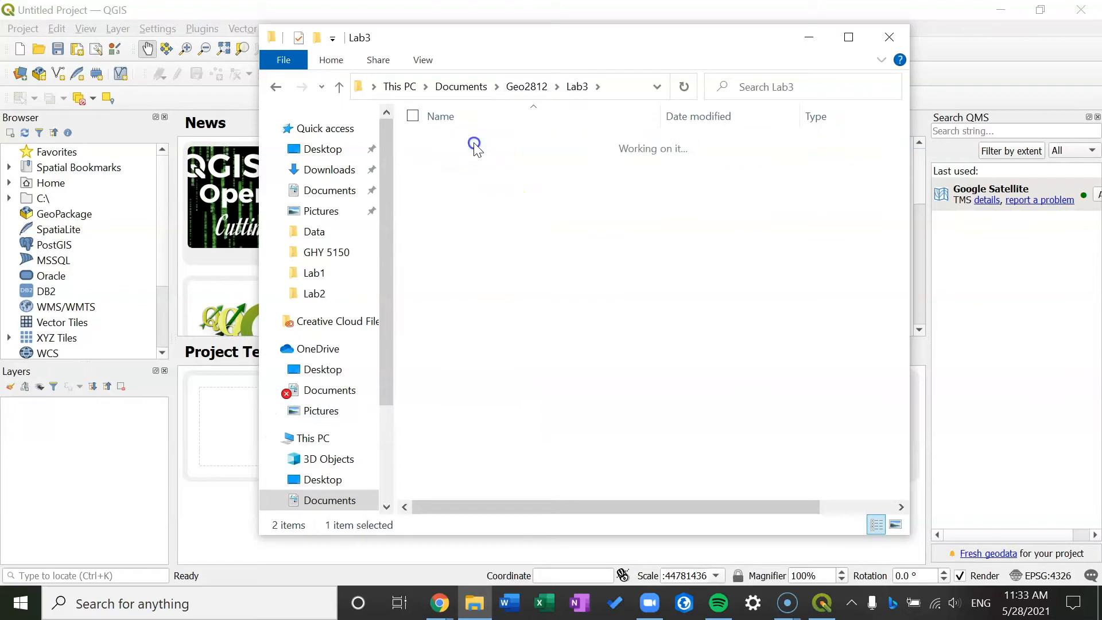
right_click(471, 194)
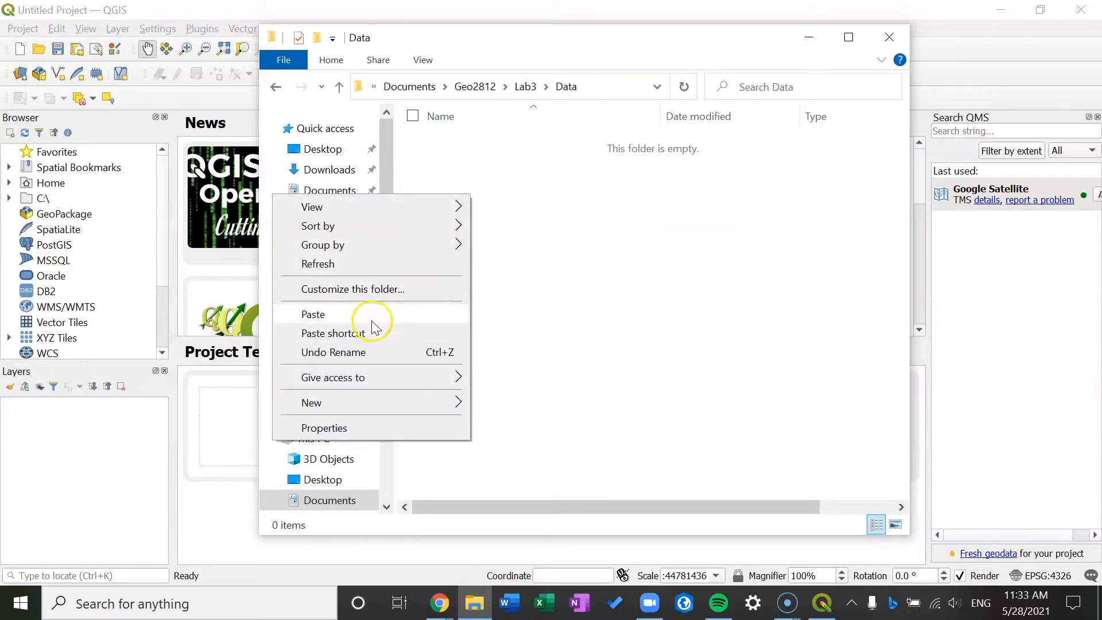
left_click(443, 315)
left_click(528, 300)
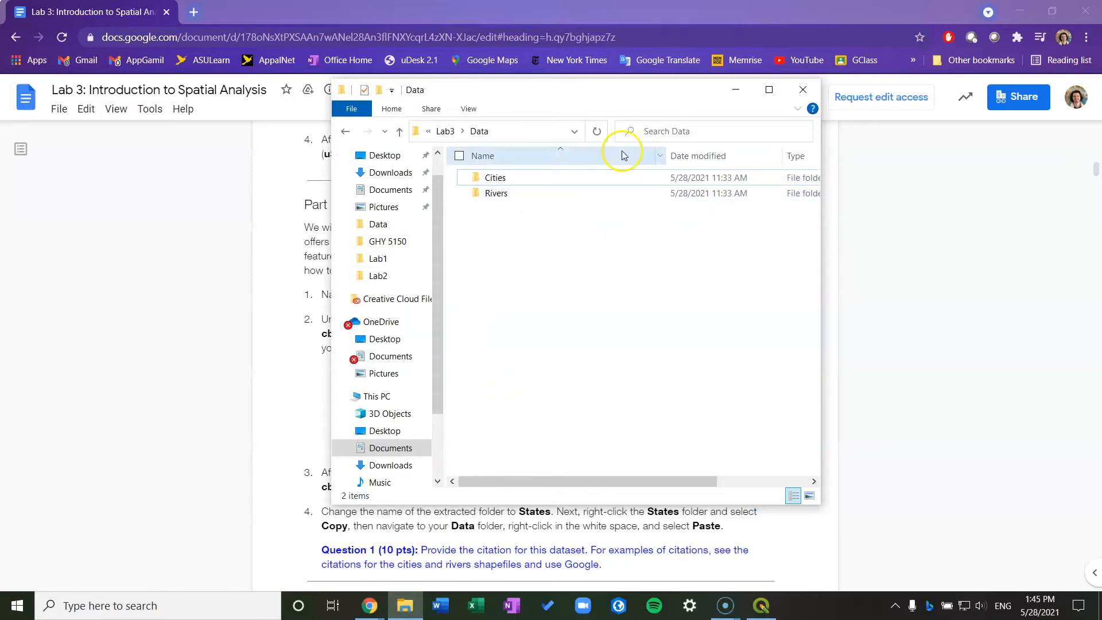
- Minimize the file window and open the U.S. Census Bureau Cartographic Boundary Files page linked in Part 1 of the lab document
left_click(731, 93)
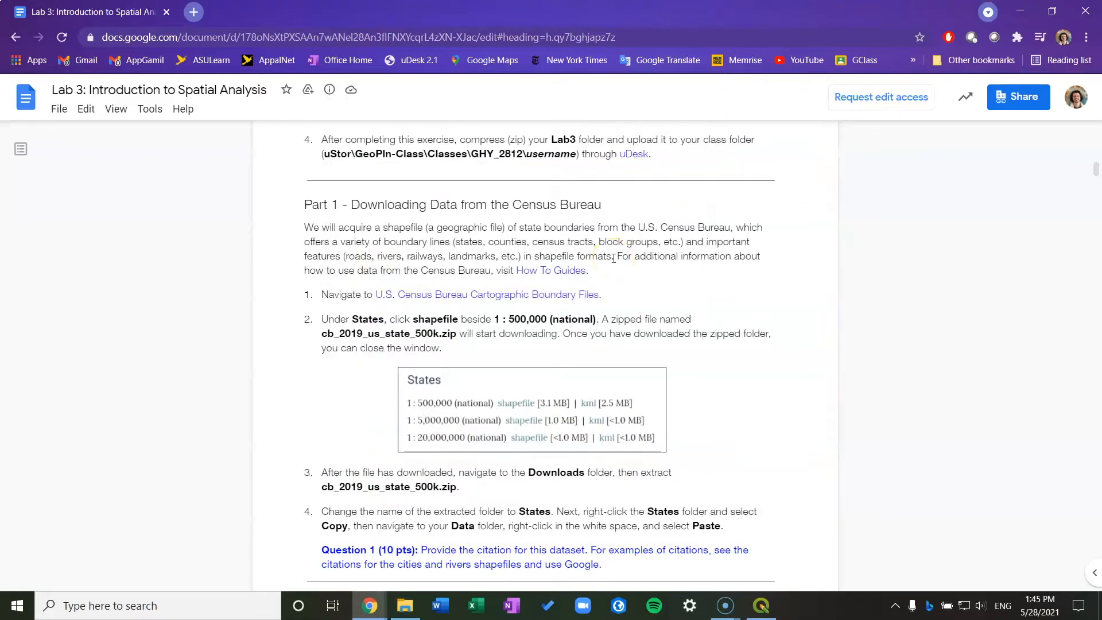
left_click(357, 262)
left_click(430, 295)
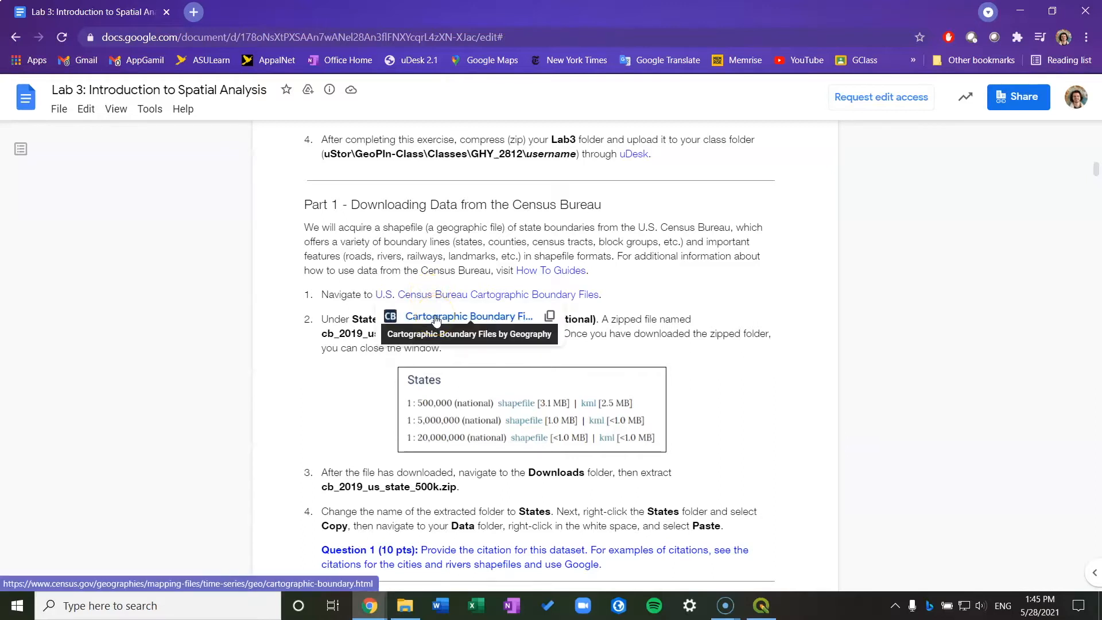
left_click(436, 318)
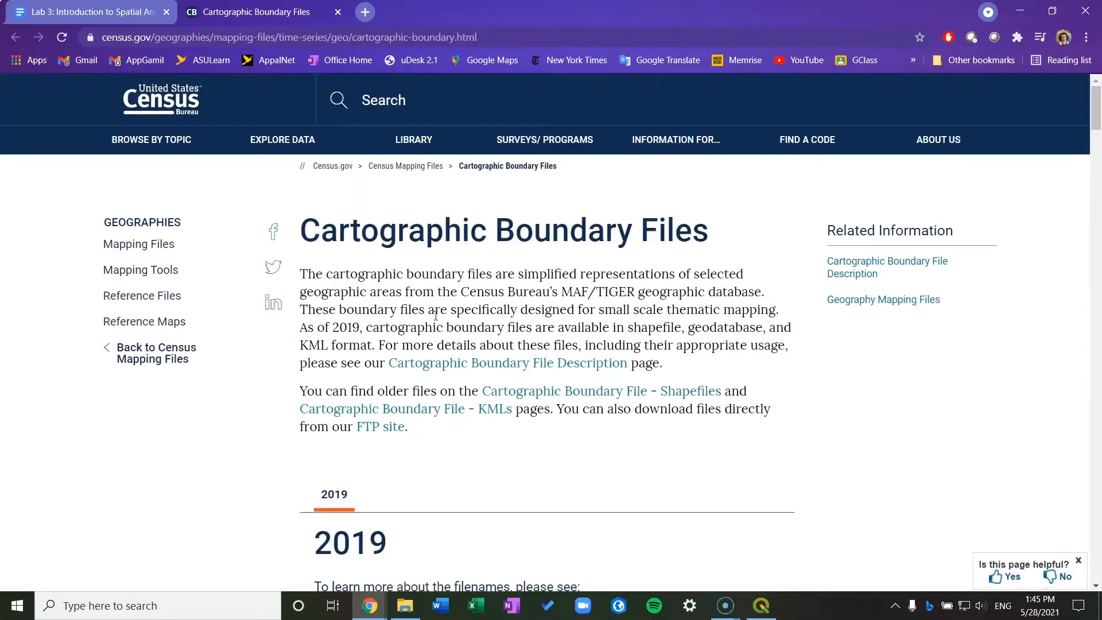
- Download the States shapefile at 1 : 500,000 (national) from the 2019 cartographic boundary files
scroll(782, 313, "down", 20)
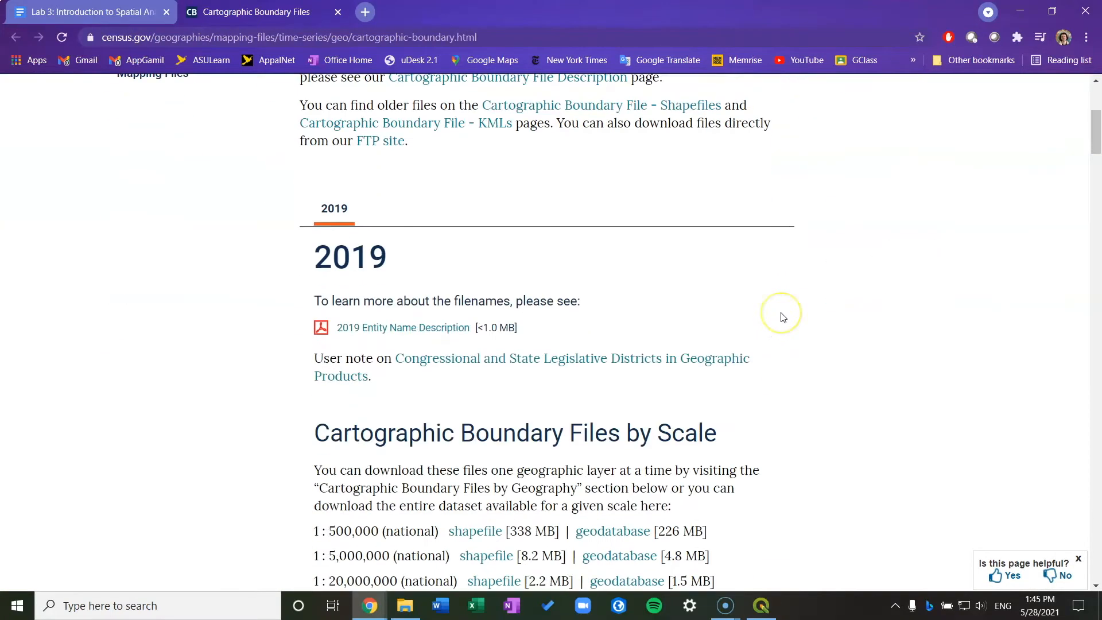
scroll(784, 317, "down", 20)
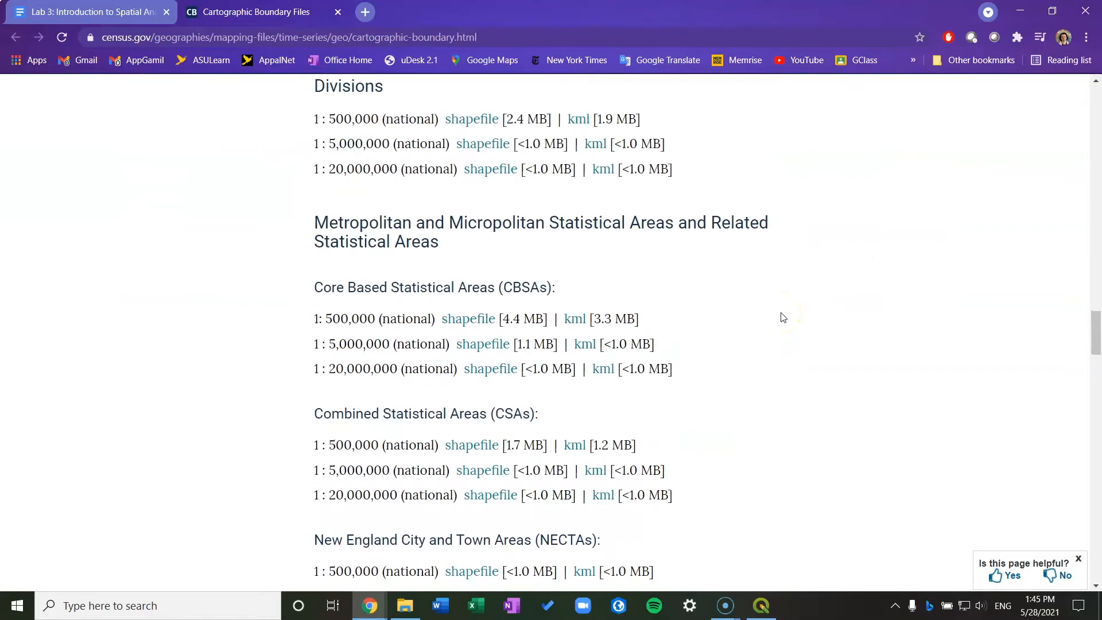
scroll(784, 317, "down", 20)
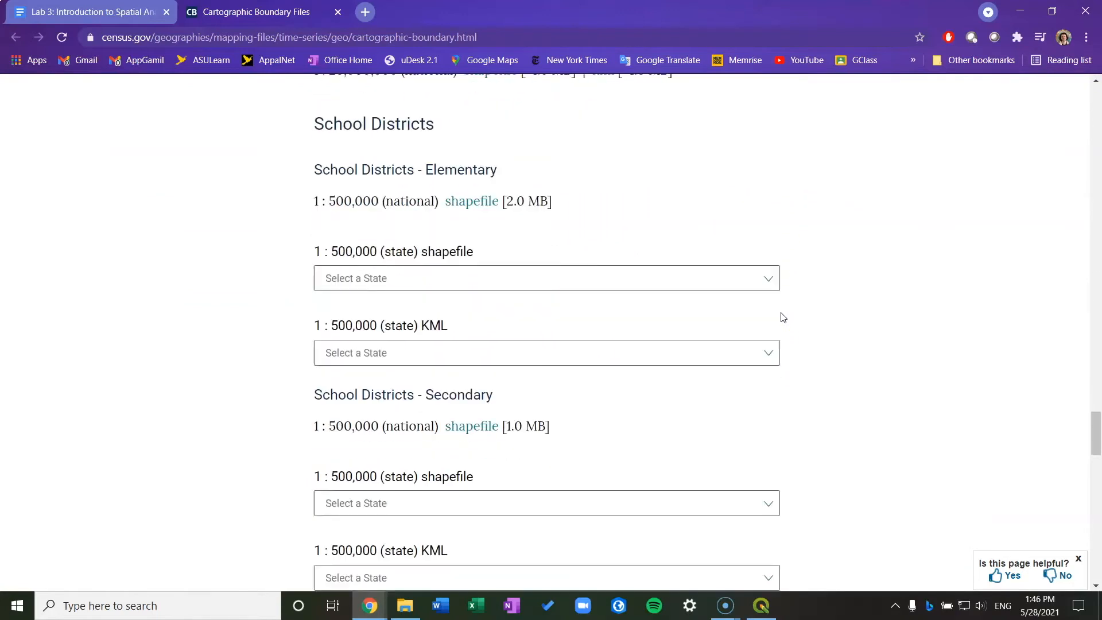
scroll(782, 310, "down", 4)
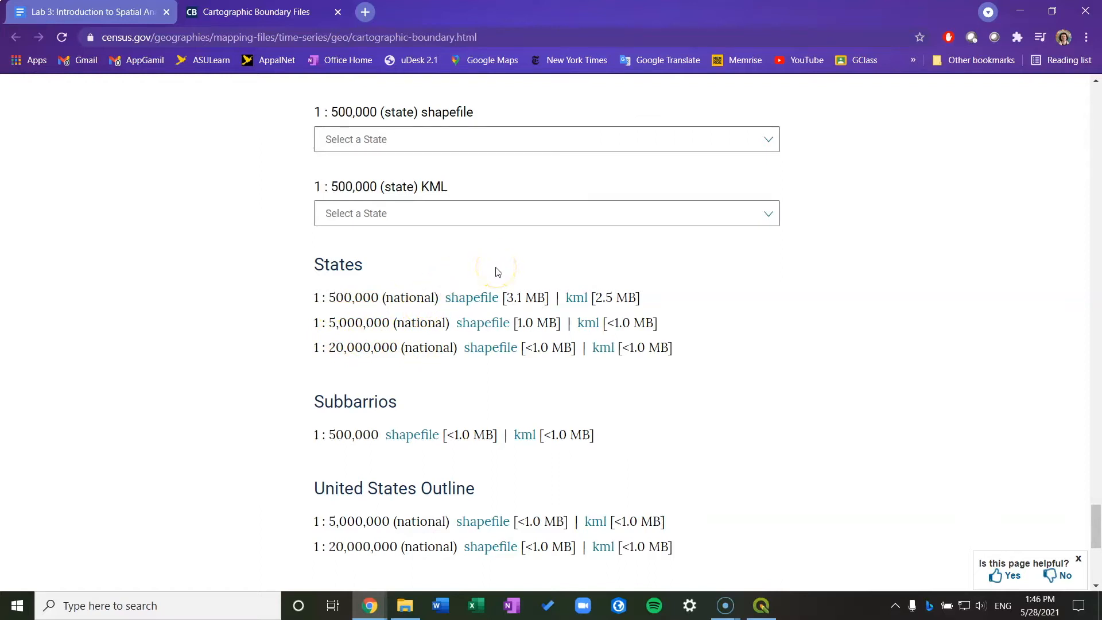
left_click(482, 295)
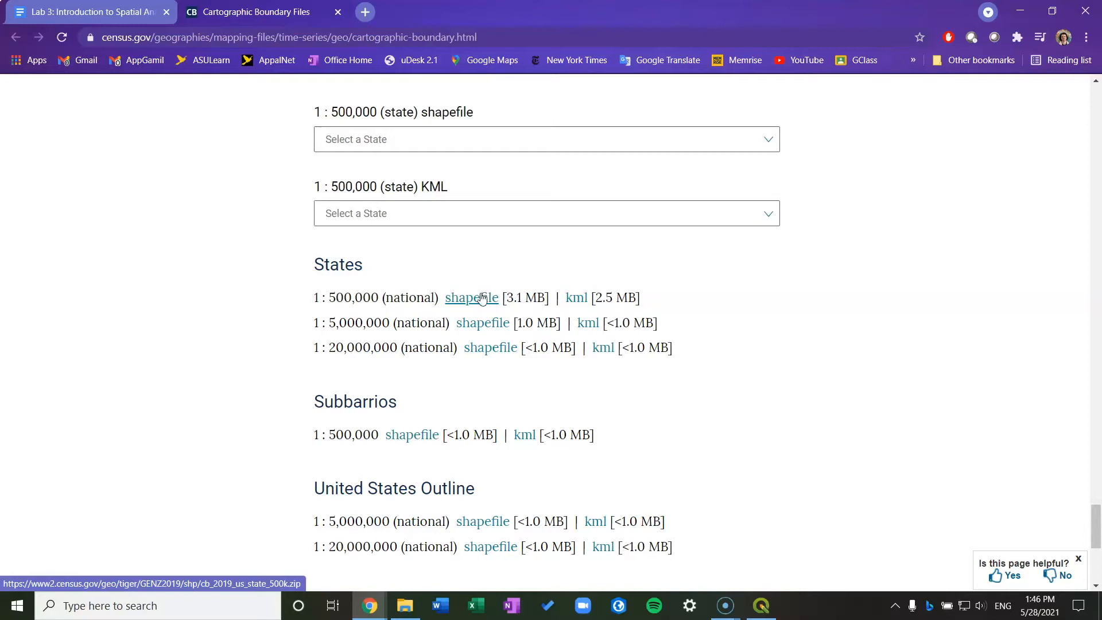
left_click(473, 298)
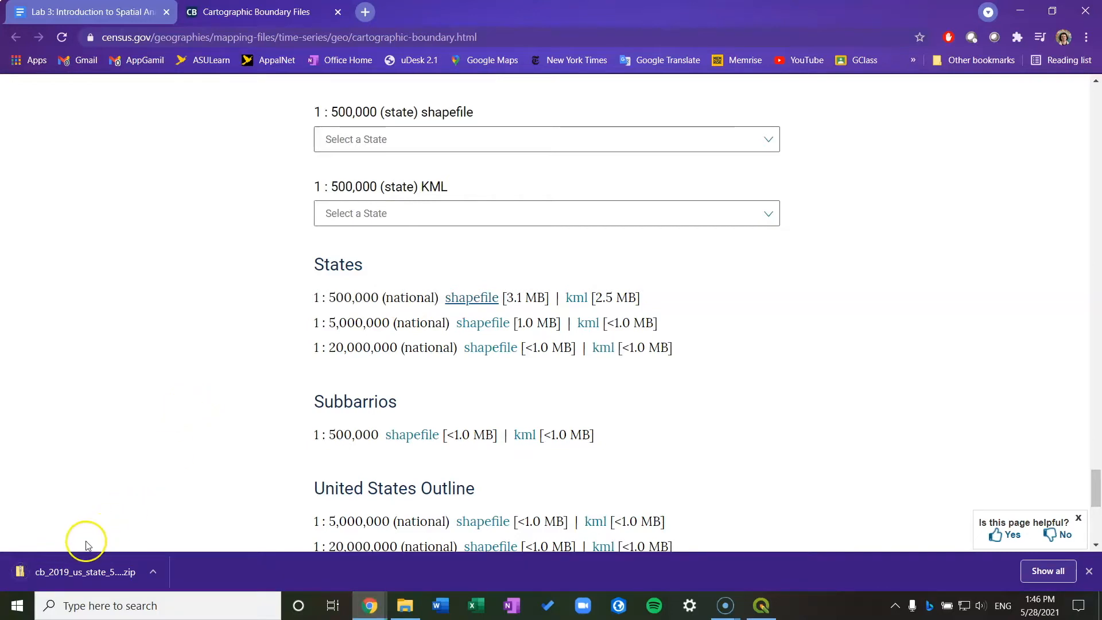
- Switch to File Explorer and extract the cb_2019_us_state_500k zip in Downloads to its default folder, then close the extracted folder's window
left_click(404, 607)
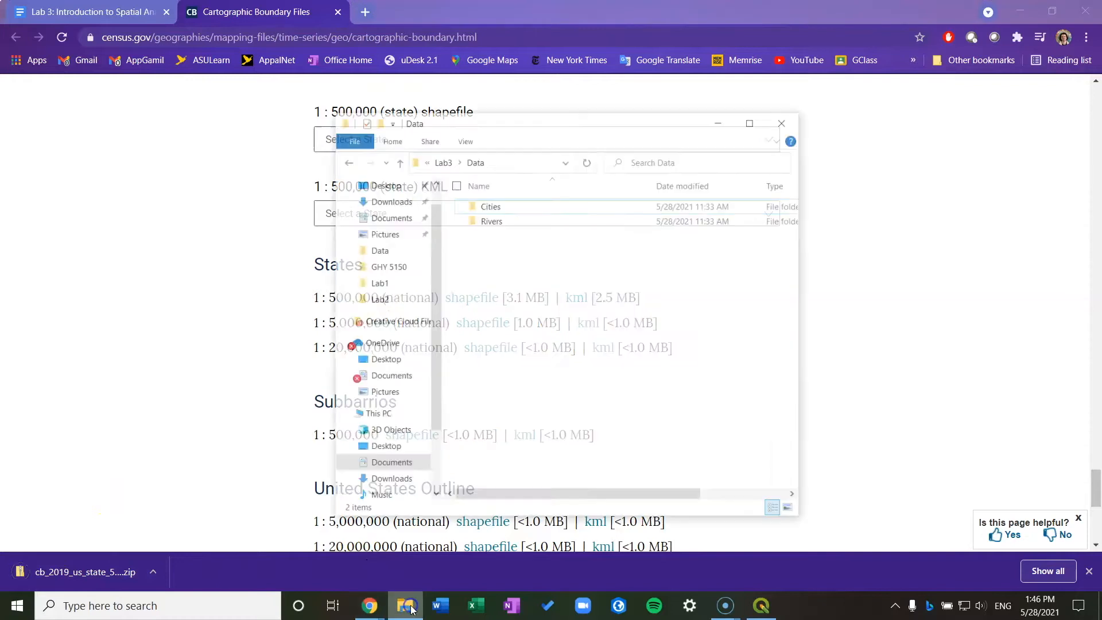
scroll(396, 207, "up", 1)
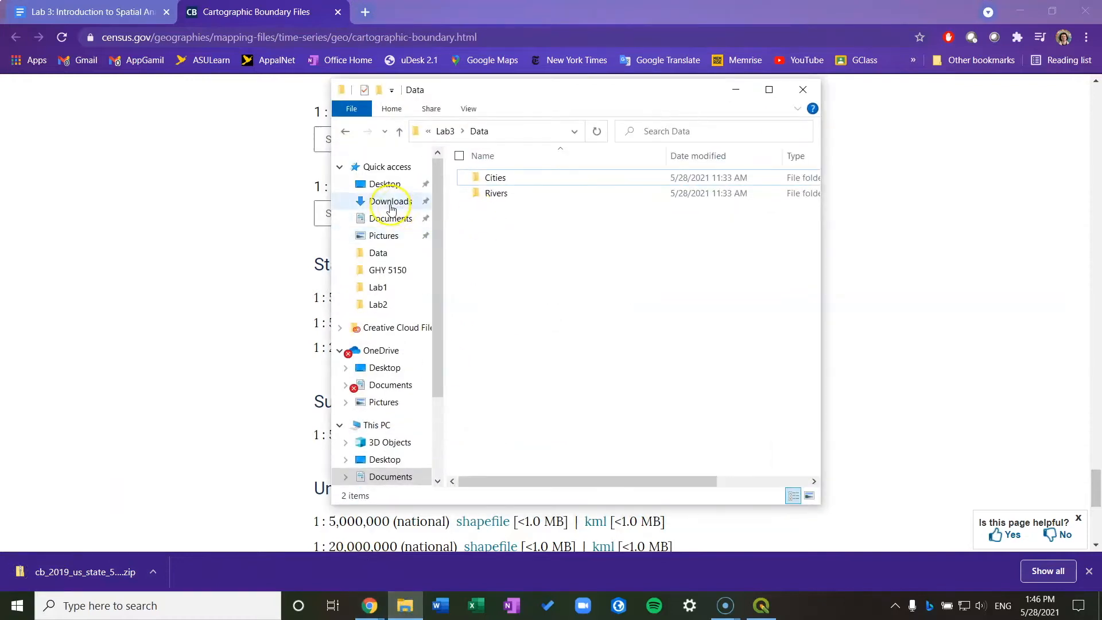
left_click(391, 204)
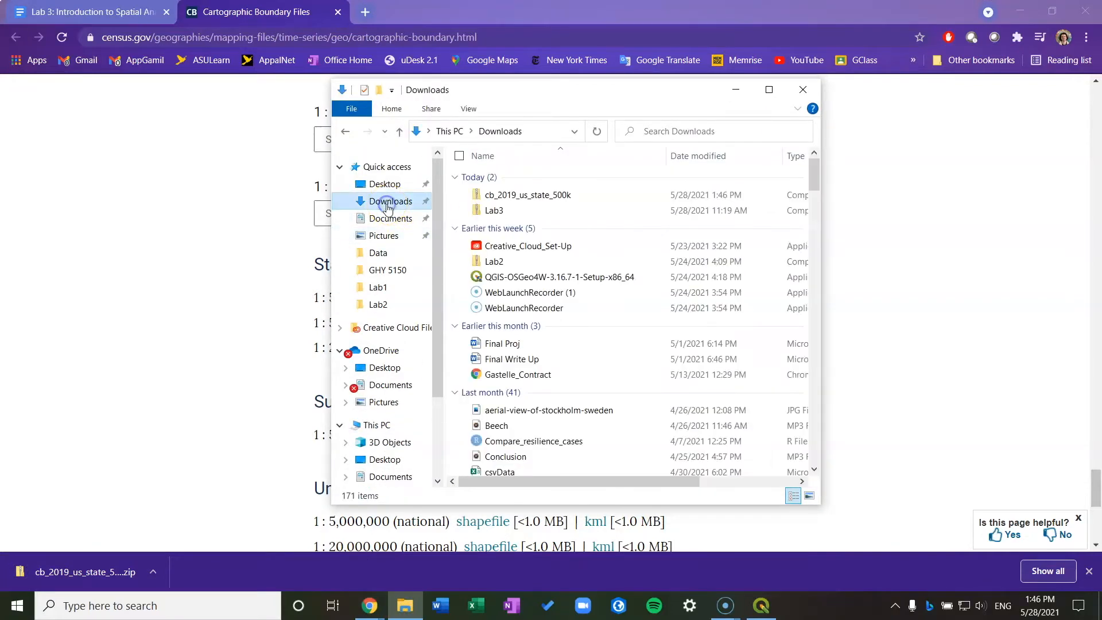
left_click(539, 198)
right_click(542, 199)
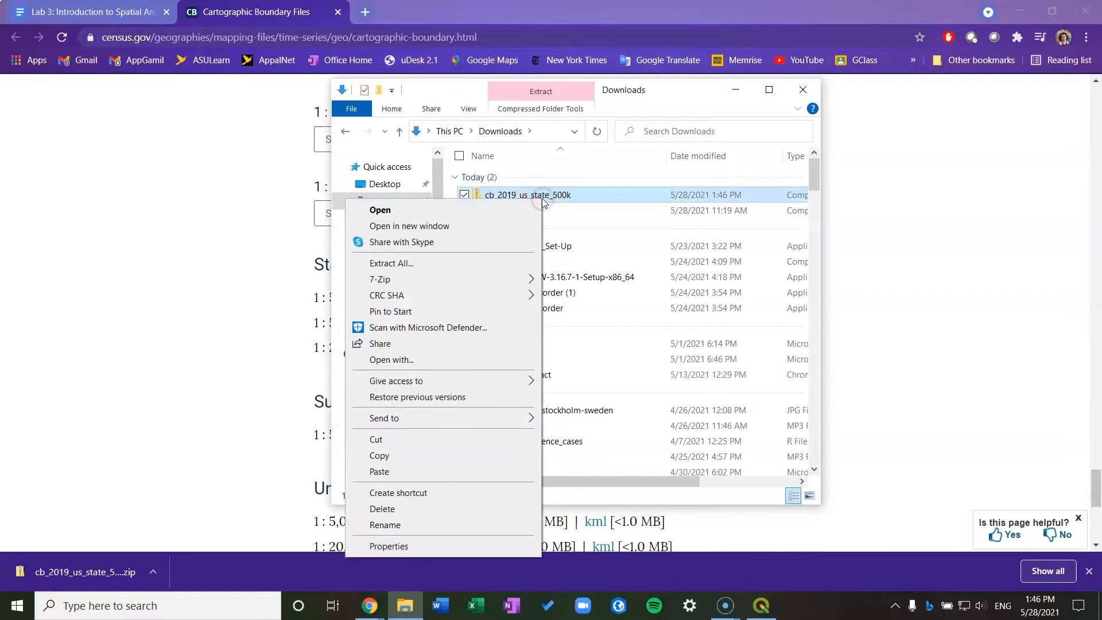
left_click(476, 263)
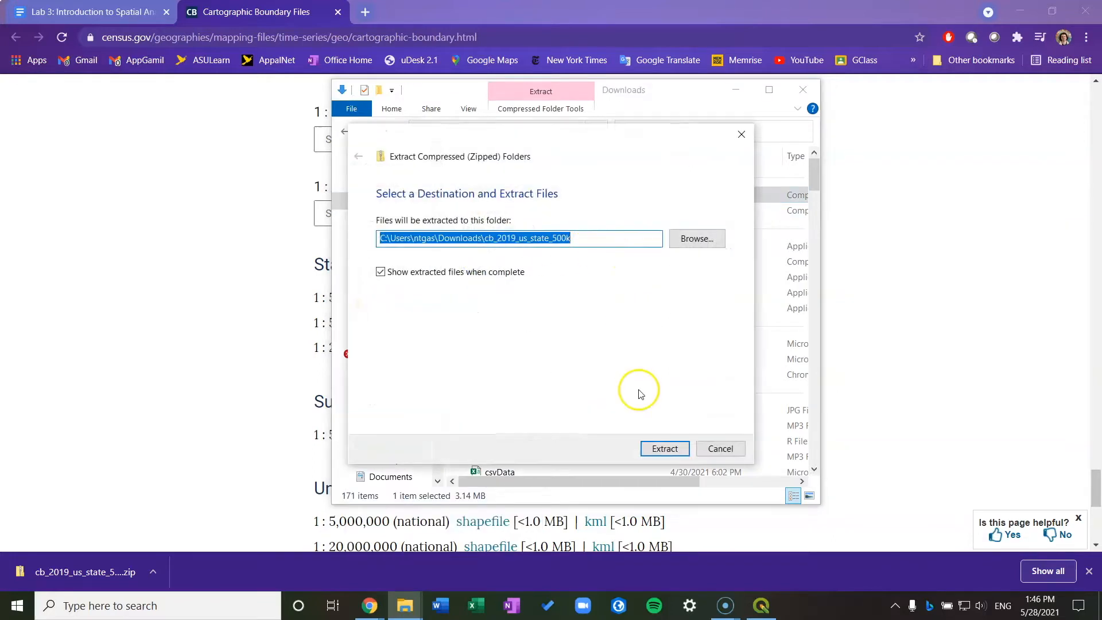
left_click(660, 448)
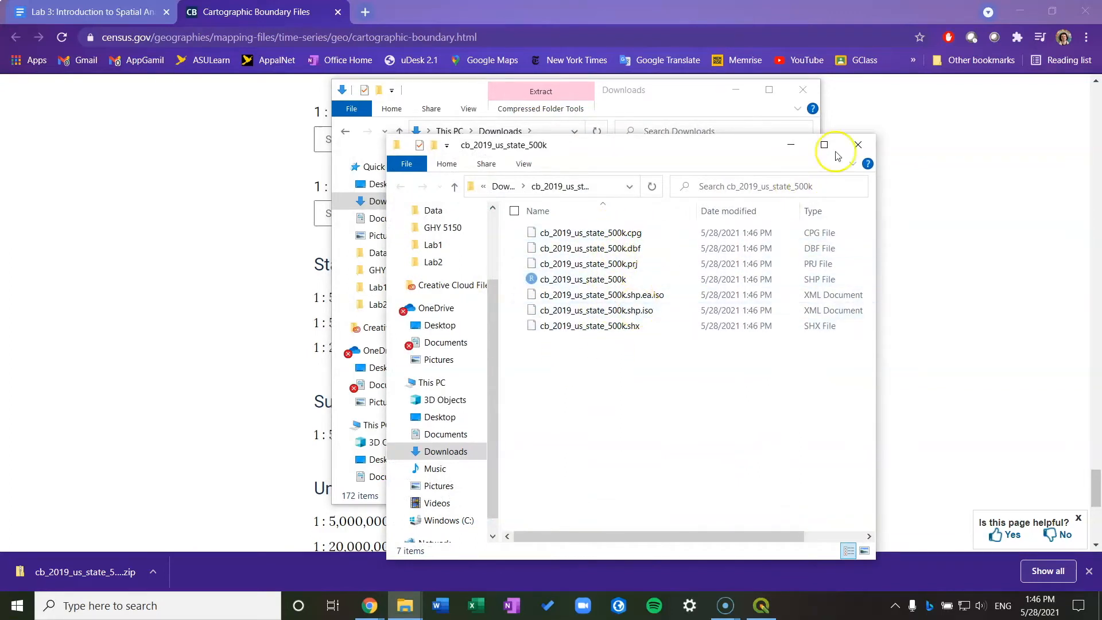
left_click(858, 144)
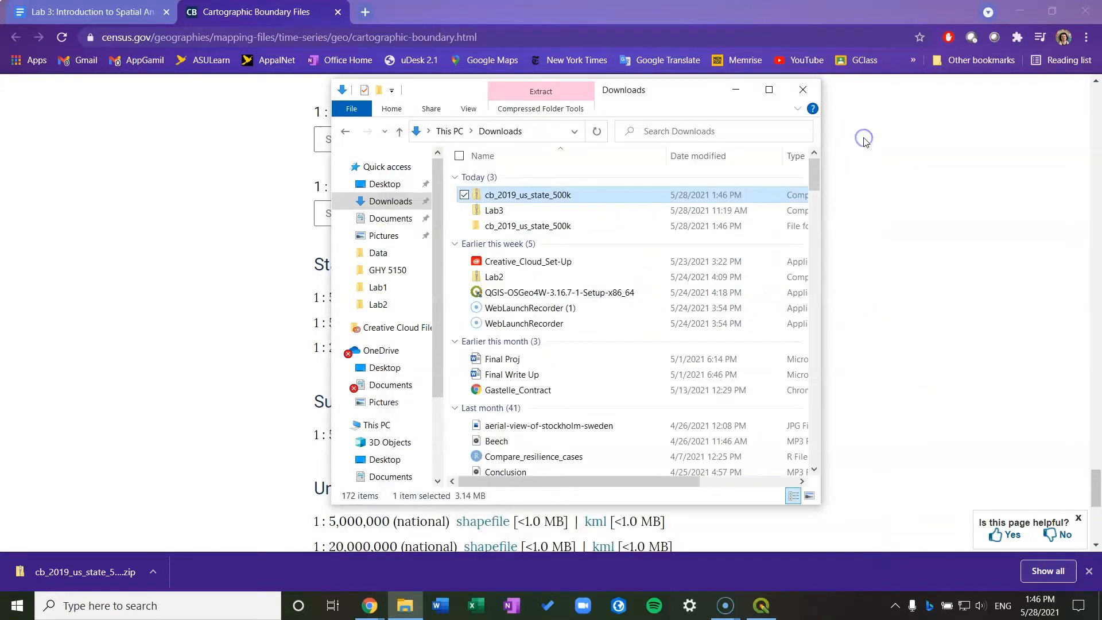
- Rename the extracted cb_2019_us_state_500k folder in Downloads as States
left_click(518, 228)
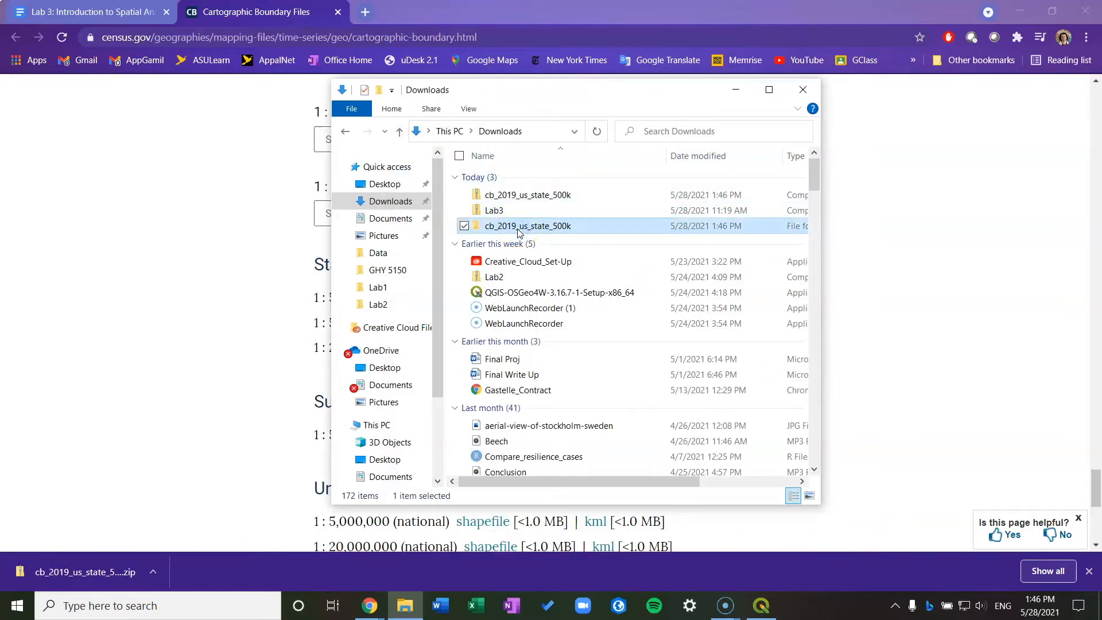
right_click(518, 229)
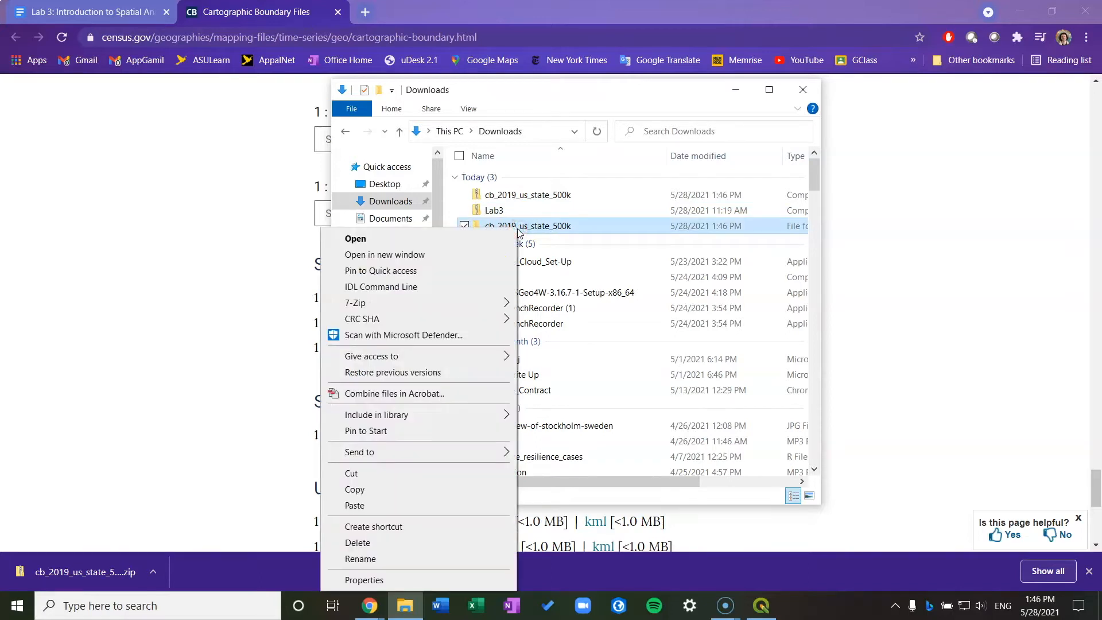
left_click(402, 556)
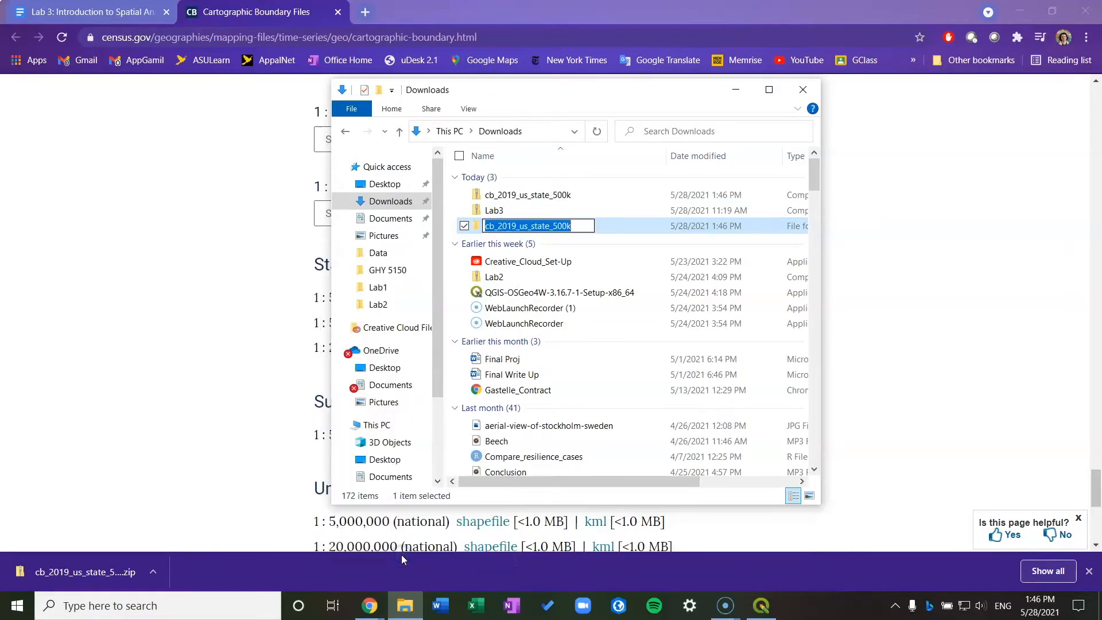
type("States")
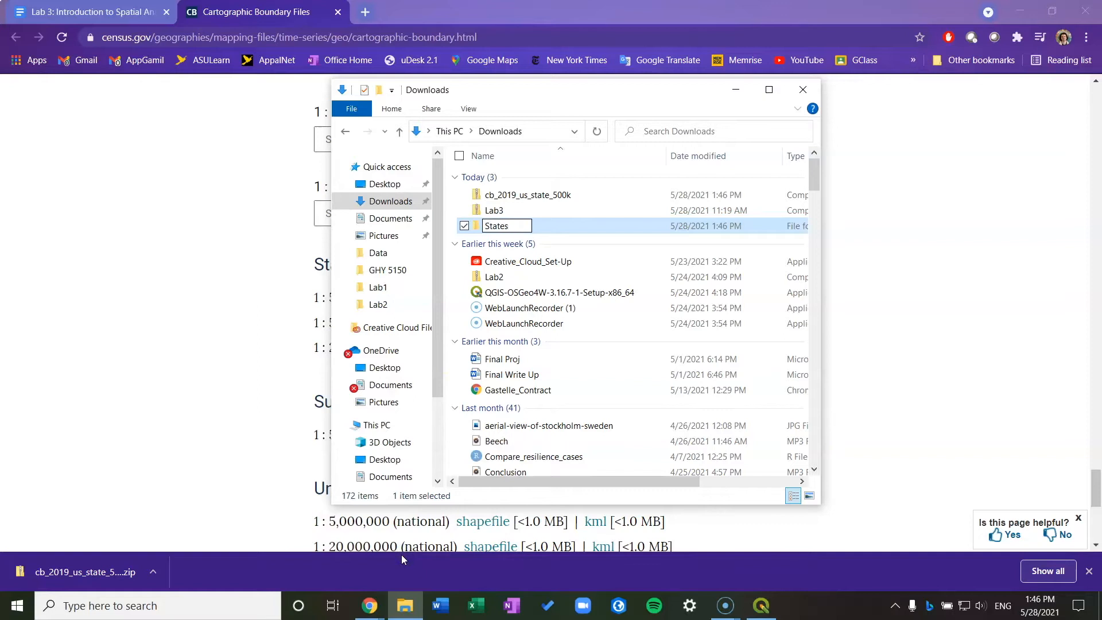
key("Return")
- Copy the States folder from Downloads into the Data folder under Documents > Geo2812 > Lab3
left_click(509, 225)
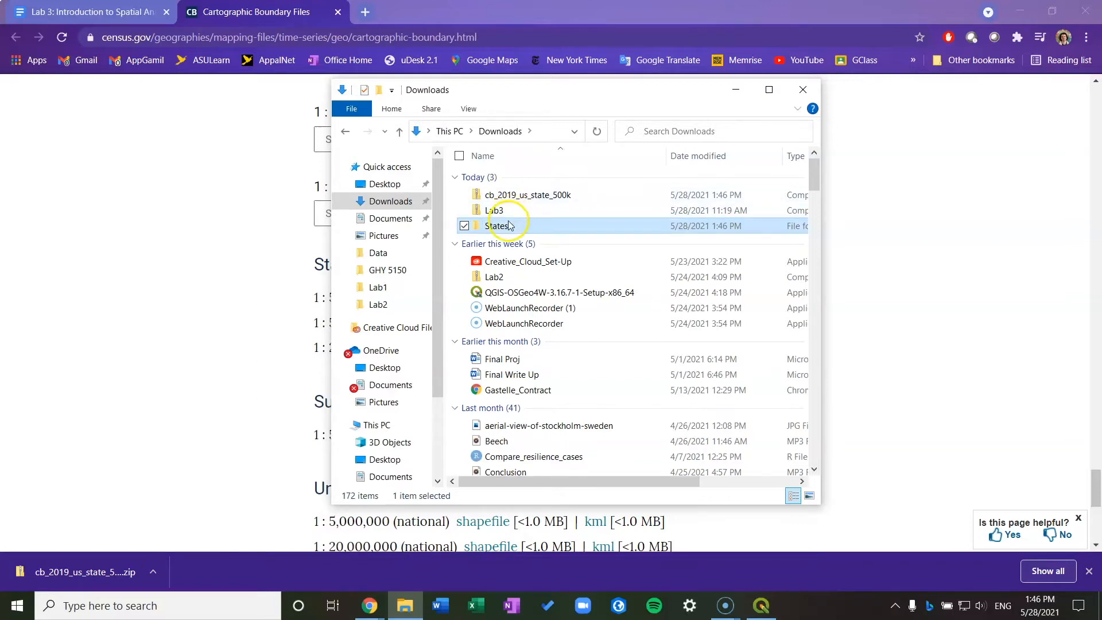
right_click(508, 225)
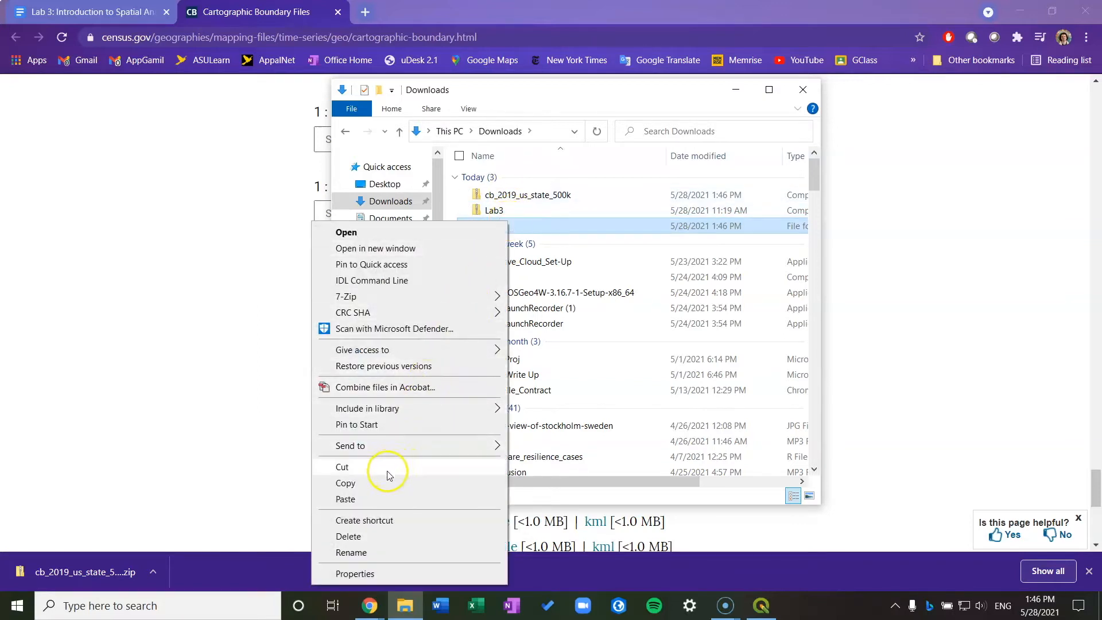
left_click(377, 485)
left_click(390, 218)
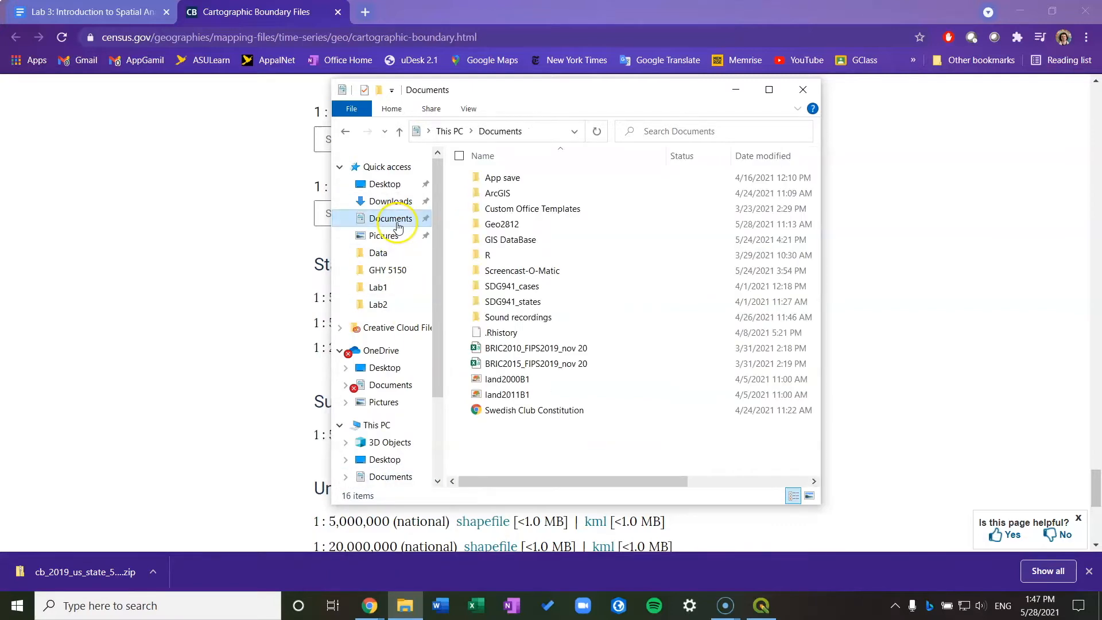
double_click(505, 225)
double_click(510, 223)
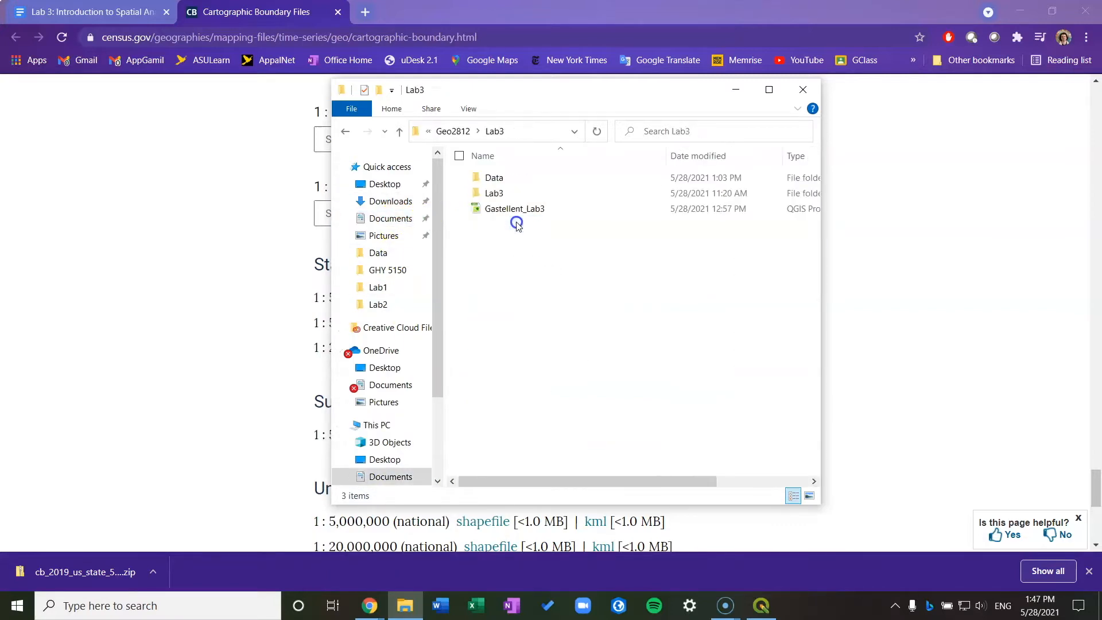
double_click(494, 178)
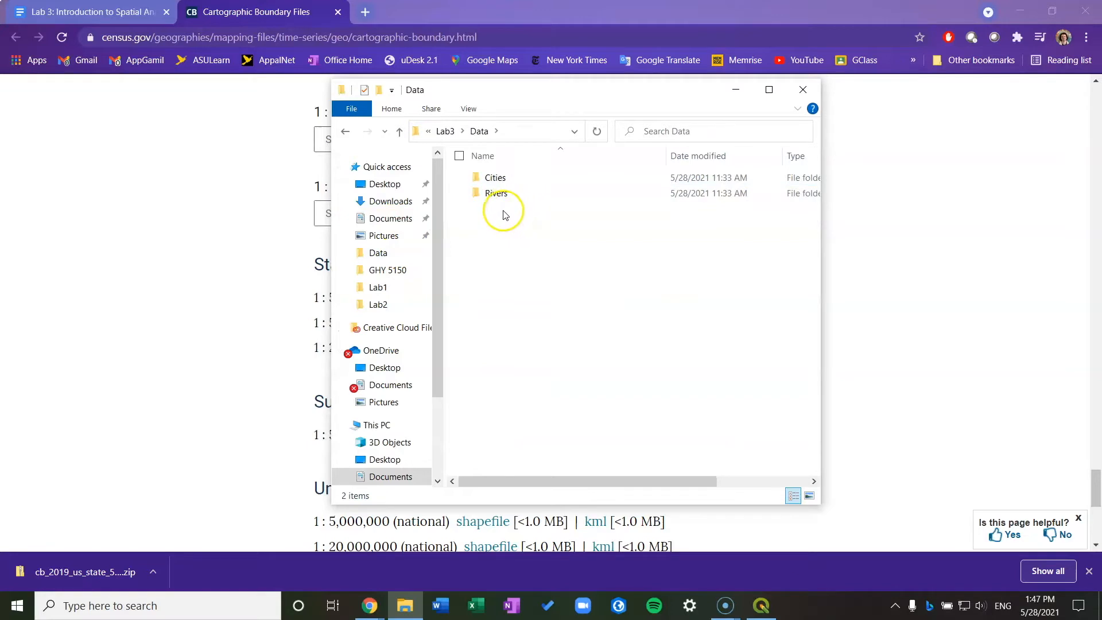
right_click(503, 212)
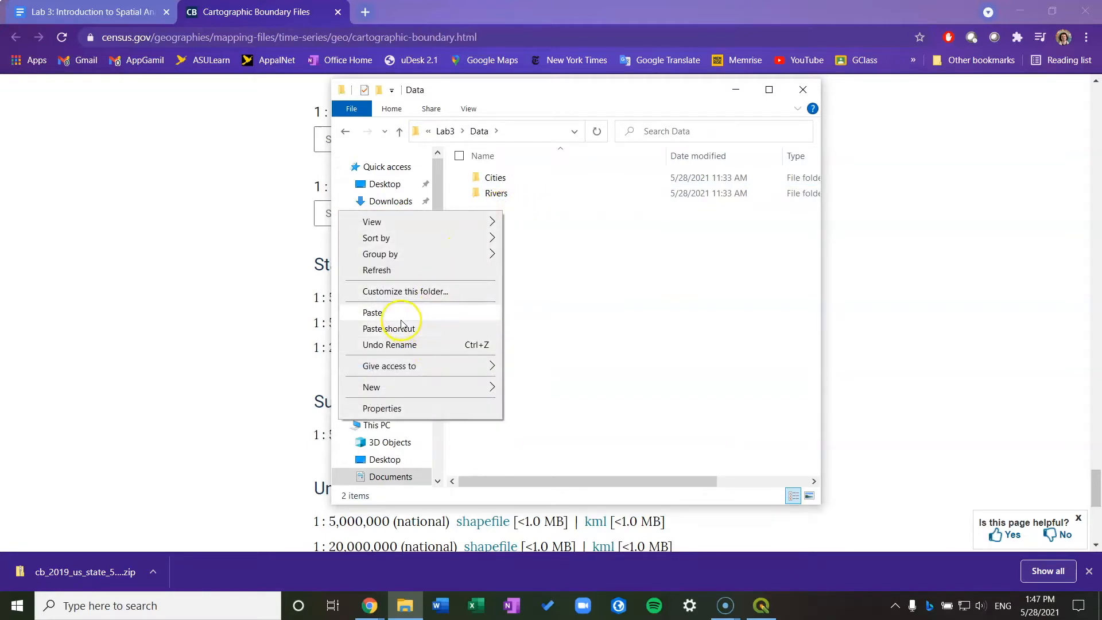
left_click(401, 313)
left_click(560, 276)
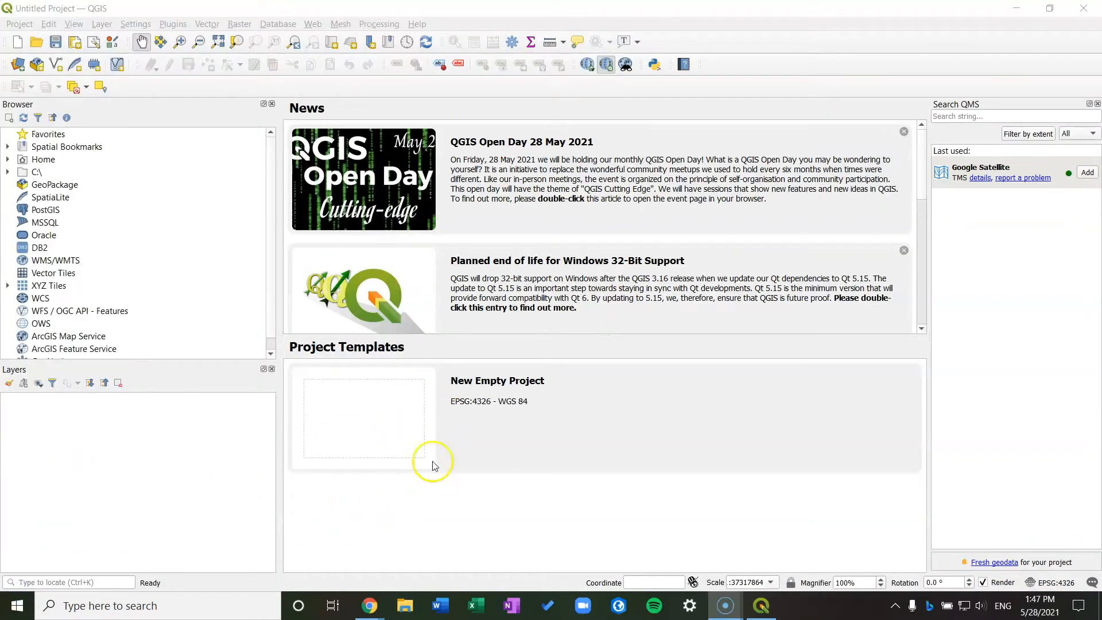
- Switch to QGIS, start a new empty project and save it in the Geo2812 Lab3 folder, named with the student's surname followed by _Lab3
left_click(387, 422)
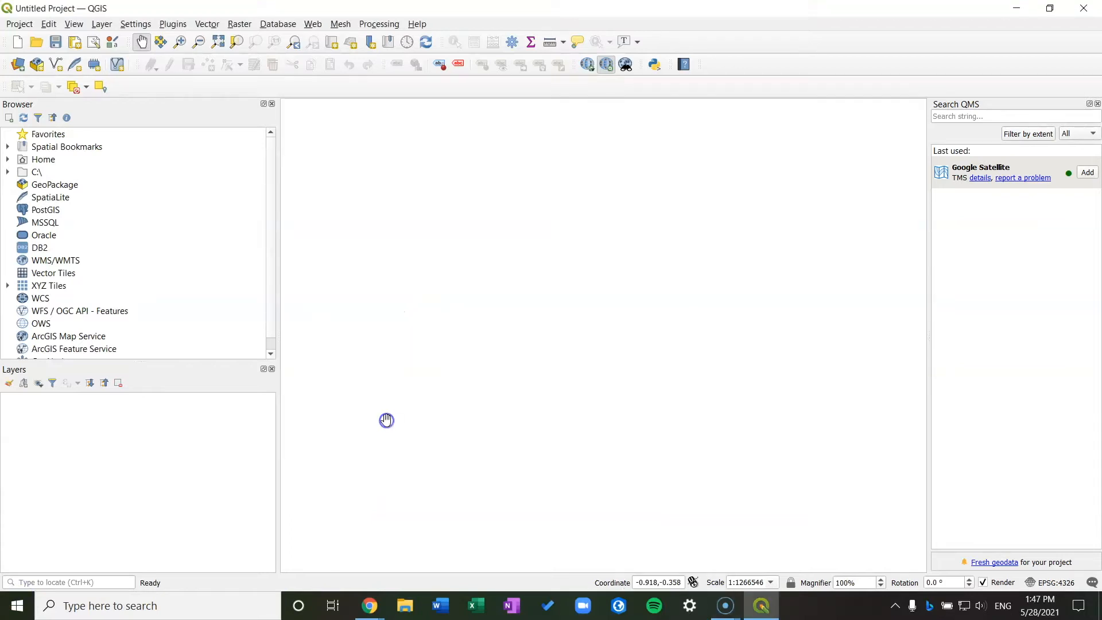
left_click(19, 24)
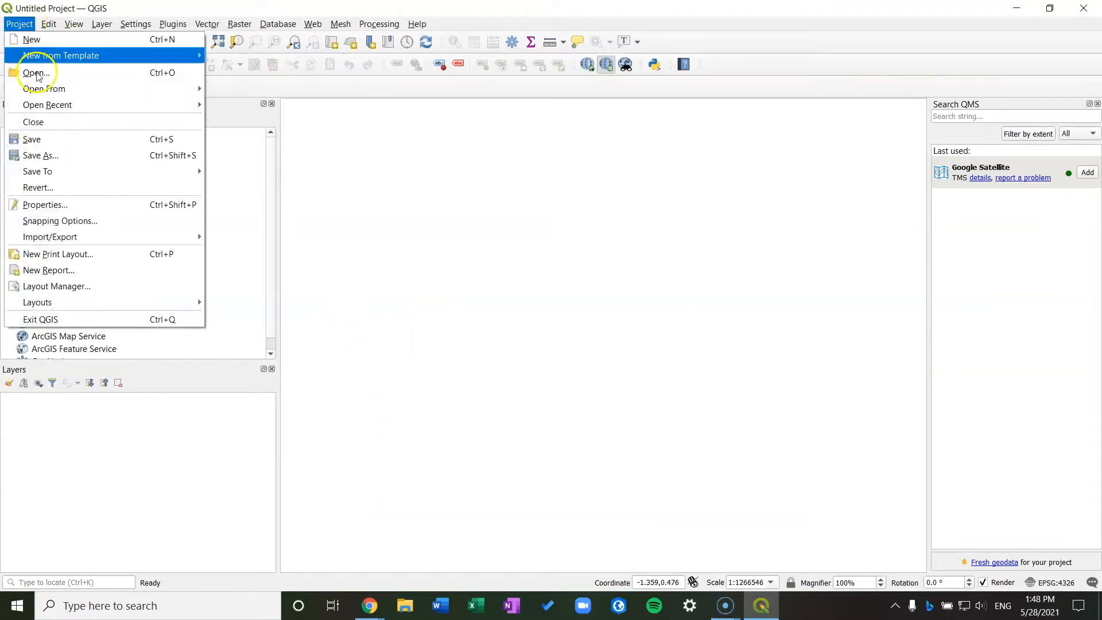
left_click(51, 155)
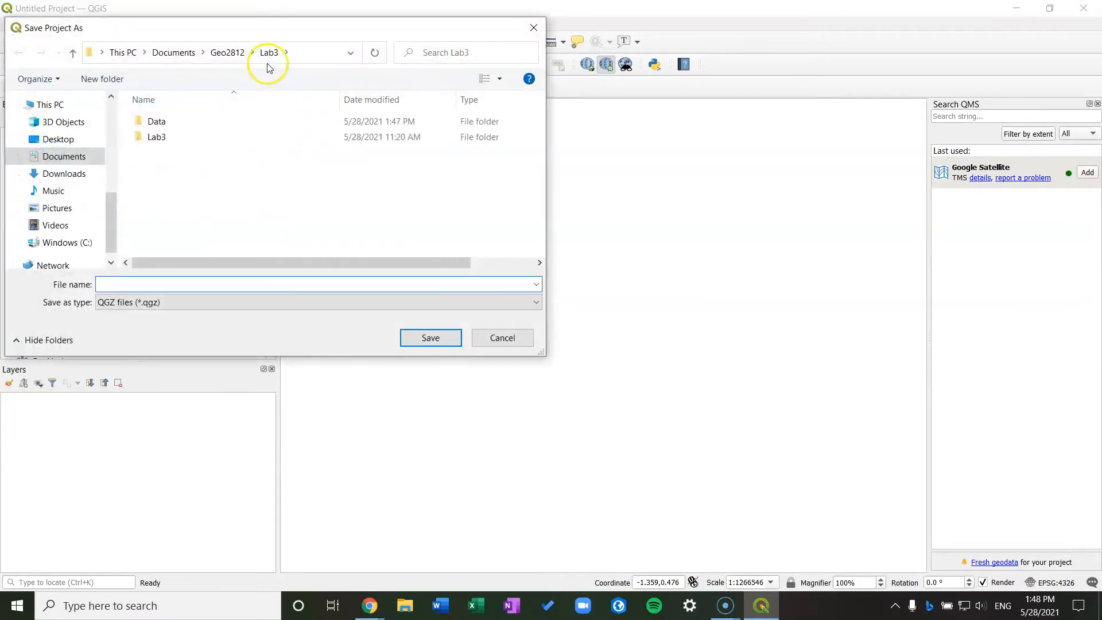
type("Gastellent_Lab3")
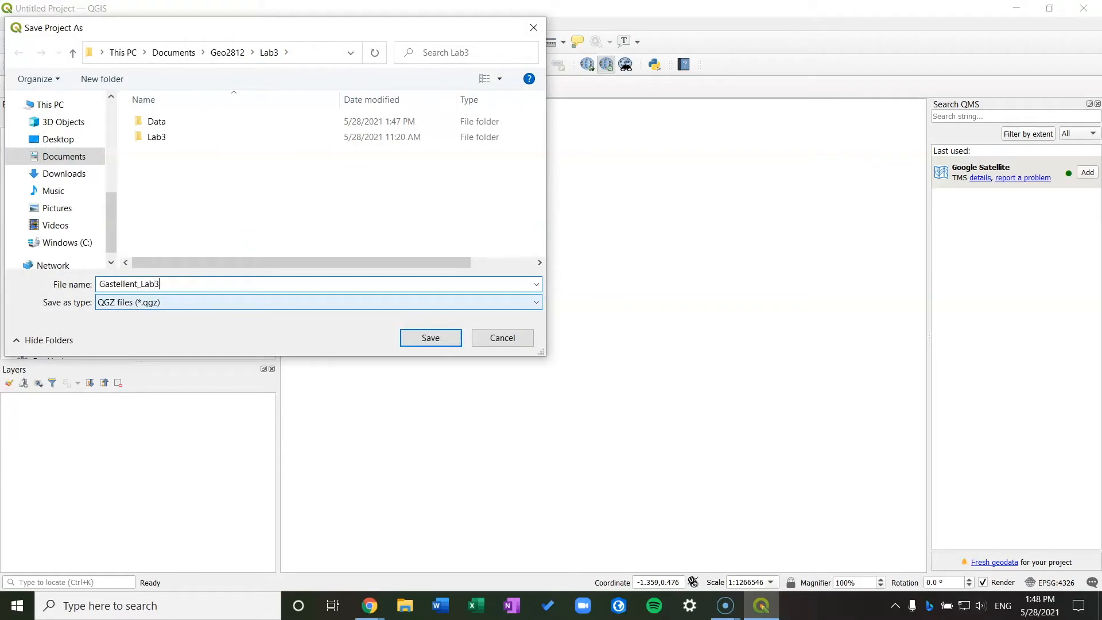
left_click(431, 338)
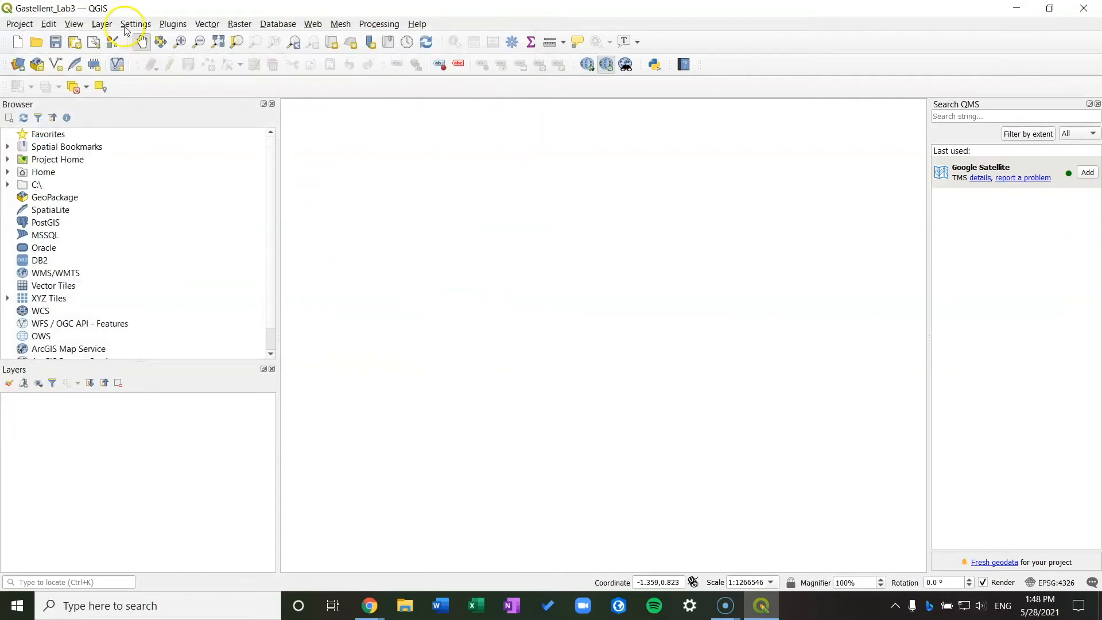
left_click(19, 24)
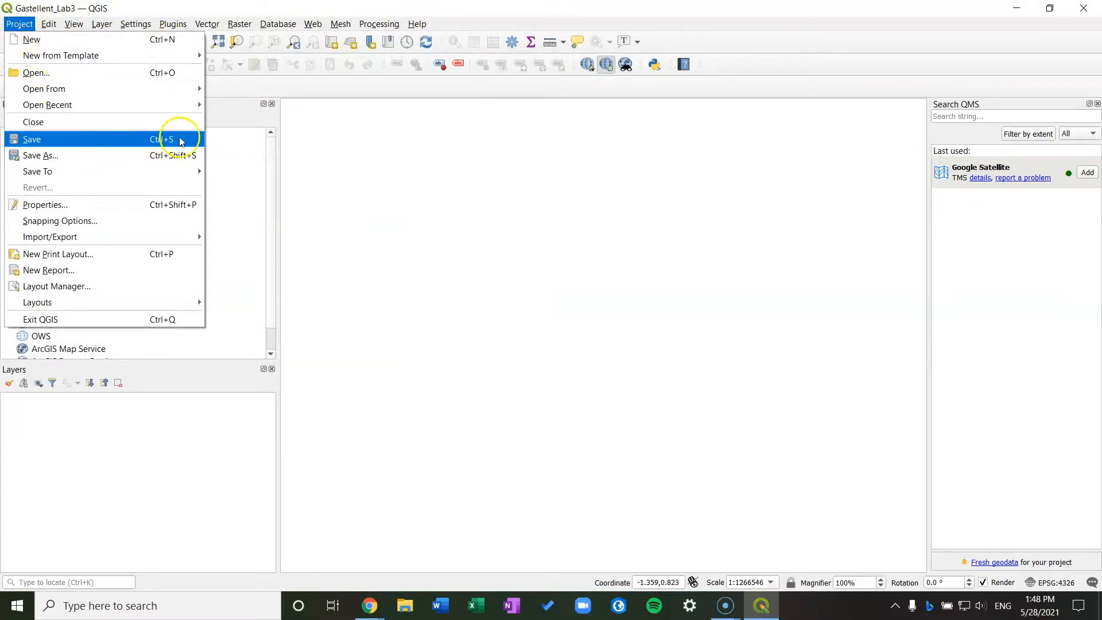
left_click(339, 190)
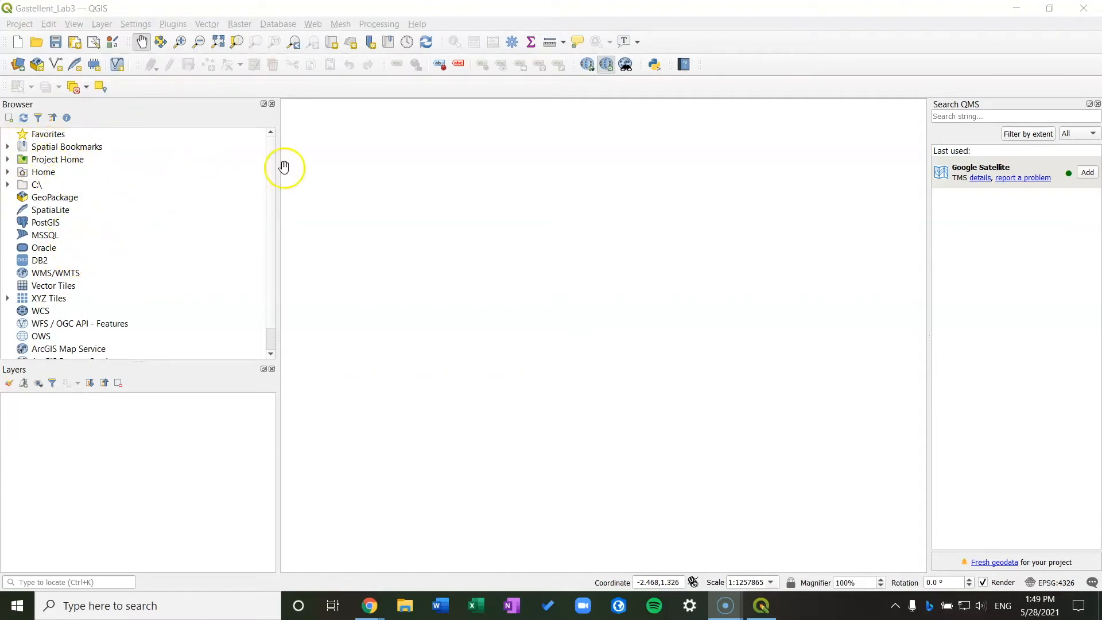
- Narrow the file browser and expand Project Home, its Data folder, and the Cities and Rivers folders inside
left_click_drag(280, 185, 245, 199)
left_click(8, 159)
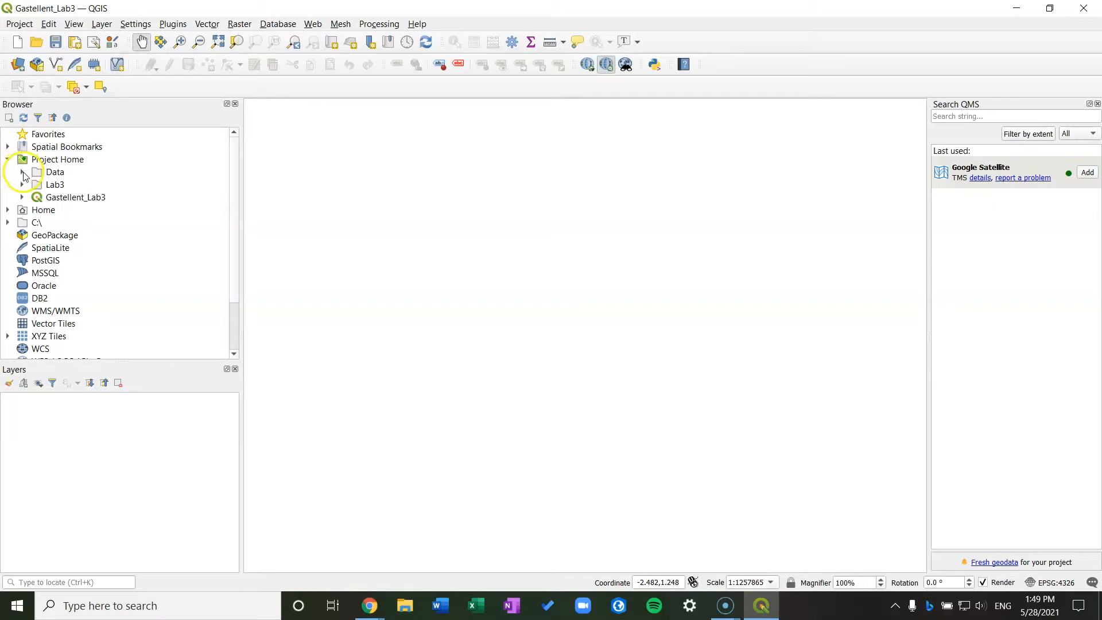
left_click(23, 172)
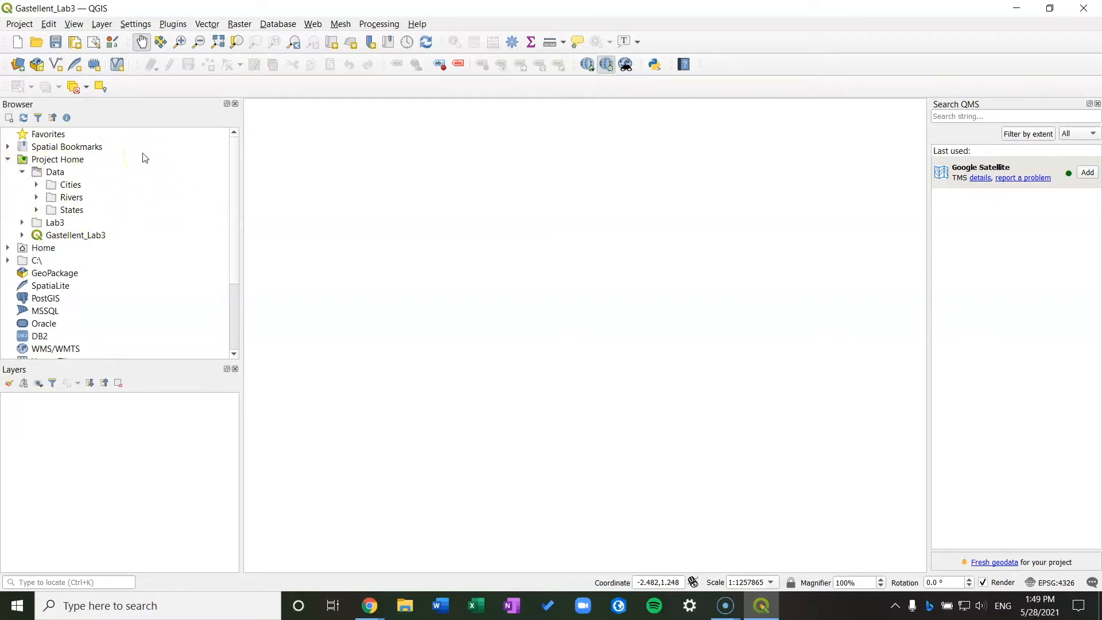
left_click(37, 185)
left_click(37, 210)
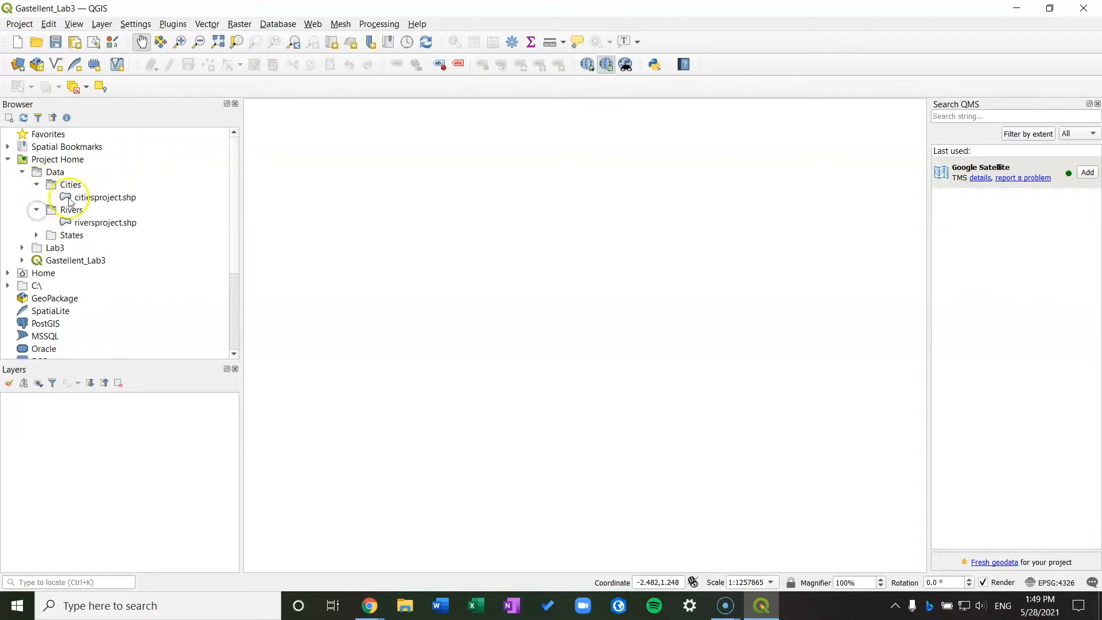
left_click_drag(122, 197, 128, 200)
left_click(127, 199)
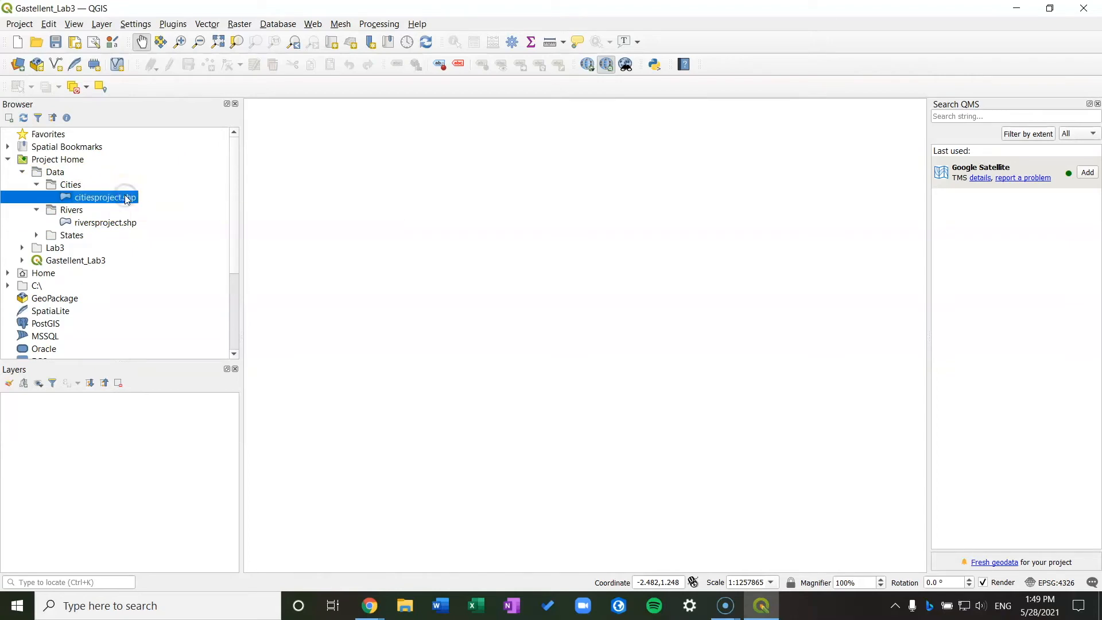
right_click(127, 198)
left_click(172, 251)
left_click(443, 241)
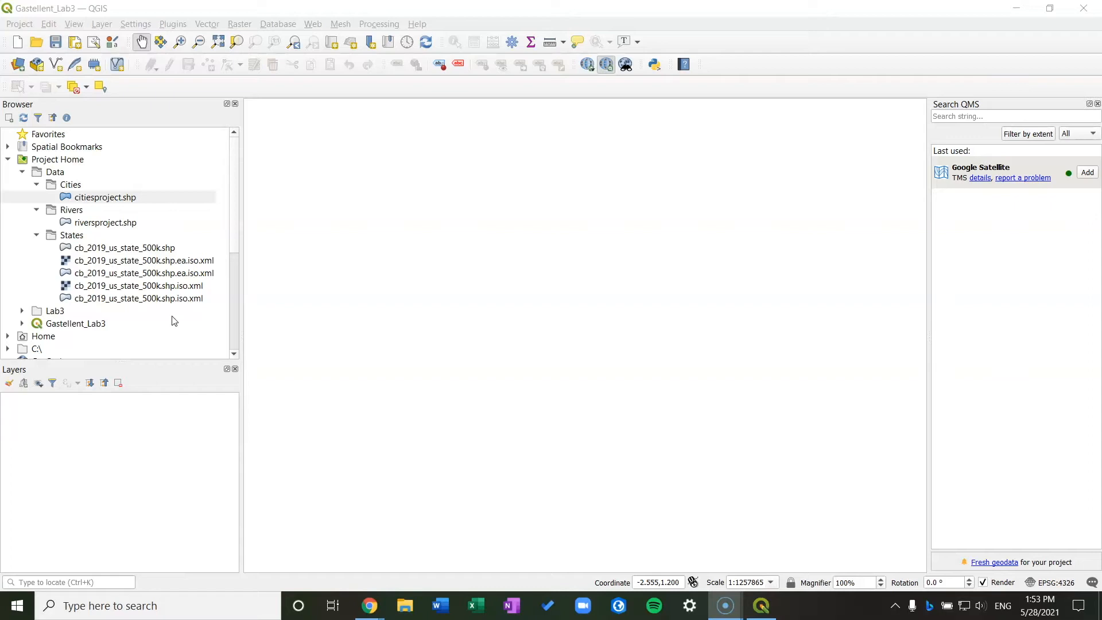
- Add cb_2019_us_state_500k.shp from the States folder to the map, cancel the transformation selection, and toggle the layer's visibility off and back on
left_click(141, 250)
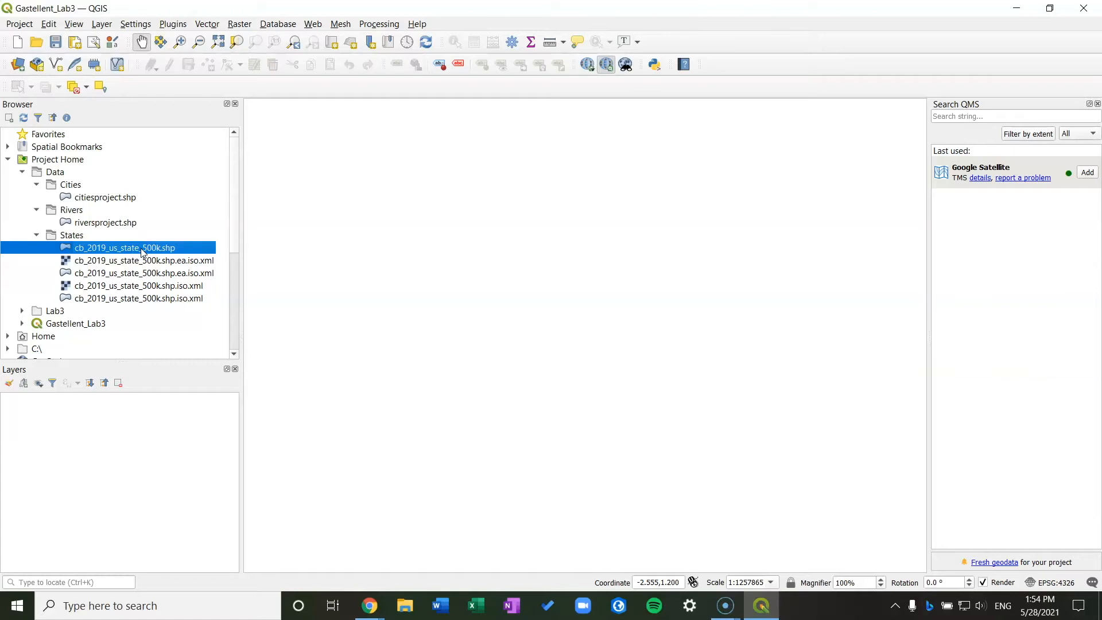
double_click(142, 249)
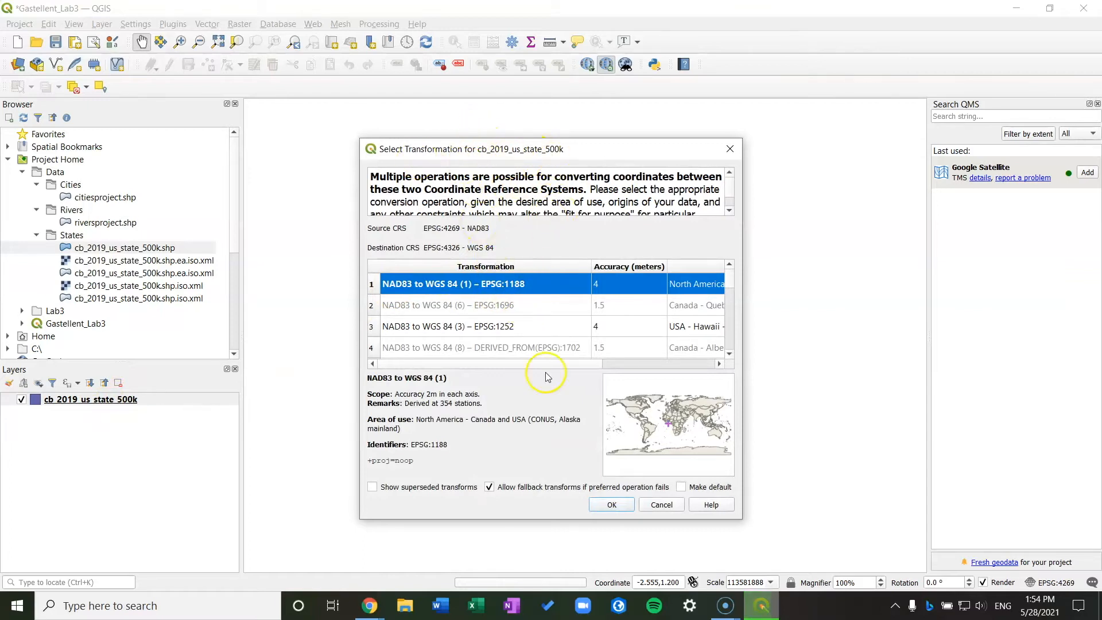
left_click(661, 505)
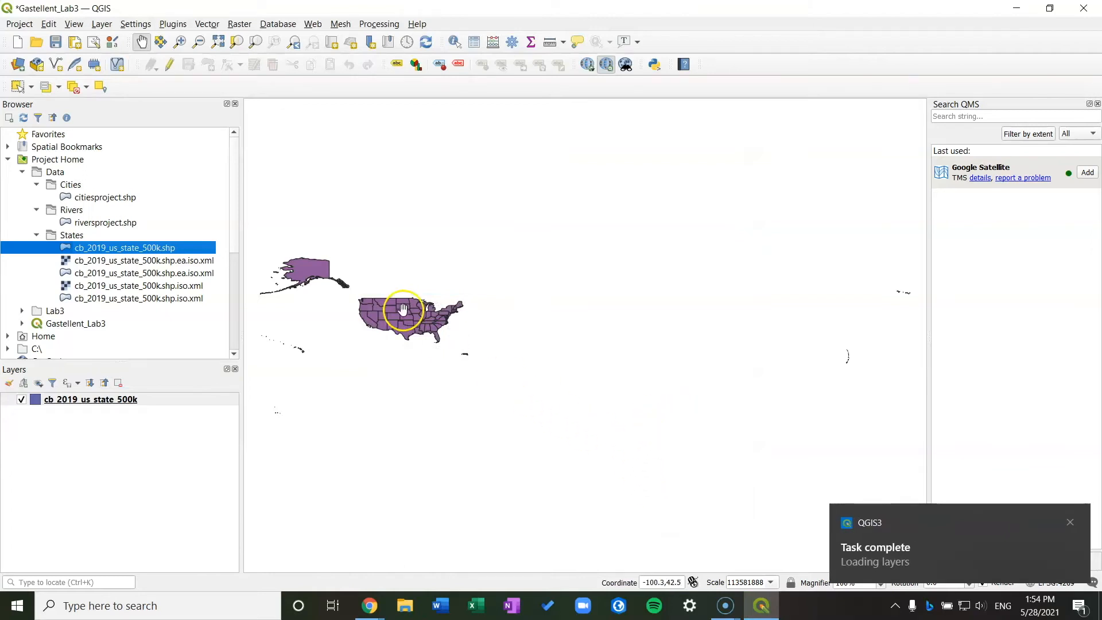
left_click_drag(385, 312, 440, 323)
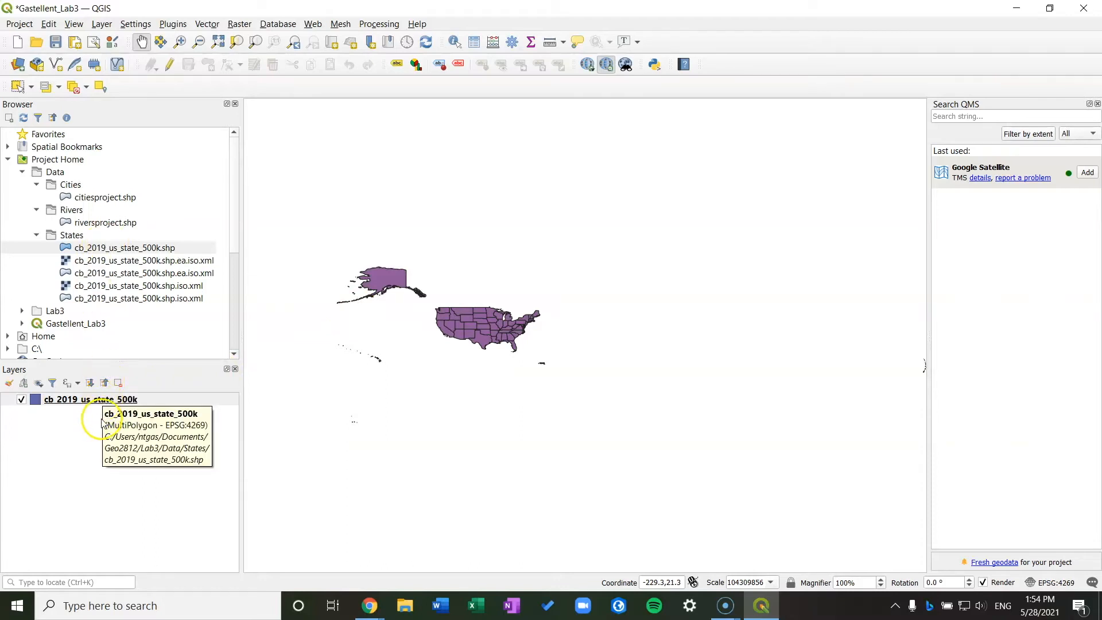
left_click(22, 400)
left_click(22, 399)
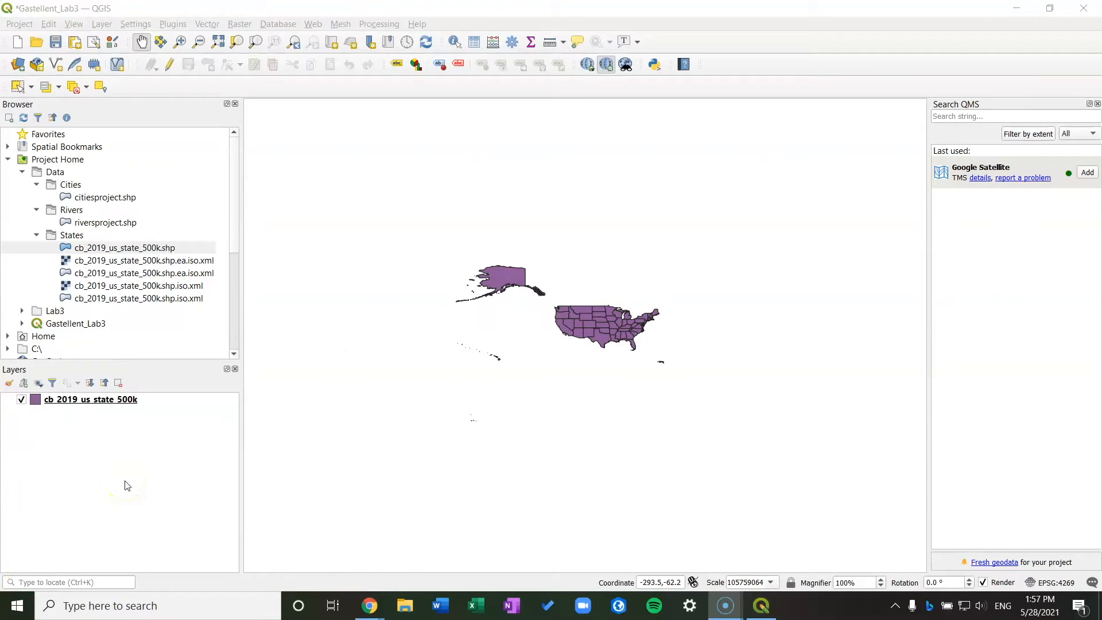
left_click(138, 400)
double_click(143, 403)
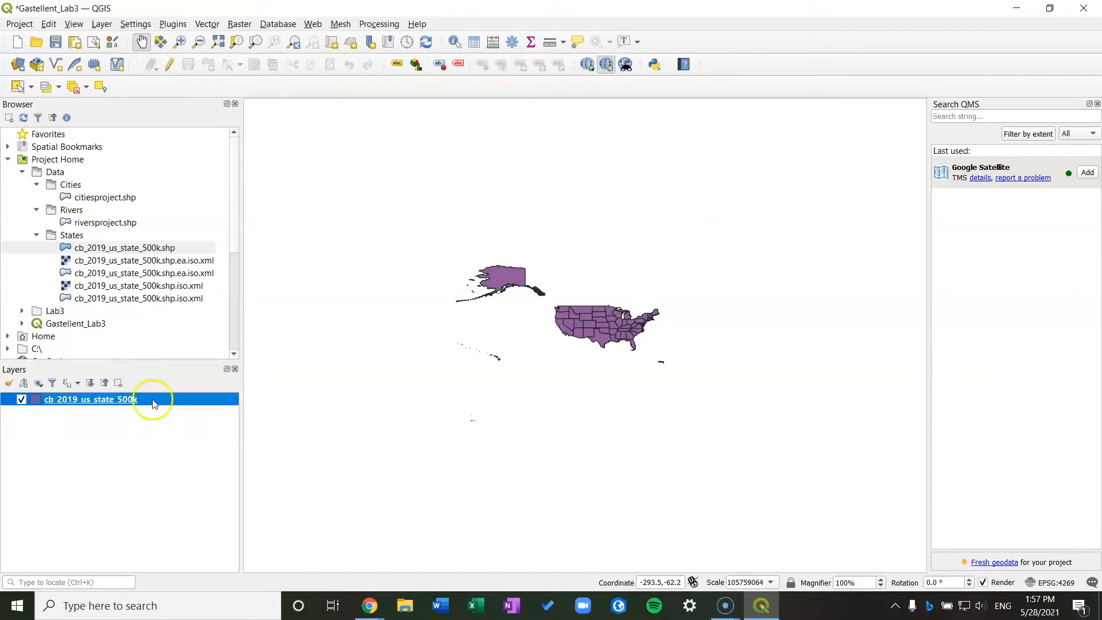
left_click(1037, 46)
- Rename the cb_2019_us_state_500k layer as States in its source properties and apply the change
right_click(152, 400)
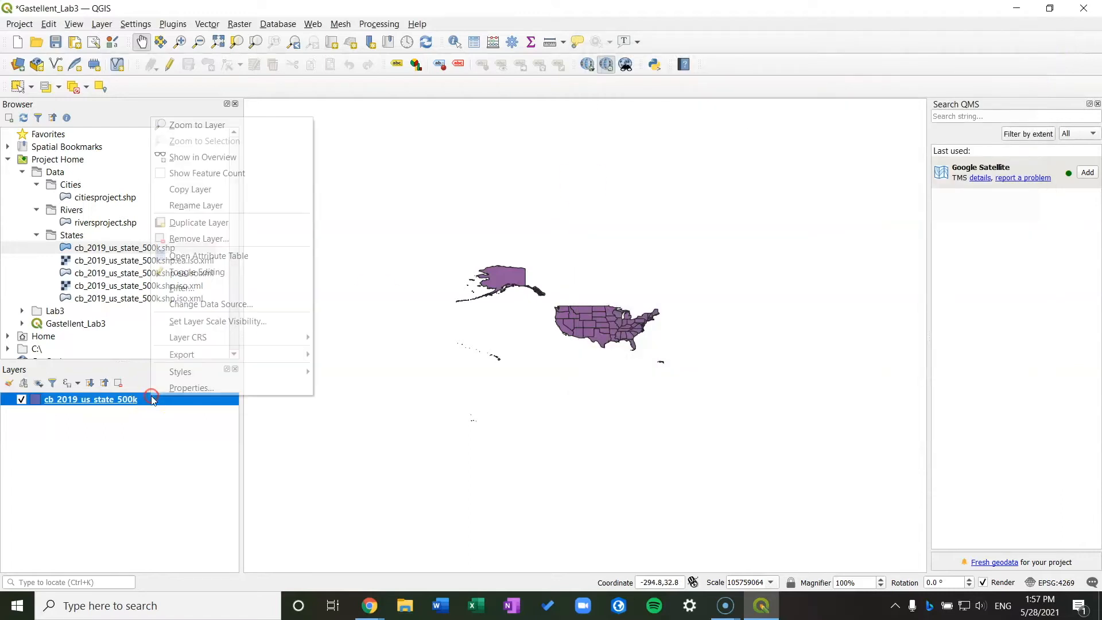
left_click(220, 386)
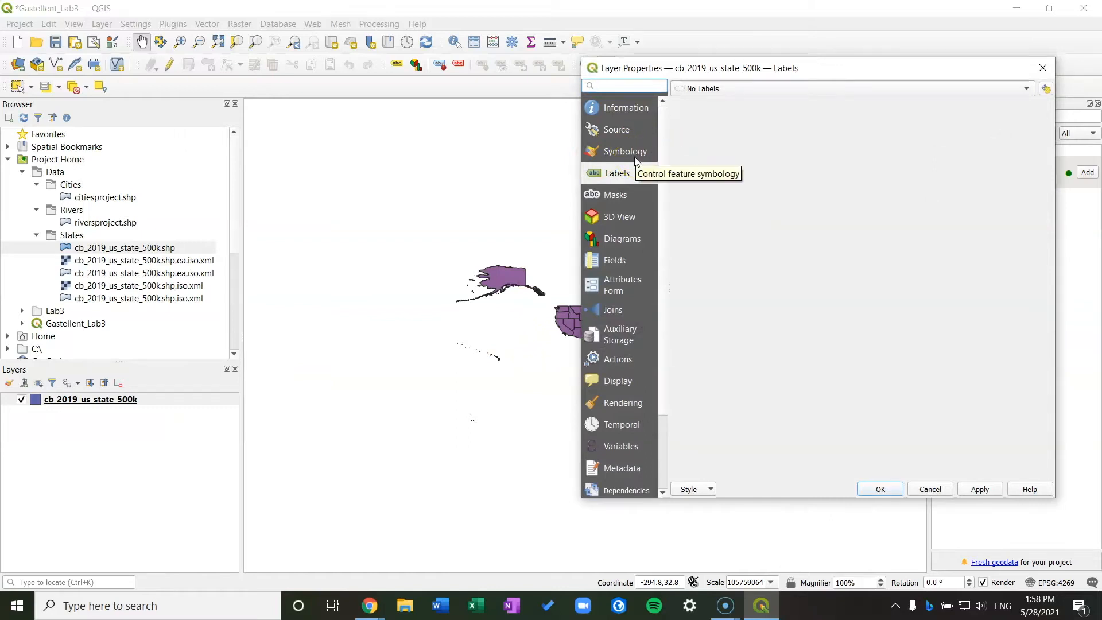
left_click(634, 136)
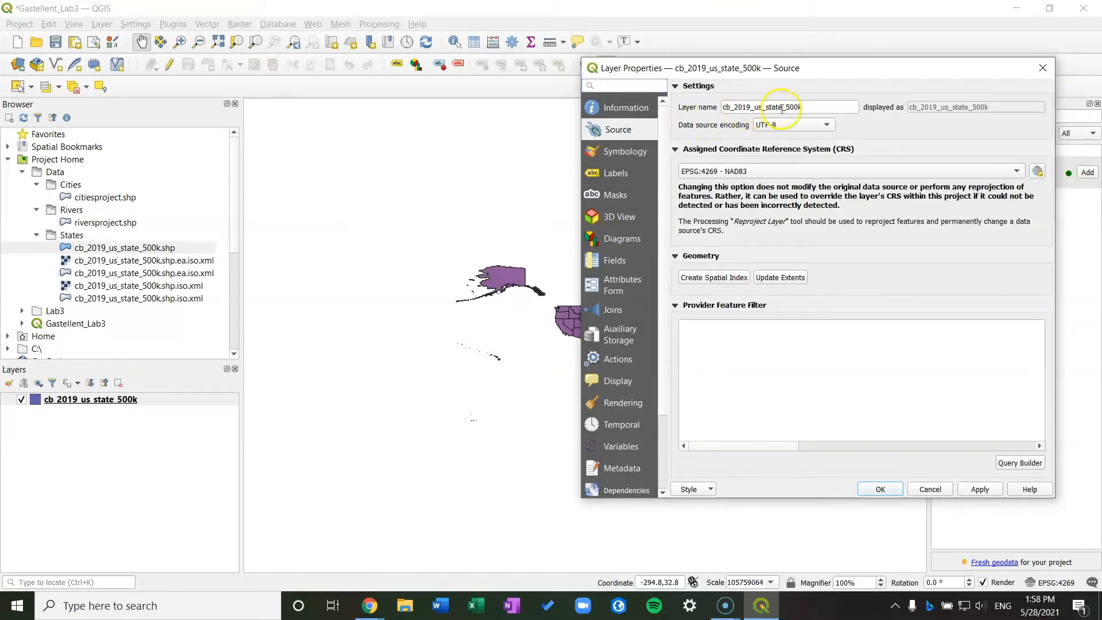
left_click(803, 108)
double_click(803, 109)
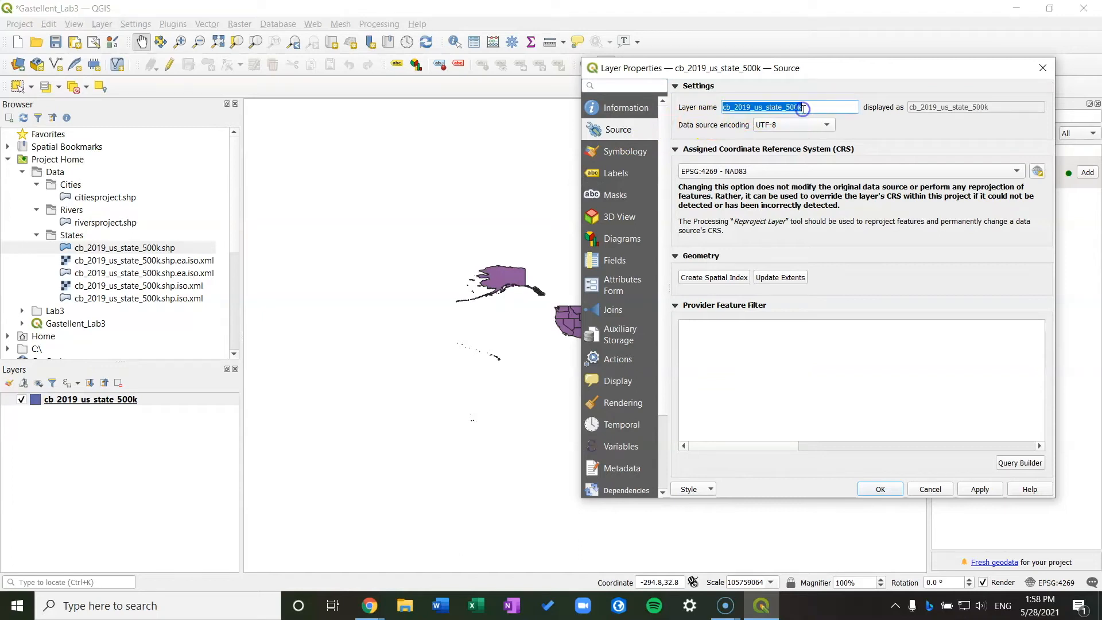
key("BackSpace")
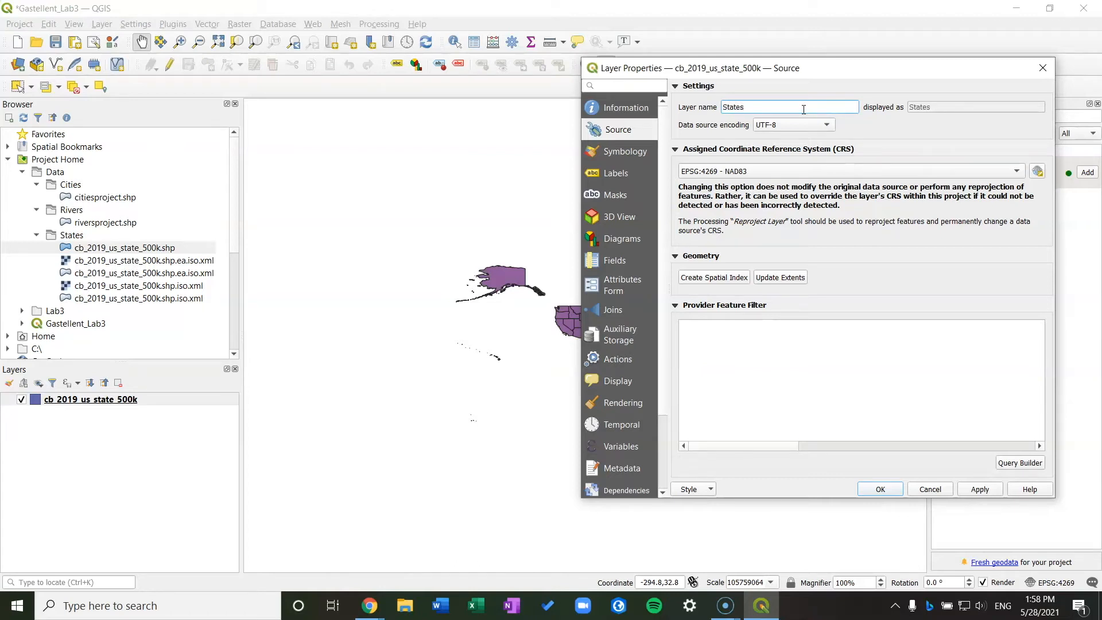
left_click(877, 487)
left_click(878, 490)
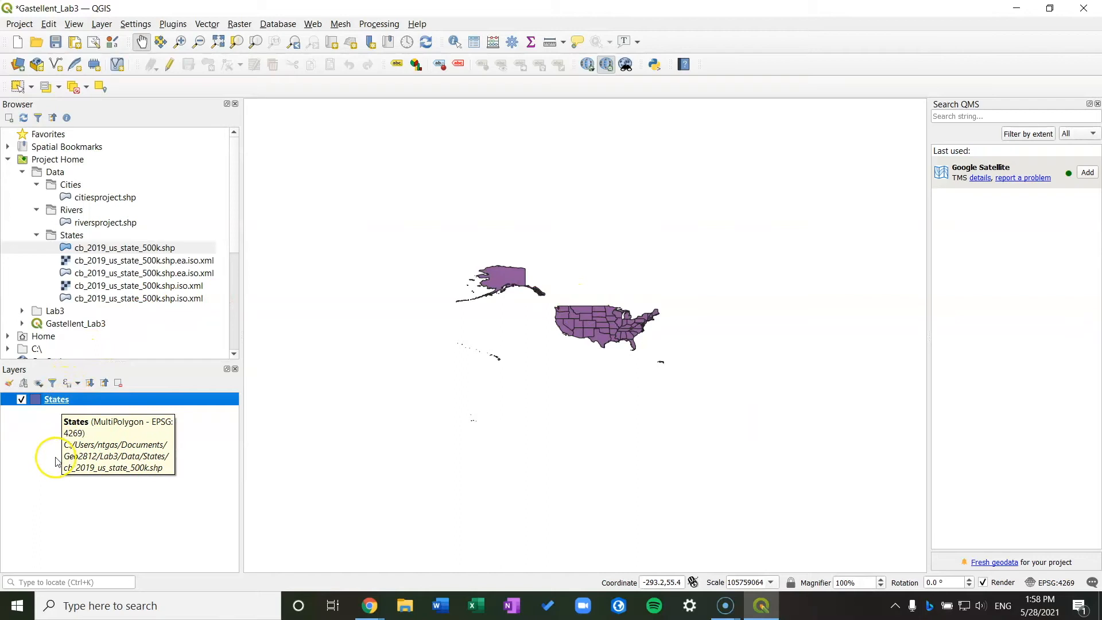
- Add riversproject.shp and citiesproject.shp to the map, and toggle the citiesproject layer's visibility off and back on
left_click(121, 228)
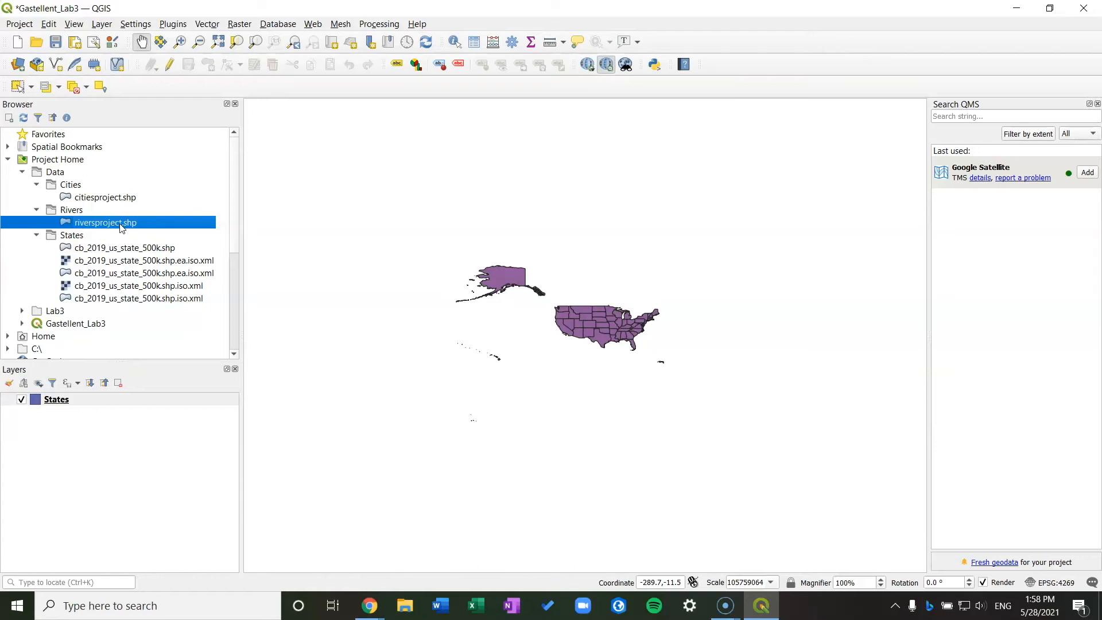
double_click(122, 228)
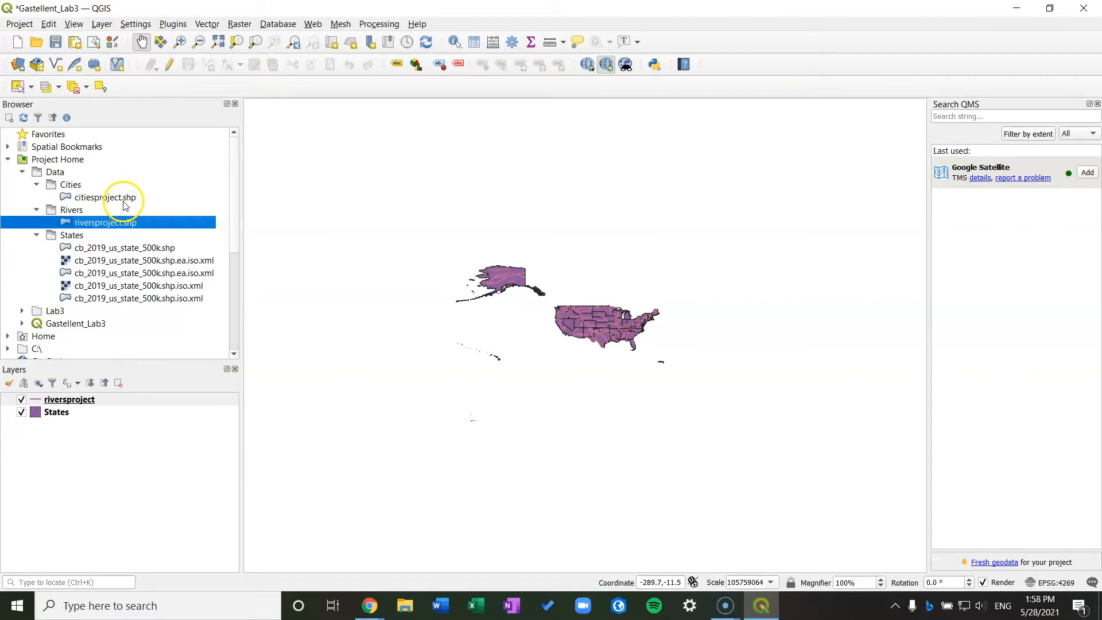
double_click(123, 201)
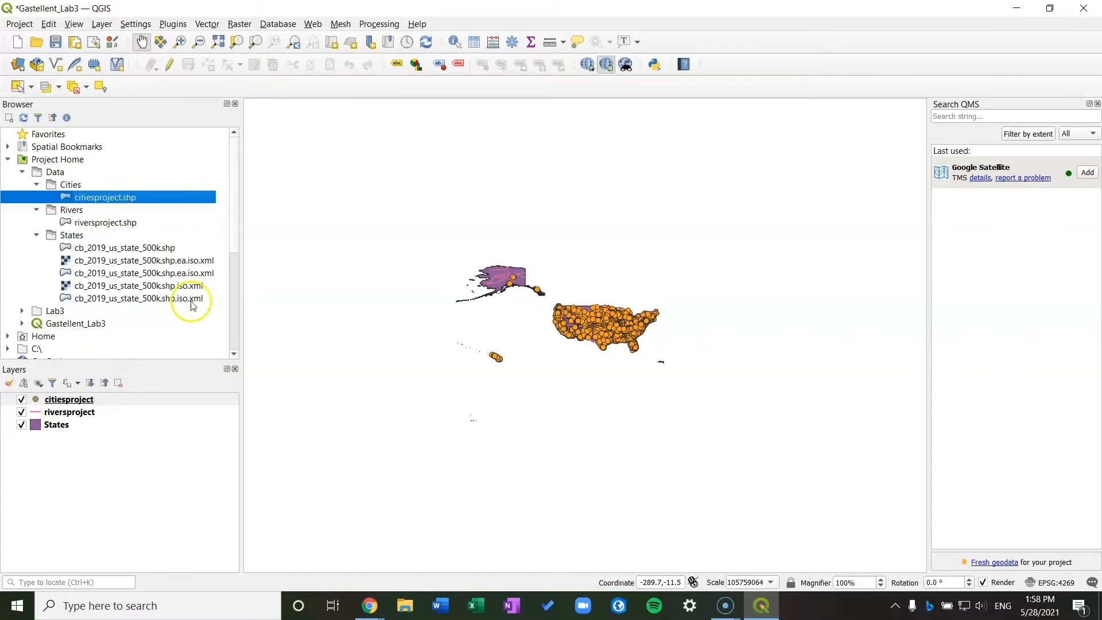
left_click(24, 401)
left_click(21, 400)
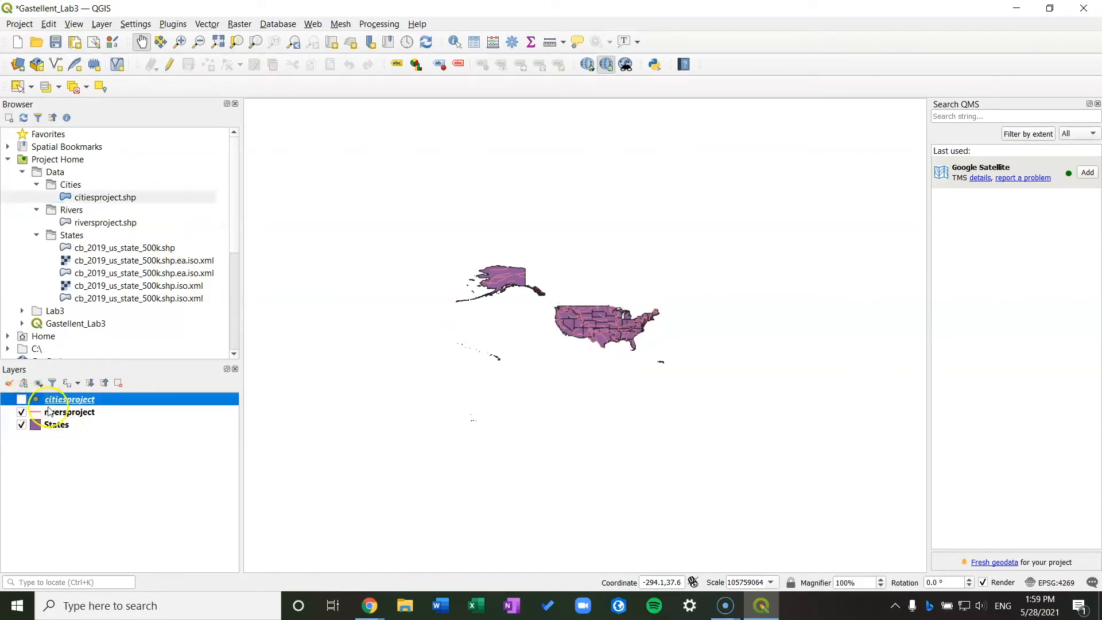
left_click(22, 399)
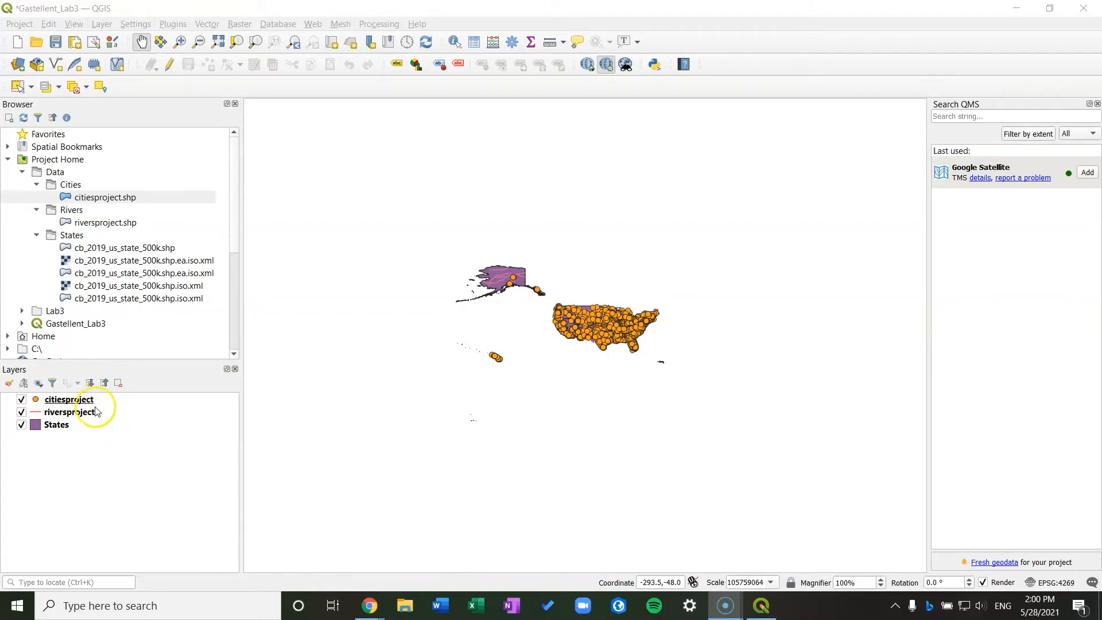
left_click(90, 413)
left_click_drag(91, 413, 93, 404)
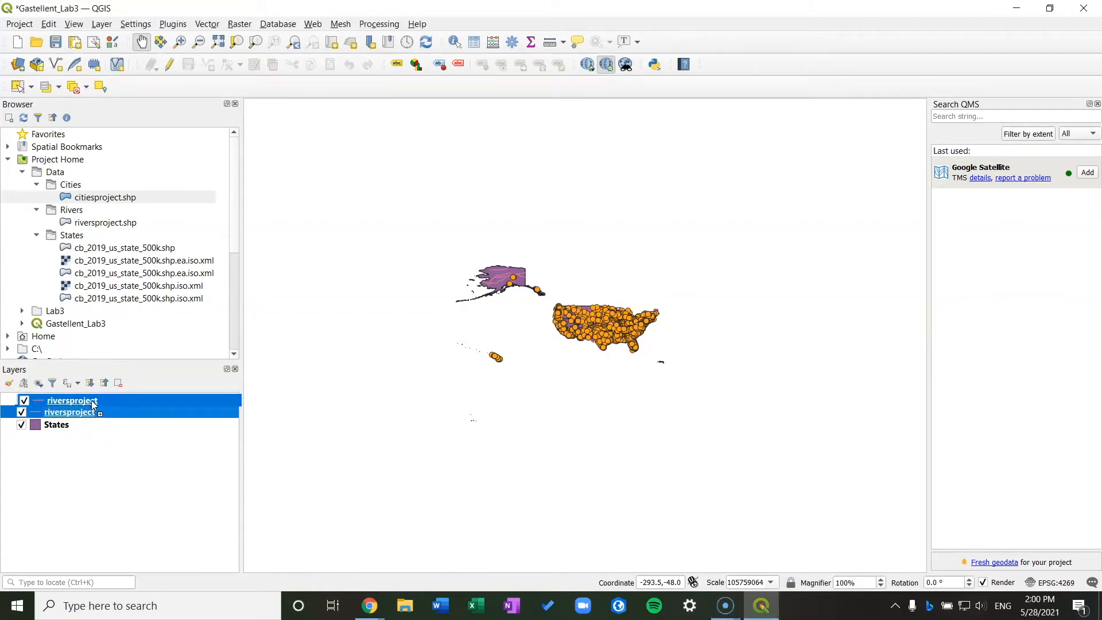
left_click_drag(93, 403, 94, 413)
left_click(93, 413)
left_click(106, 401)
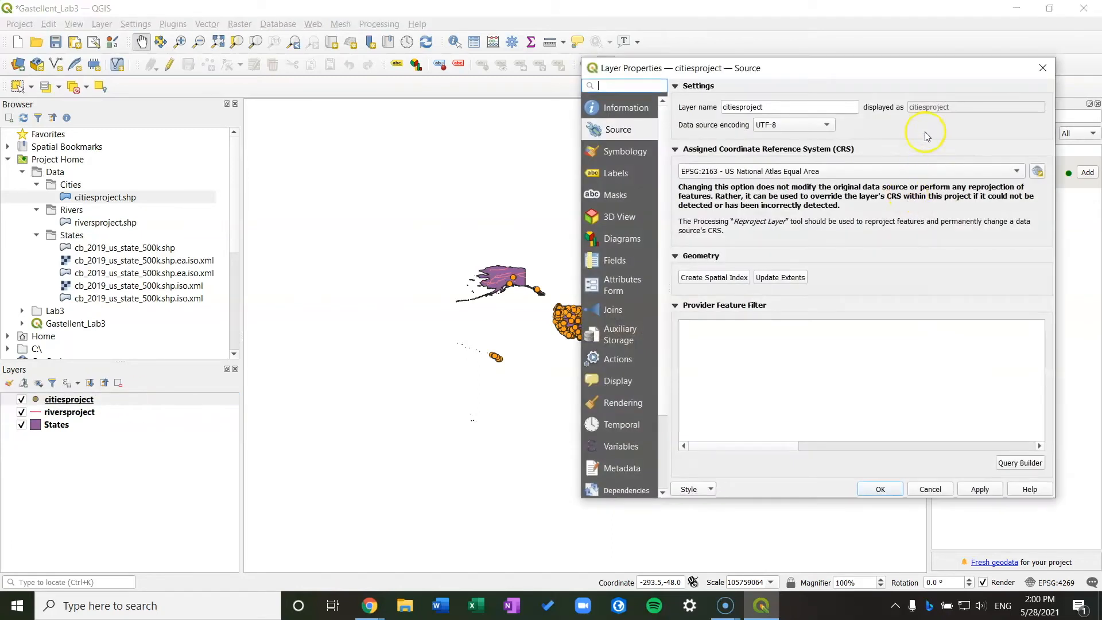
left_click(1039, 69)
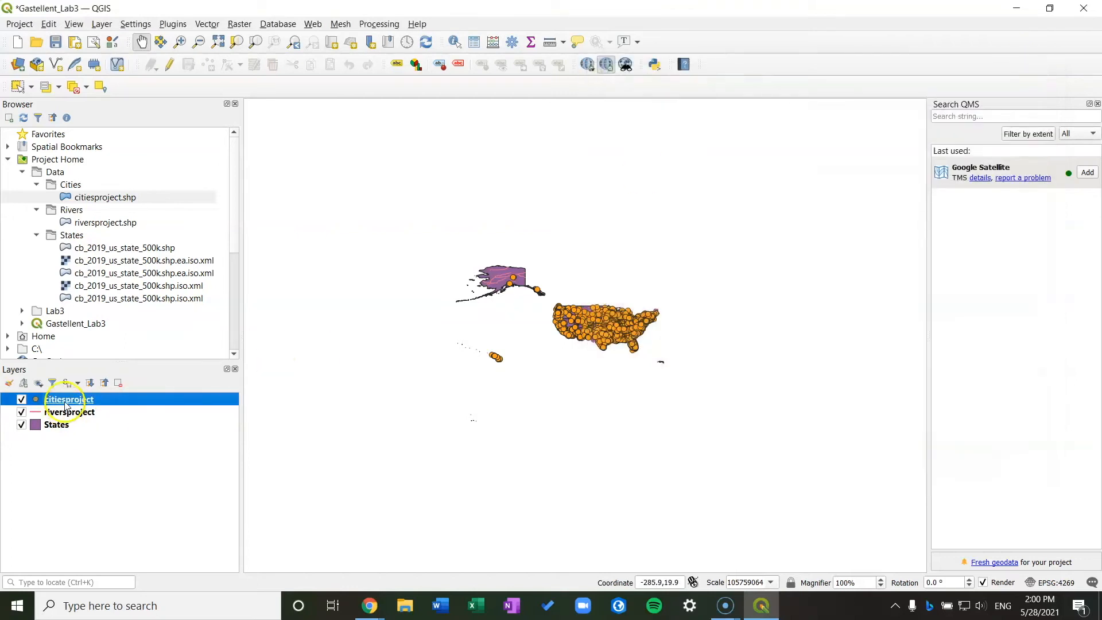
- Move the citiesproject layer below riversproject in the drawing order and return it above riversproject
left_click_drag(65, 409, 65, 416)
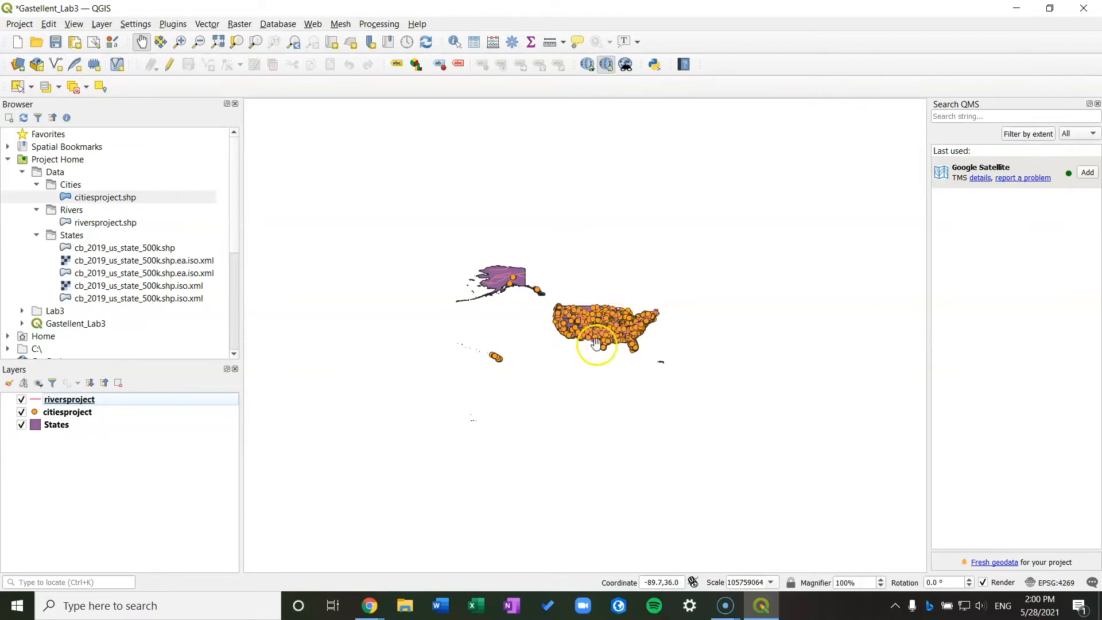
left_click(88, 413)
mouse_move(88, 412)
left_mouse_down()
mouse_move(89, 399)
mouse_move(89, 420)
left_mouse_up()
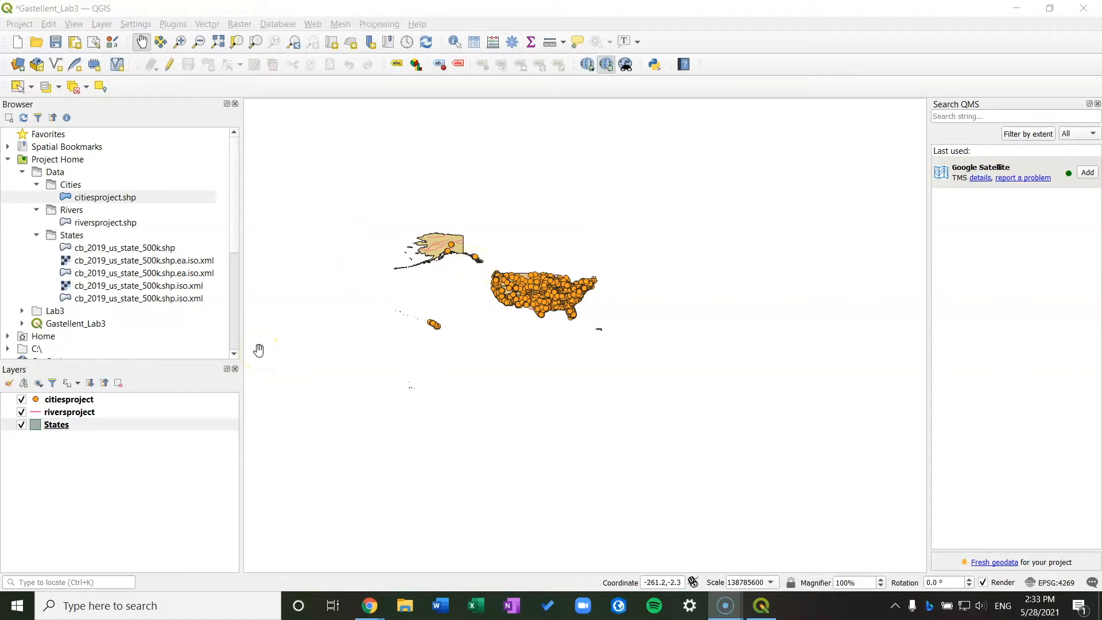
- Change the States layer's simple fill colour to the standard light green and apply the symbology
double_click(80, 429)
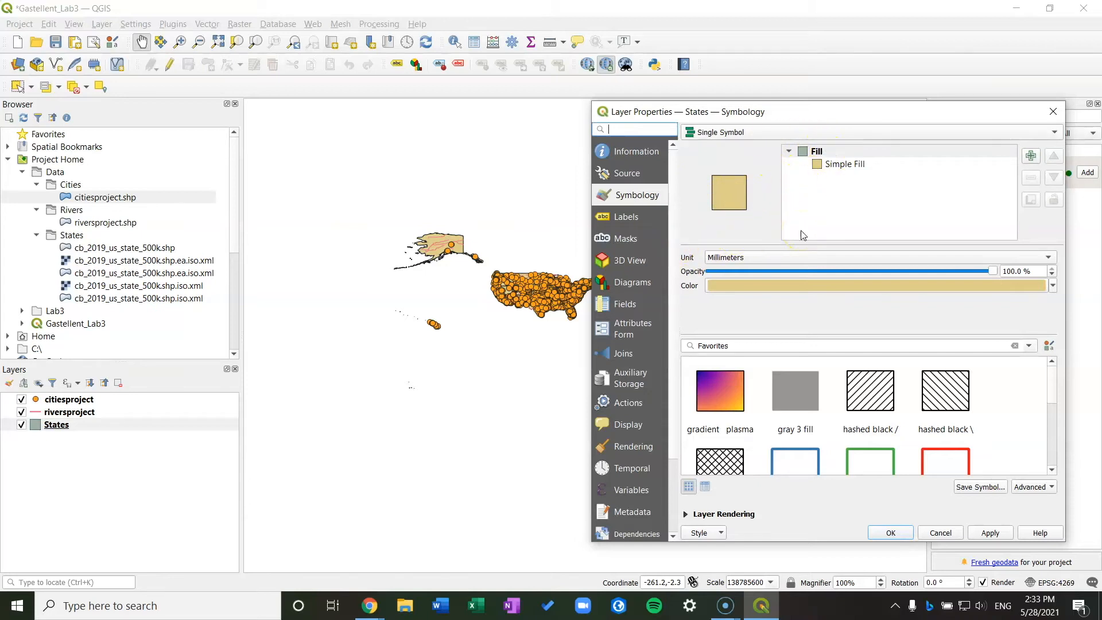
left_click(854, 165)
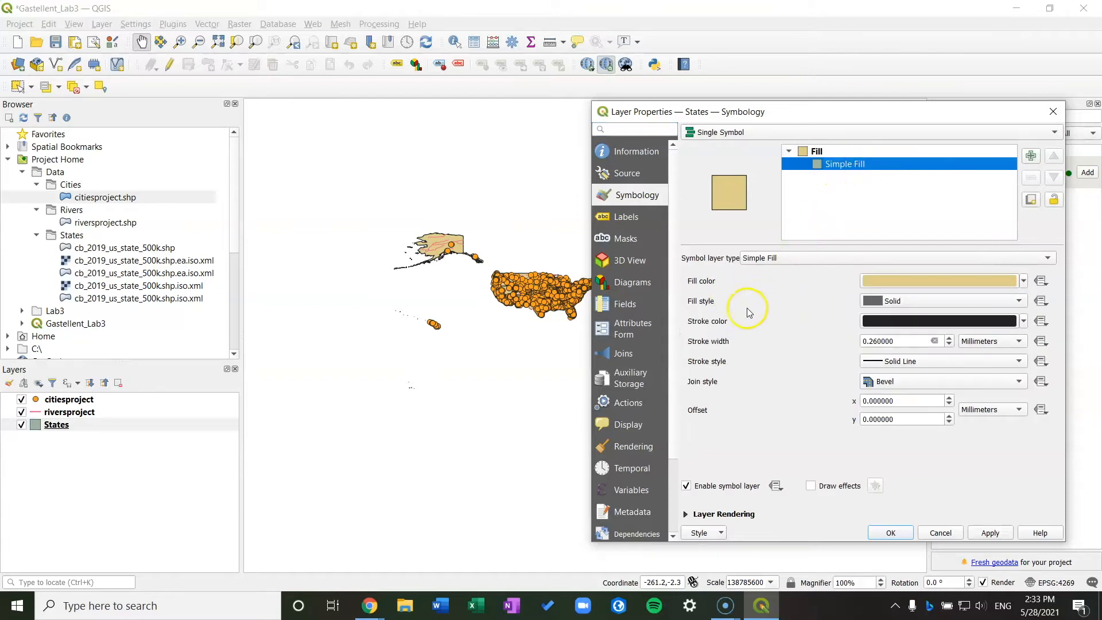
left_click(818, 152)
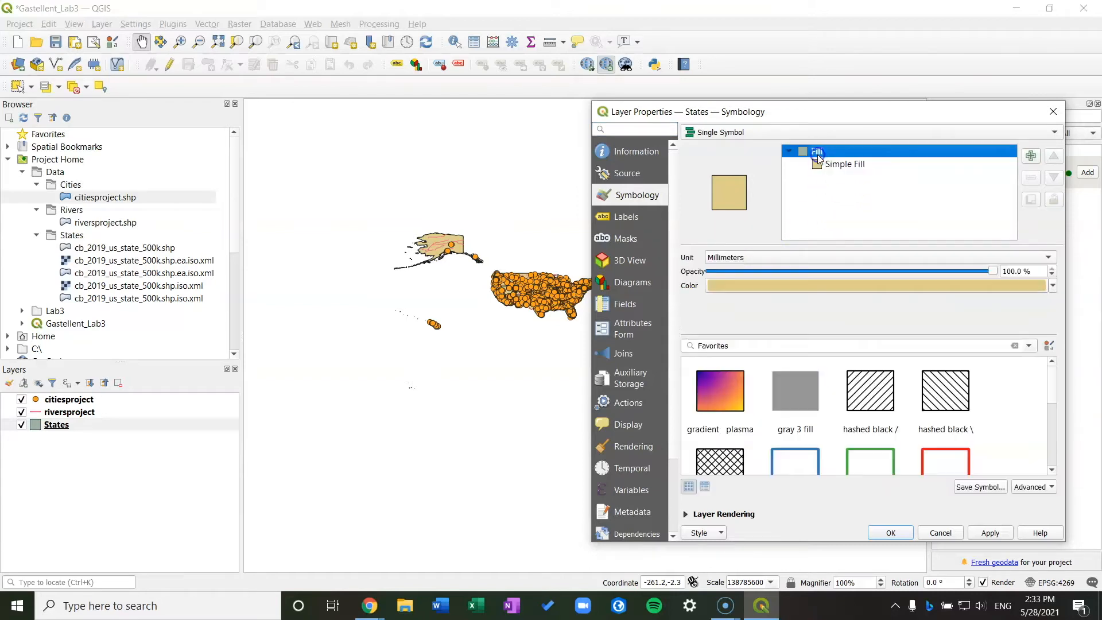
left_click(824, 165)
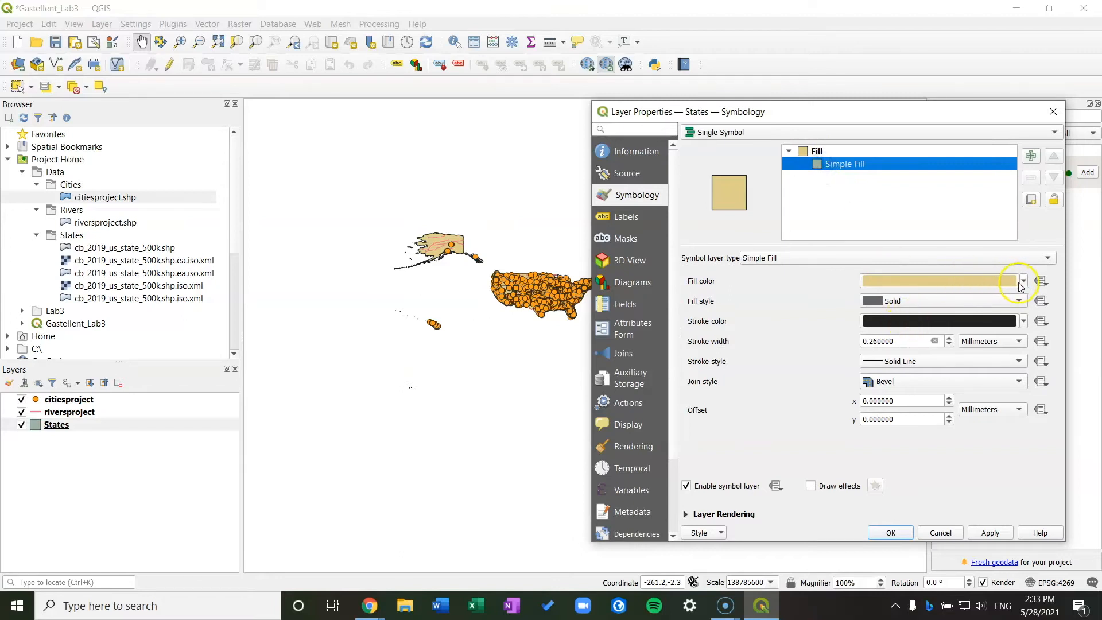
left_click(1023, 282)
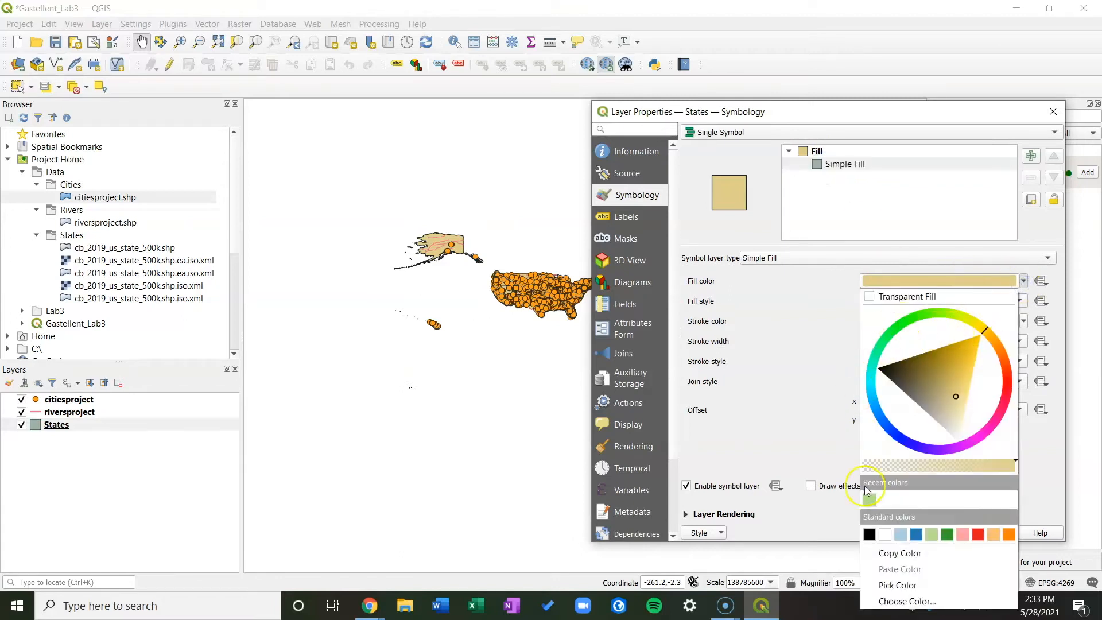
left_click(931, 534)
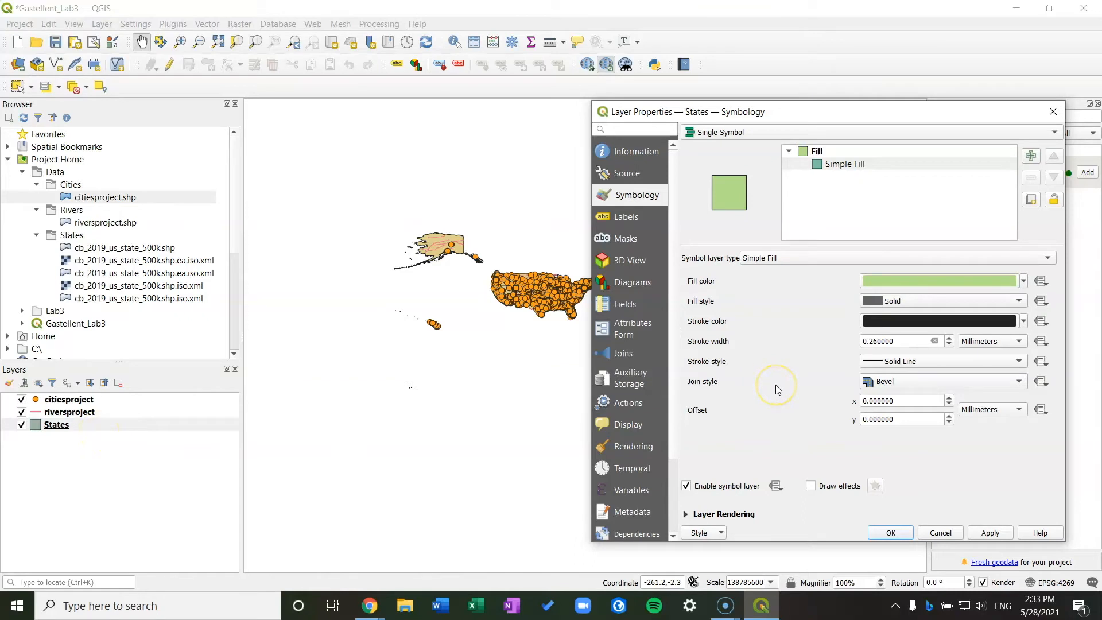
left_click(982, 531)
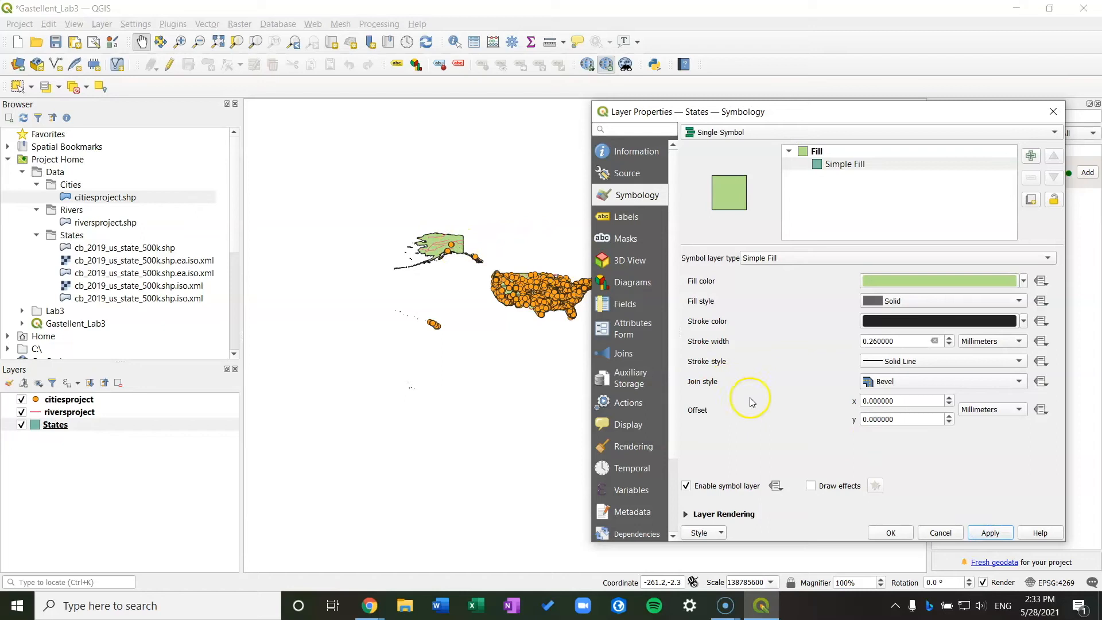
left_click(888, 534)
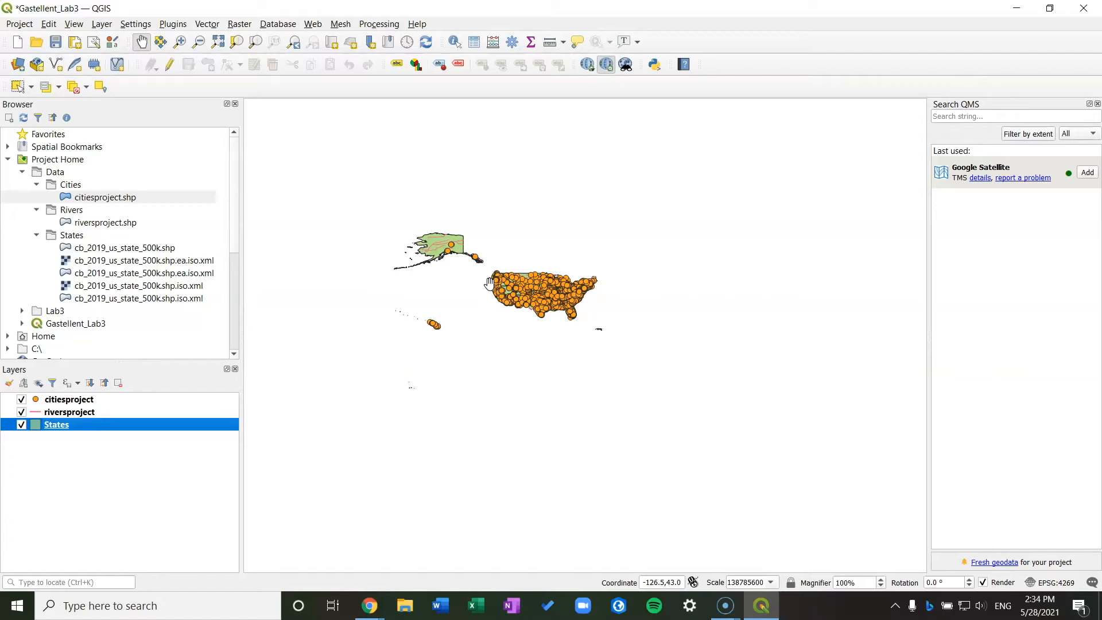
- Zoom and pan the map away from the country, and bring the data back with Zoom to Layer on States
left_click(334, 349)
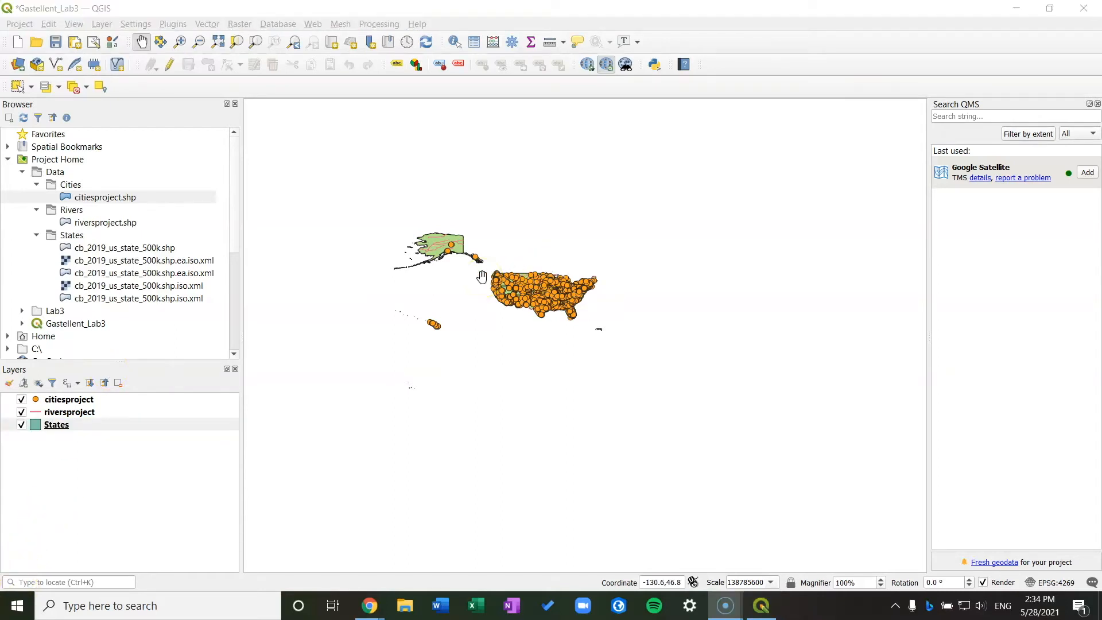
scroll(482, 277, "up", 2)
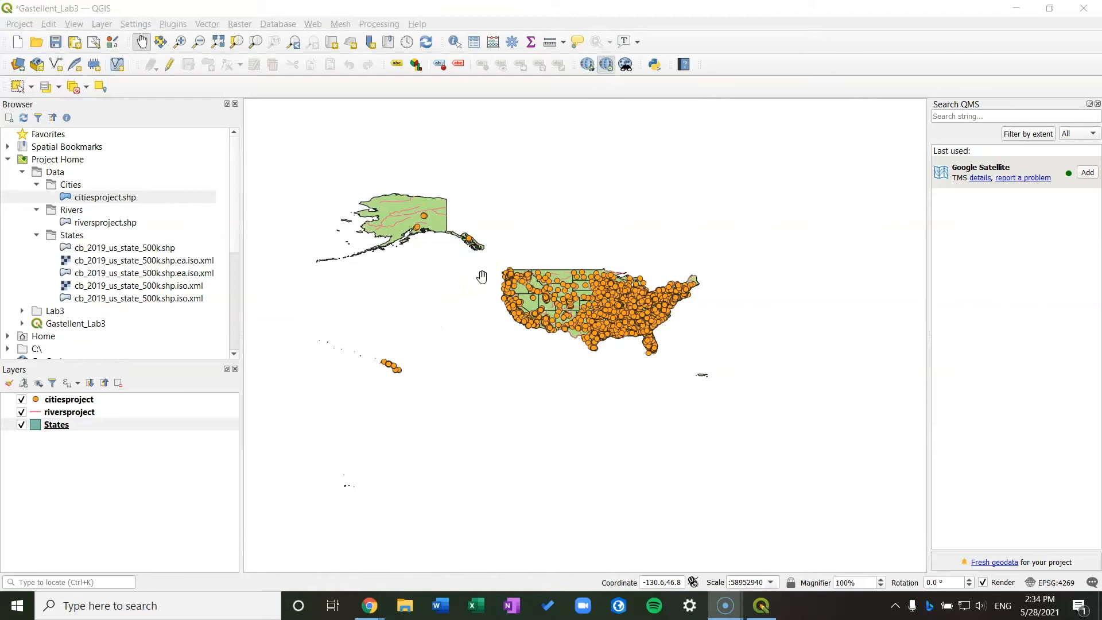
scroll(482, 277, "up", 1)
left_click_drag(585, 298, 539, 325)
scroll(581, 307, "up", 1)
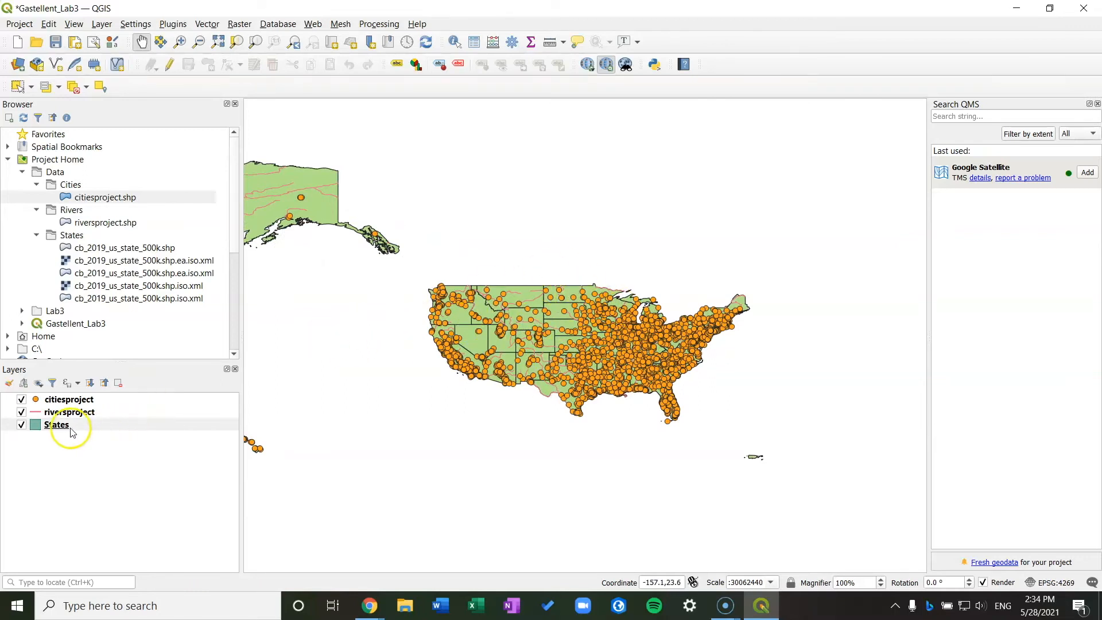
left_click_drag(652, 407, 147, 238)
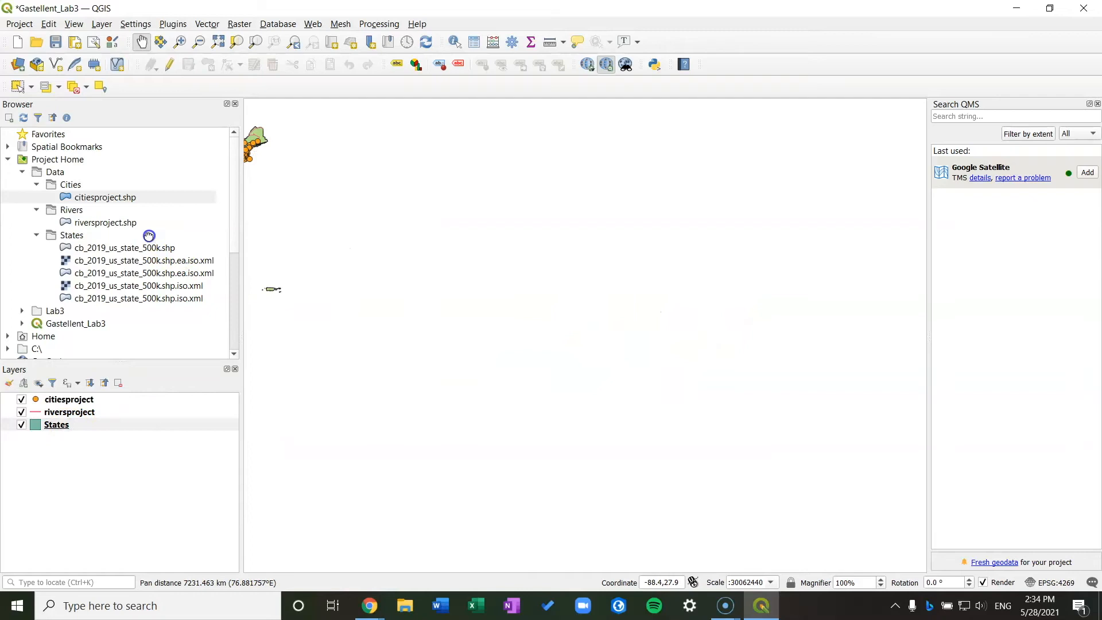
left_click_drag(465, 266, 364, 220)
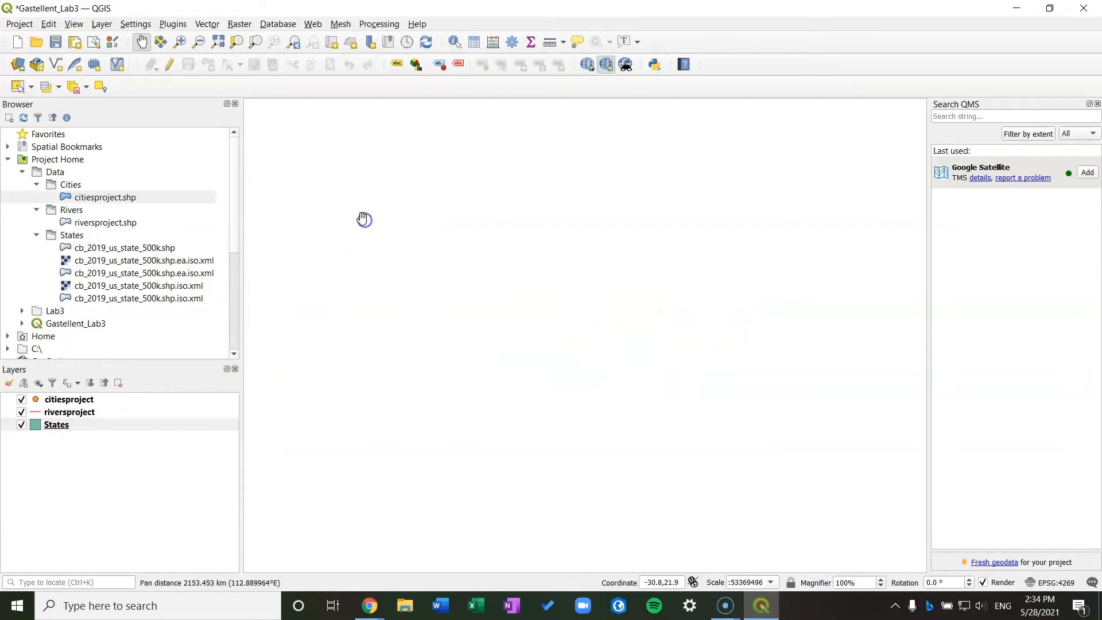
left_click(61, 426)
right_click(125, 429)
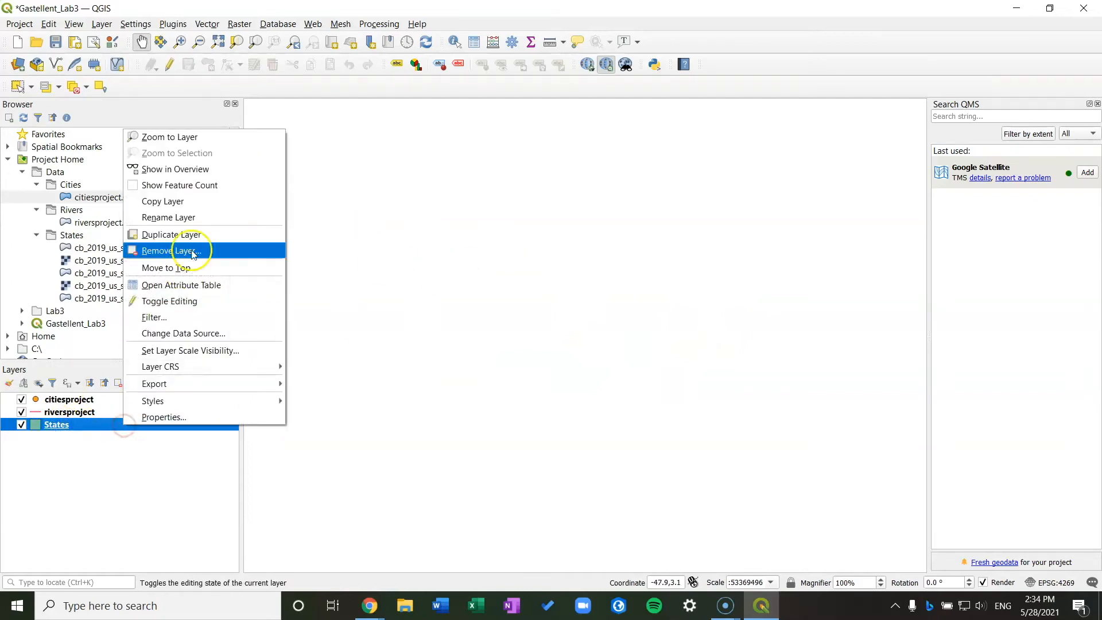
left_click(217, 140)
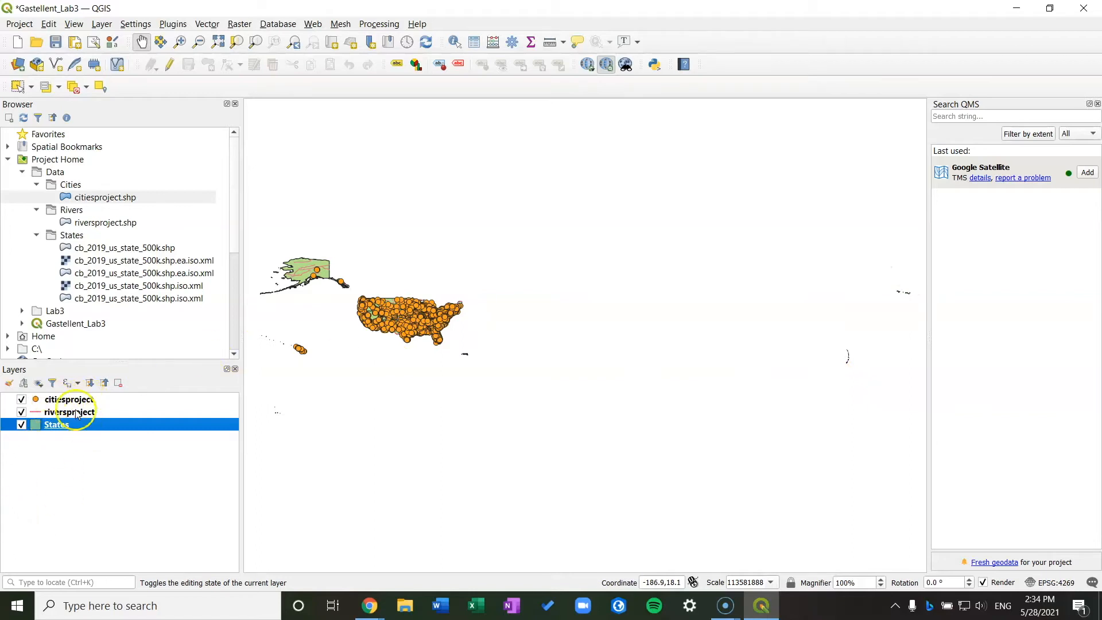
- Select the citiesproject layer and enlarge the map view around the contiguous United States
left_click(90, 402)
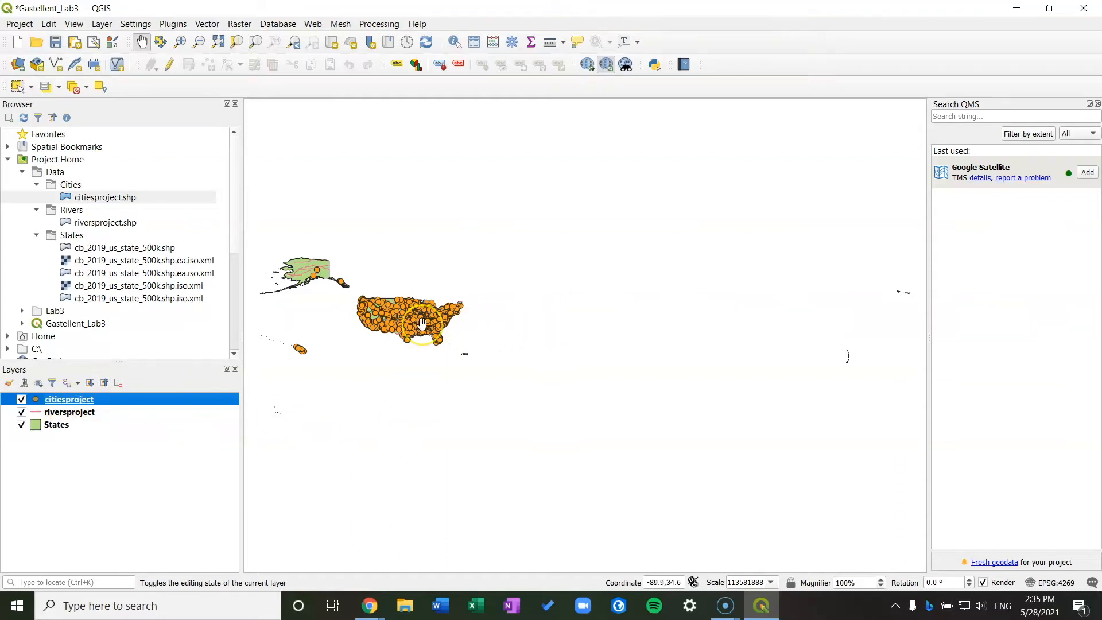
scroll(421, 322, "up", 1)
left_click_drag(395, 323, 547, 381)
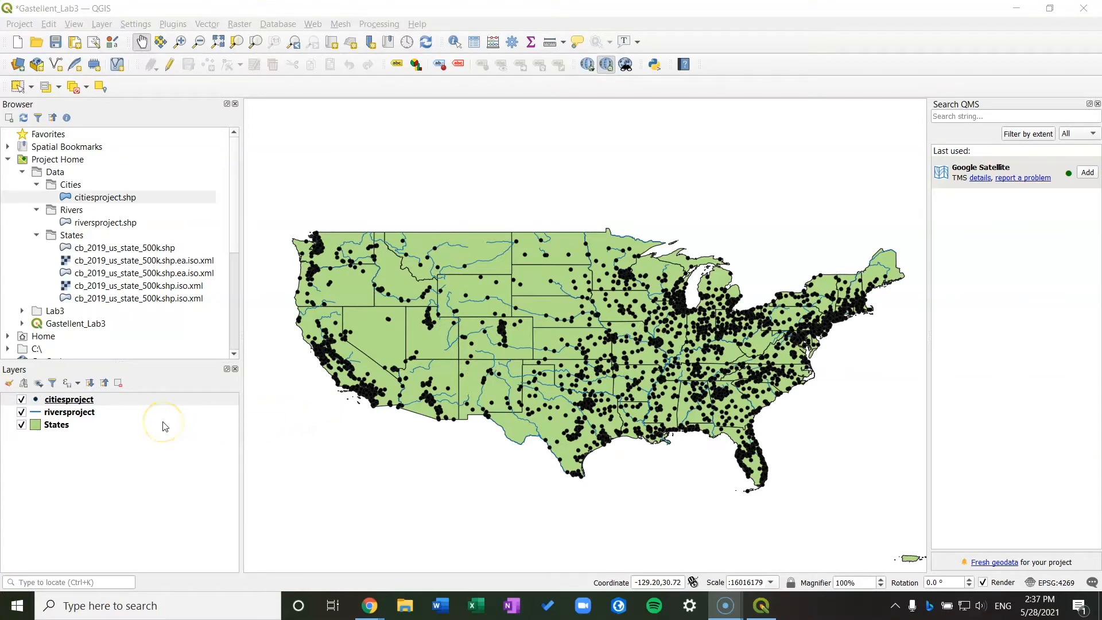
- Examine the States layer's information properties for its coordinate reference system, unit and extent, and close them
double_click(67, 424)
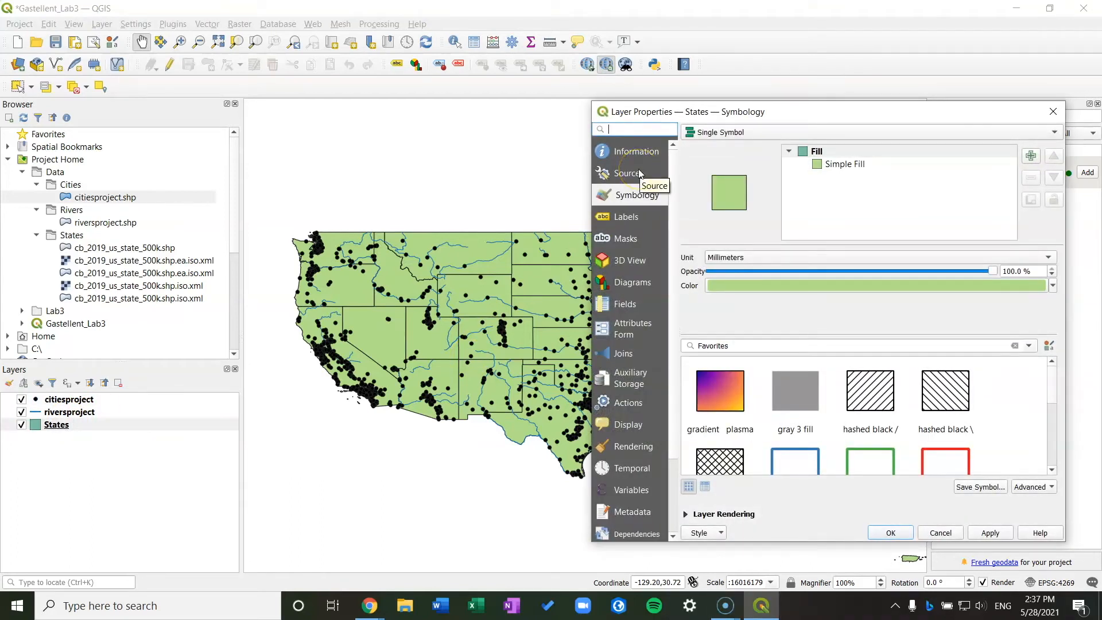
left_click(635, 151)
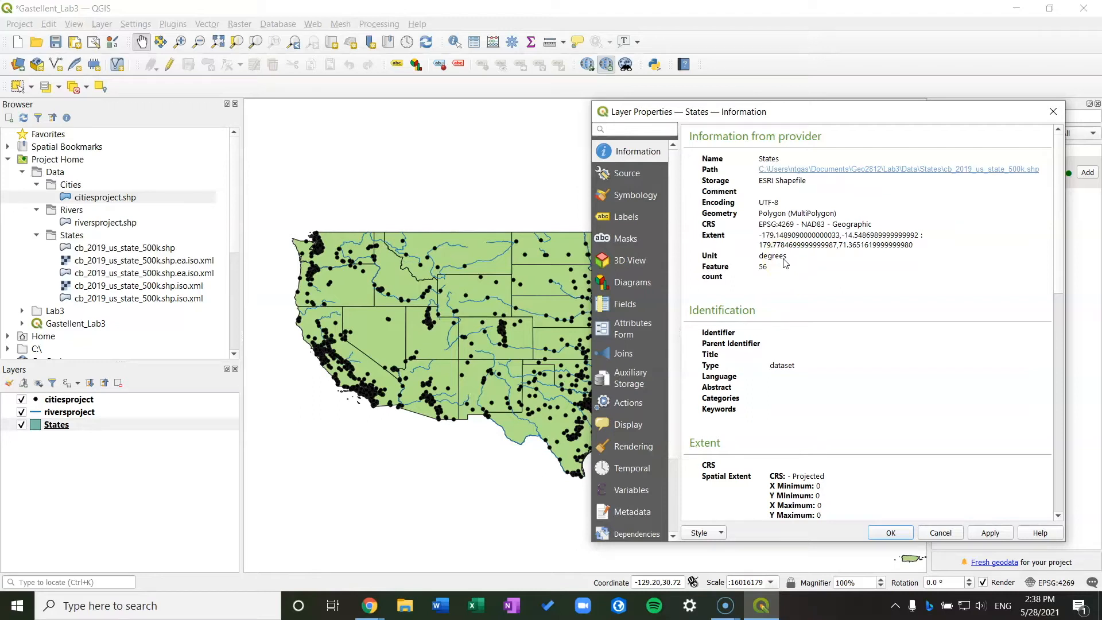
scroll(786, 264, "down", 1)
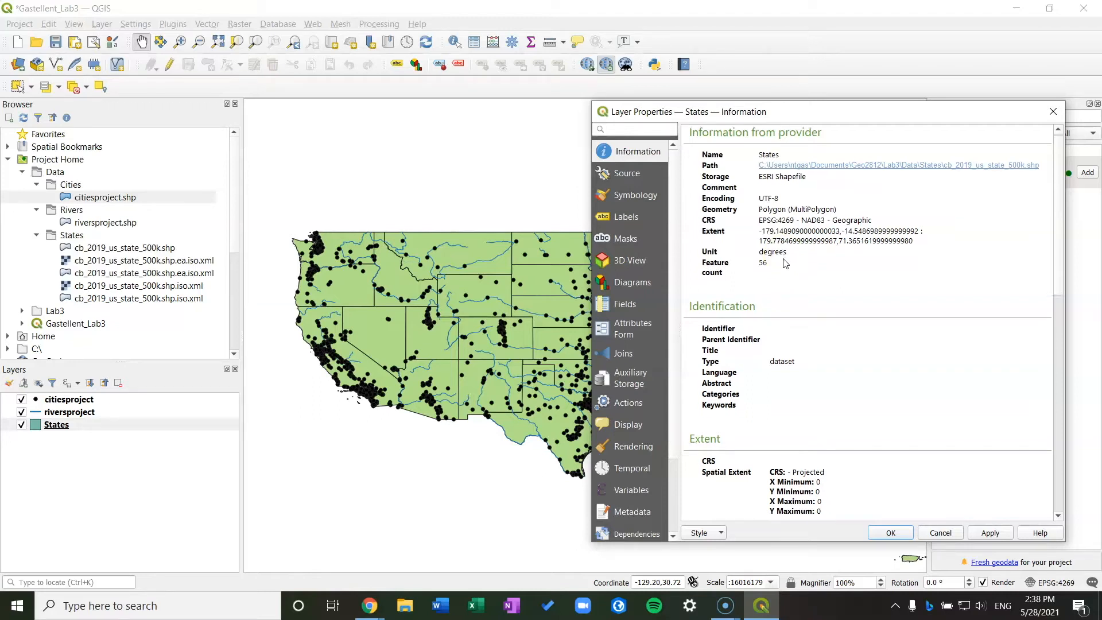
scroll(786, 264, "up", 1)
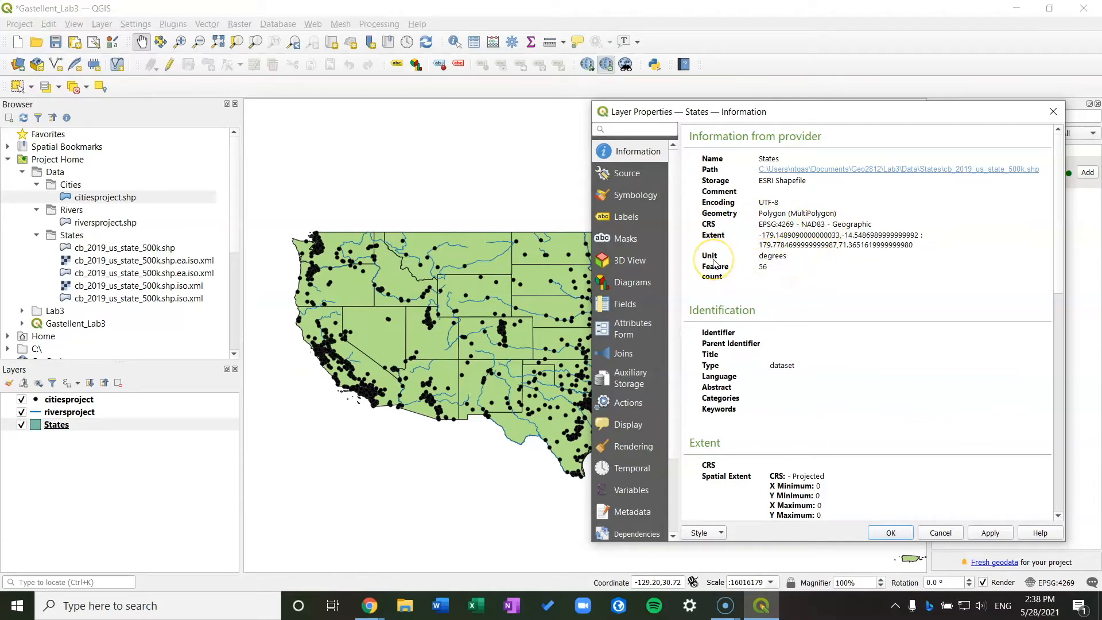
scroll(915, 468, "down", 1)
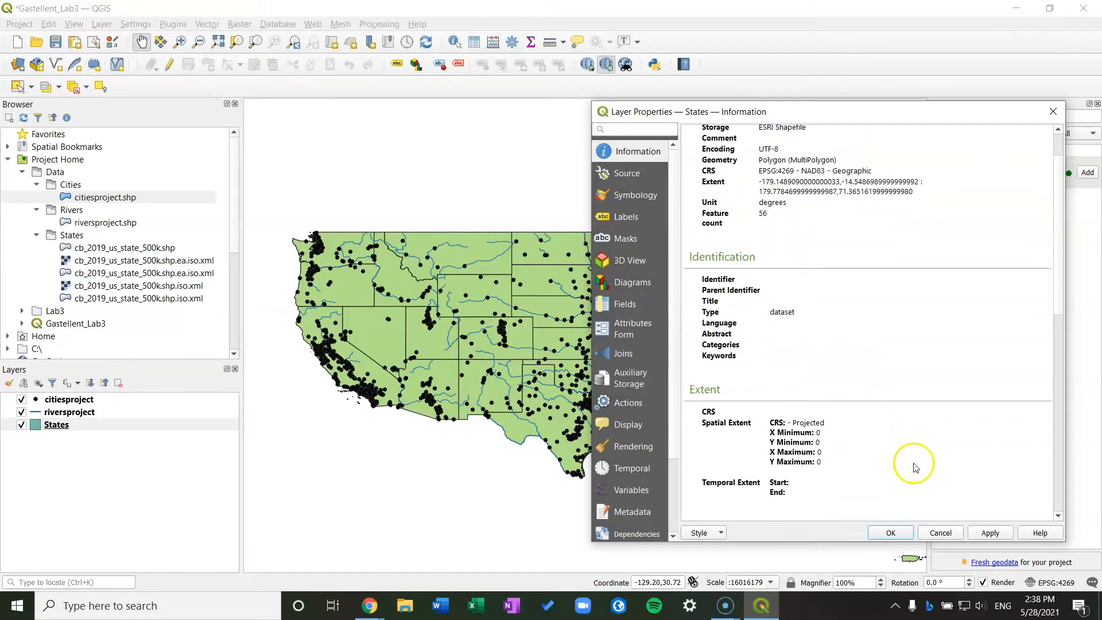
scroll(897, 339, "up", 1)
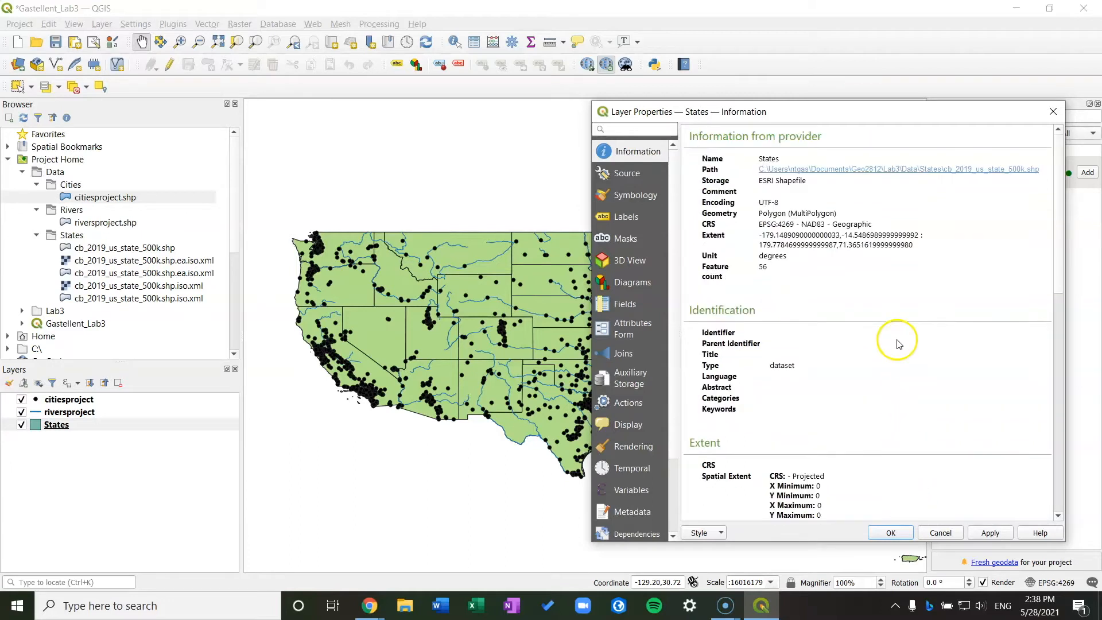
left_click(888, 533)
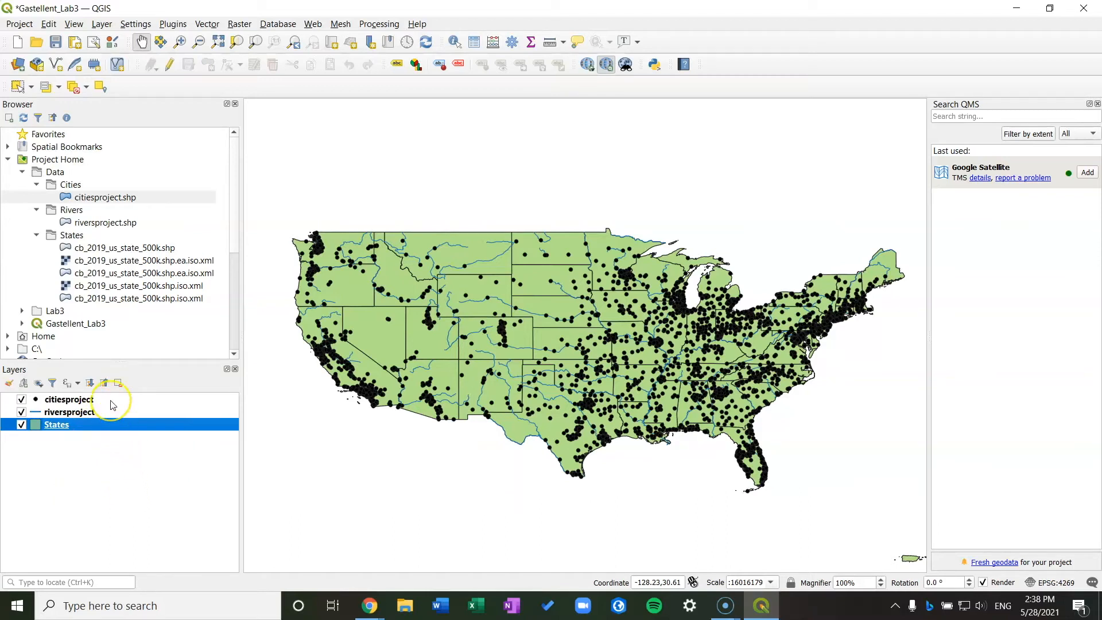
left_click(46, 475)
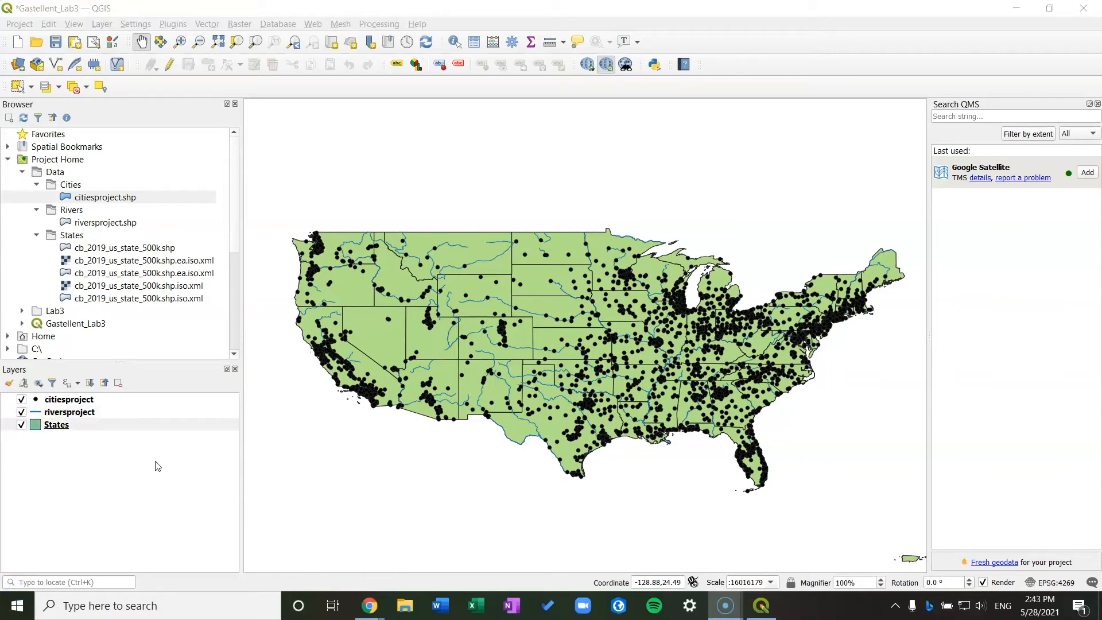
- Start exporting the States layer's features to a new file in ESRI Shapefile format
left_click(81, 424)
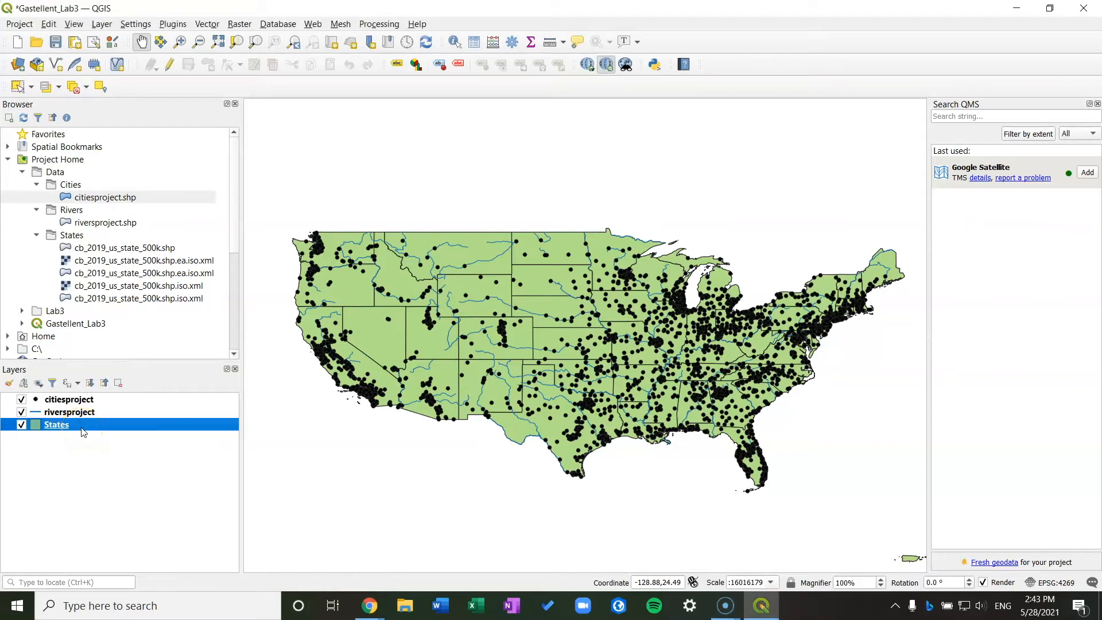
right_click(83, 431)
mouse_move(166, 383)
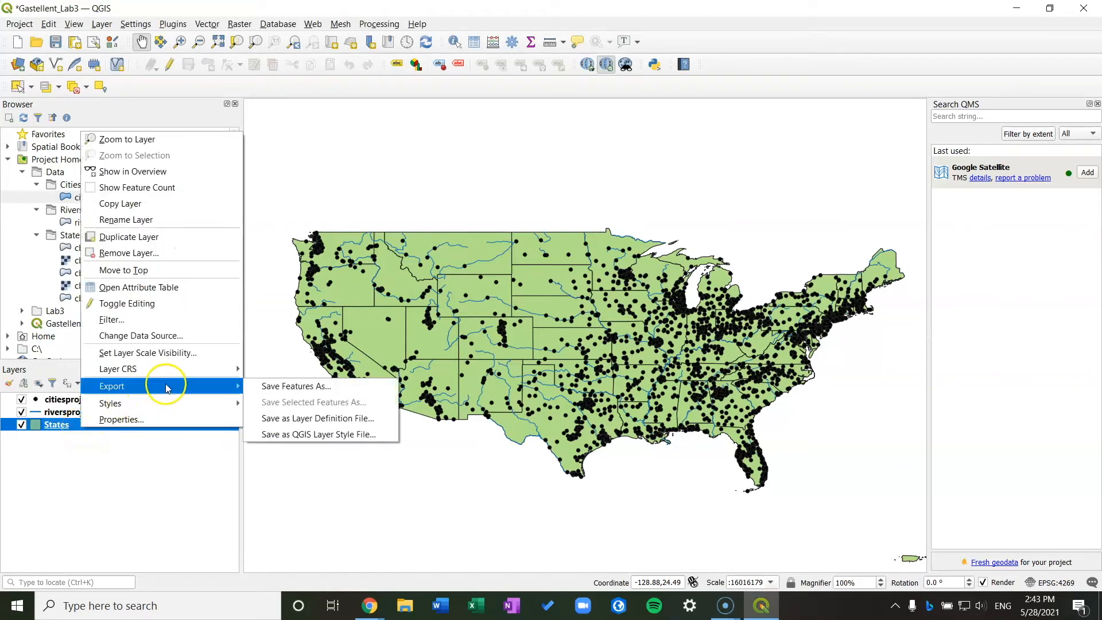
left_click(274, 386)
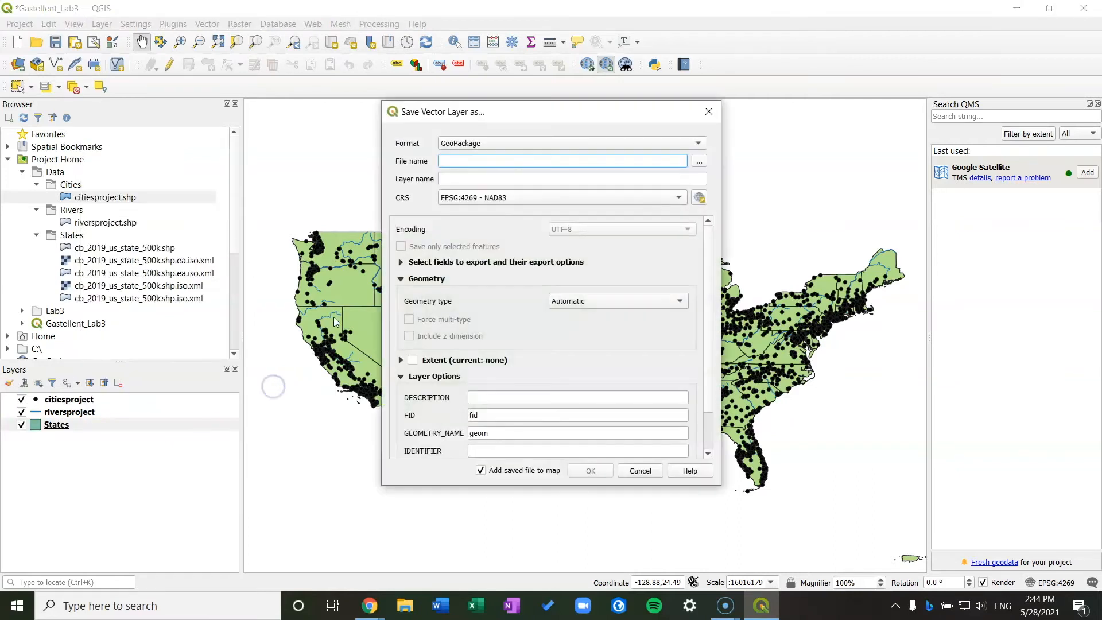
left_click(580, 144)
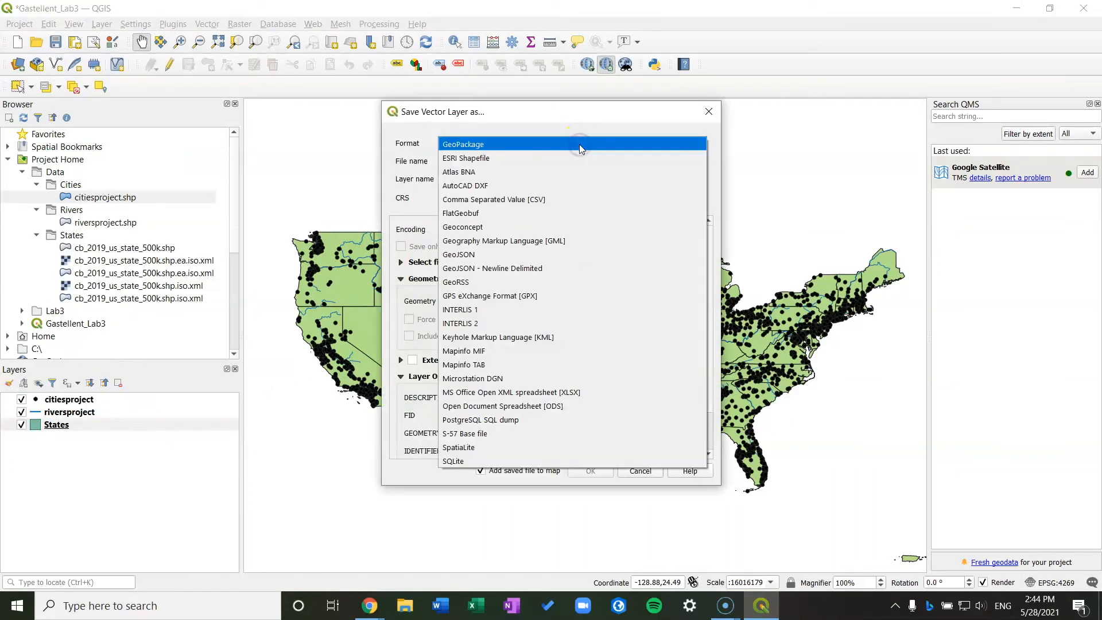
left_click(569, 160)
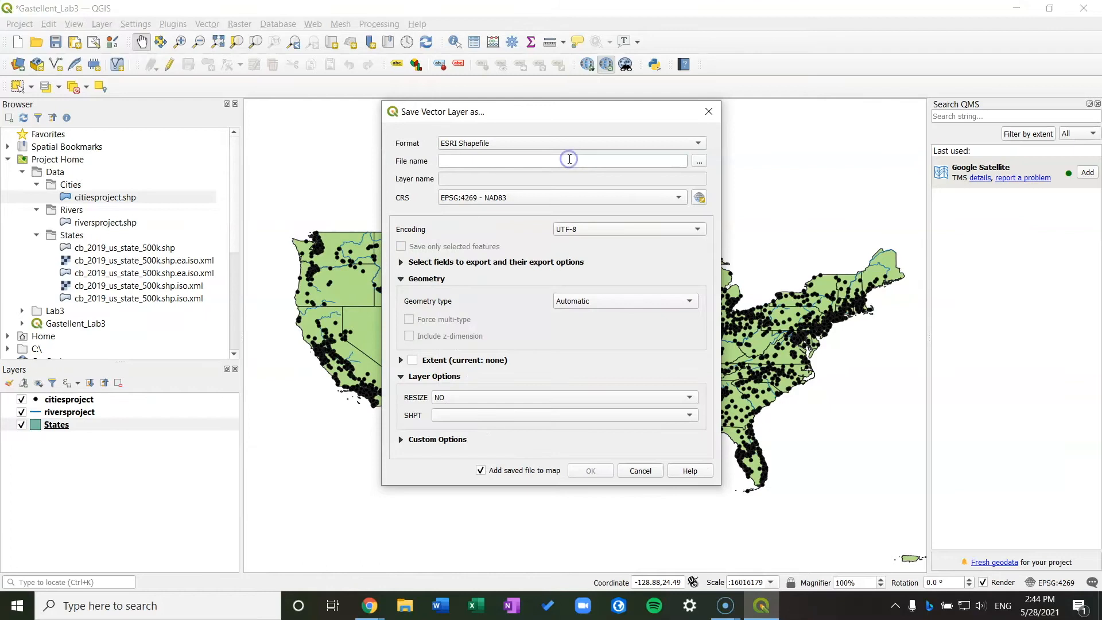
- Set the export's output file to statesproject in the Lab3 project's Data > States folder
left_click(700, 164)
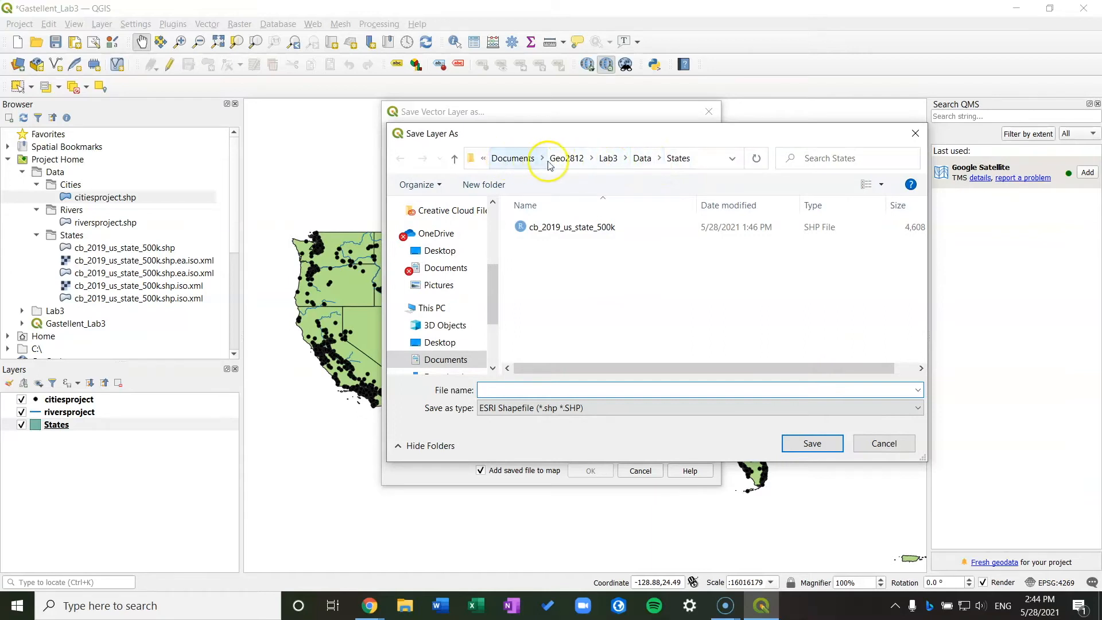
left_click(637, 163)
left_click(611, 162)
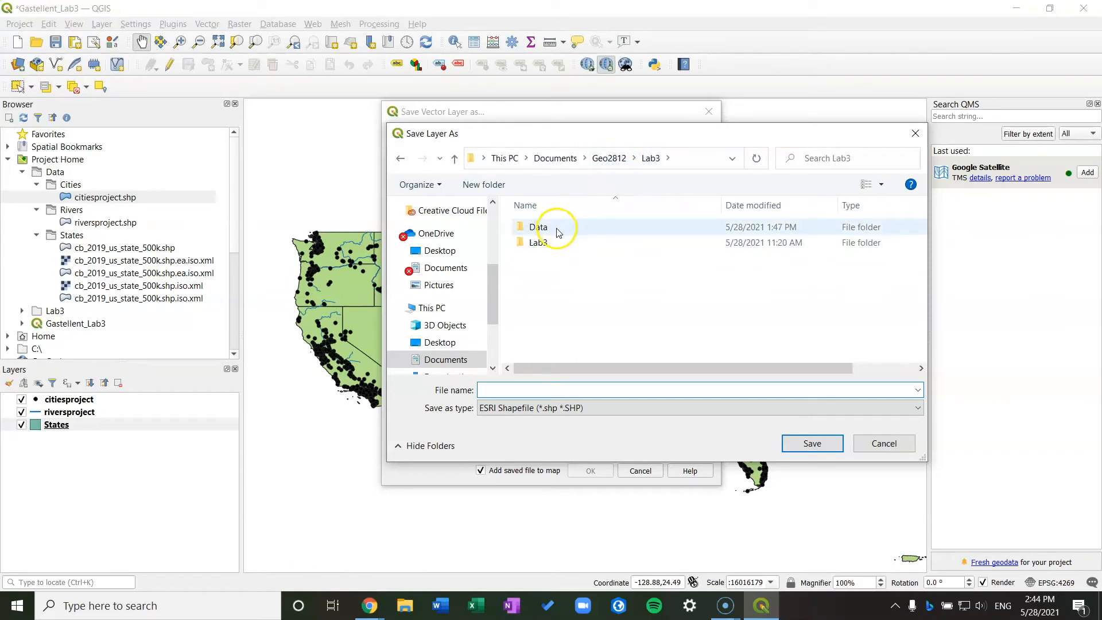
double_click(553, 228)
double_click(546, 259)
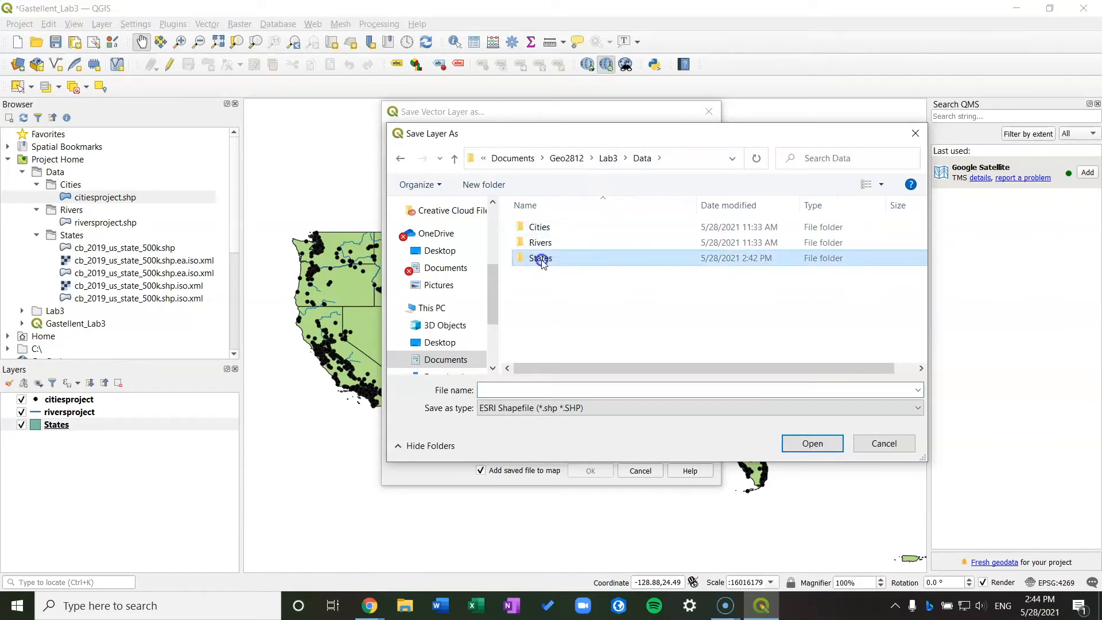
left_click(513, 390)
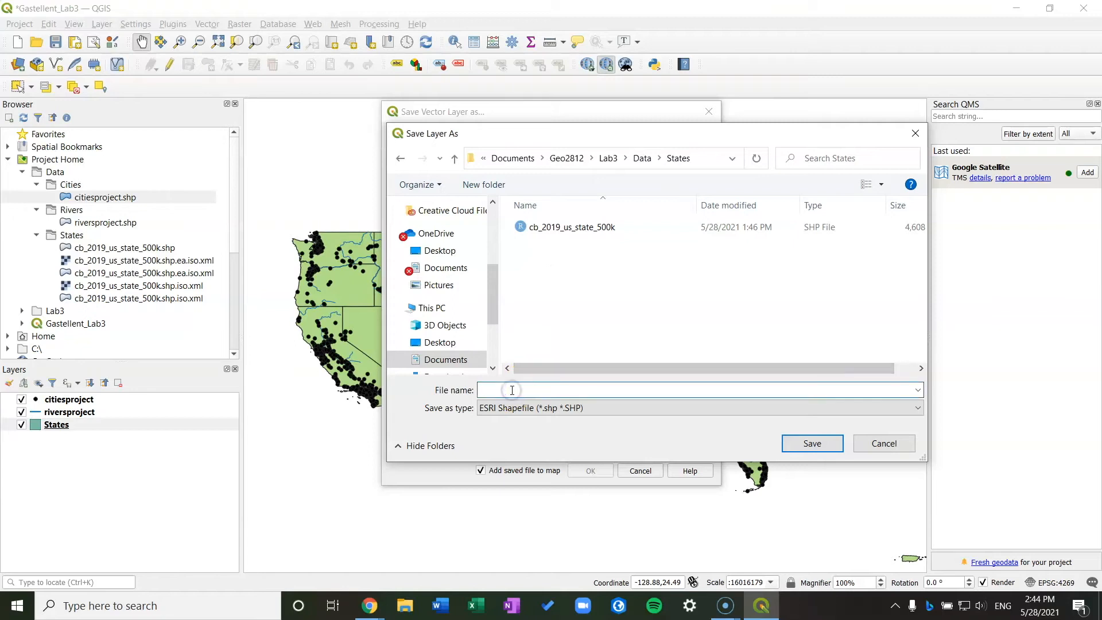
type("statesproject")
left_click(811, 443)
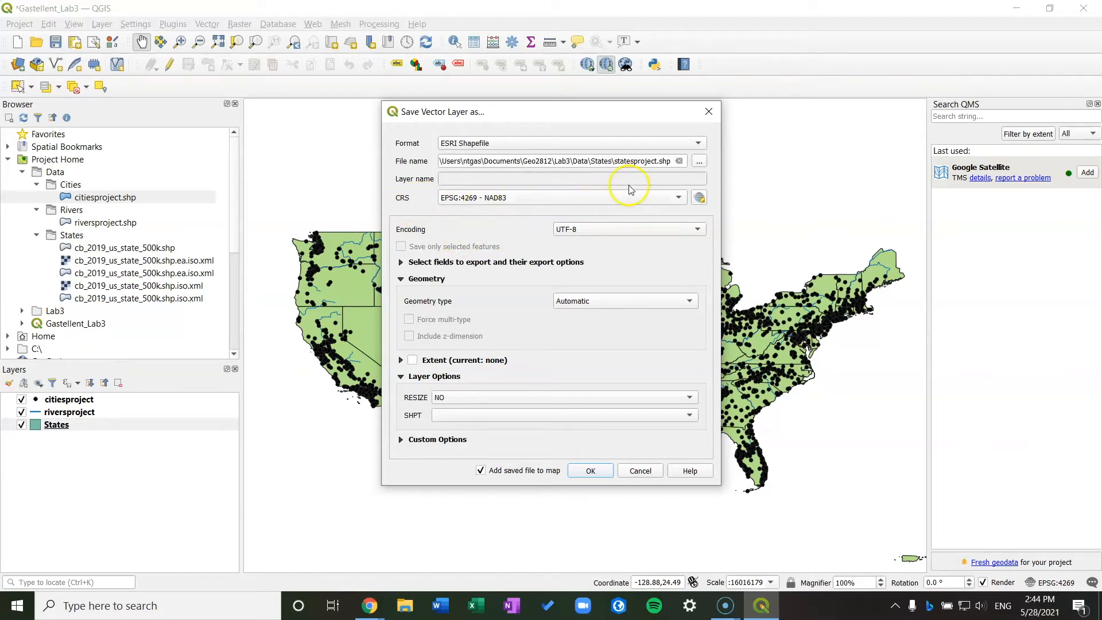
- Set the export's coordinate reference system to US National Atlas Equal Area (EPSG:2163) and export the layer into the map
left_click(700, 198)
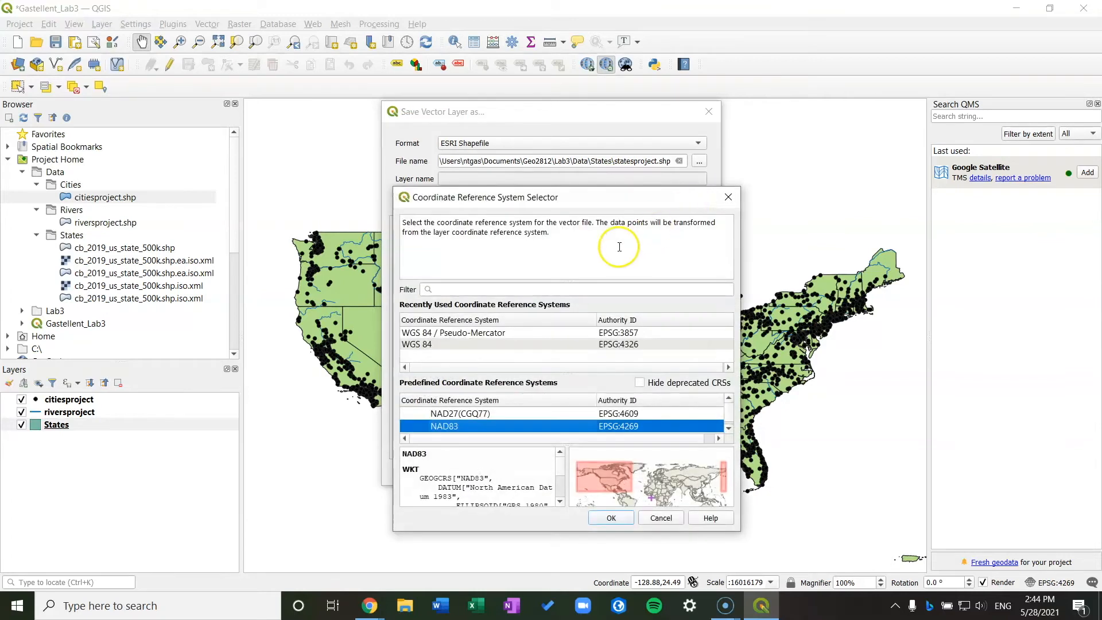
left_click(528, 288)
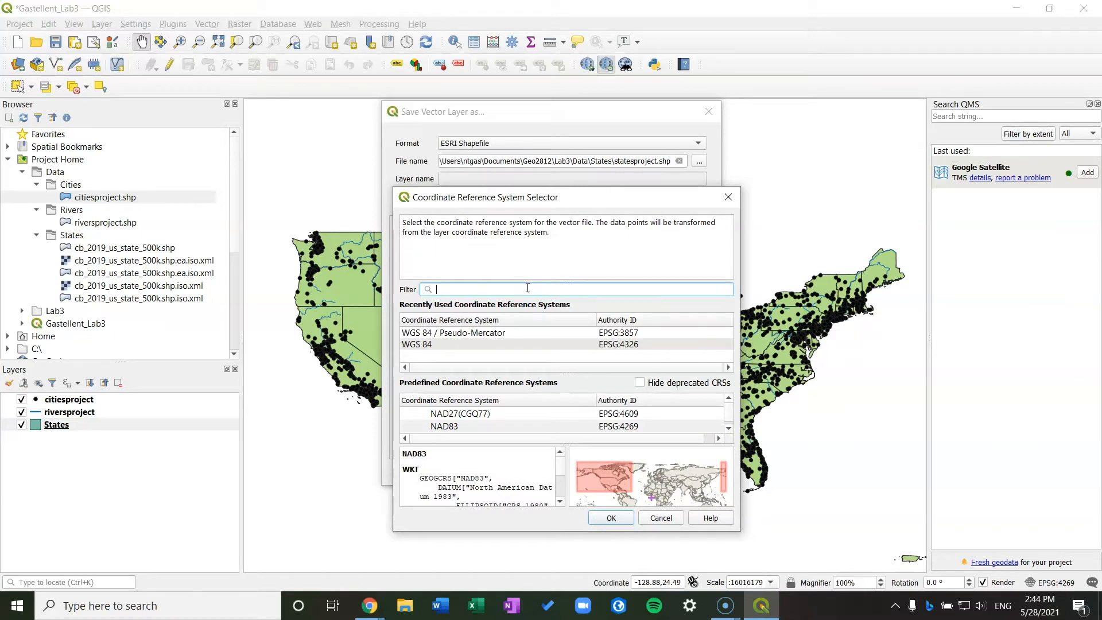
type("US Na")
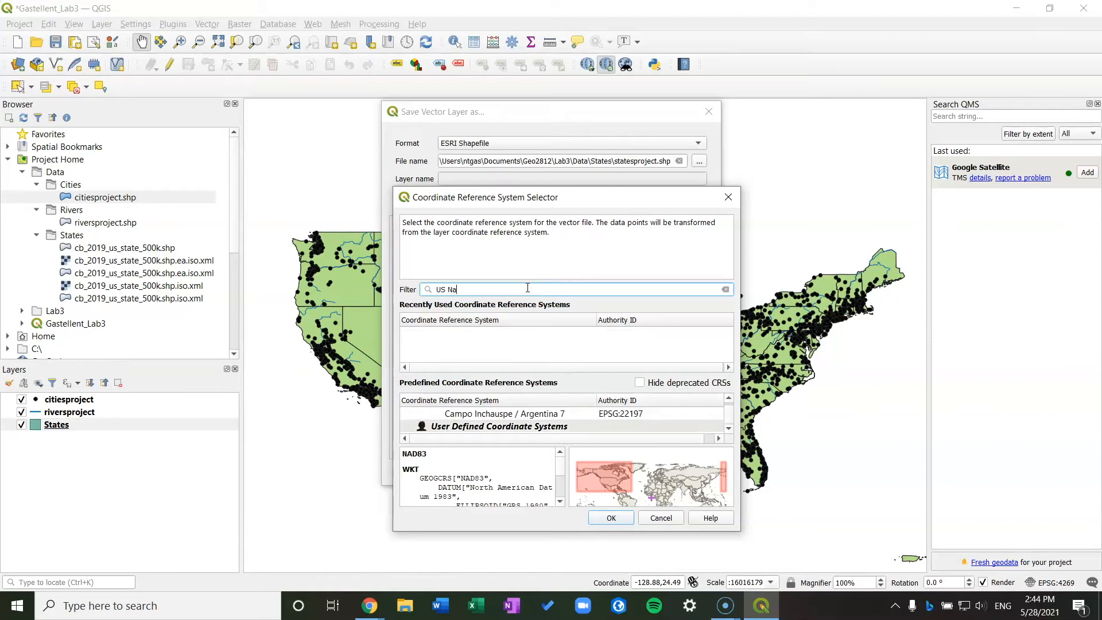
type("tional Atlas Equal ")
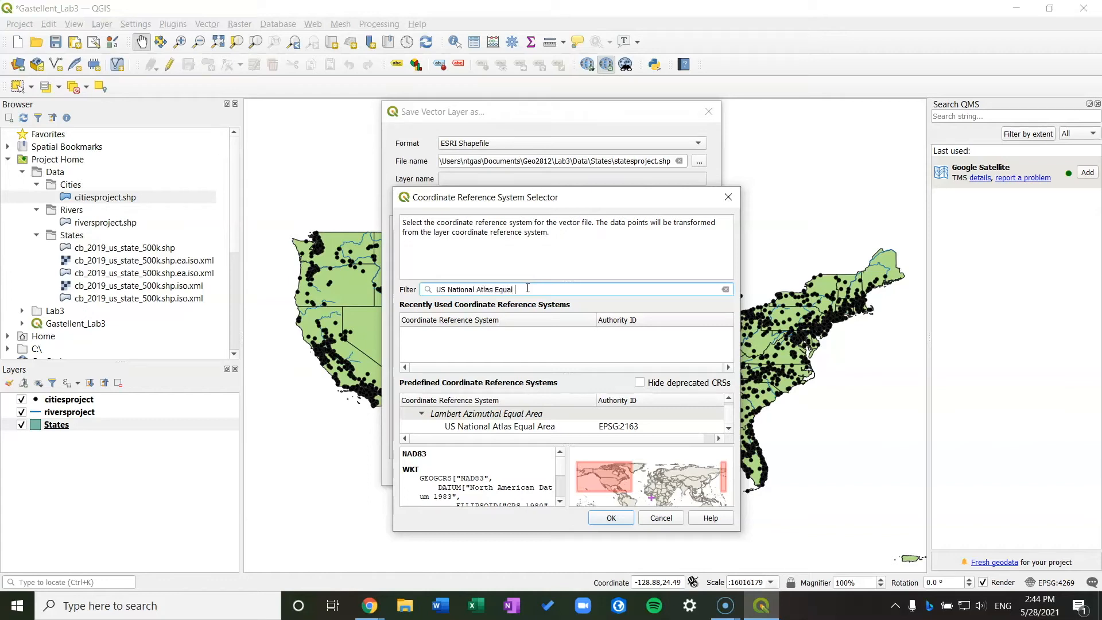
type("Area")
left_click(584, 431)
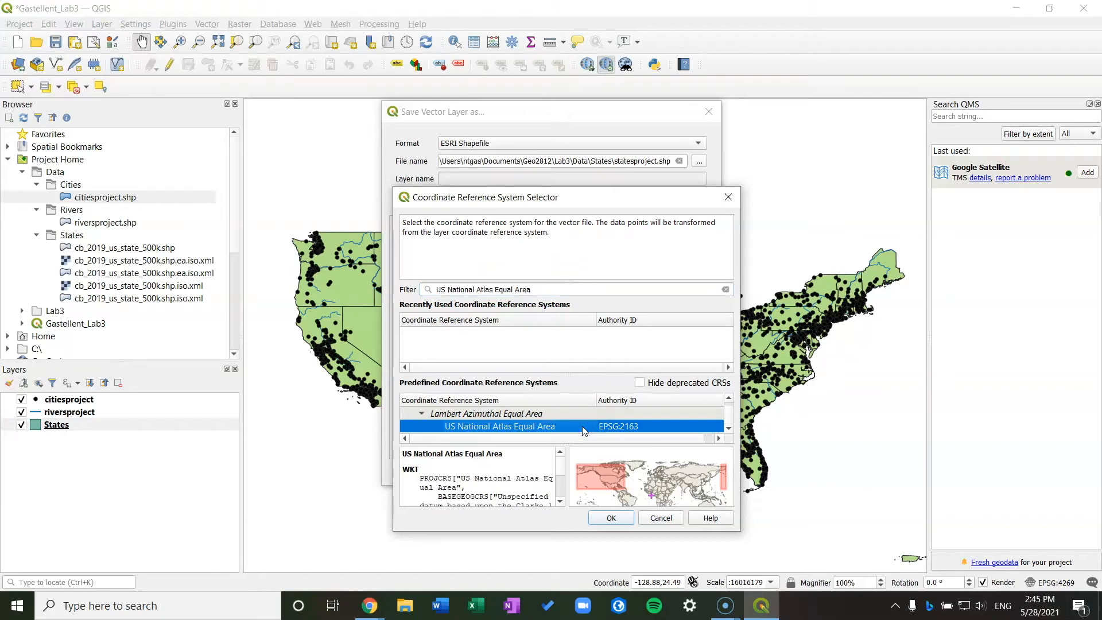
left_click(610, 518)
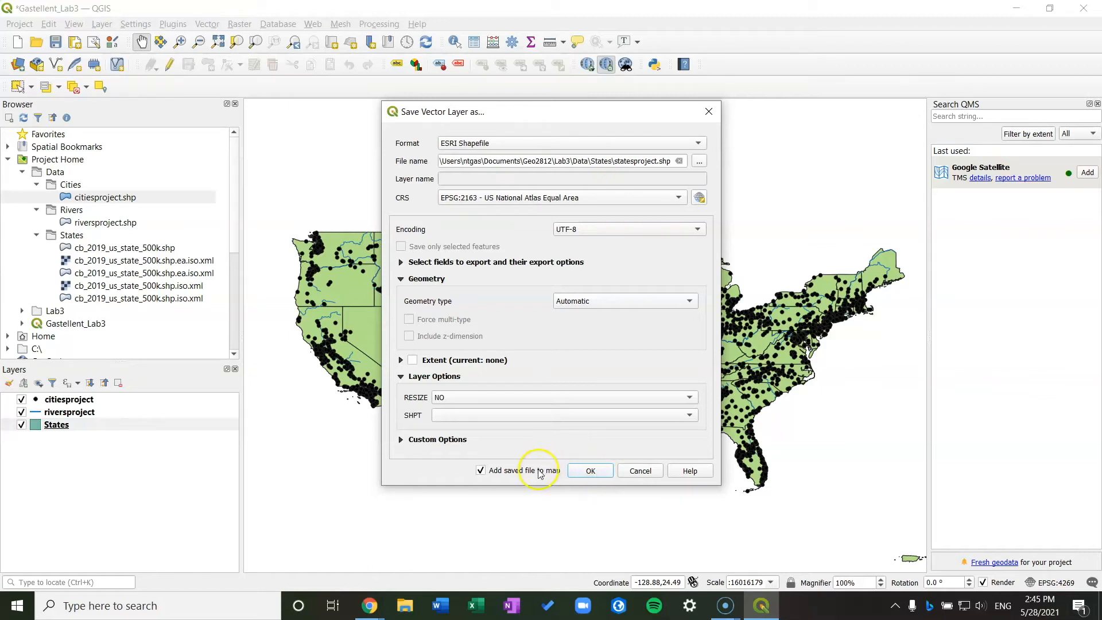
left_click(583, 471)
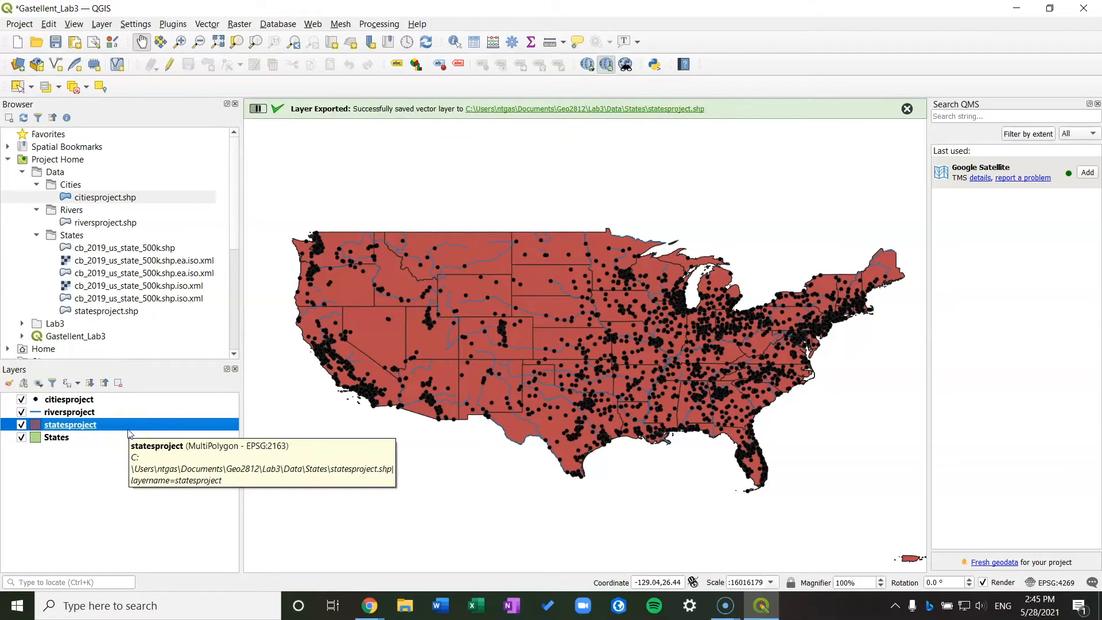
- Hide the original States layer on the map
left_click(20, 584)
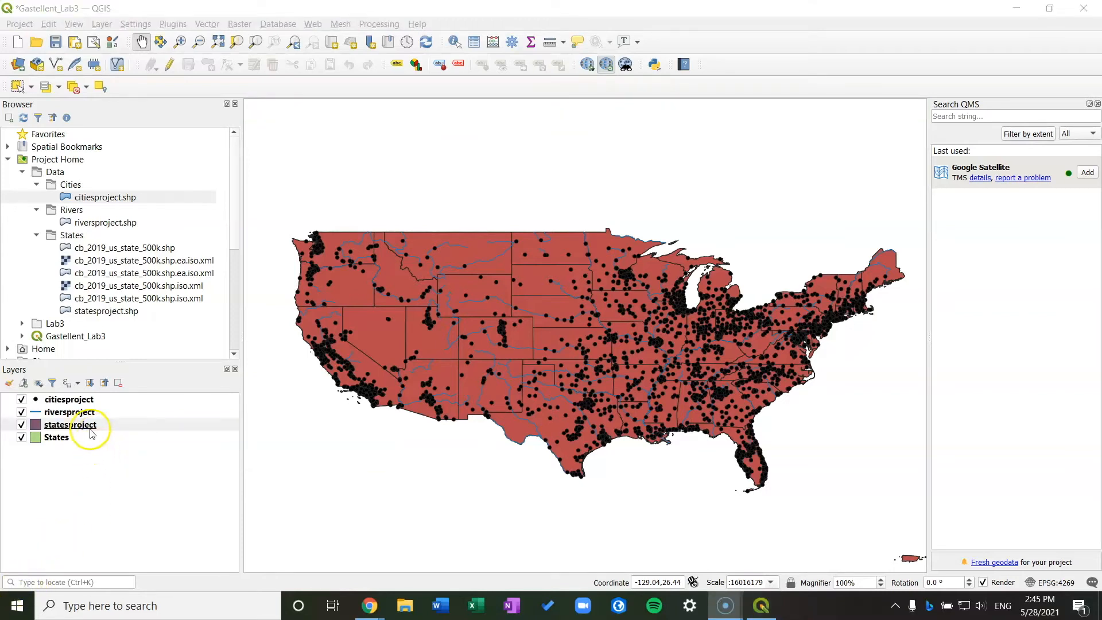
left_click(22, 438)
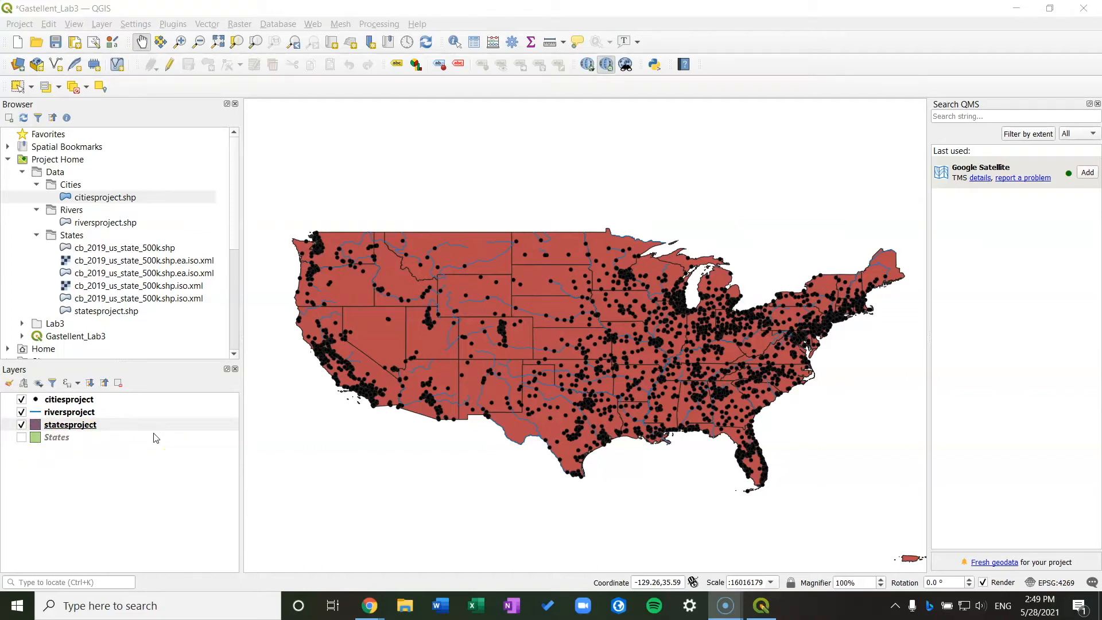
- Examine the statesproject layer's information properties for its coordinate reference system, extent and unit, and close them
left_click(98, 425)
right_click(98, 425)
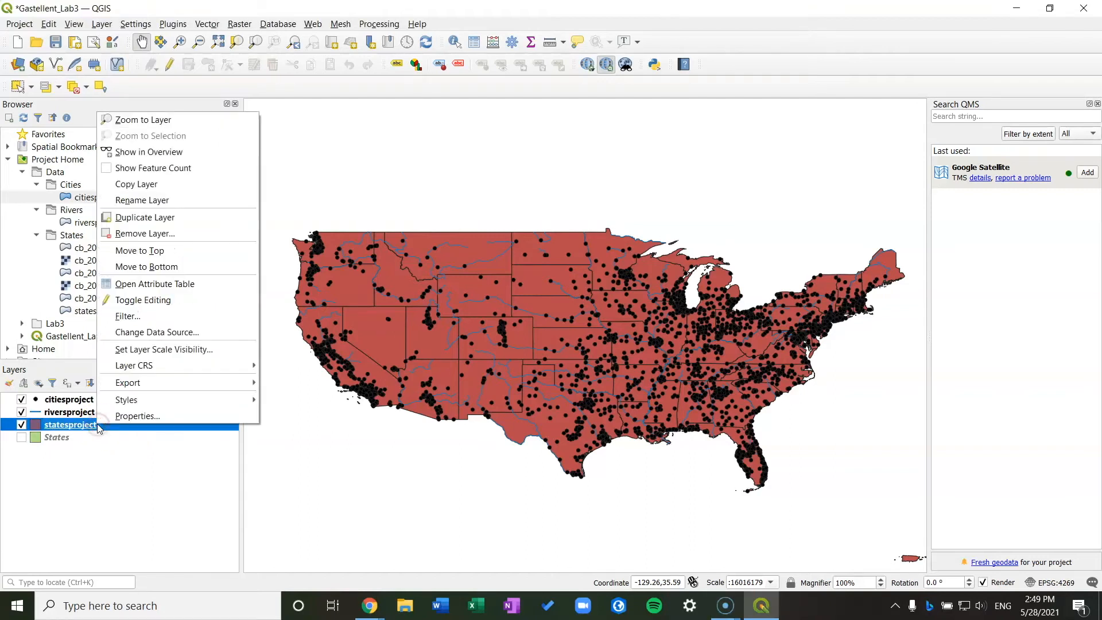
left_click(145, 416)
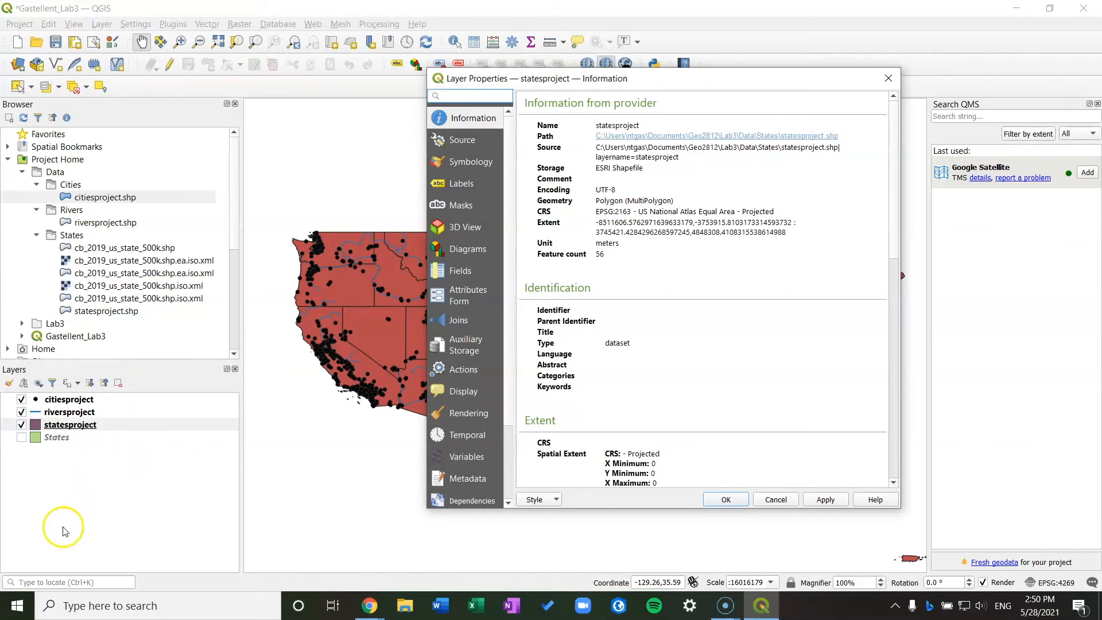
left_click(19, 590)
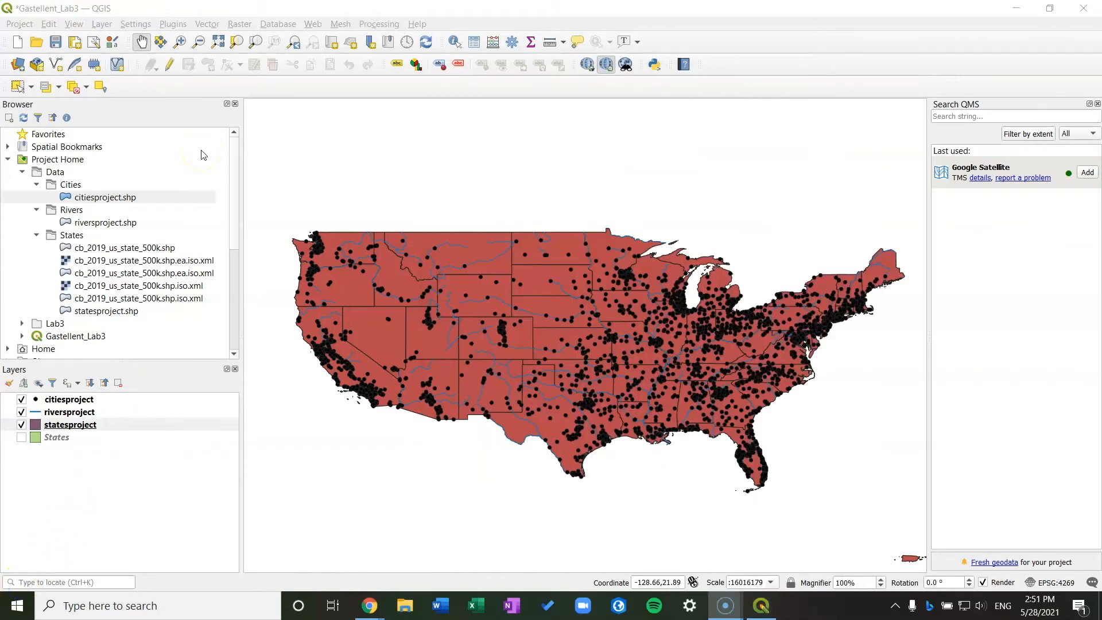
- Save the Lab 3 project with its current layers
left_click(186, 83)
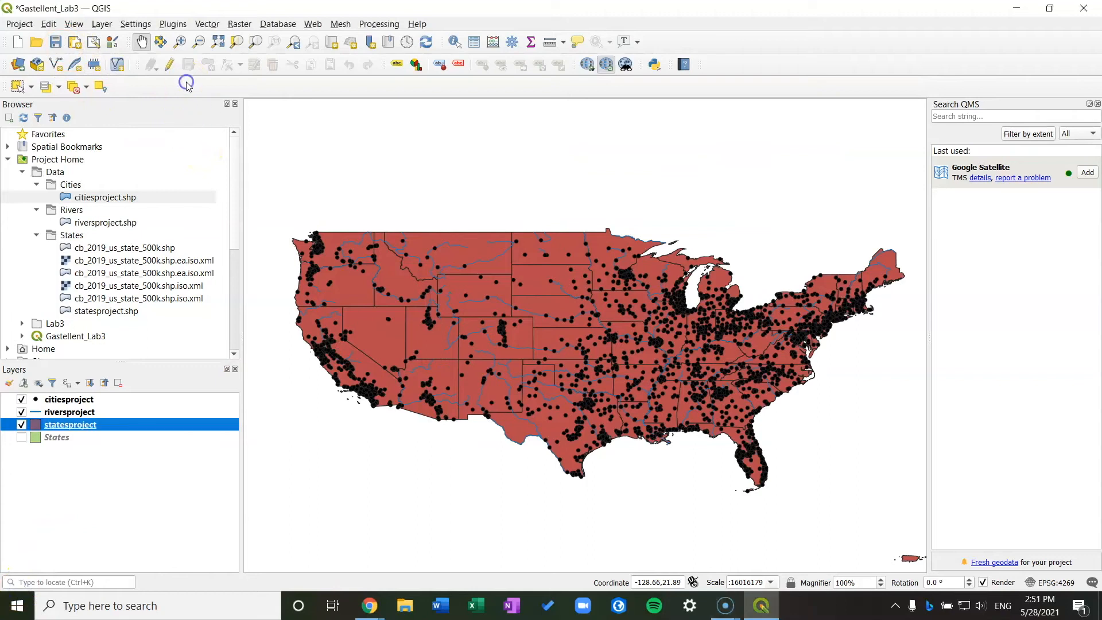
left_click(20, 24)
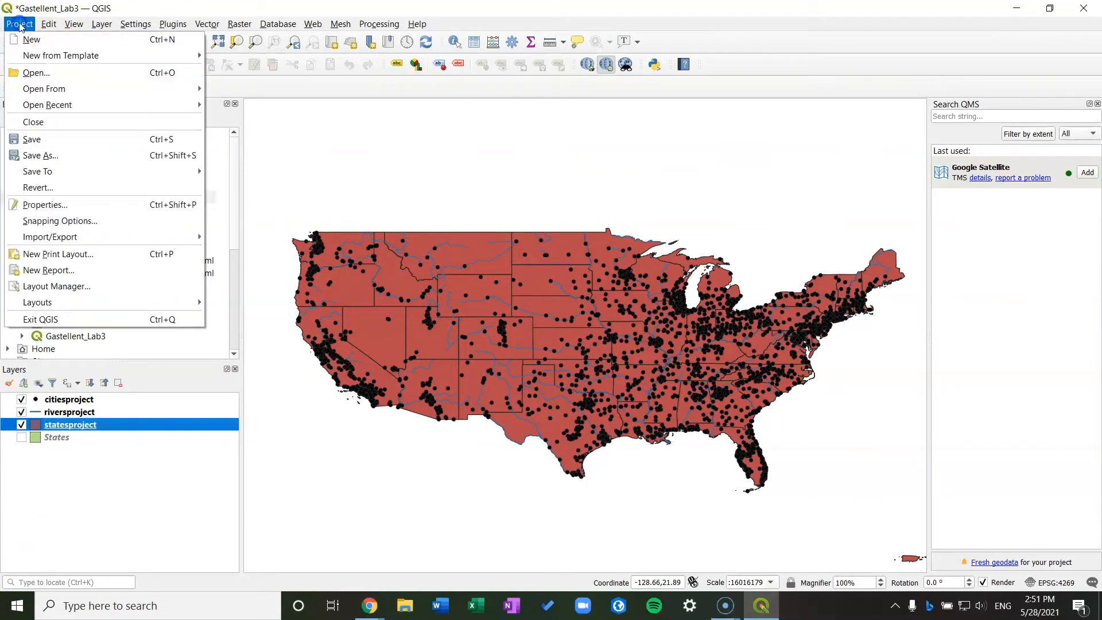
left_click(64, 139)
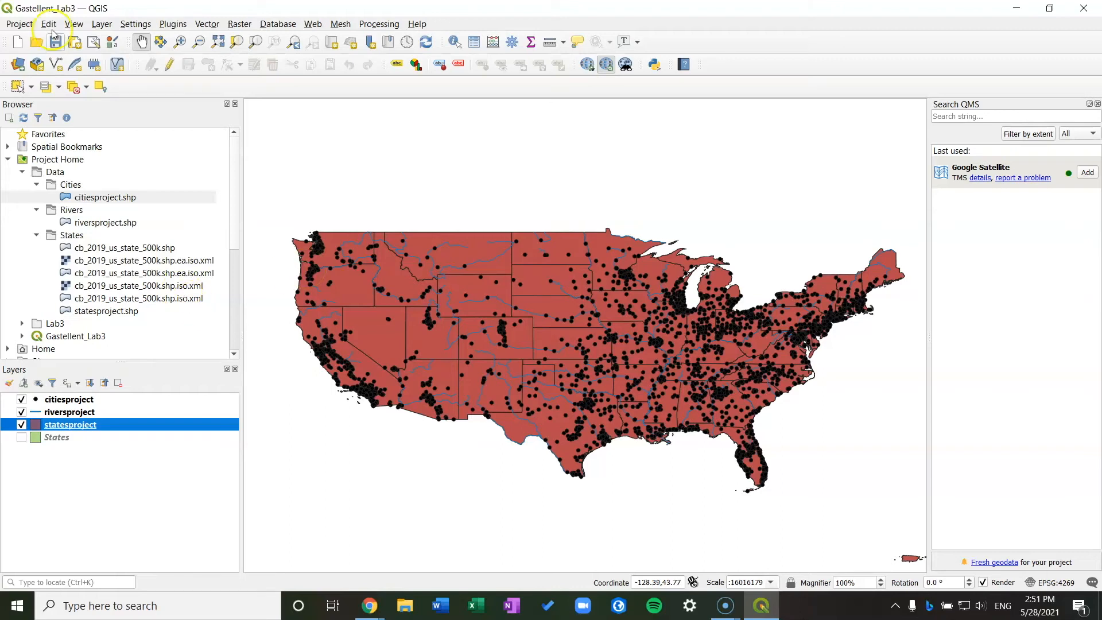
- Change the project's coordinate reference system to US National Atlas Equal Area (EPSG:2163)
left_click(19, 24)
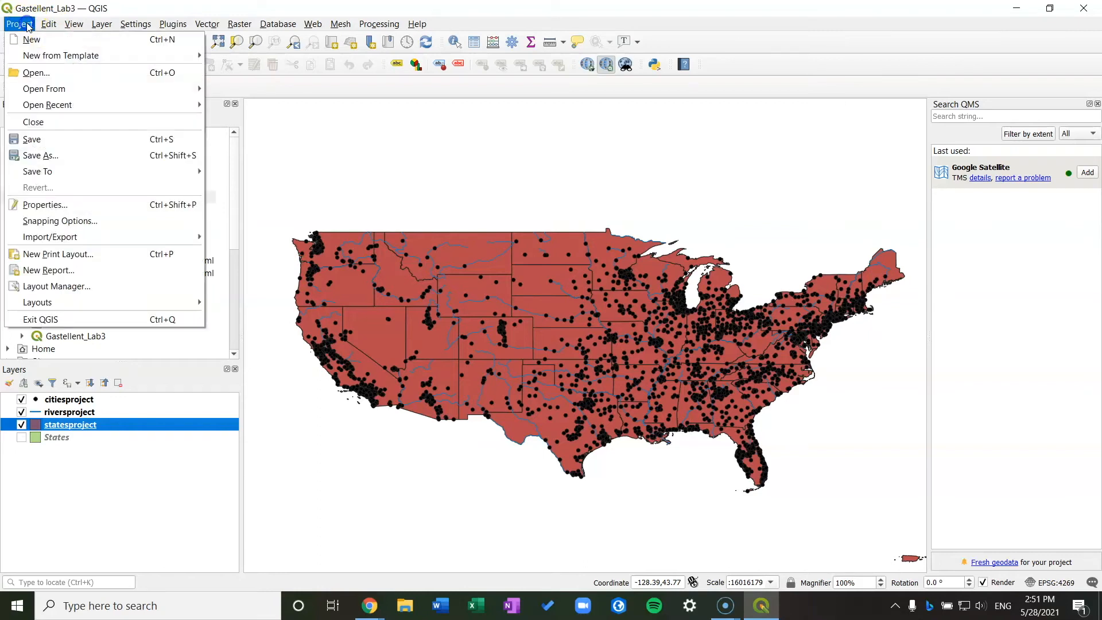
left_click(73, 202)
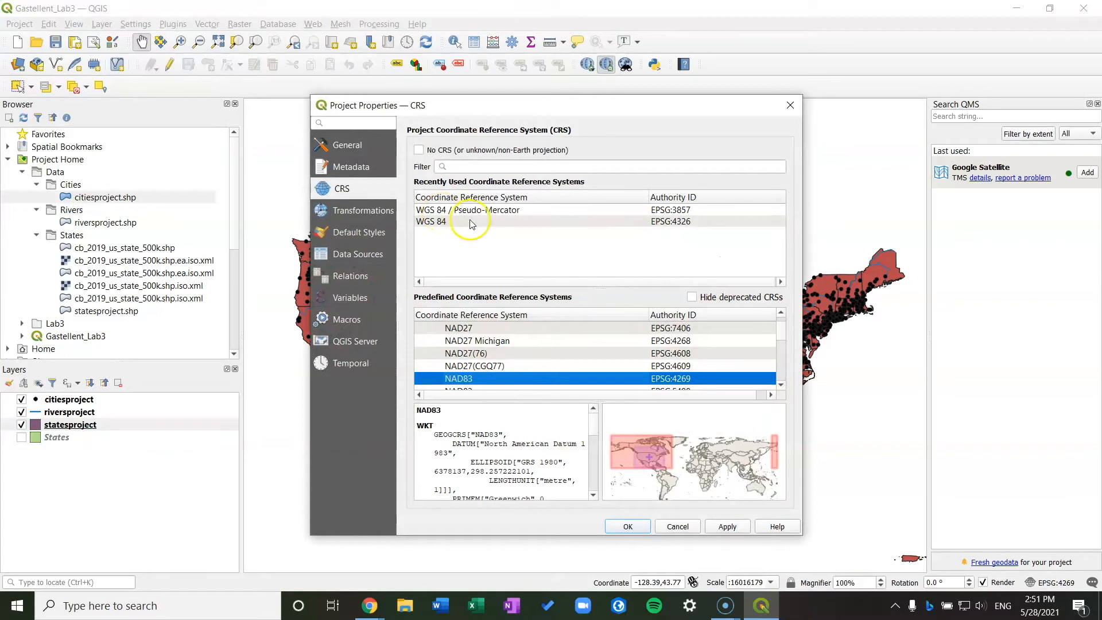
left_click(343, 189)
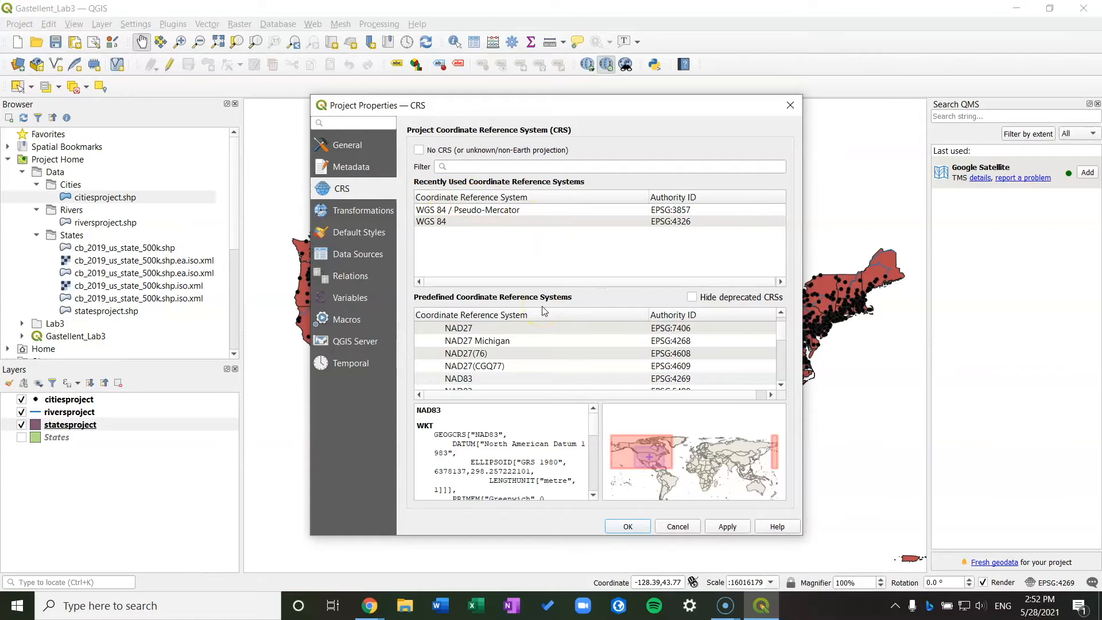
left_click(557, 168)
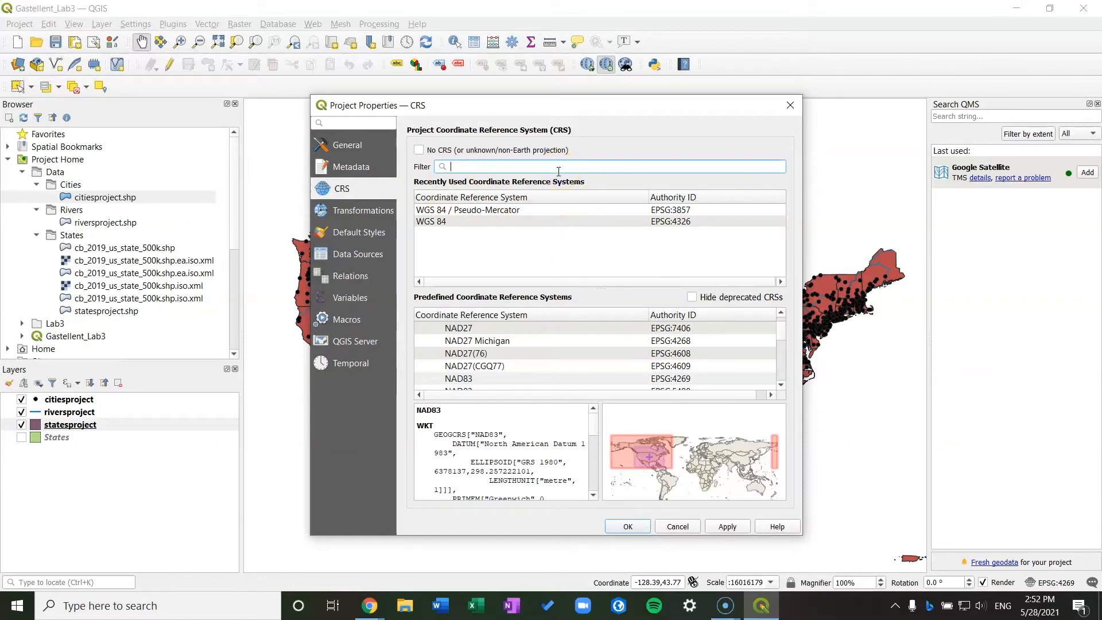
type("US National")
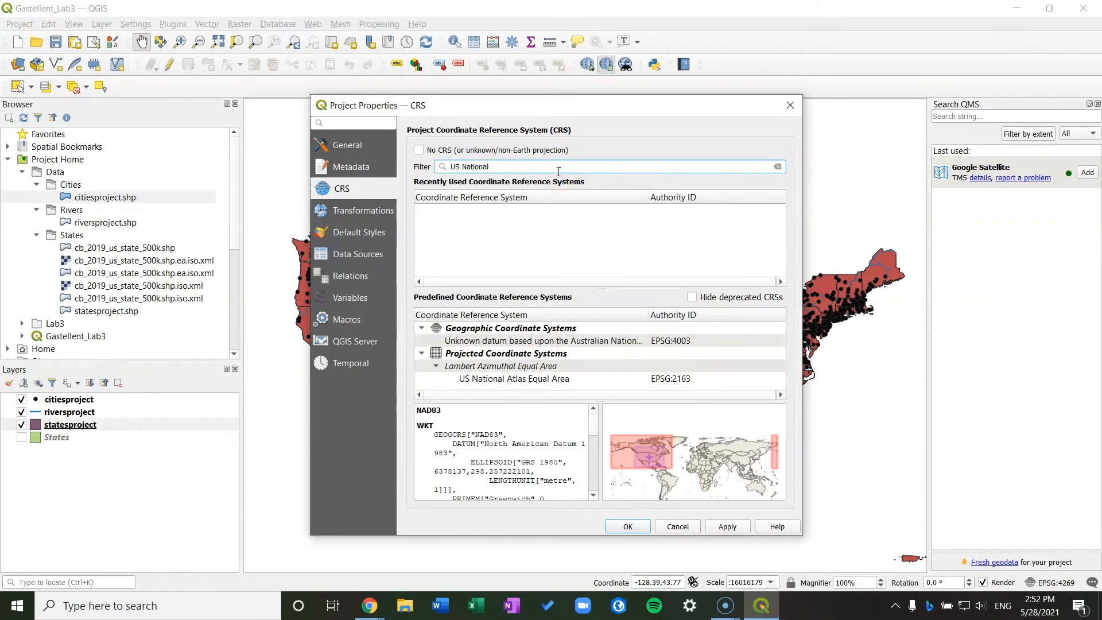
type(" Atlas")
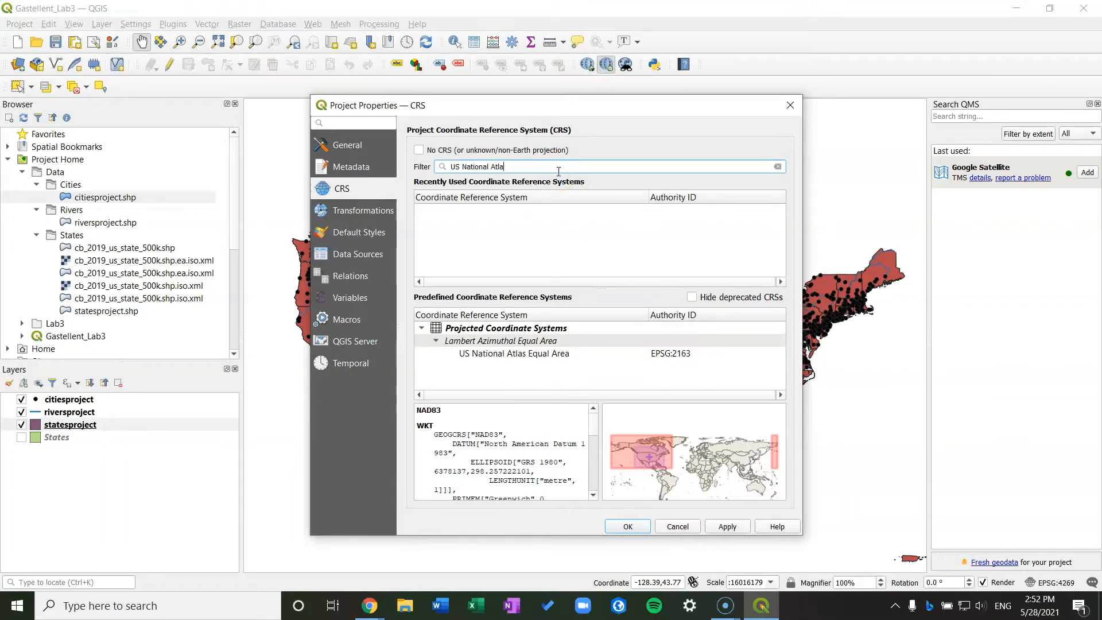
left_click(528, 353)
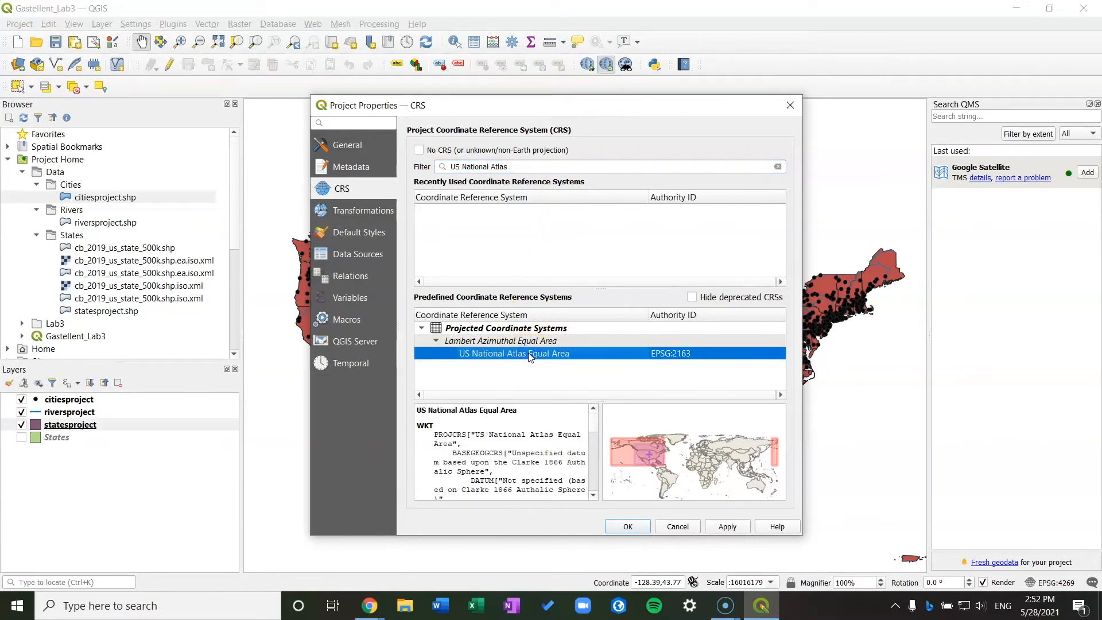
left_click(625, 525)
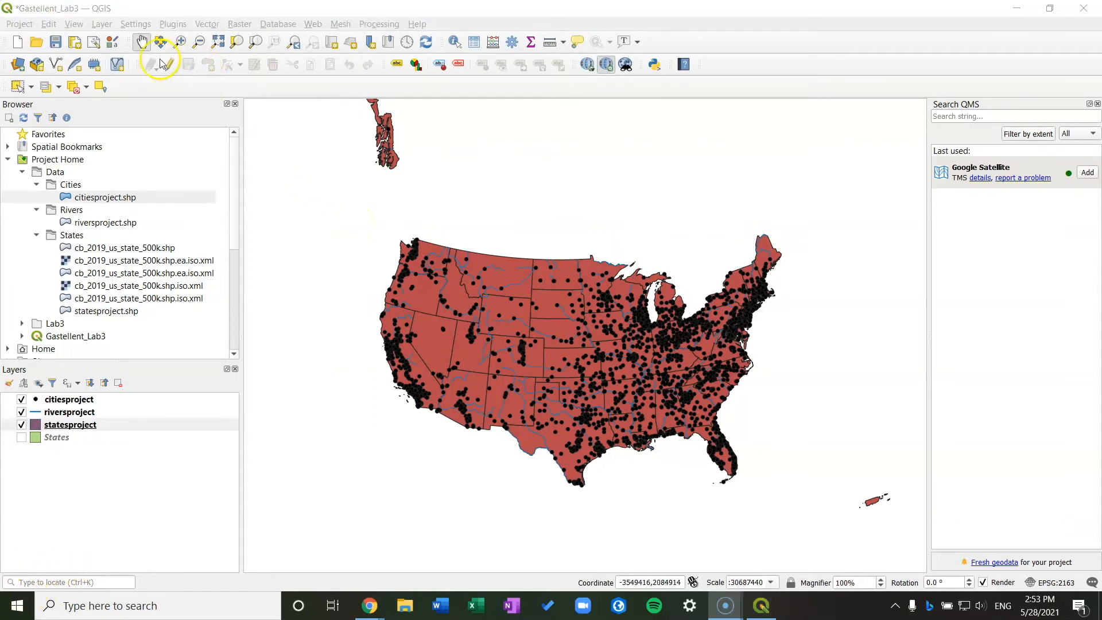
- Zoom in on the southeastern United States around the Carolinas to inspect the reprojected layers
left_click(143, 44)
left_click(178, 46)
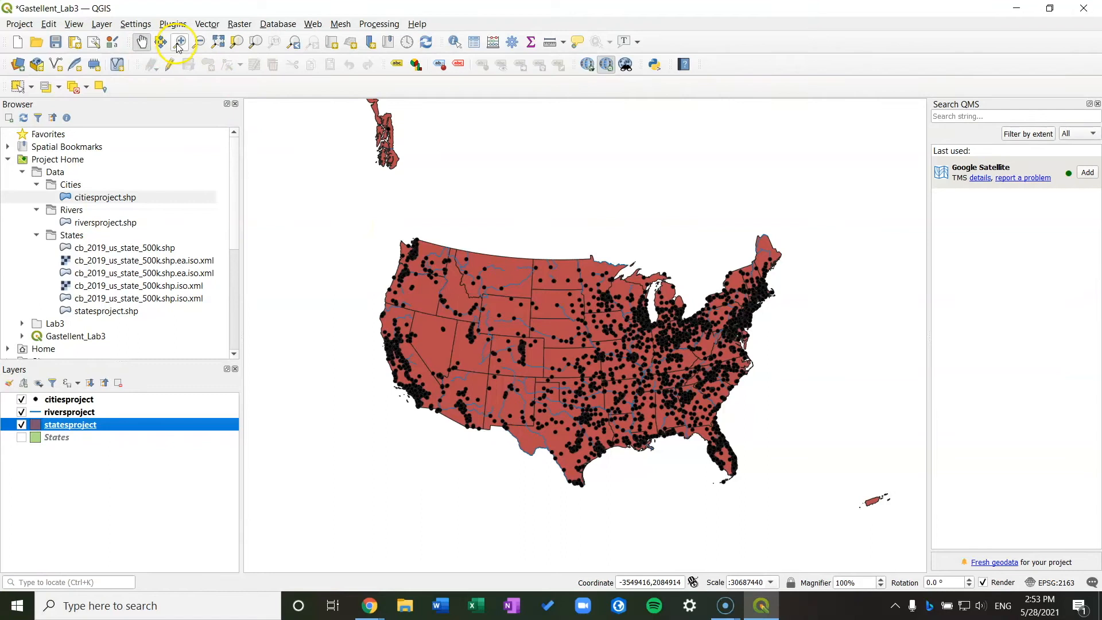
left_click(723, 374)
left_click(584, 335)
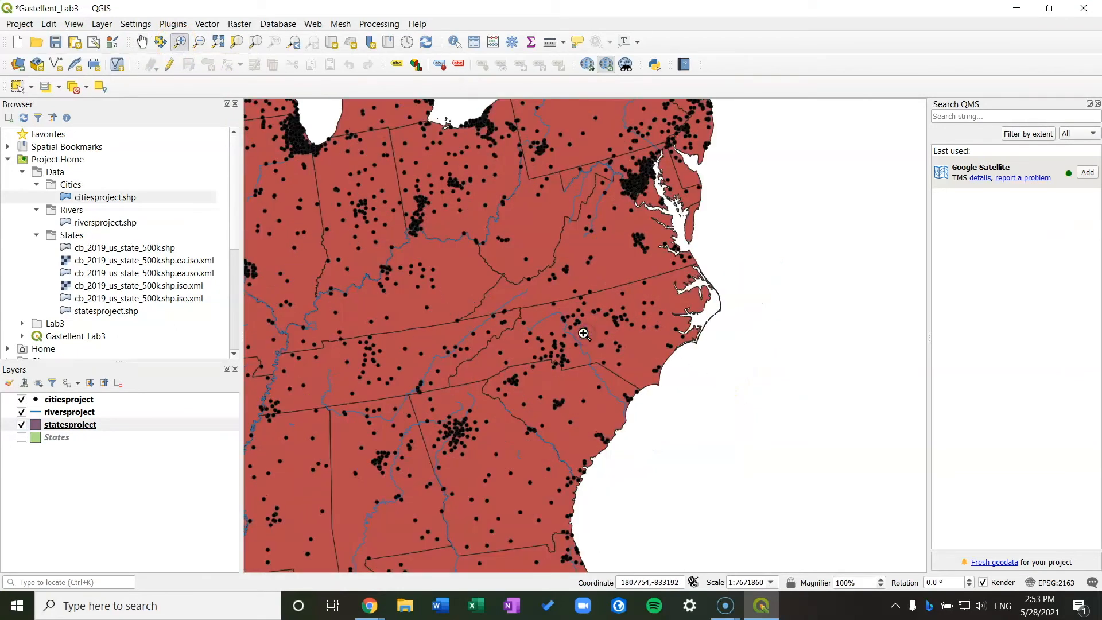
- Save the Lab 3 project with the reprojected map of the eastern United States
left_click(140, 41)
mouse_move(546, 312)
left_mouse_down()
mouse_move(553, 328)
mouse_move(553, 312)
left_mouse_up()
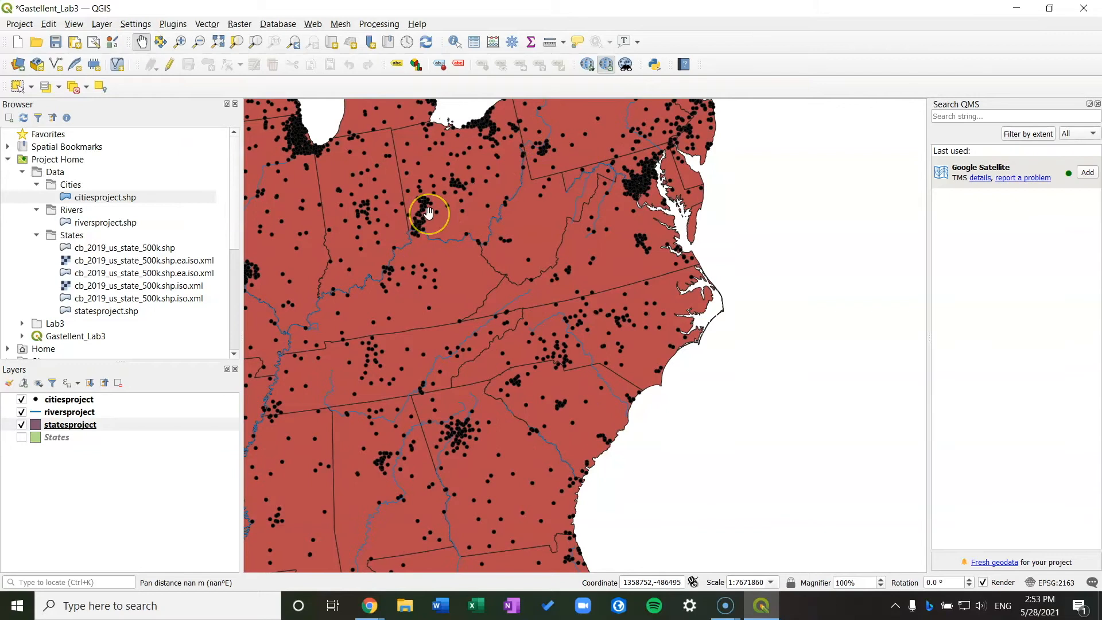
left_click(23, 26)
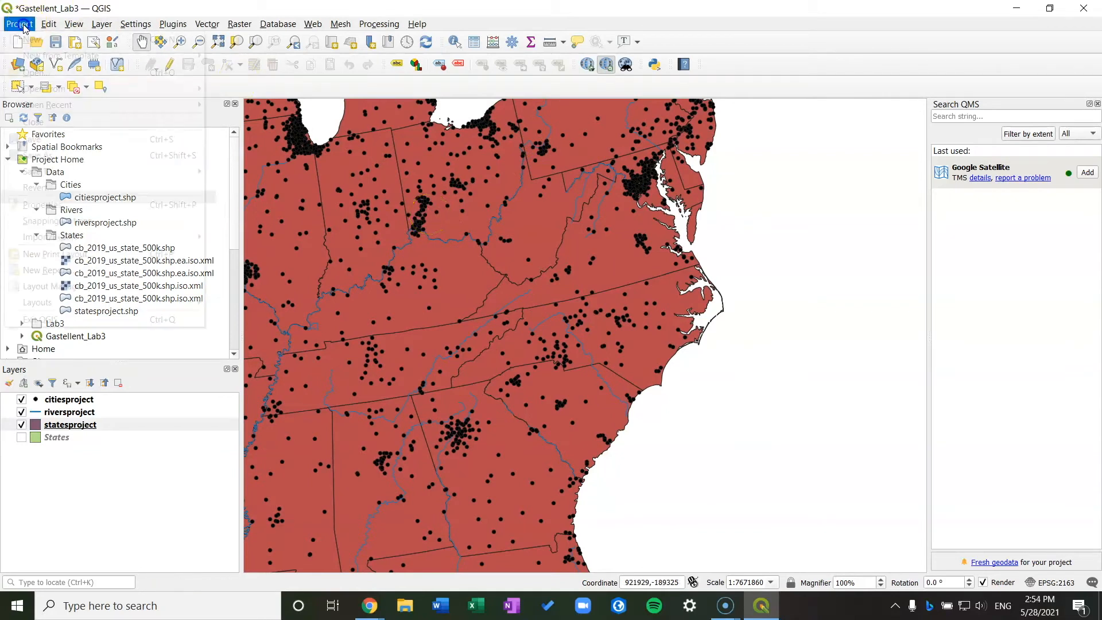
left_click(51, 141)
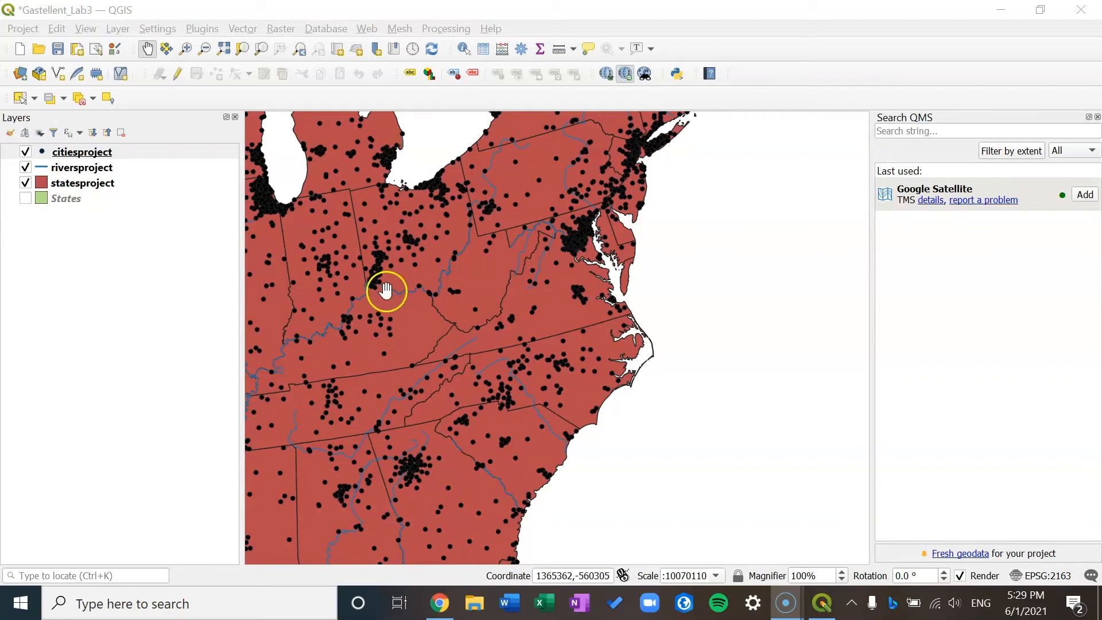
- Identify the Boone point in northwestern North Carolina on the citiesproject layer and read through its attributes
left_click(561, 16)
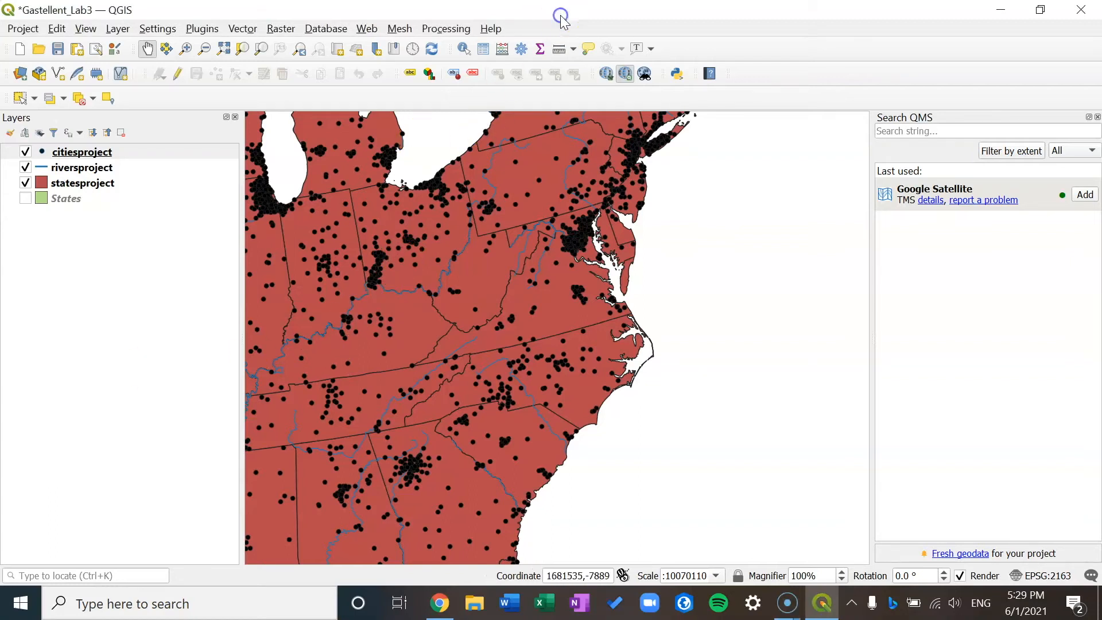
left_click(465, 54)
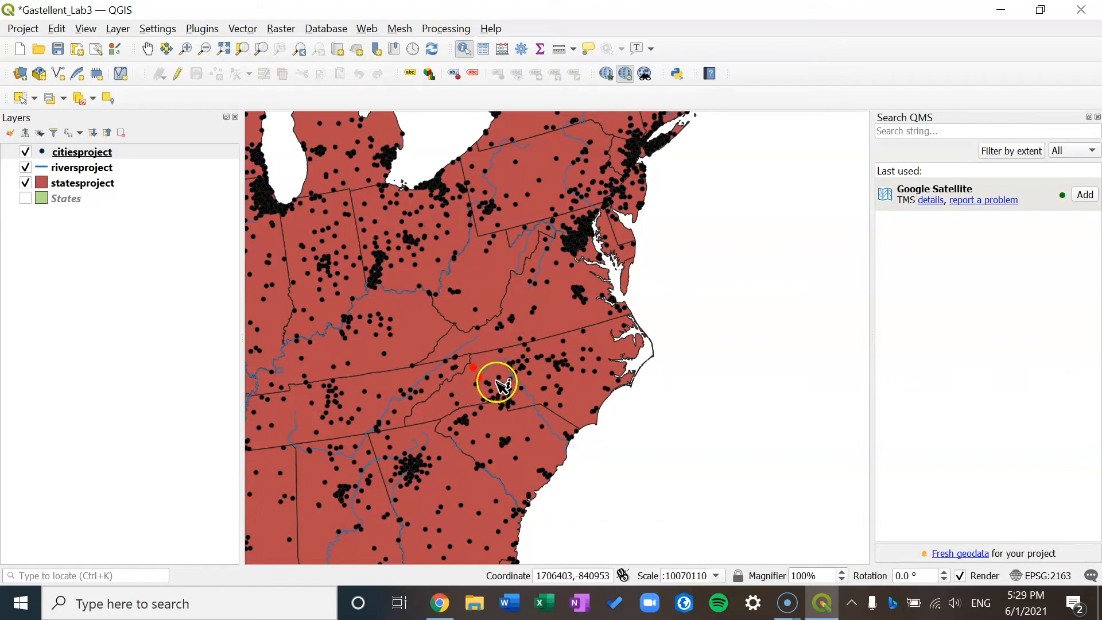
left_click(476, 367)
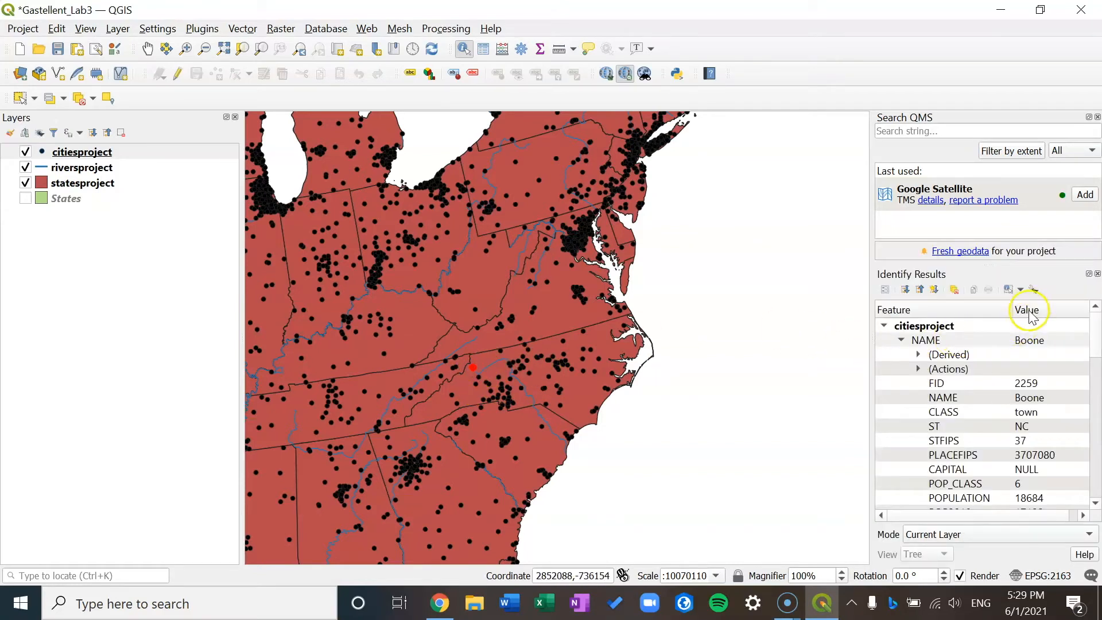
left_click(1095, 367)
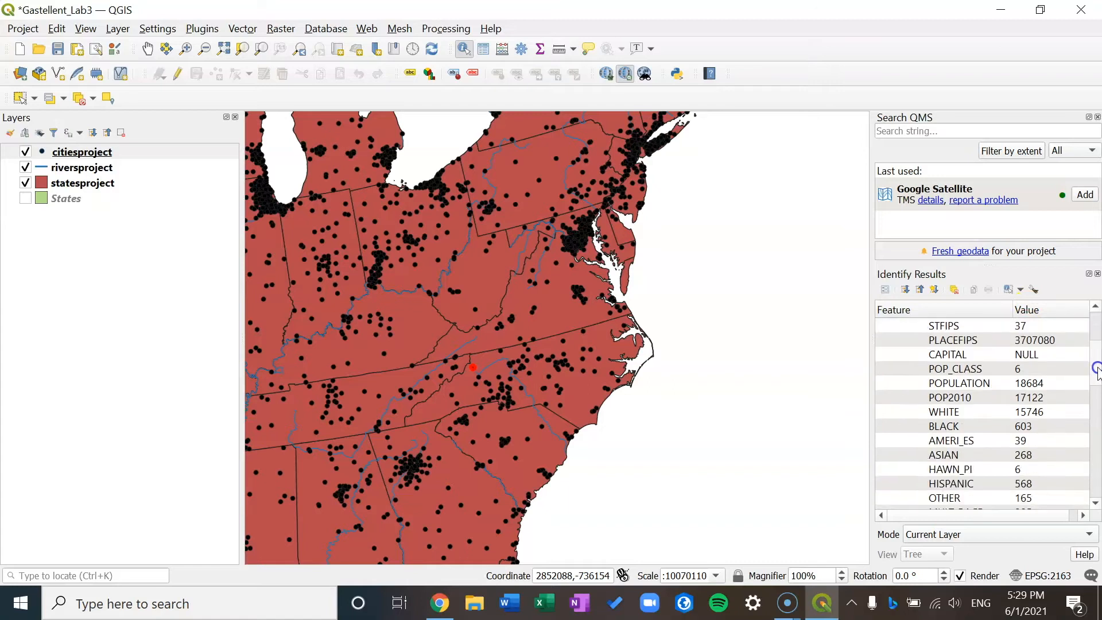
left_click_drag(1097, 369, 1085, 342)
- Narrow the identify results area slightly to give the map more room, and widen its Feature column
left_click_drag(1011, 310, 954, 316)
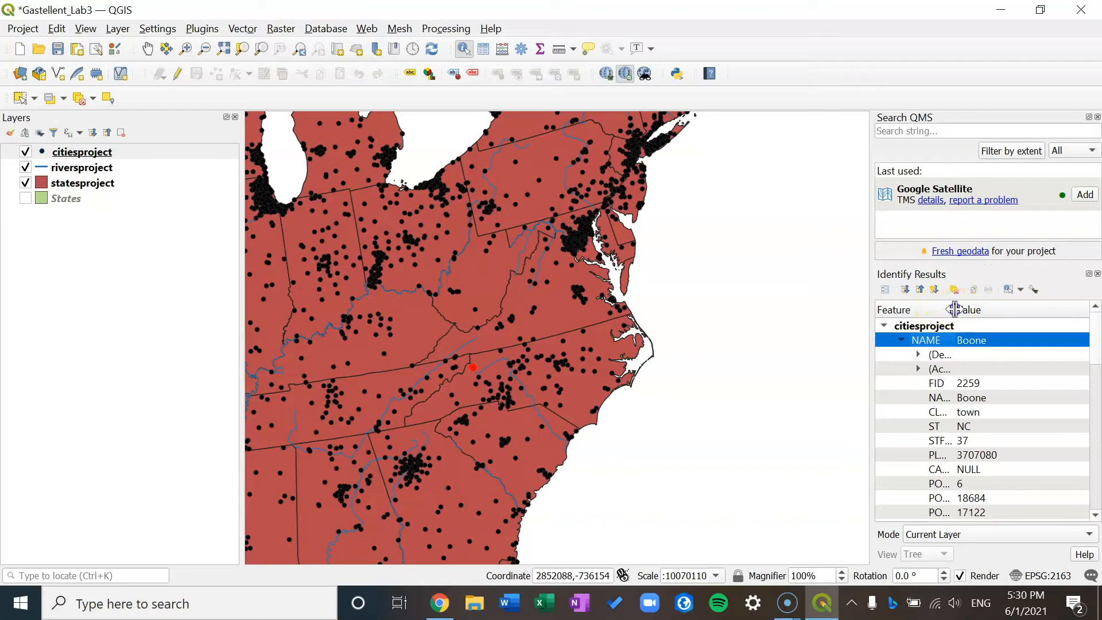
left_click_drag(955, 310, 1011, 310)
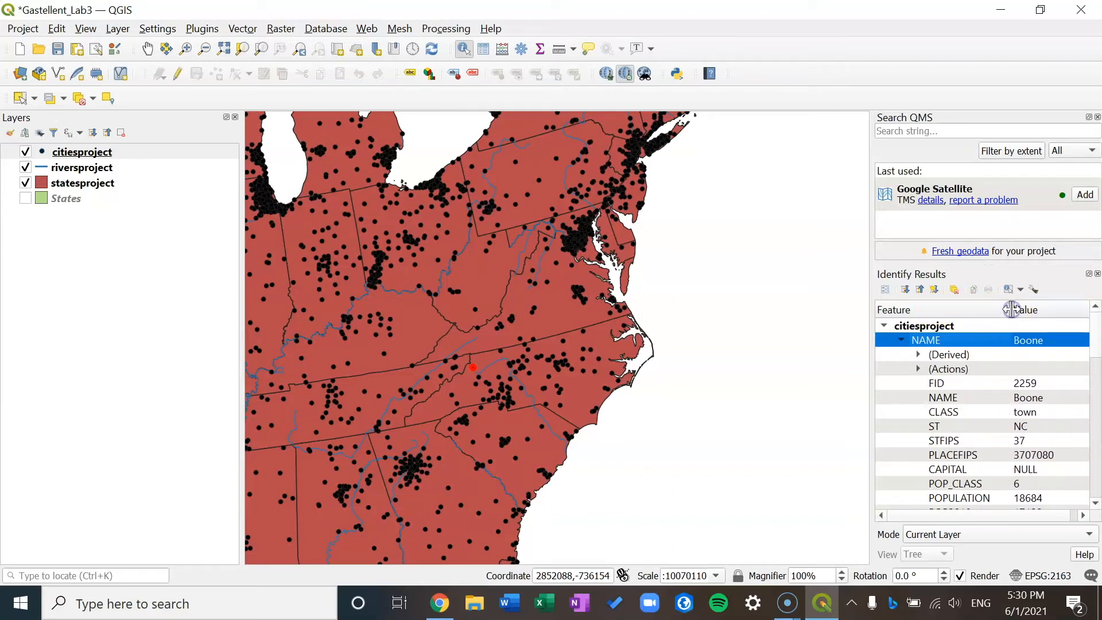
left_click_drag(869, 310, 884, 340)
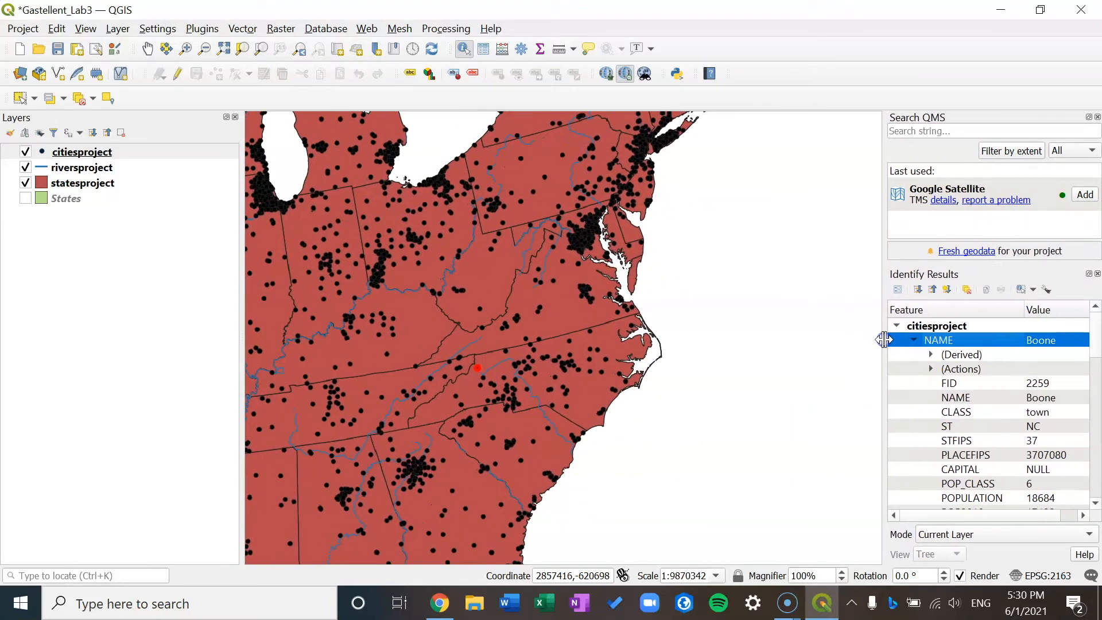
mouse_move(1025, 309)
left_mouse_down()
mouse_move(1015, 310)
mouse_move(1034, 311)
left_mouse_up()
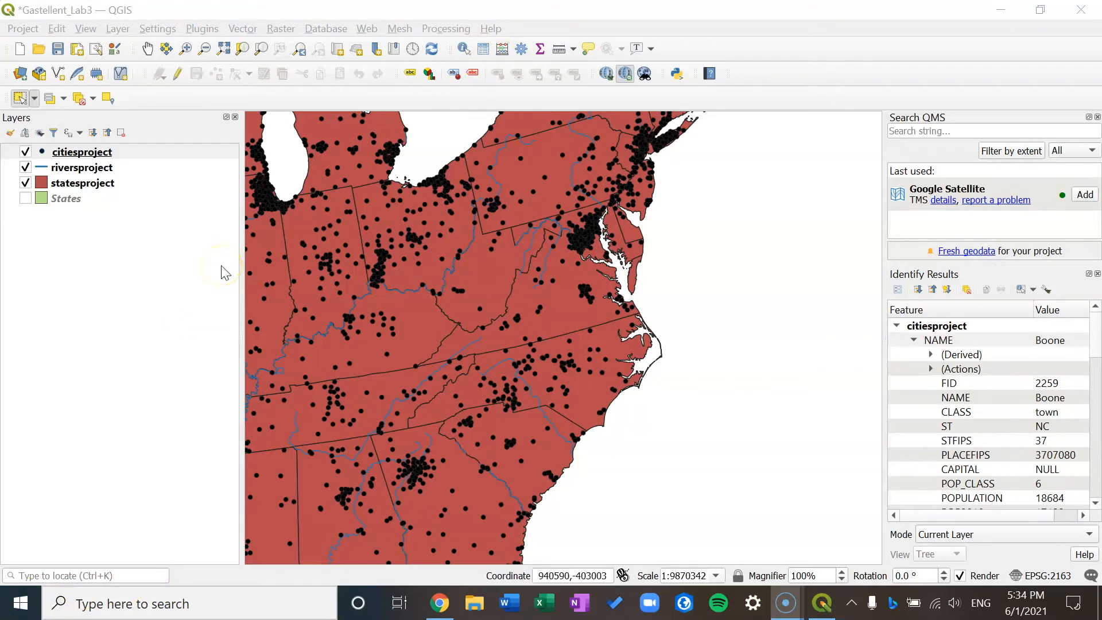
- Select the Asheville and Hendersonville points in western North Carolina on the citiesproject layer with a rectangle
left_click(21, 99)
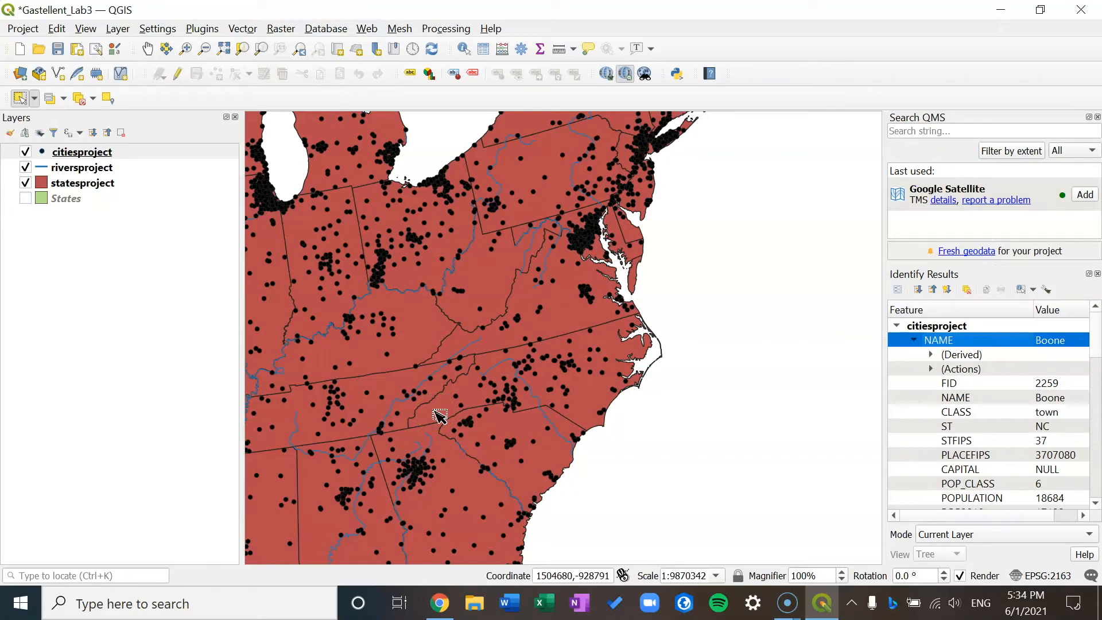
left_click(453, 396)
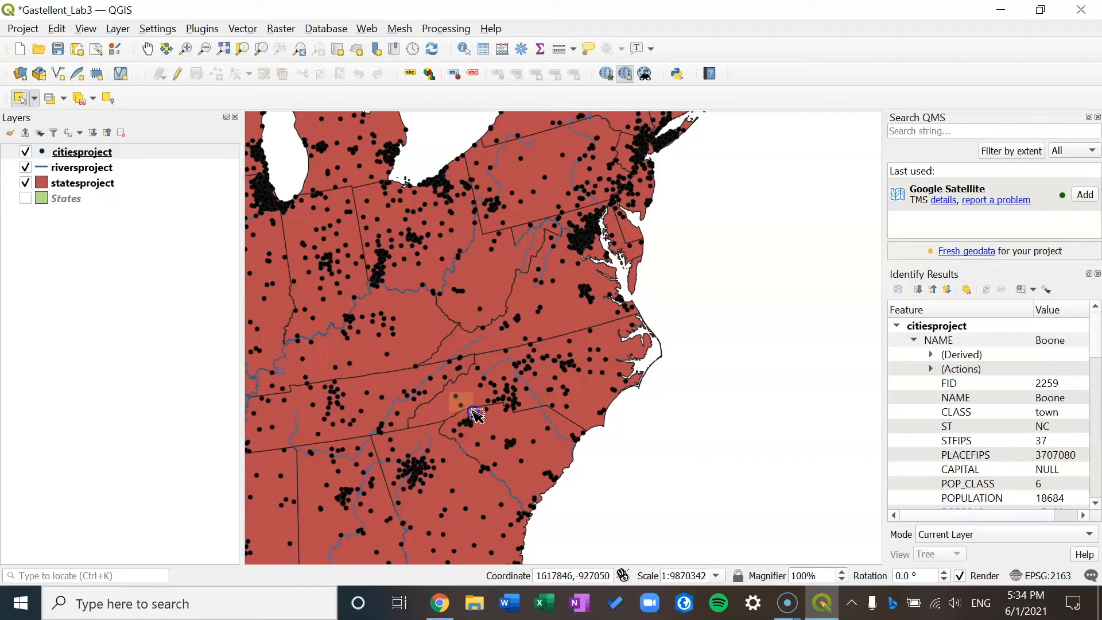
left_click_drag(449, 392, 472, 411)
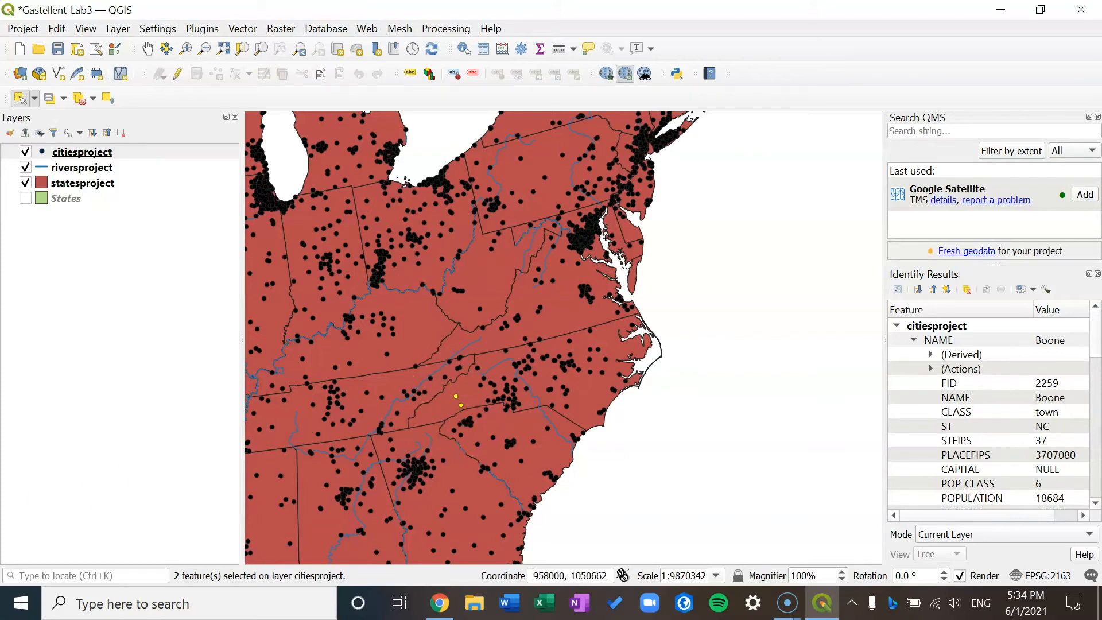
left_click(17, 594)
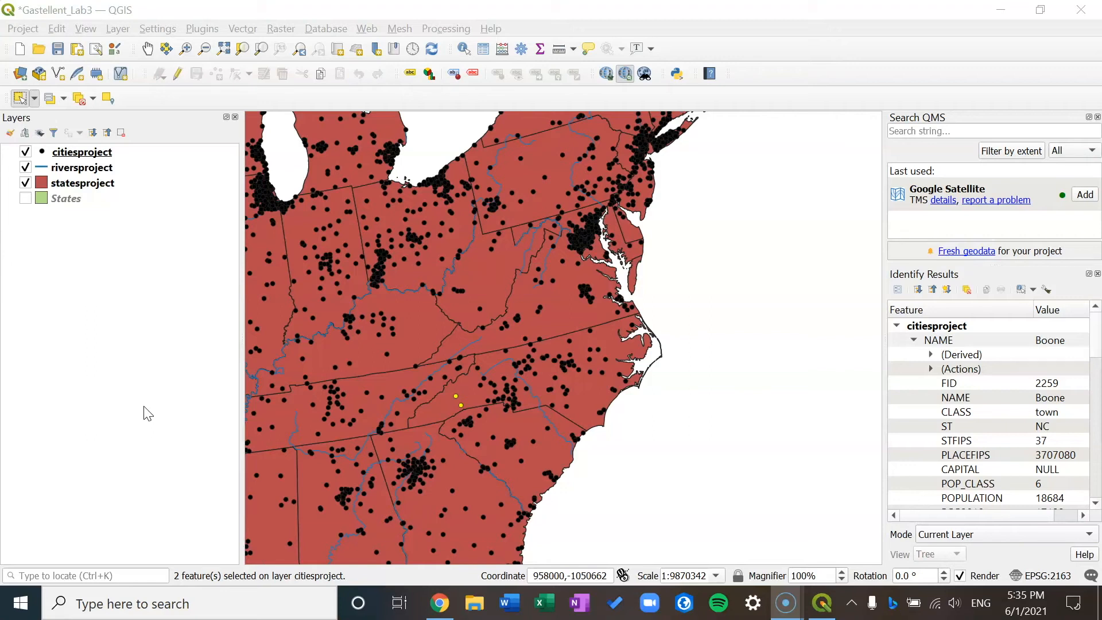
- Open the citiesproject attribute table and look over its city records and fields
left_click(108, 153)
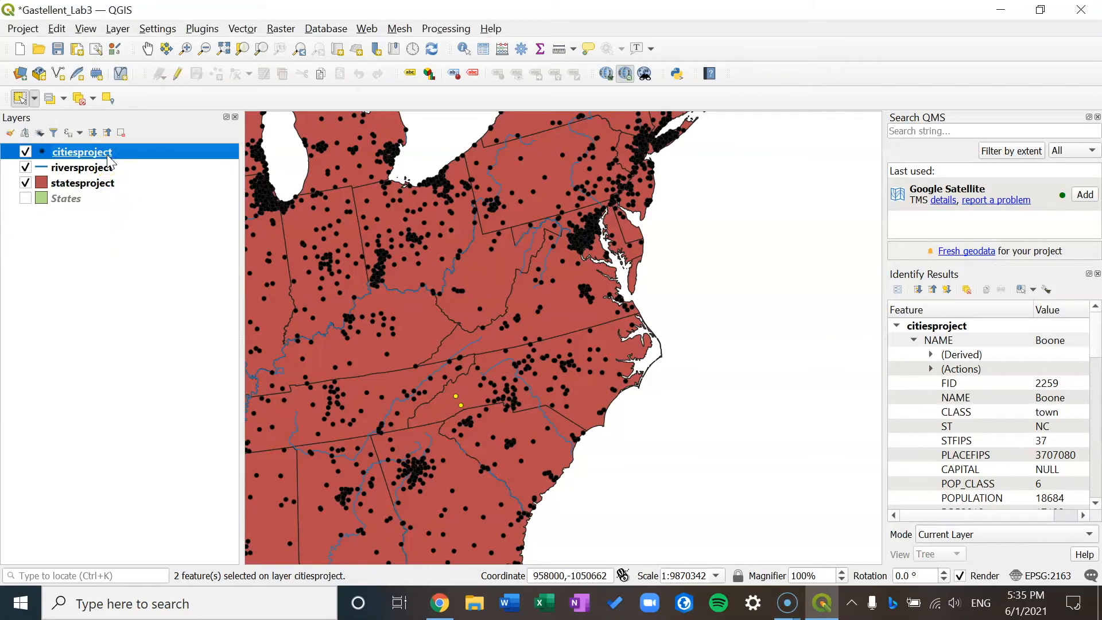
right_click(109, 158)
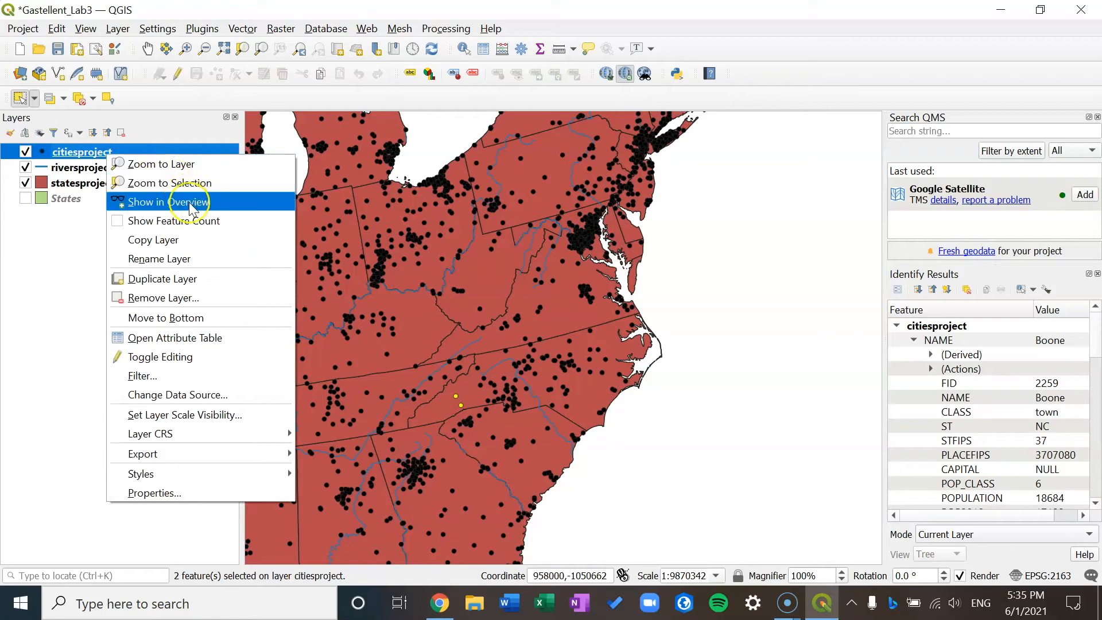
left_click(216, 338)
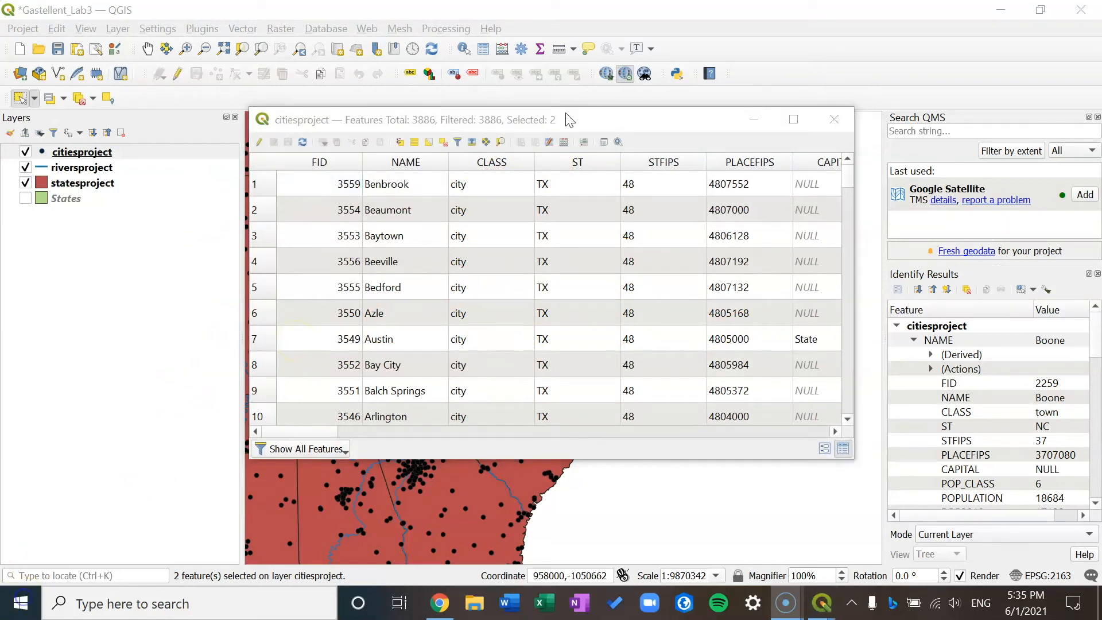
left_click(568, 119)
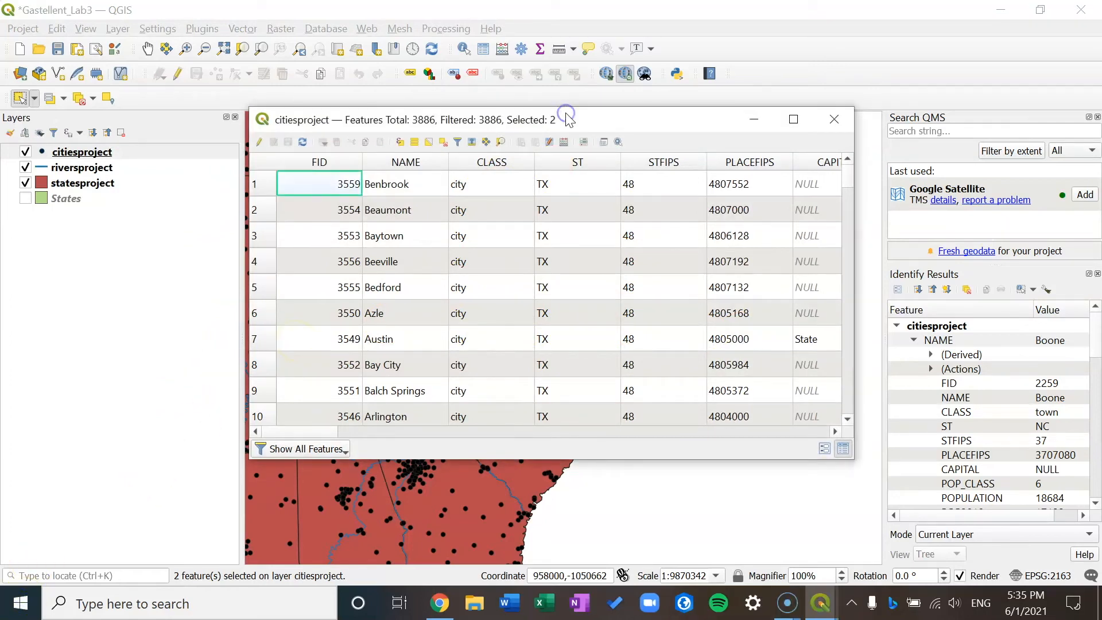
left_click(424, 124)
left_click_drag(573, 118, 546, 123)
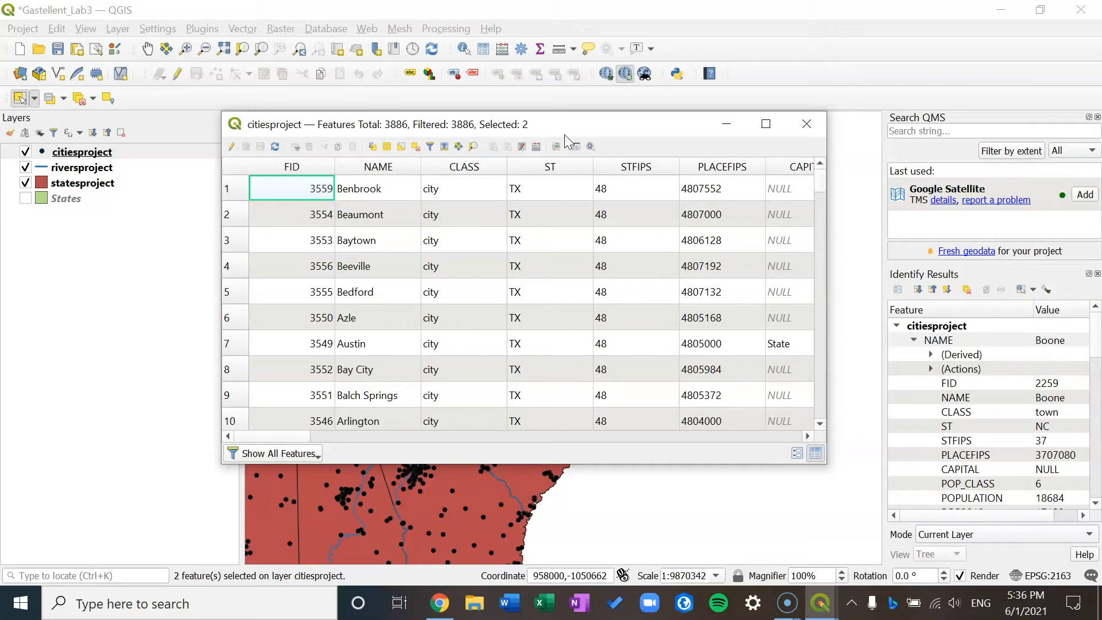
- Filter the citiesproject attribute table to show only selected features, read their records, and close the table
left_click(308, 455)
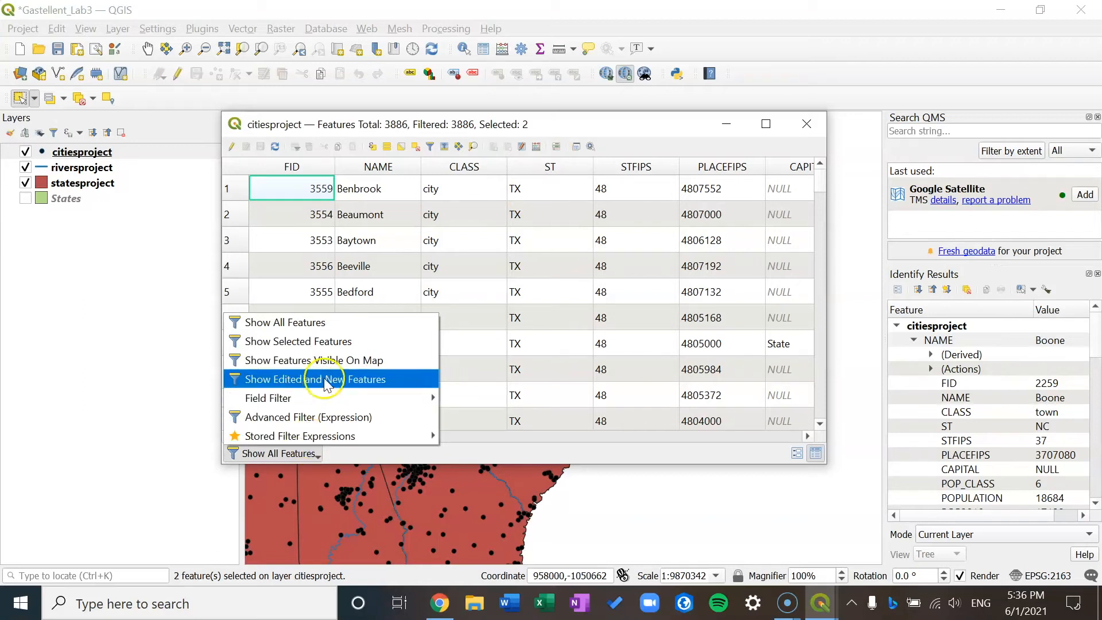
left_click(332, 342)
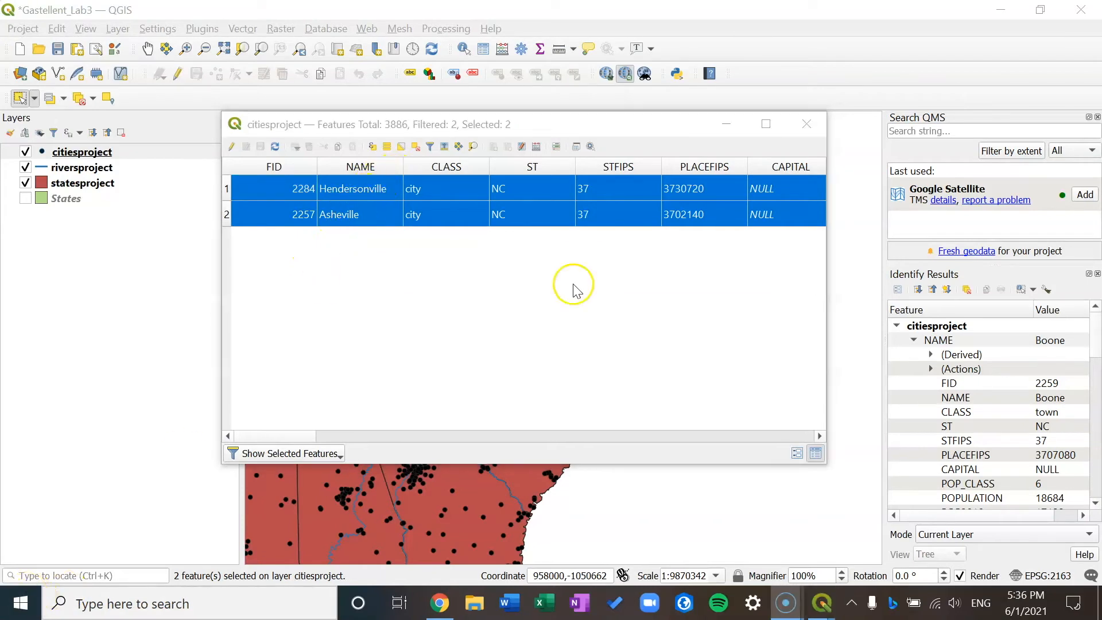
left_click(807, 128)
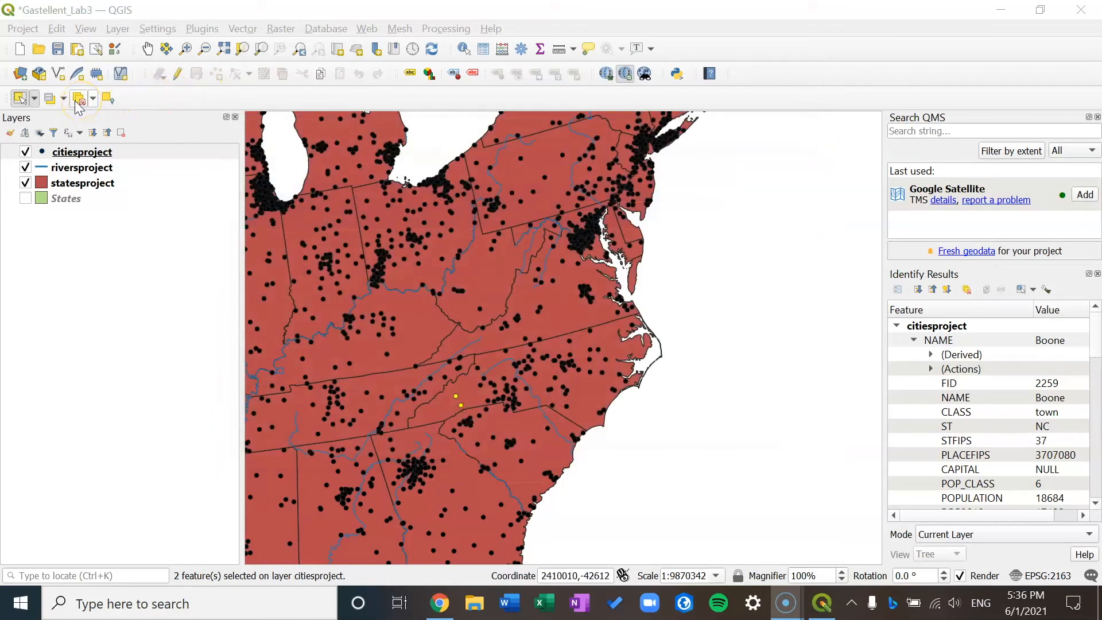
- Clear the selection of the two western North Carolina cities and return to panning the map
left_click(22, 102)
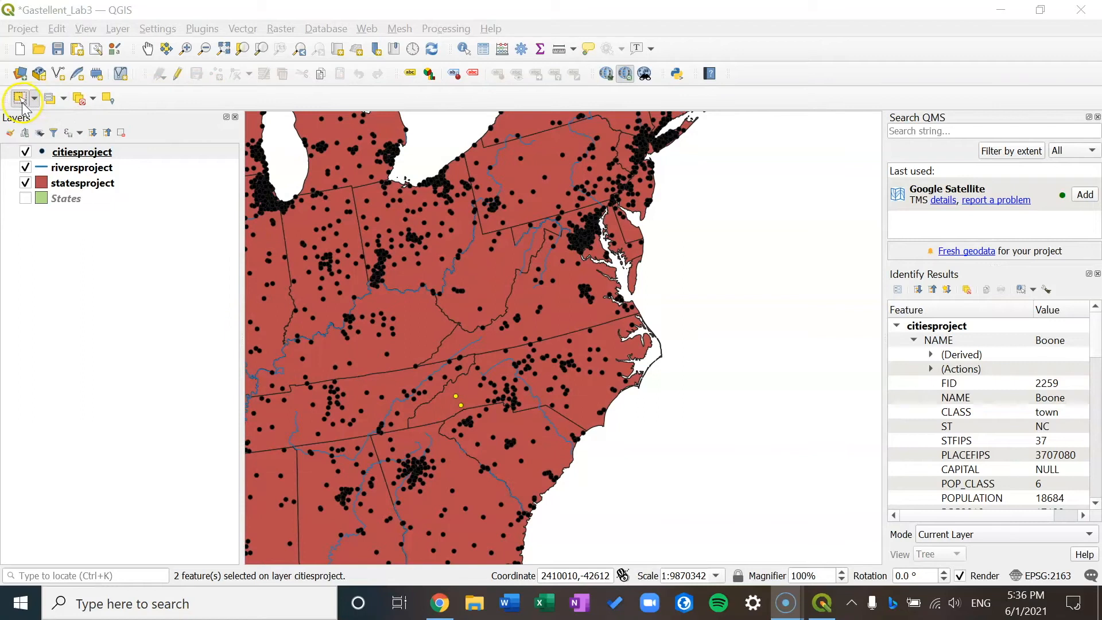
left_click(80, 101)
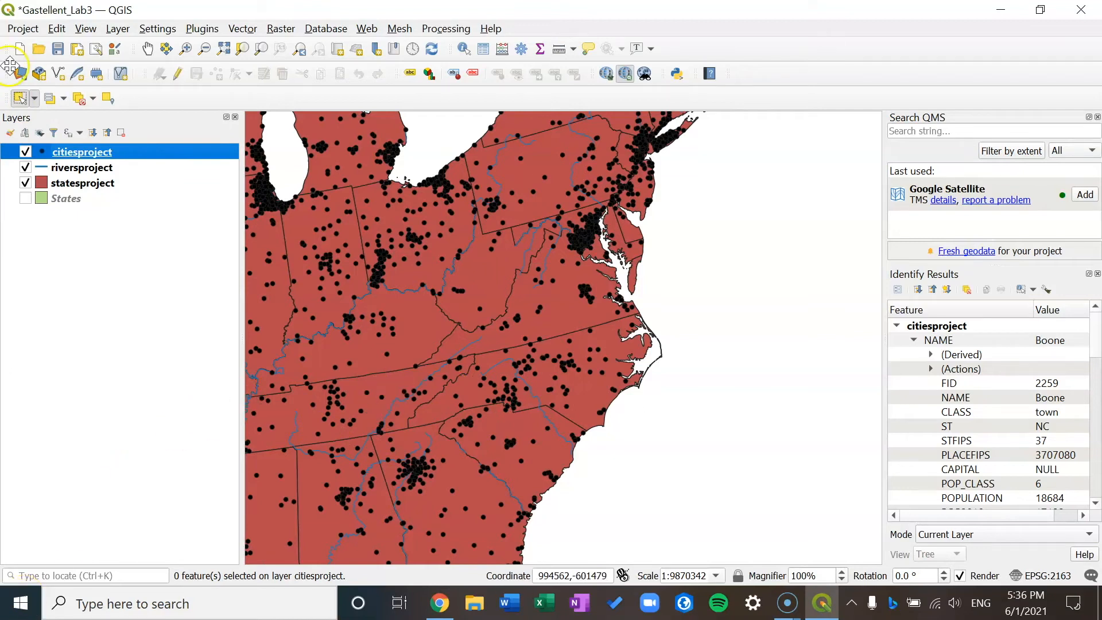
left_click(147, 49)
left_click_drag(410, 288, 438, 304)
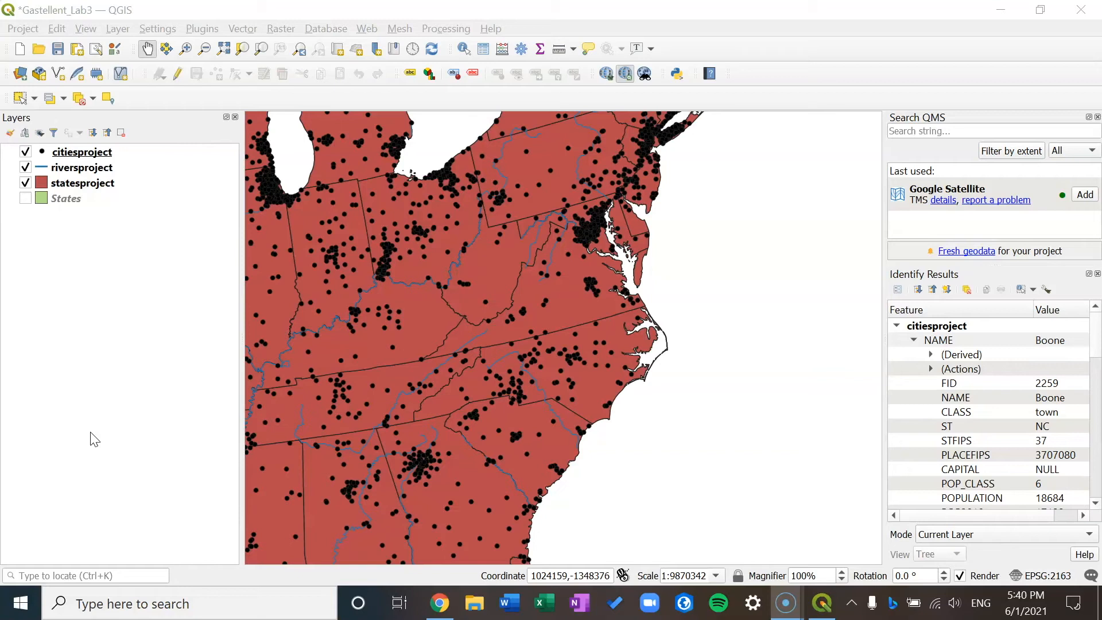
- Turn on single labels for the riversproject layer, using the NAME field as the label value
left_click(129, 374)
double_click(93, 173)
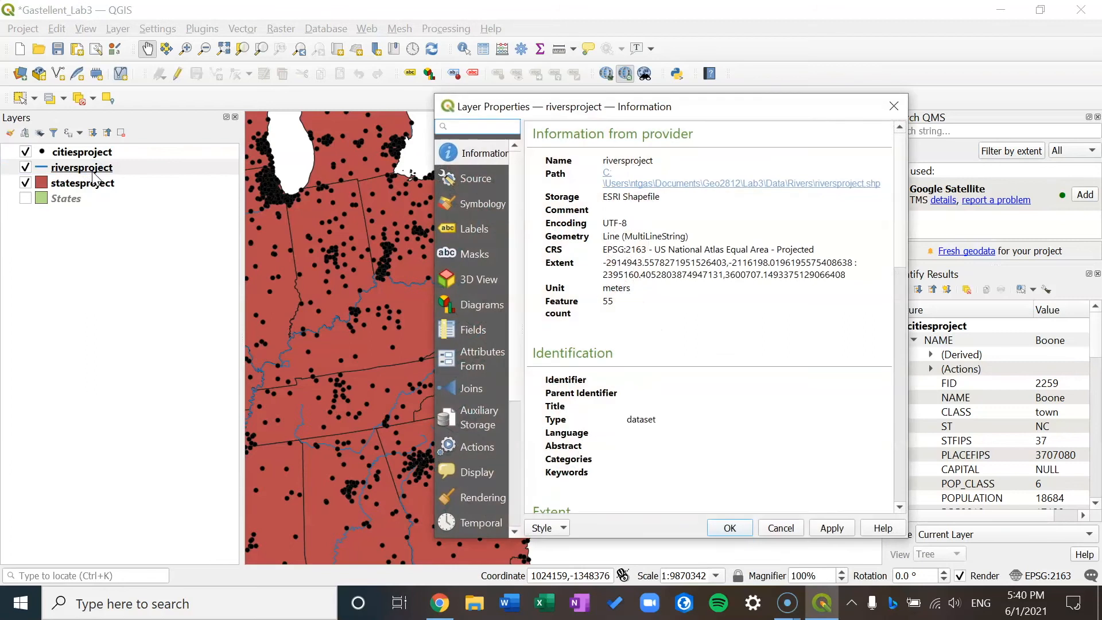
left_click(476, 228)
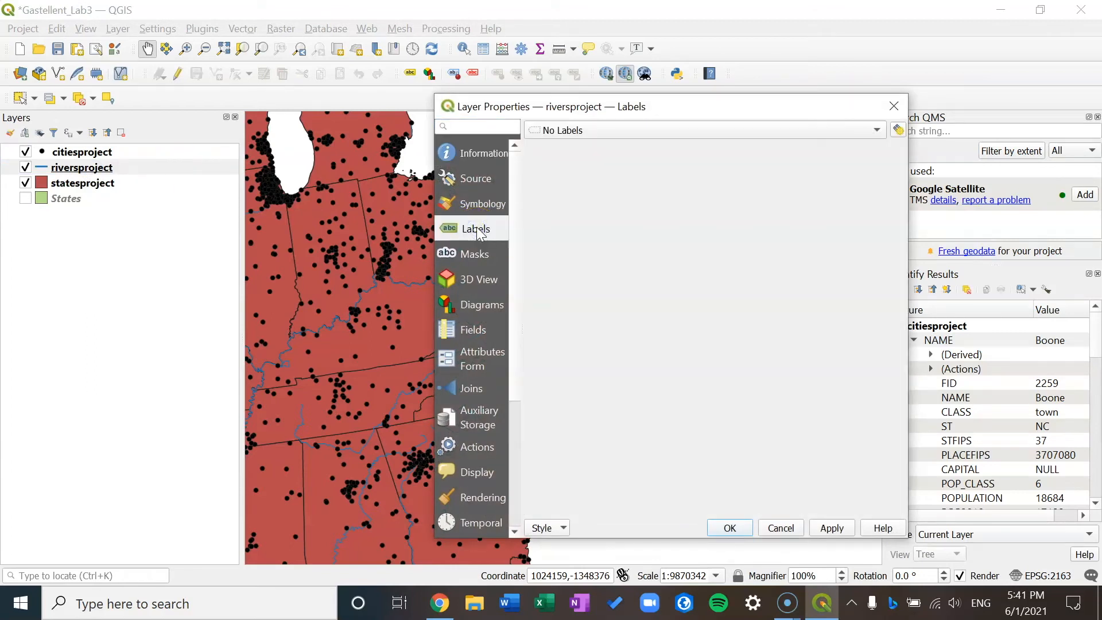
left_click(652, 129)
left_click(640, 151)
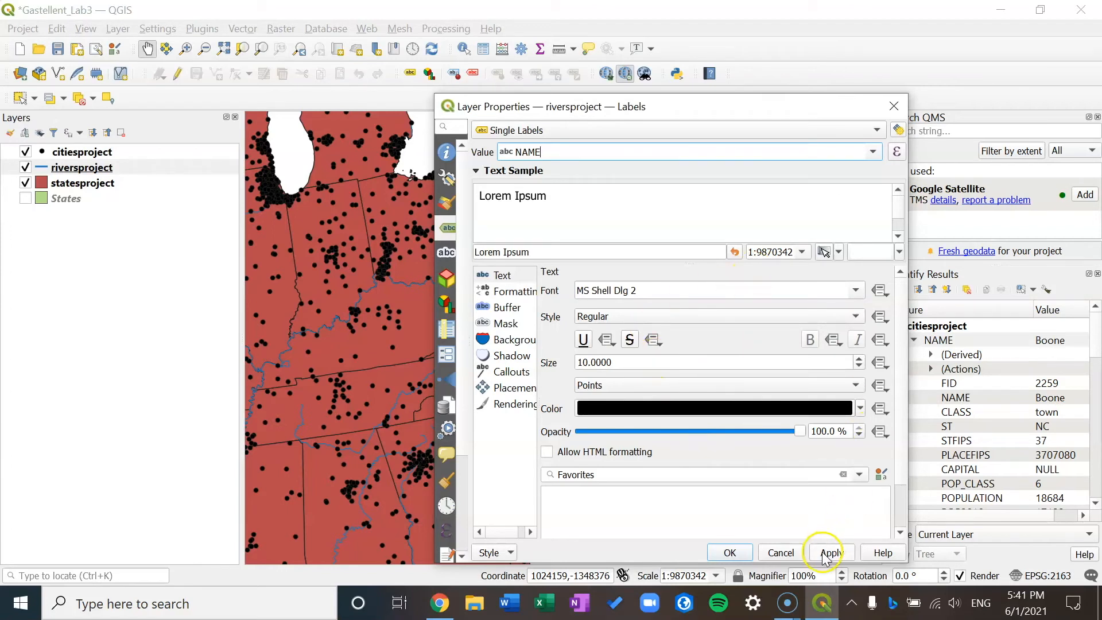
- Set the river label text color to the standard dark blue and apply it to the layer
left_click(860, 409)
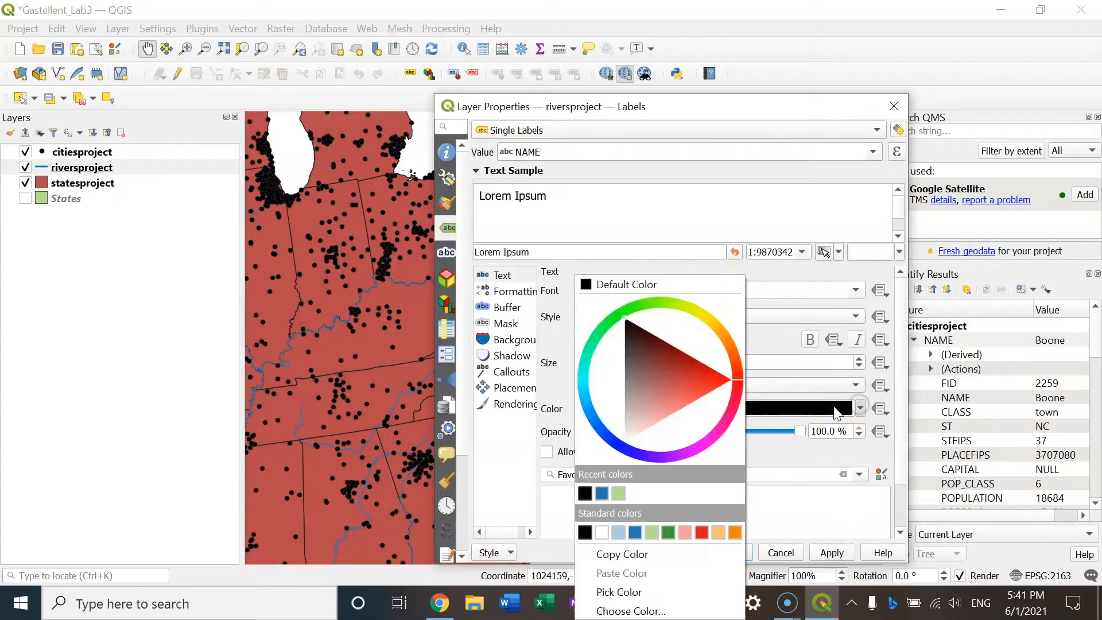
left_click(635, 533)
left_click(817, 552)
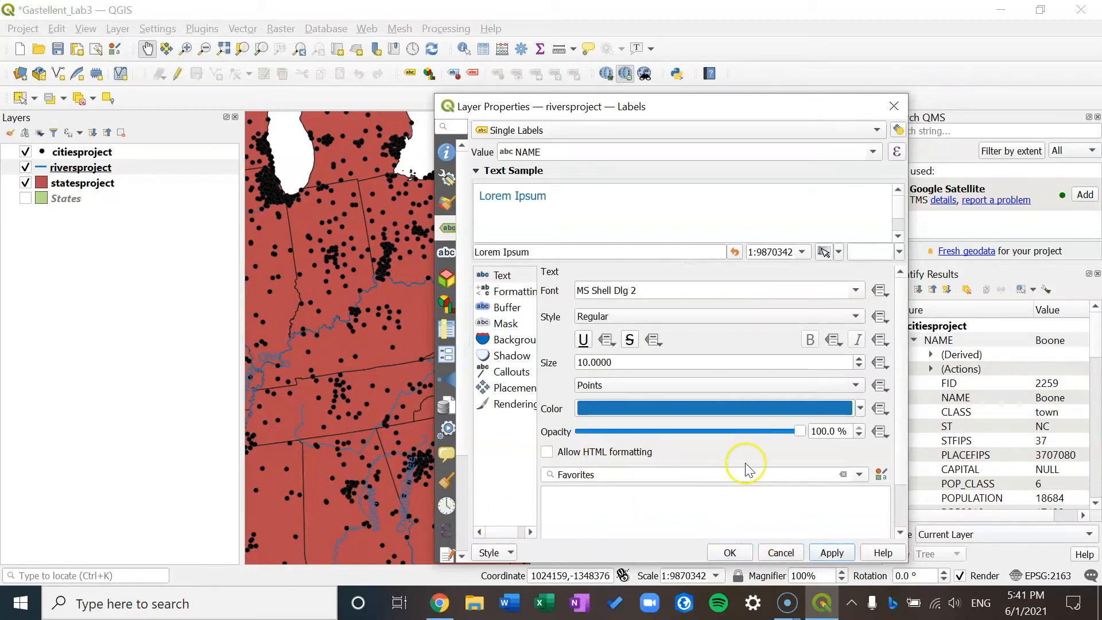
left_click(729, 552)
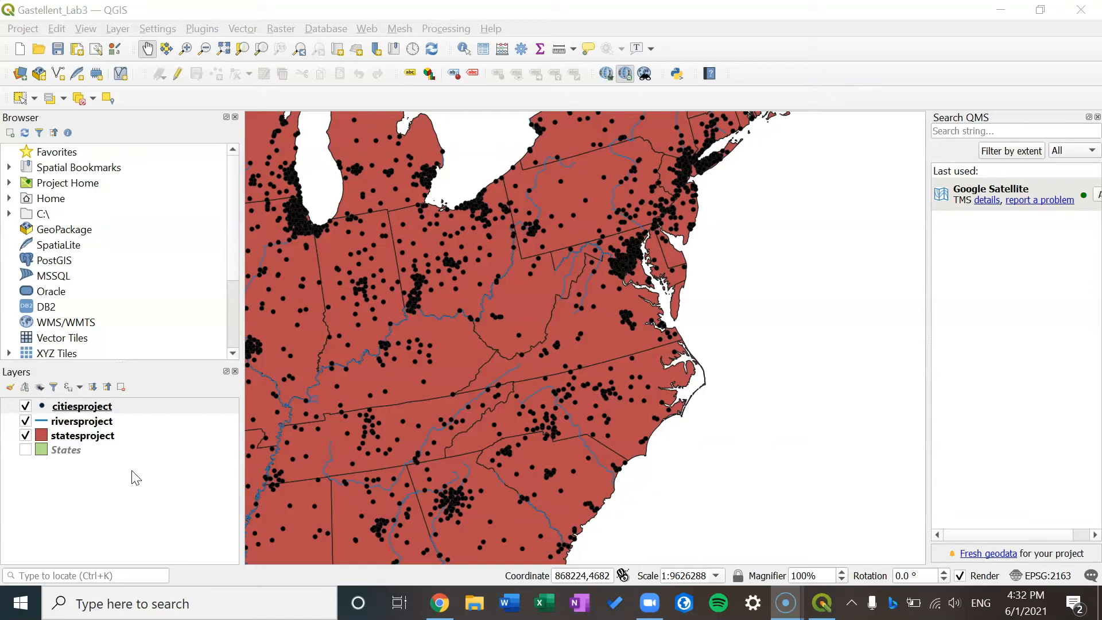
- Start the Buffer geoprocessing tool for vector layers and choose riversproject as its input layer
left_click(295, 108)
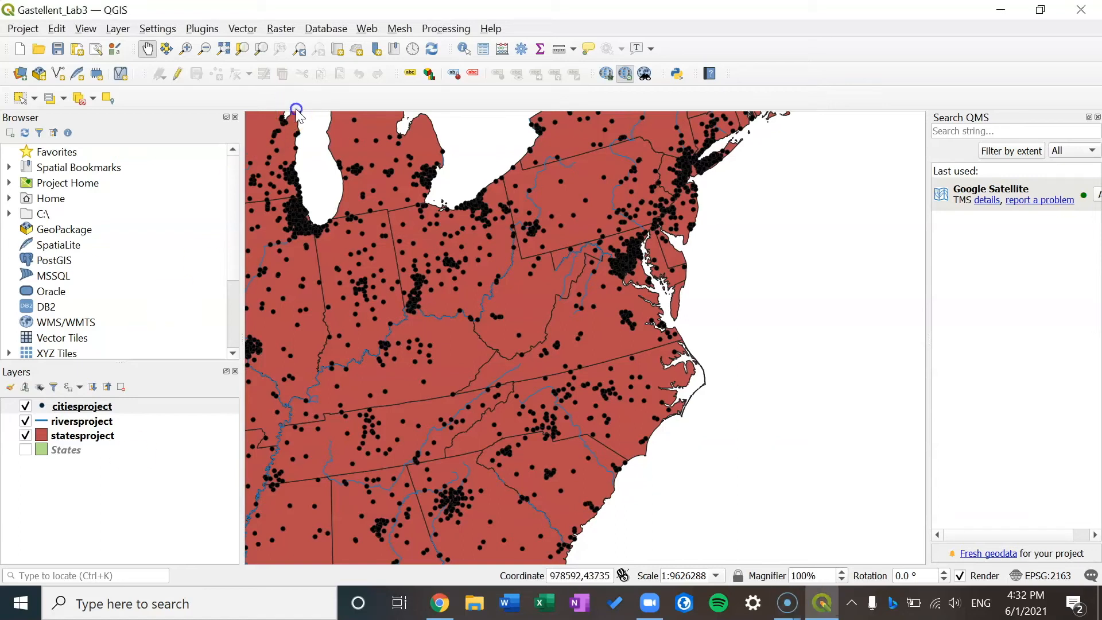
left_click(244, 29)
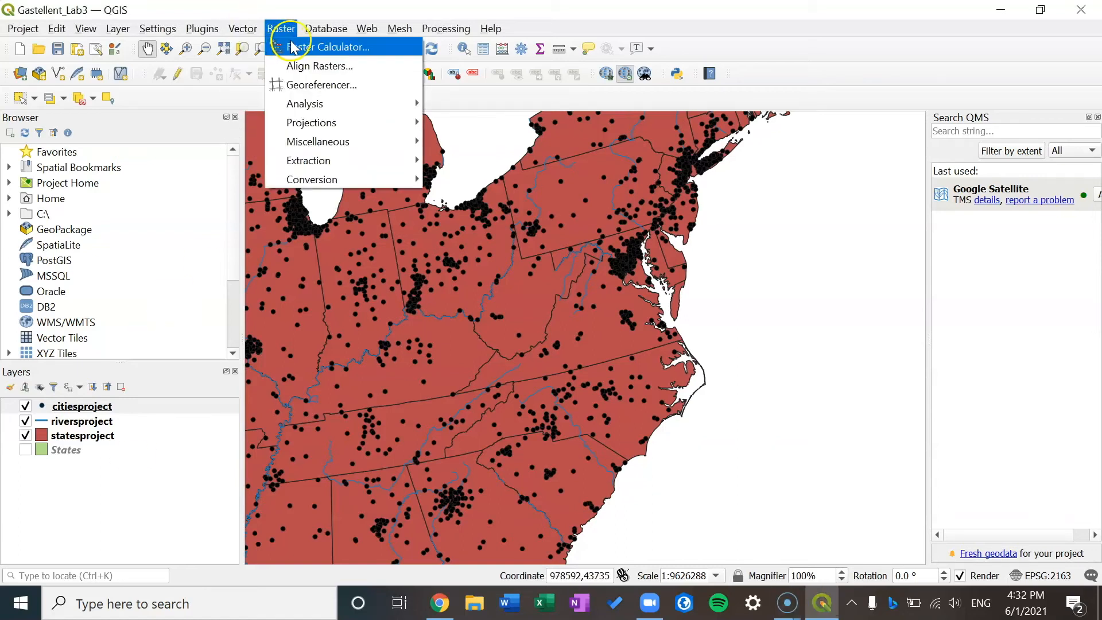
mouse_move(261, 46)
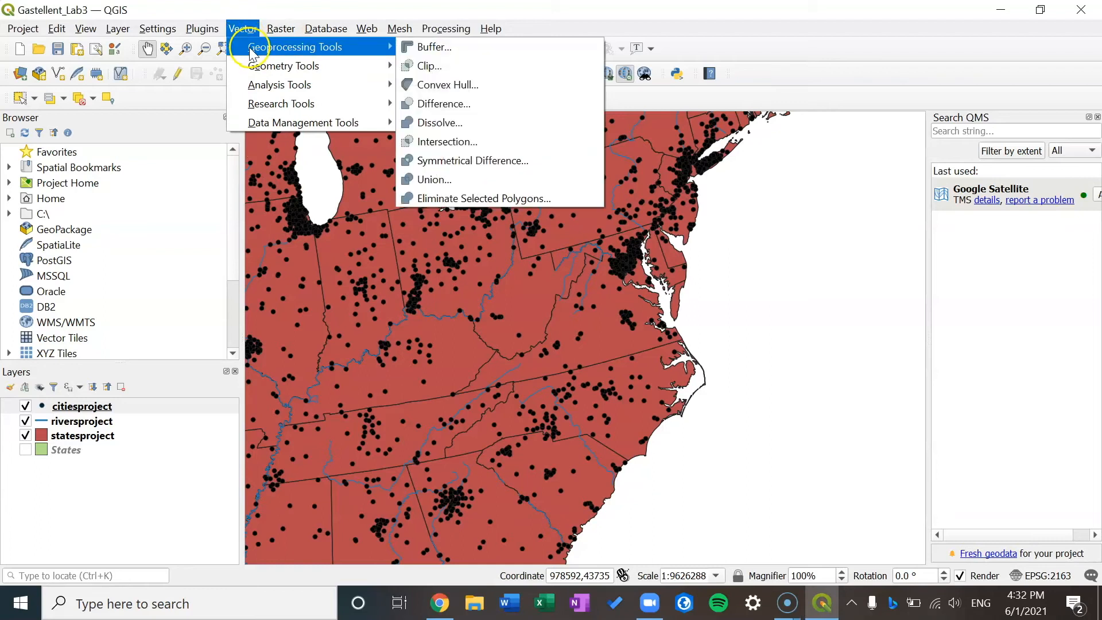
left_click(423, 49)
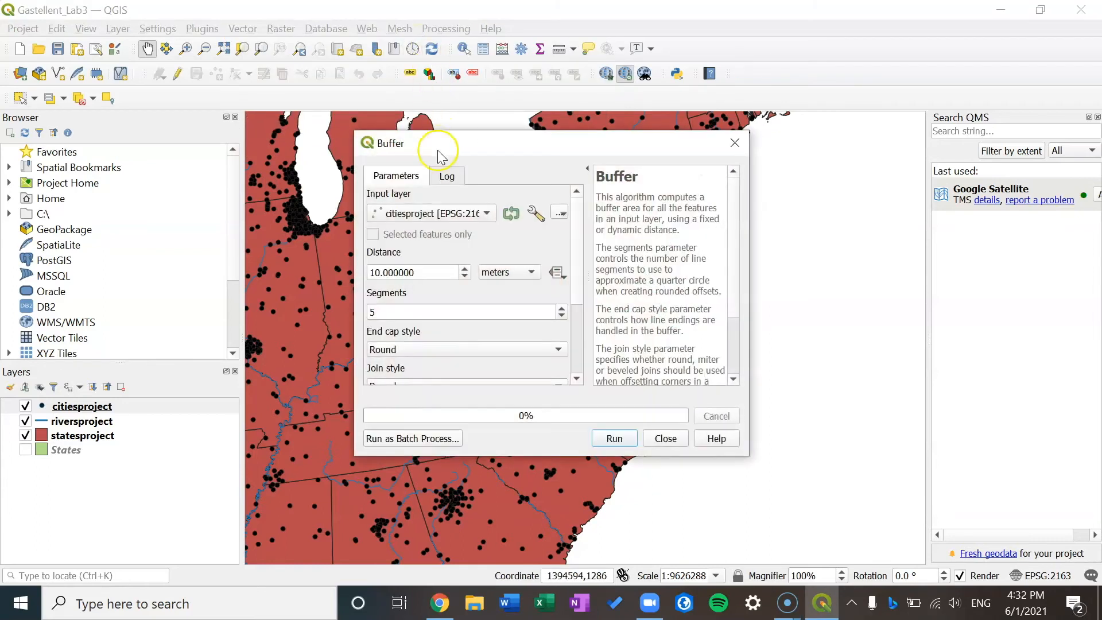
left_click(487, 214)
left_click(489, 215)
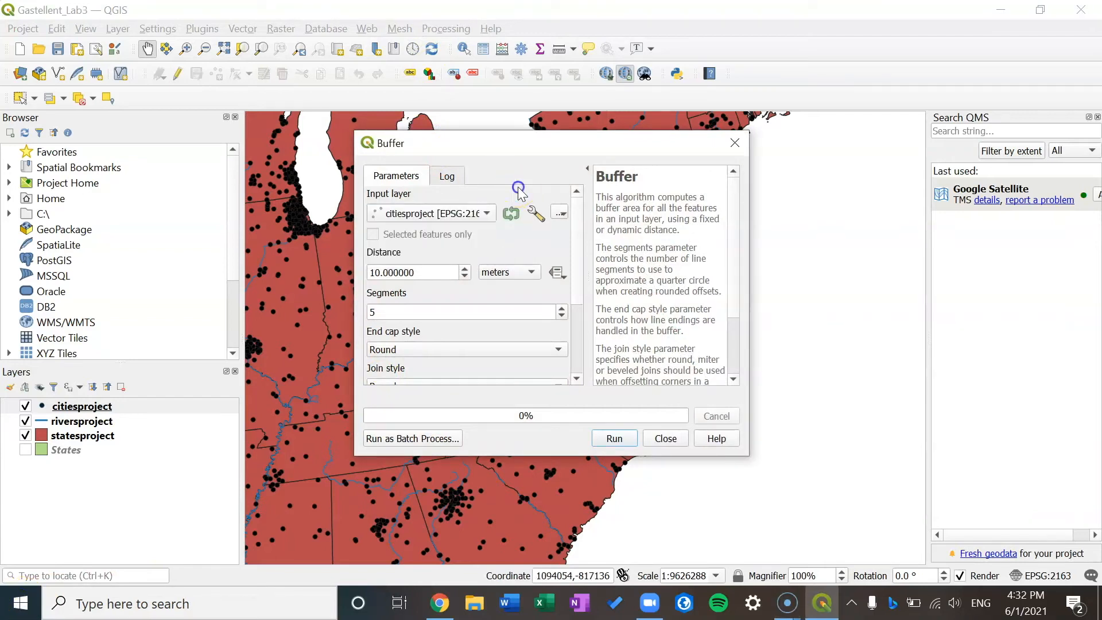
left_click(489, 214)
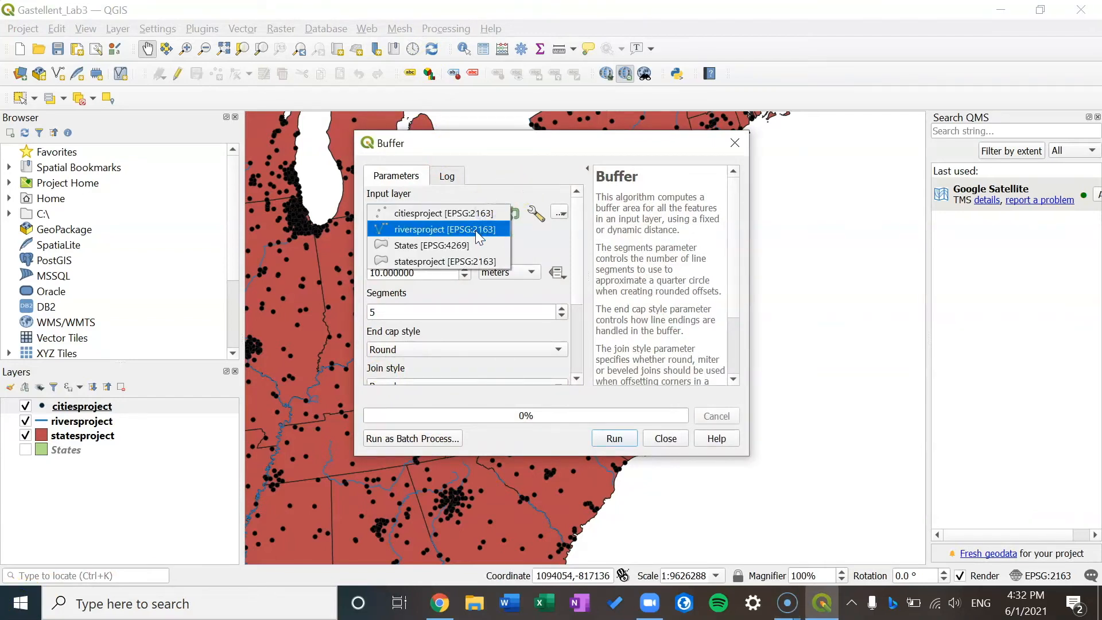
left_click(477, 230)
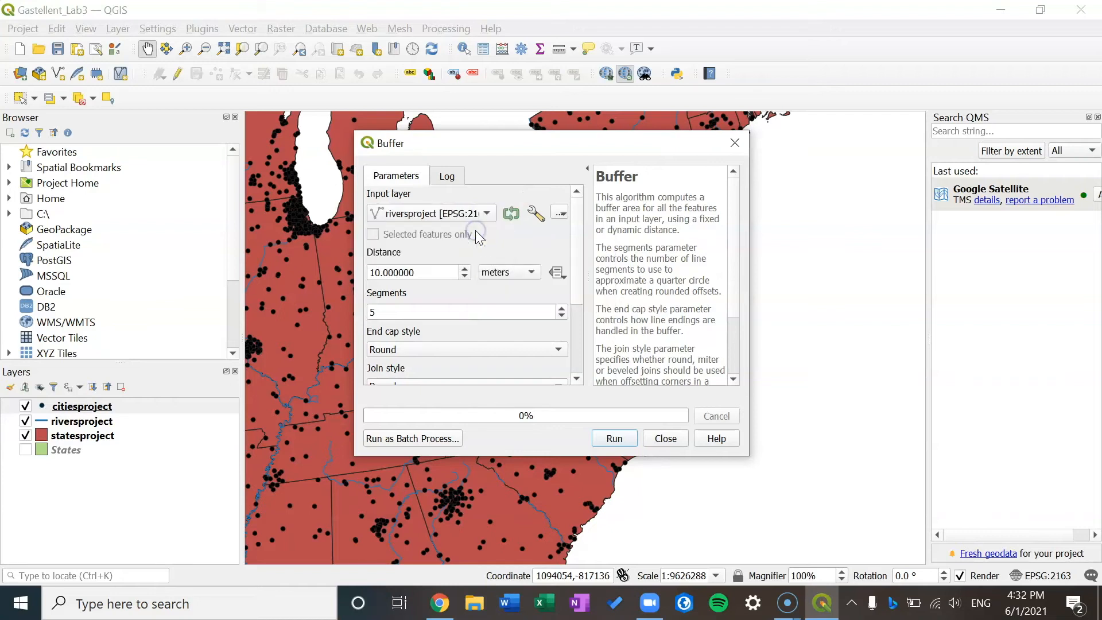
- Enter a buffer distance of 24000 meters, step it down to 23999, and set the end cap style to Square
left_click(446, 268)
key("BackSpace")
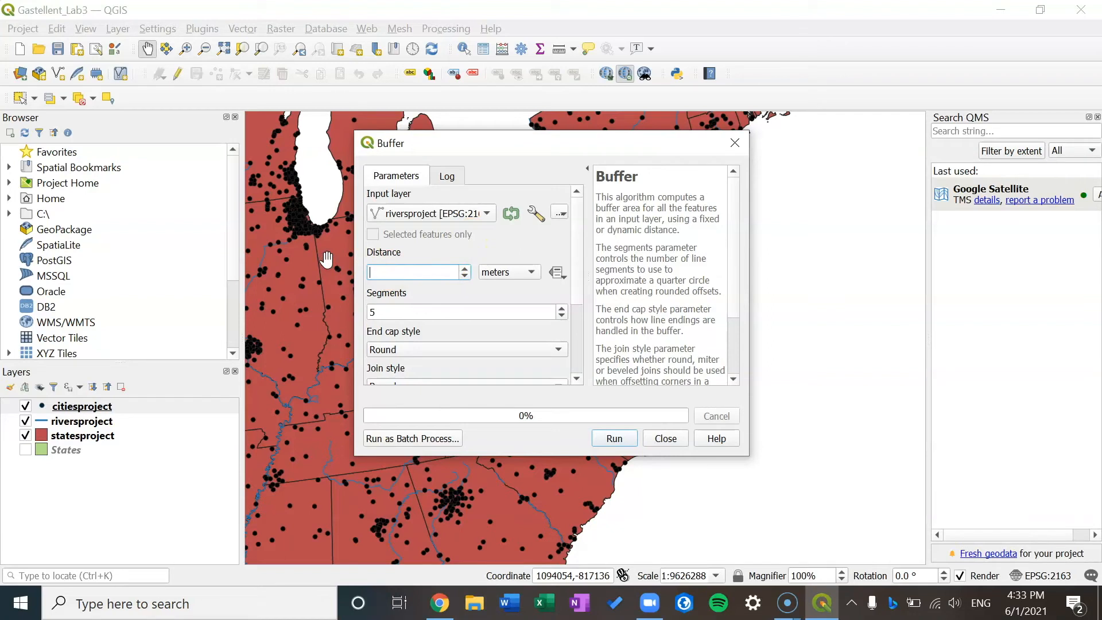
type("24000")
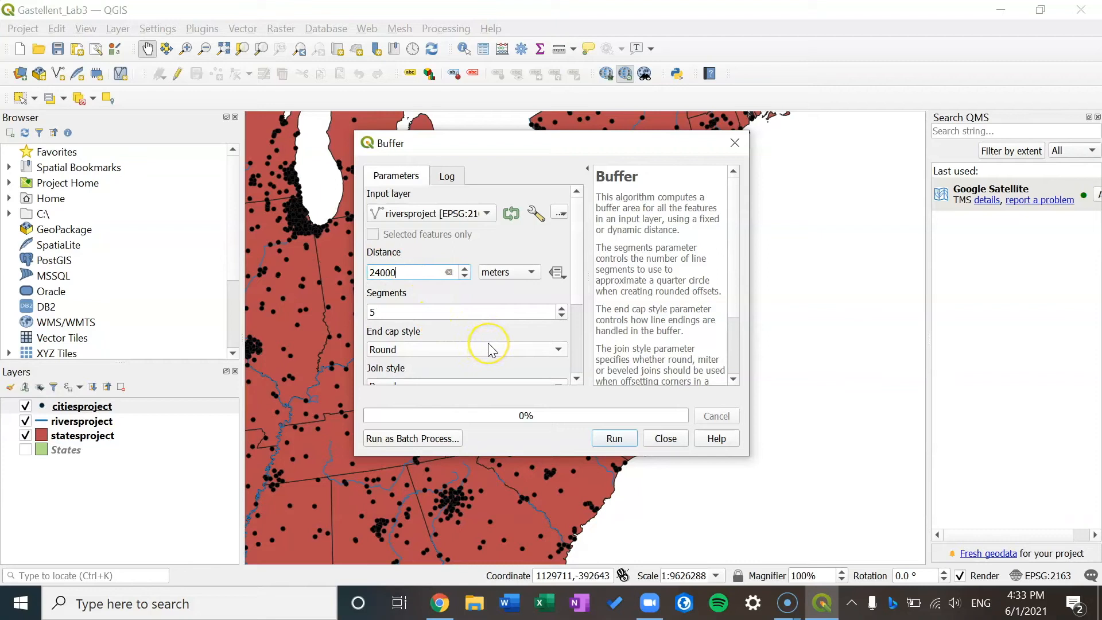
scroll(489, 348, "down", 2)
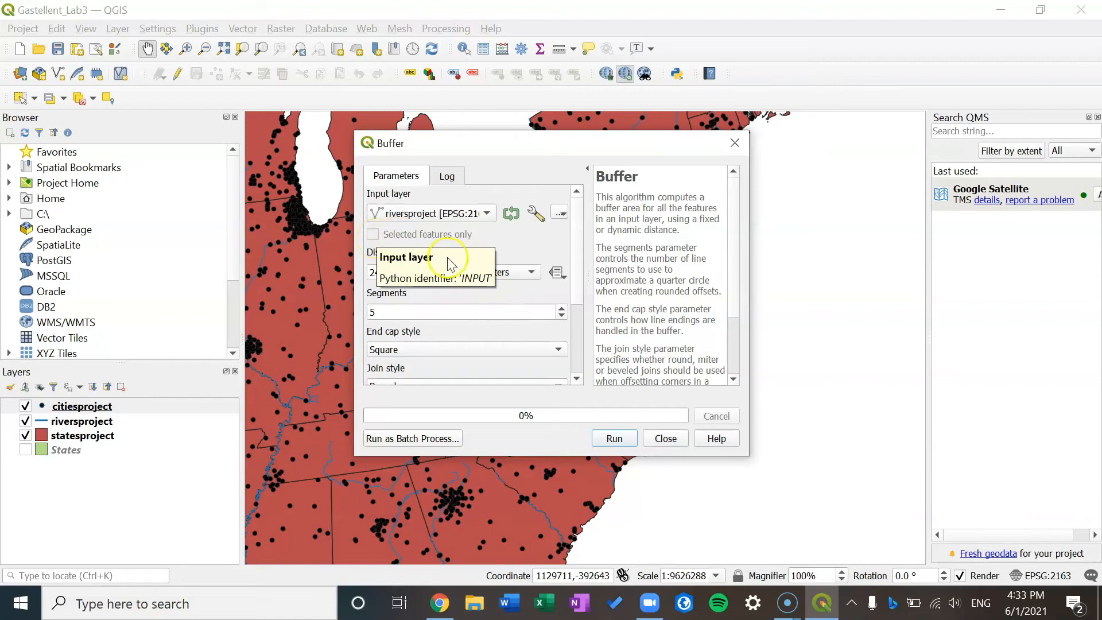
left_click(466, 276)
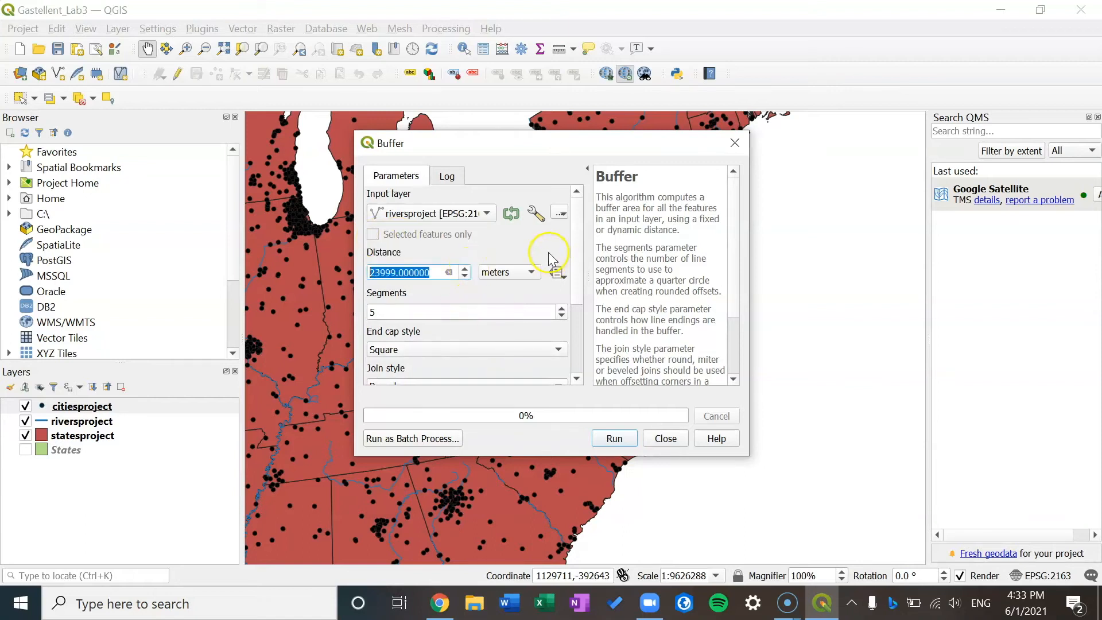
- Choose to save the buffered output to a file in the Rivers folder inside the Lab3 Data folder
left_click_drag(578, 220, 578, 289)
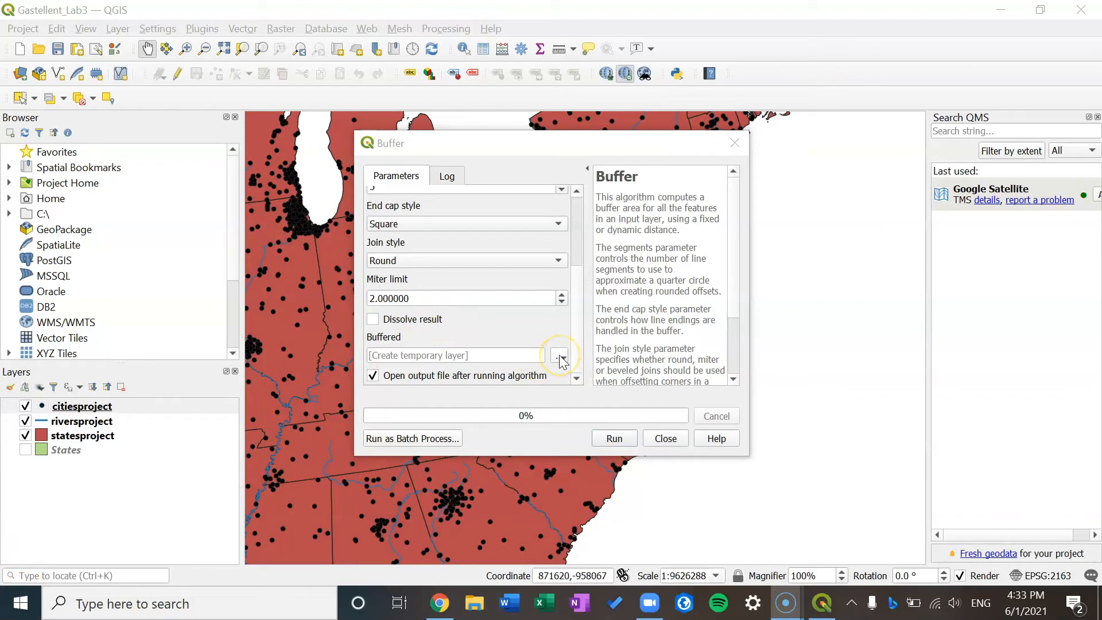
left_click_drag(578, 281, 589, 218)
scroll(568, 287, "down", 4)
left_click(561, 356)
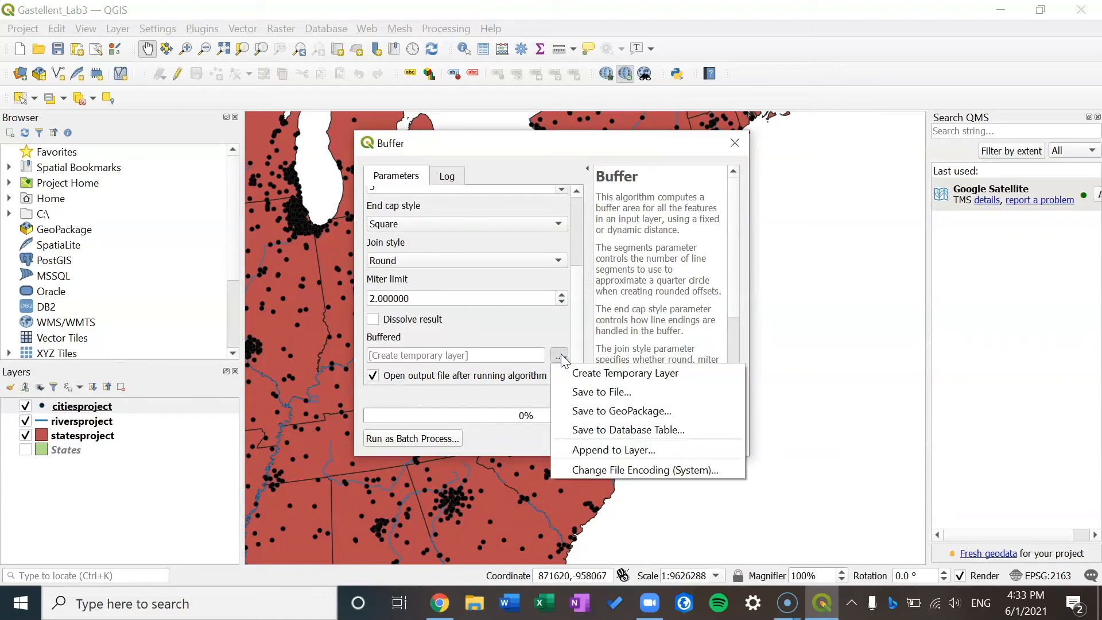
left_click(570, 392)
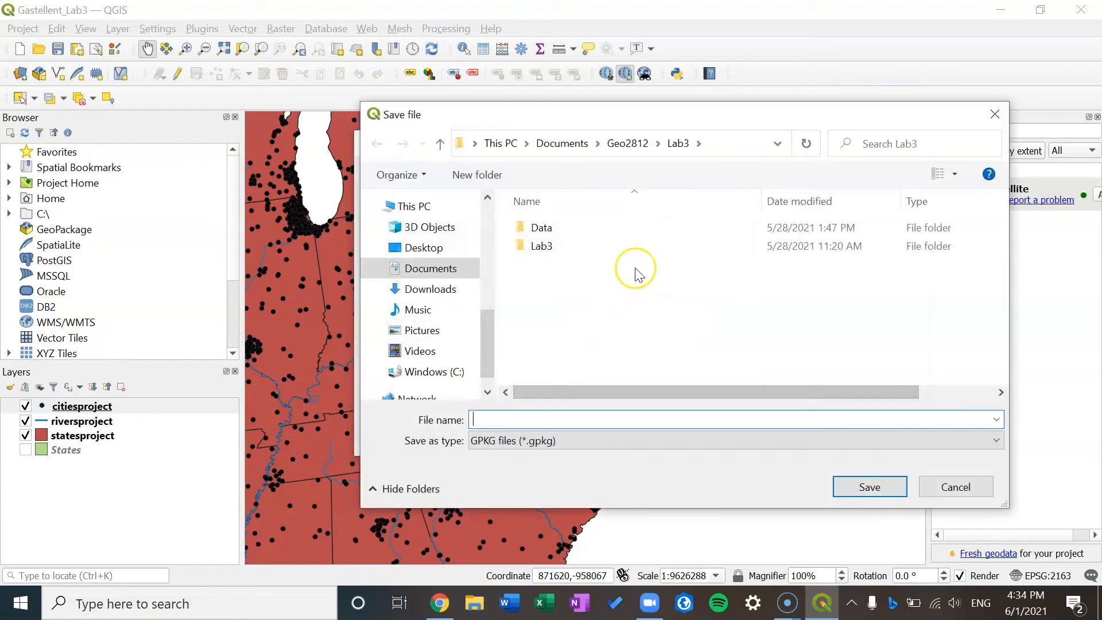
double_click(627, 230)
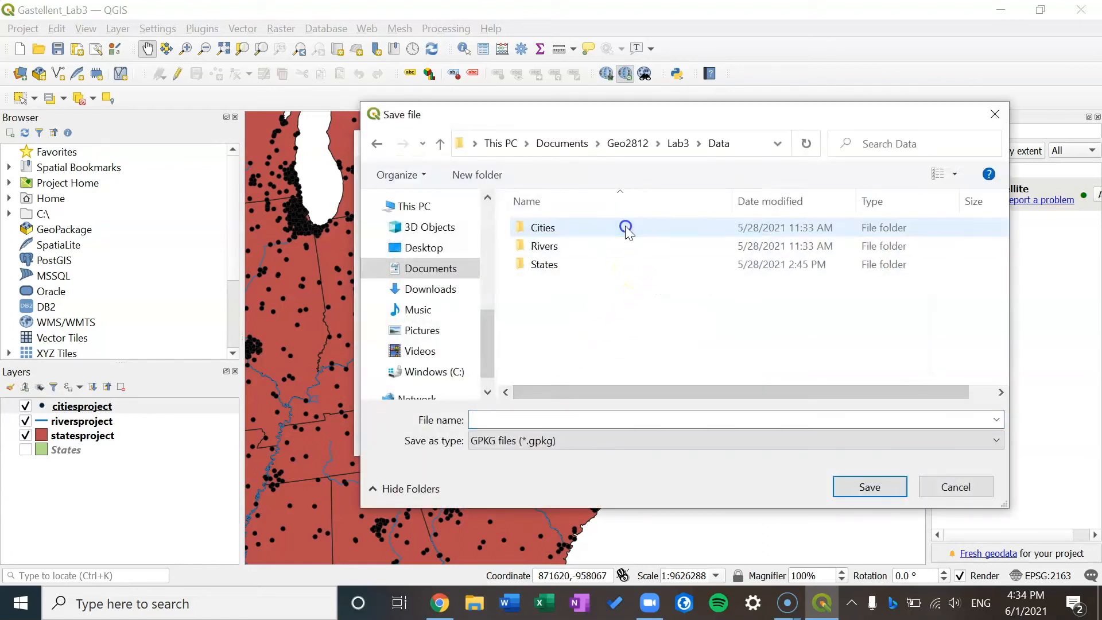
double_click(606, 242)
- Save the buffer output as riverbuffer15 in SHP format, run the buffer, and close the tool
left_click(519, 413)
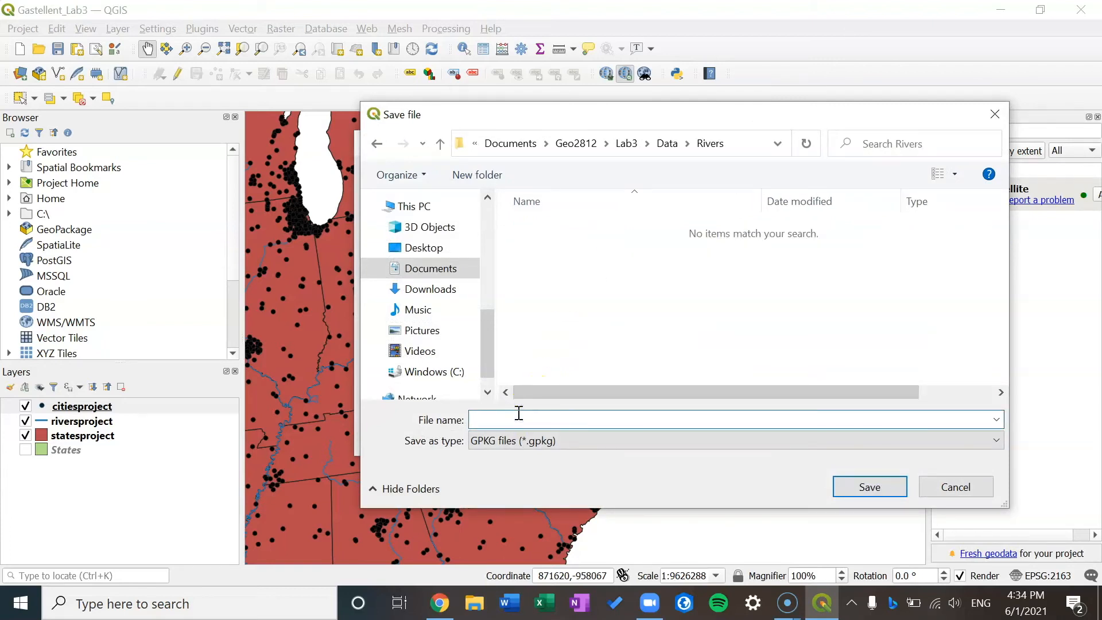
type("ri")
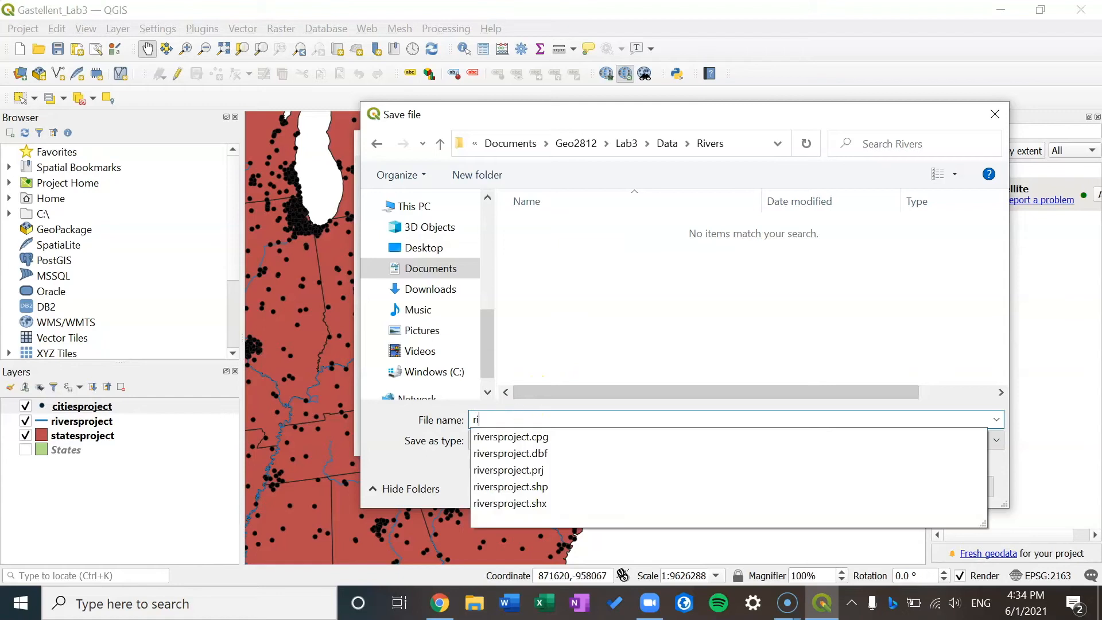
type("verbuffer15")
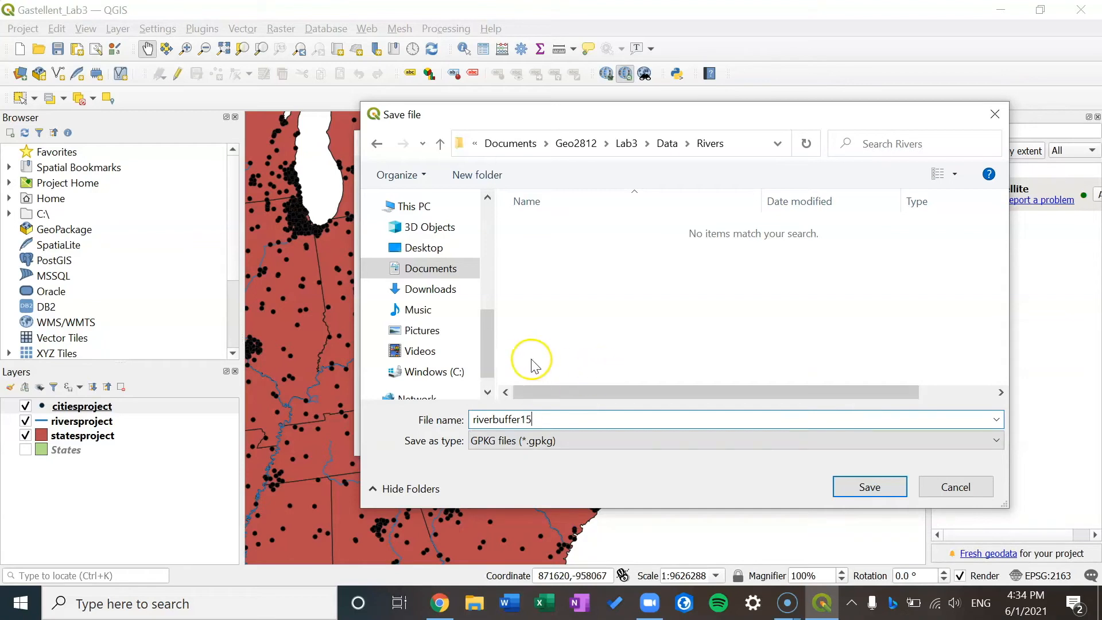
left_click(570, 442)
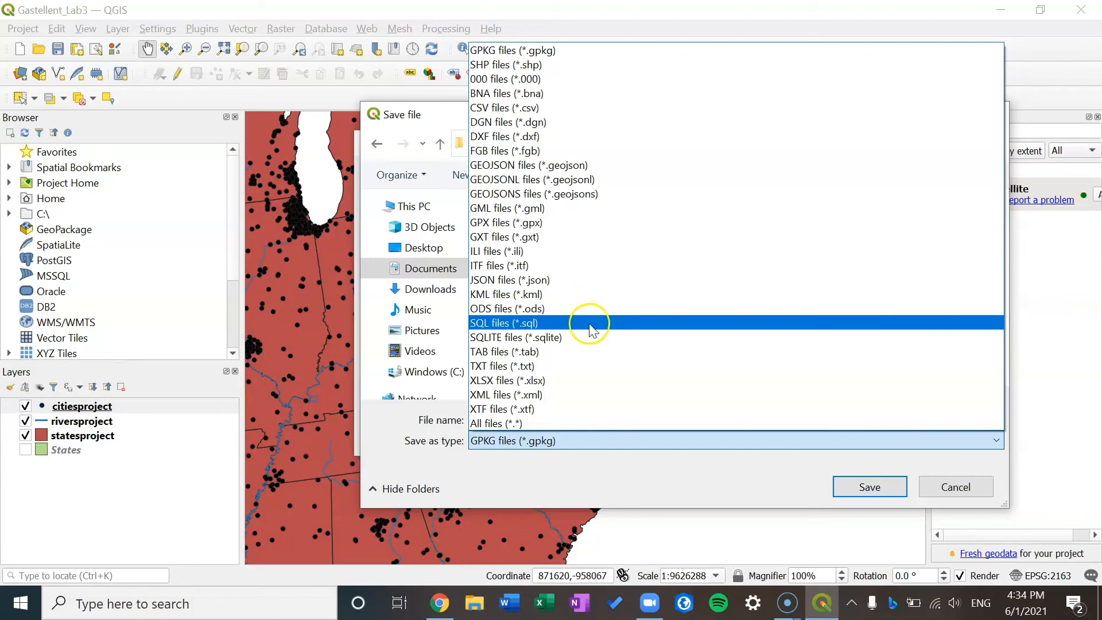
left_click(517, 64)
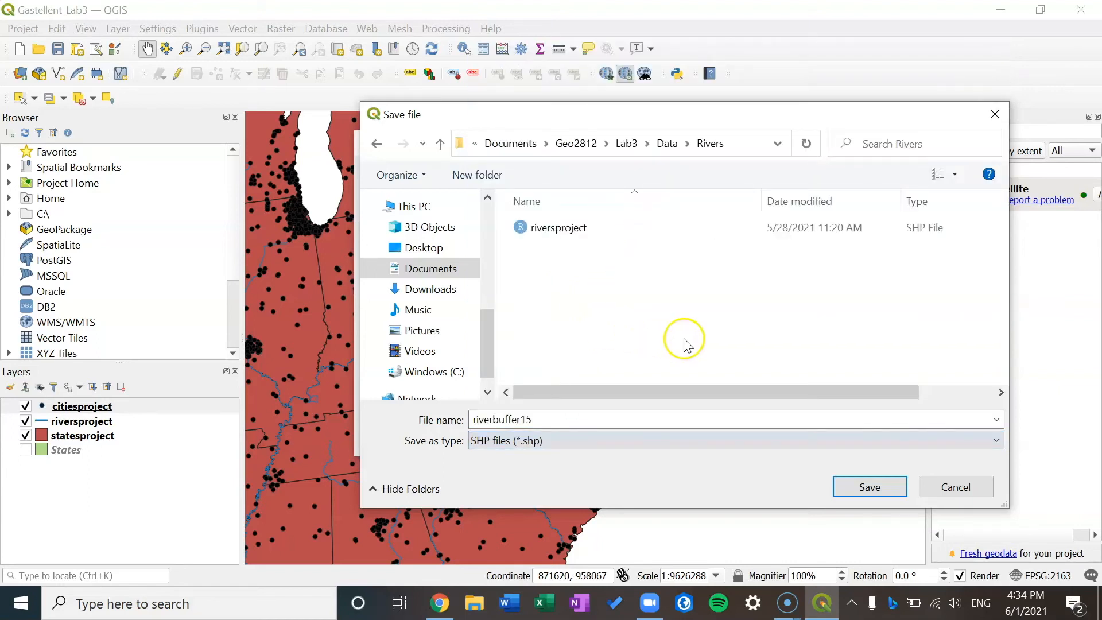
left_click(846, 485)
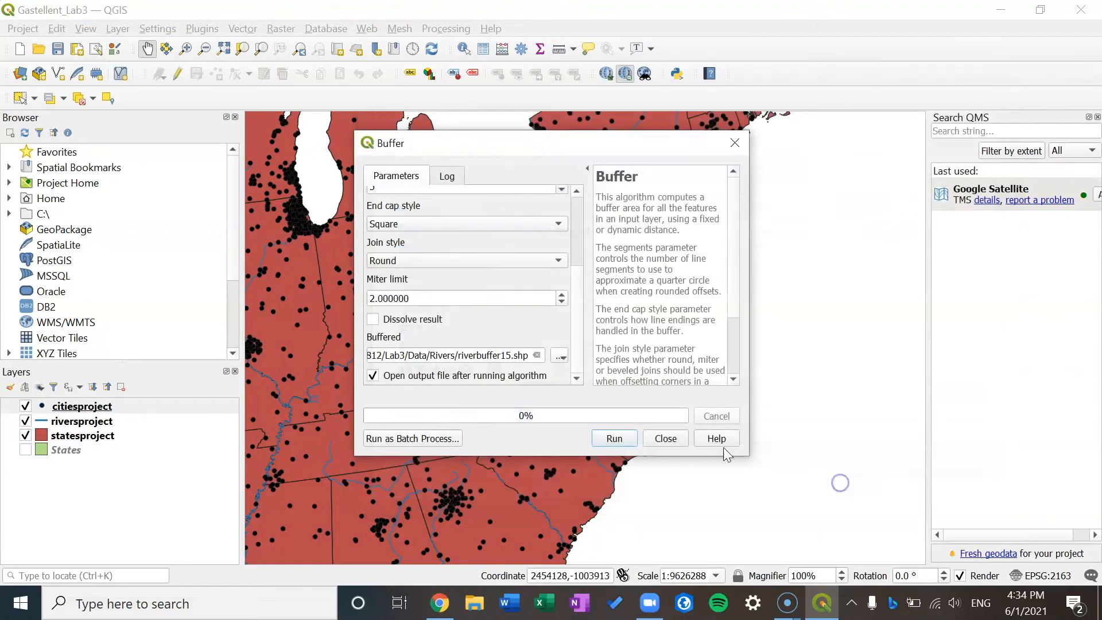
left_click(603, 441)
left_click(655, 438)
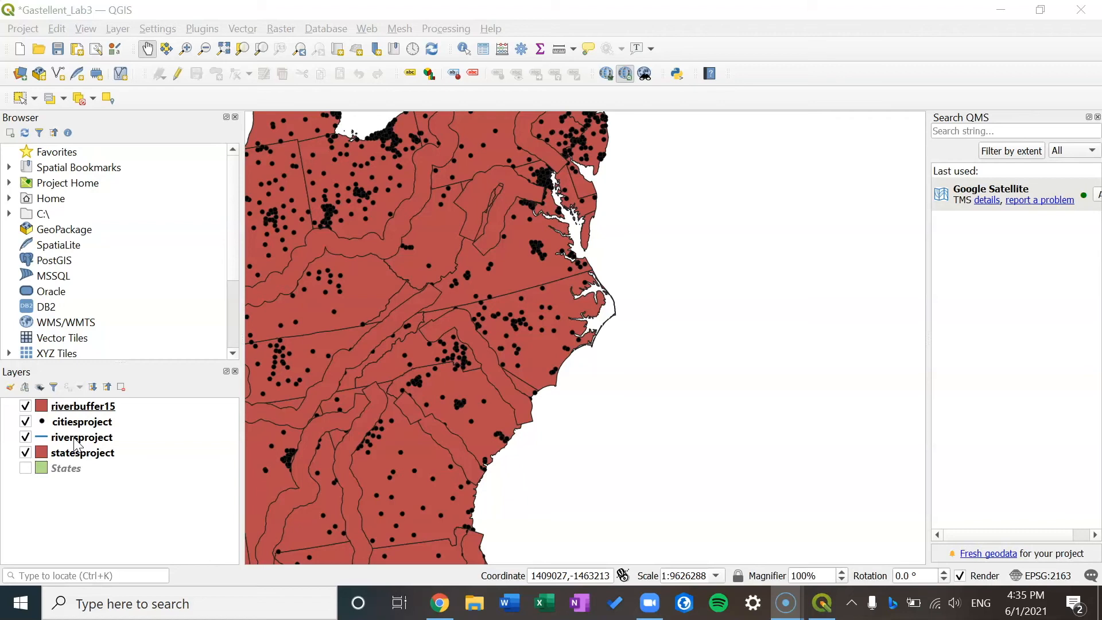
- Reorder the layers so that citiesproject and riversproject both draw above riverbuffer15
mouse_move(84, 421)
left_mouse_down()
mouse_move(100, 417)
mouse_move(97, 407)
left_mouse_up()
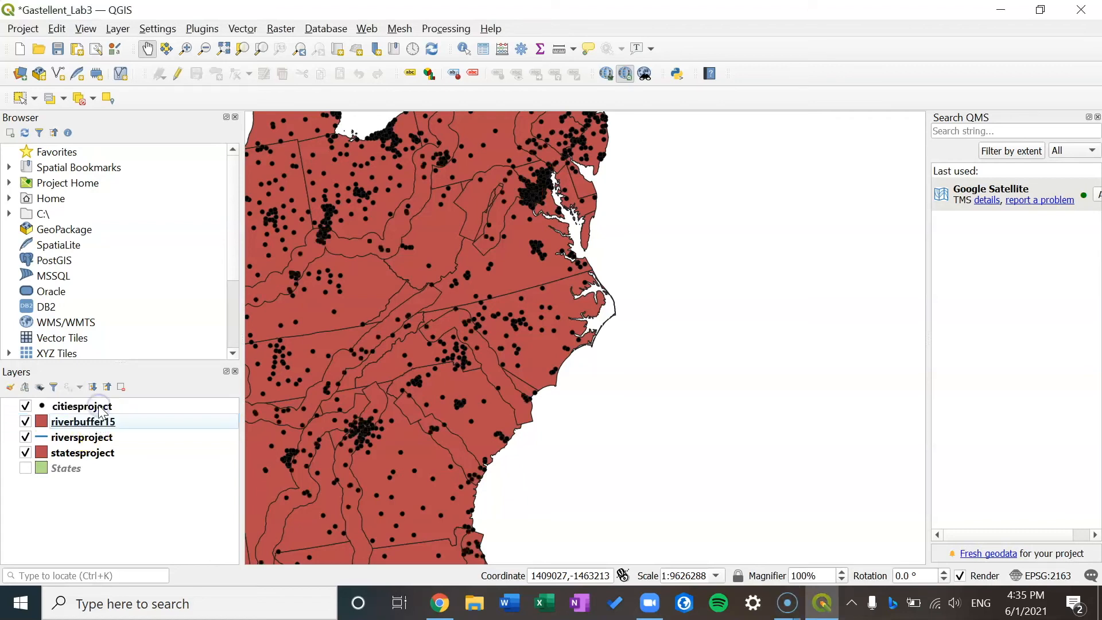
mouse_move(83, 453)
left_mouse_down()
mouse_move(105, 434)
mouse_move(101, 423)
left_mouse_up()
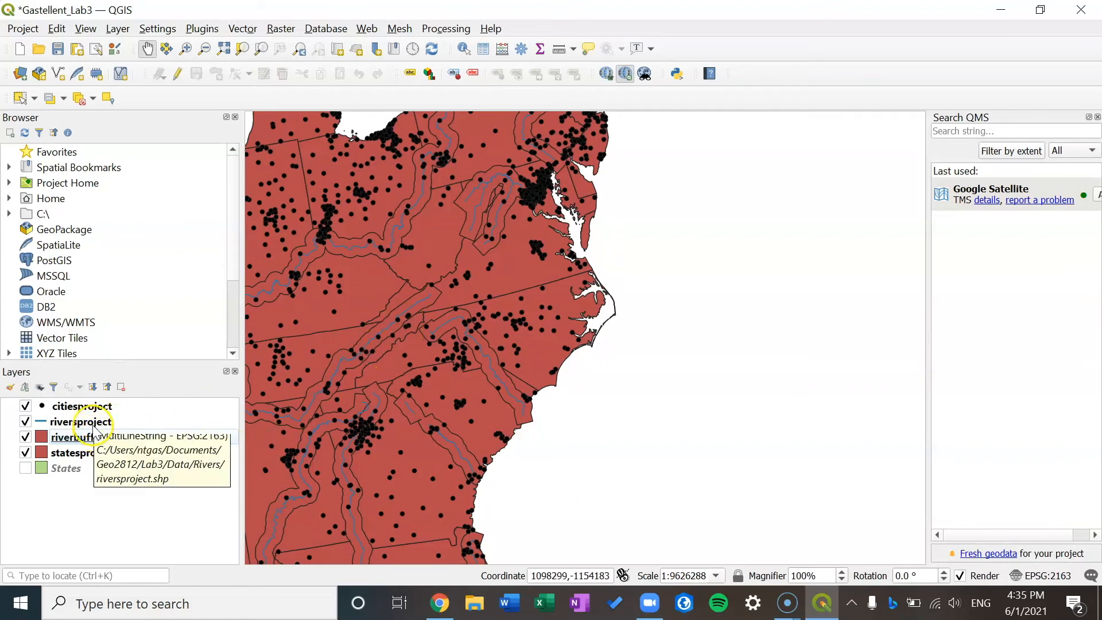
left_click(23, 601)
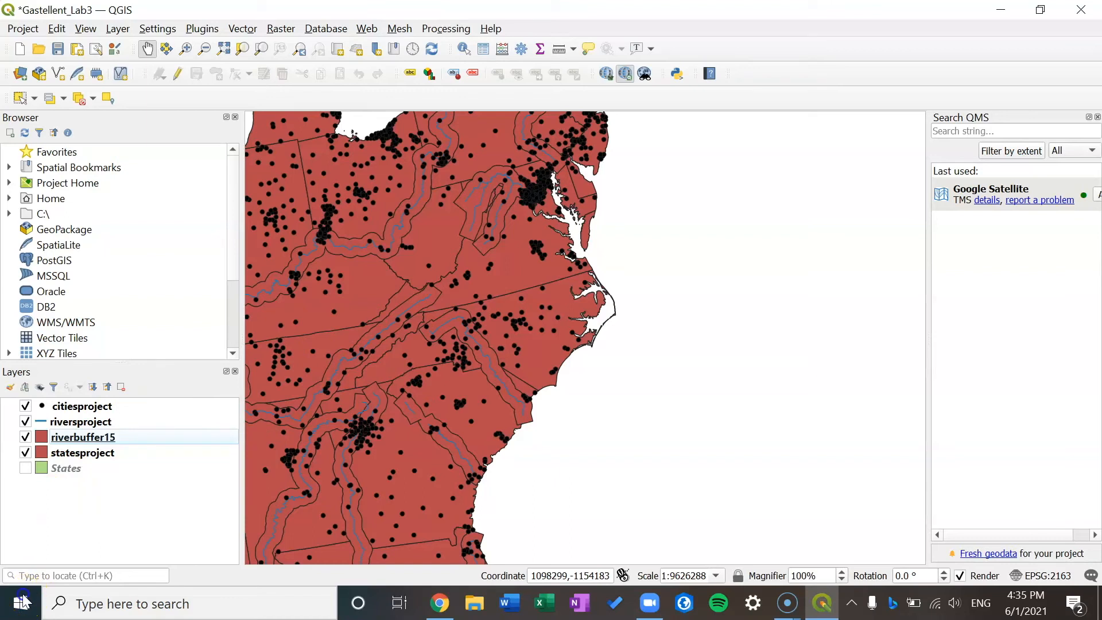
left_click(69, 518)
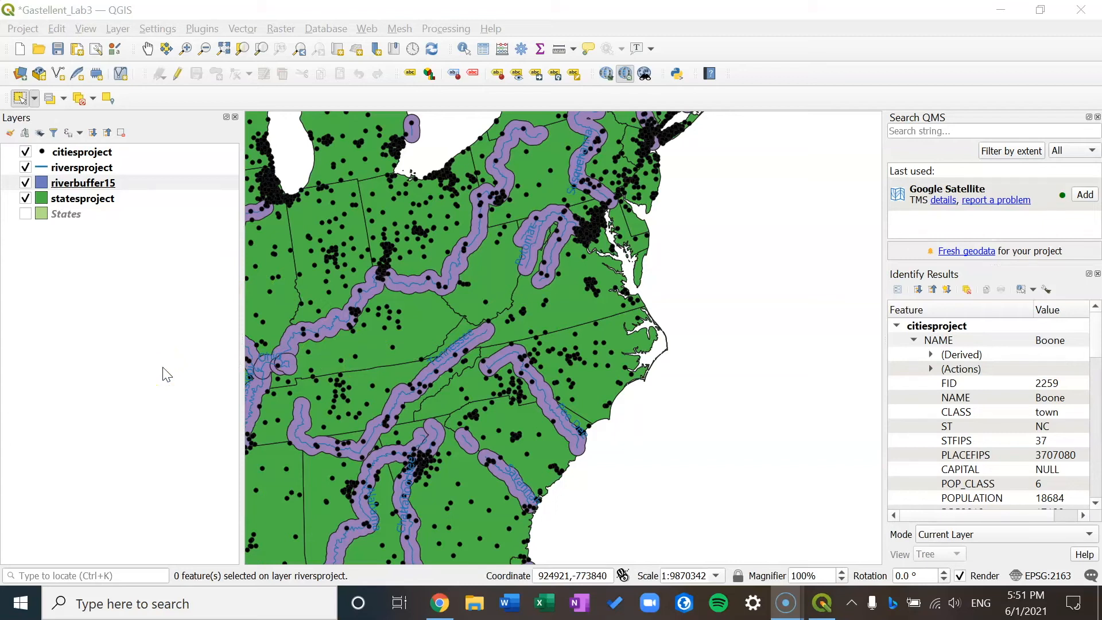
- Select the riverbuffer15 polygon that runs from western North Carolina to the South Carolina coast
left_click(43, 188)
left_click(57, 342)
left_click(129, 189)
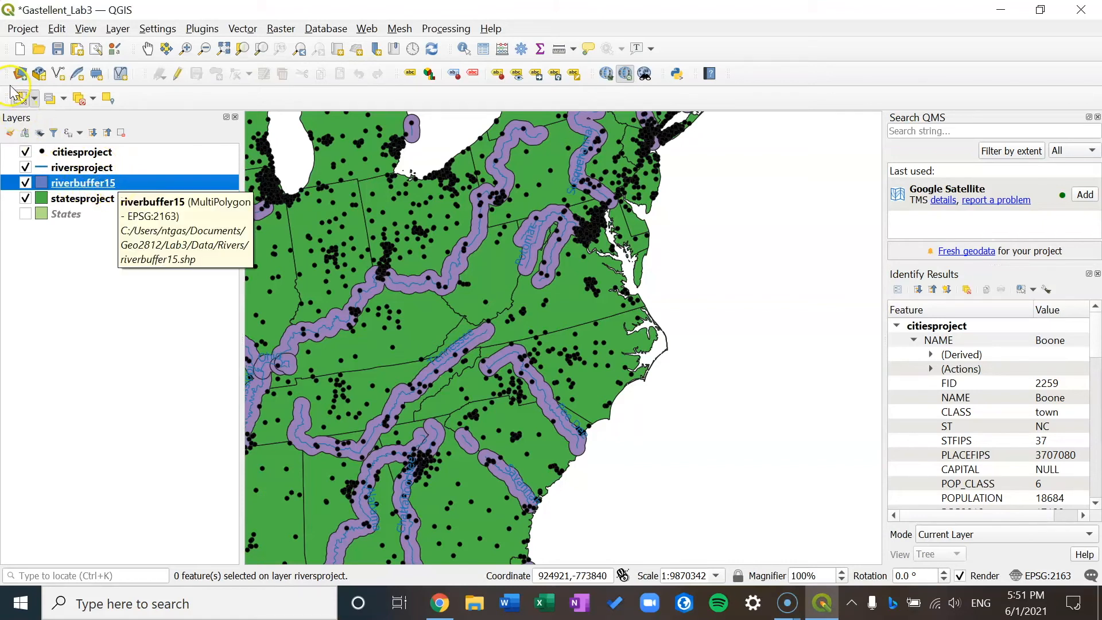
left_click(15, 97)
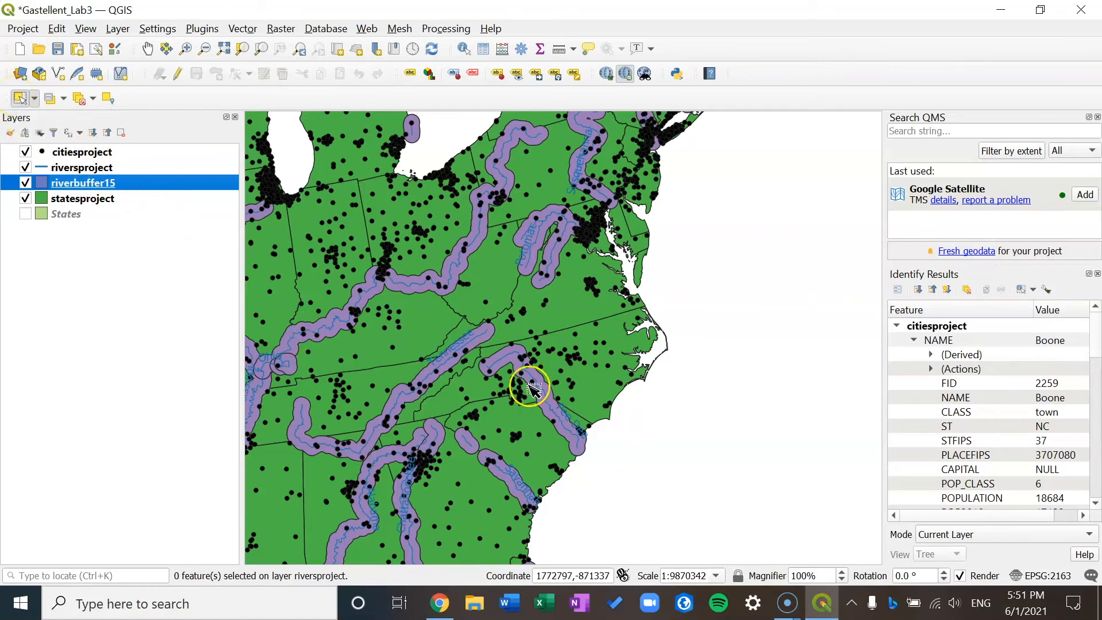
left_click_drag(491, 356, 580, 445)
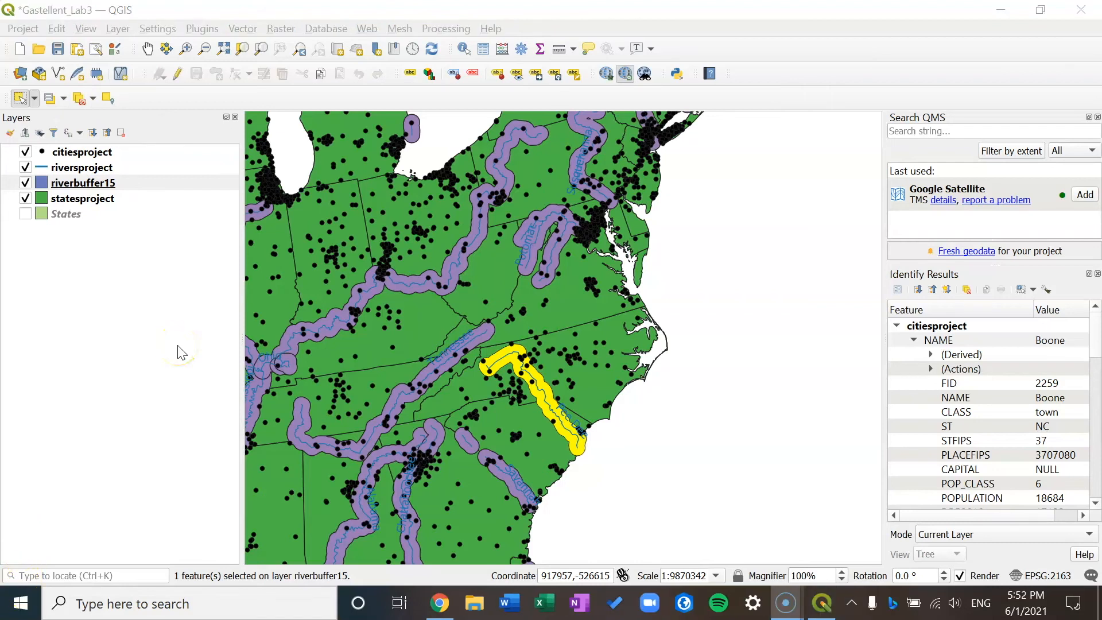
- Open the riverbuffer15 attribute table and show only the selected features to read the buffer's record
left_click(124, 188)
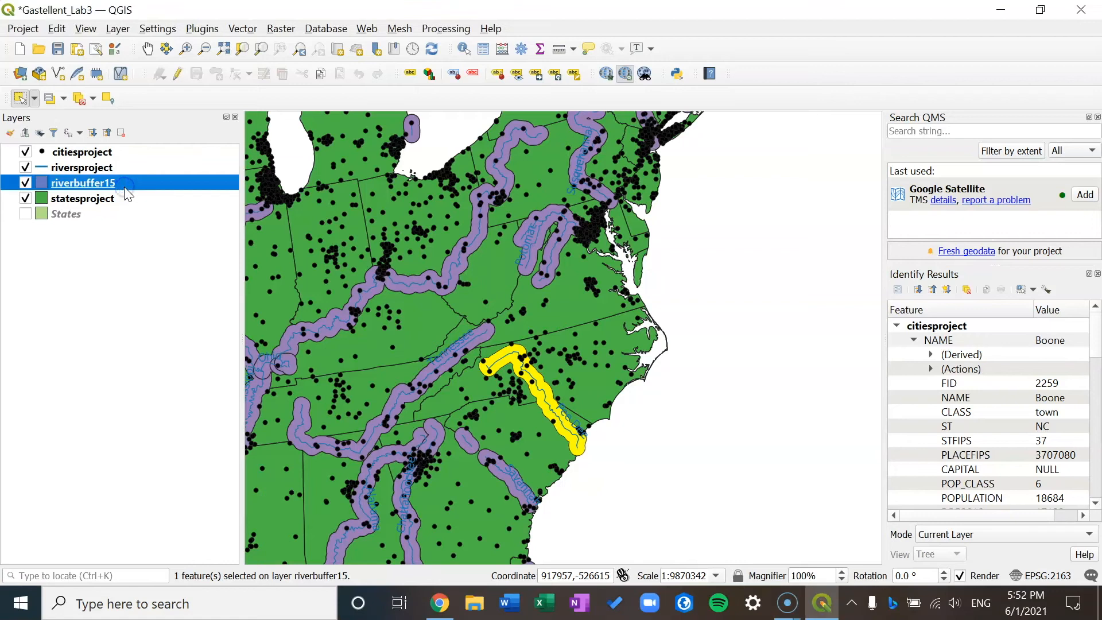
right_click(125, 189)
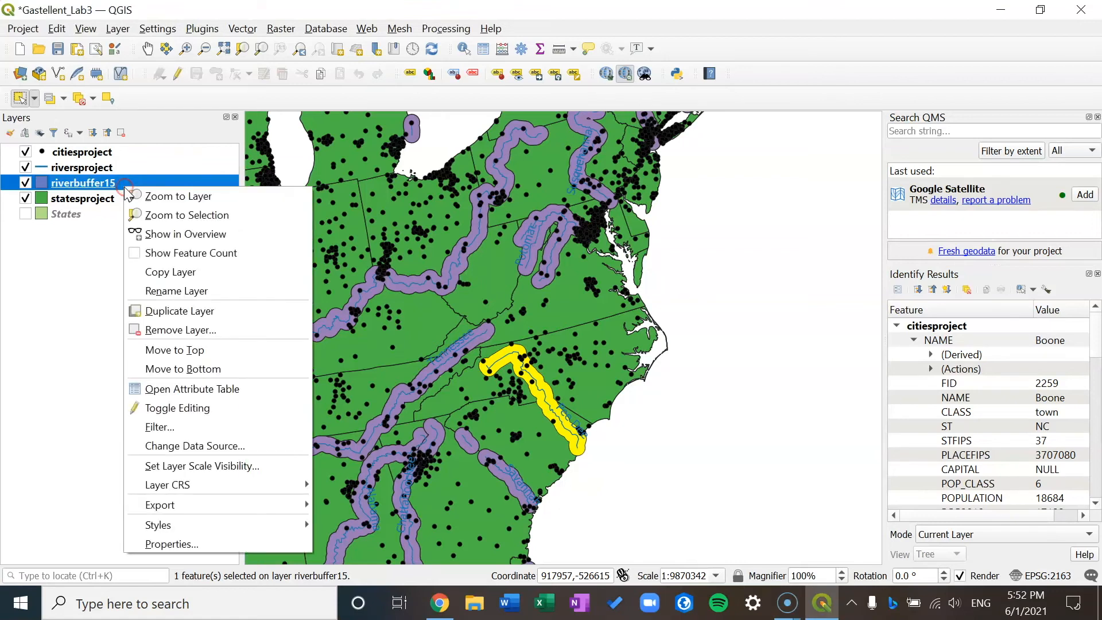
left_click(190, 390)
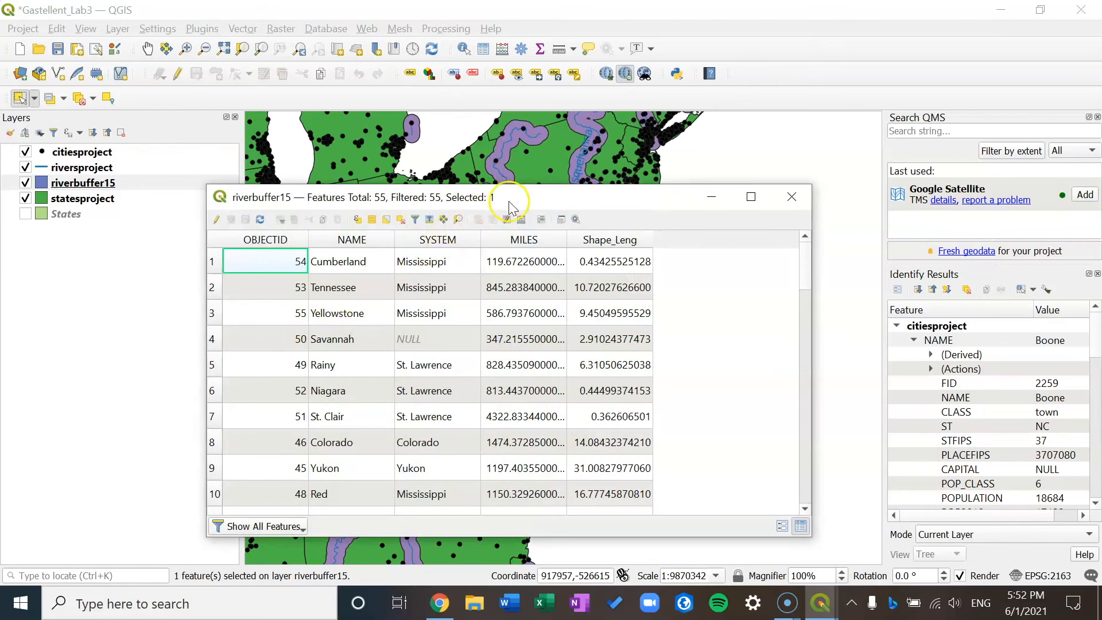
mouse_move(507, 199)
left_mouse_down()
mouse_move(482, 192)
mouse_move(497, 188)
left_mouse_up()
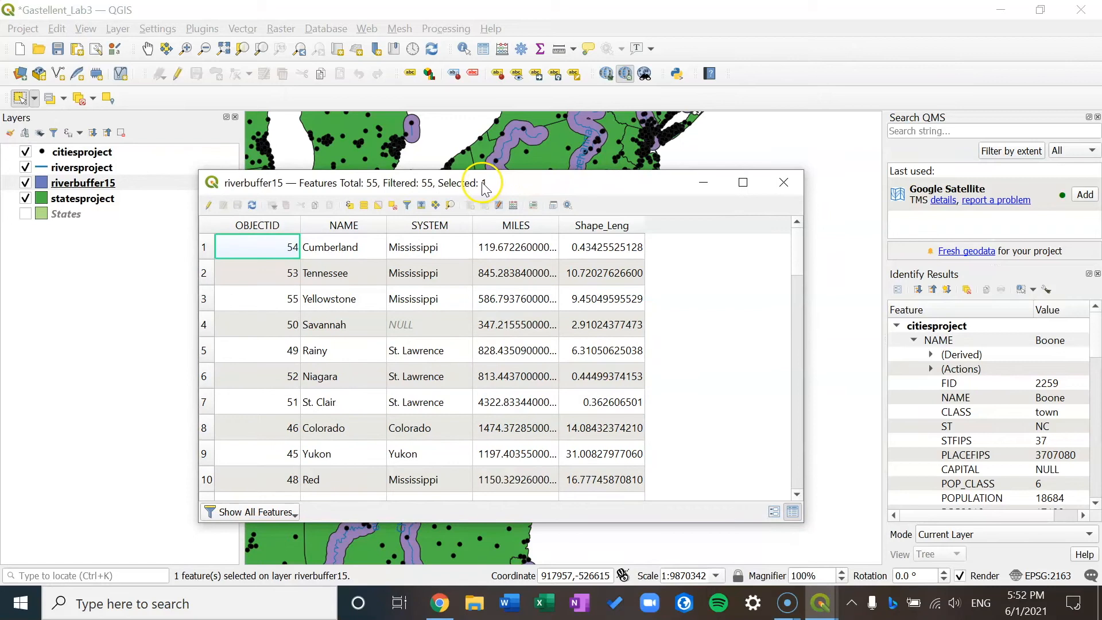
left_click(252, 512)
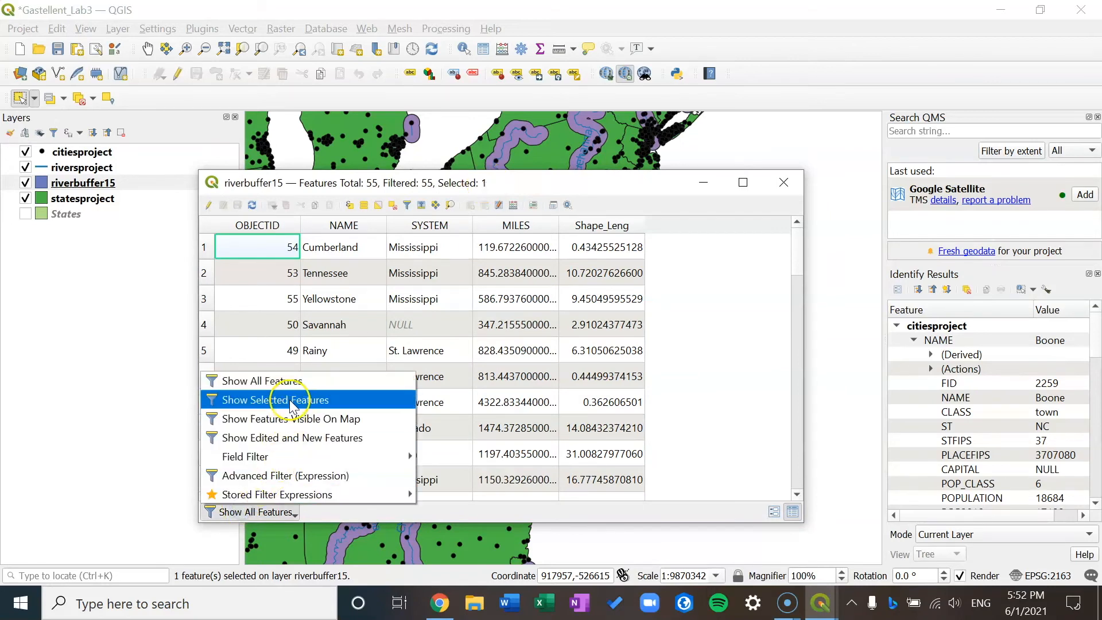
left_click(343, 399)
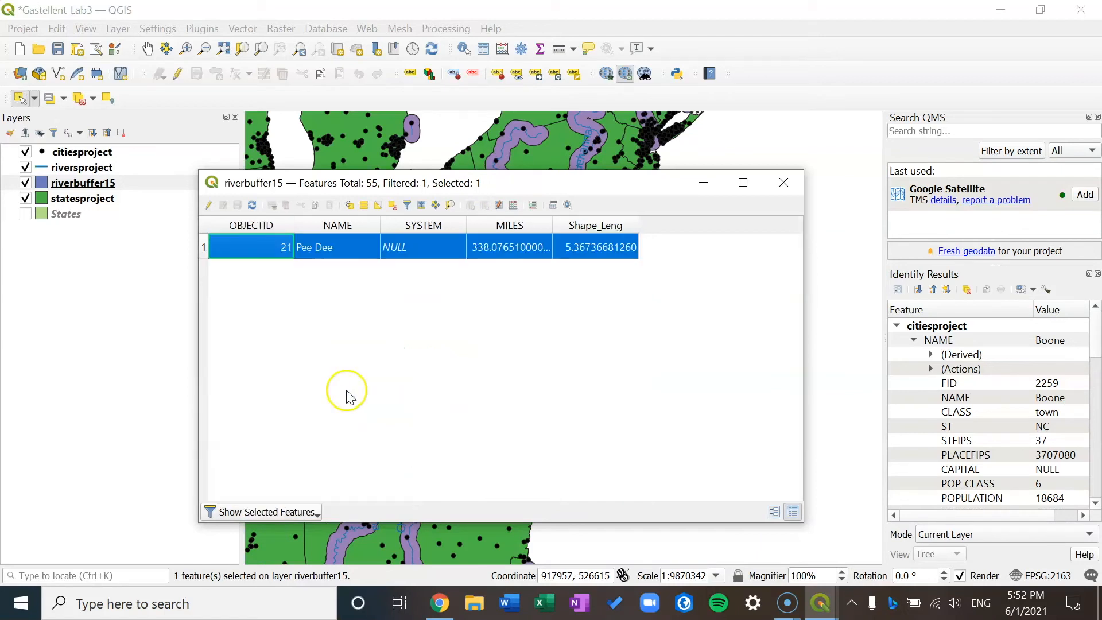
- Read the full MILES value of the selected record, and close the riverbuffer15 attribute table
left_click(466, 246)
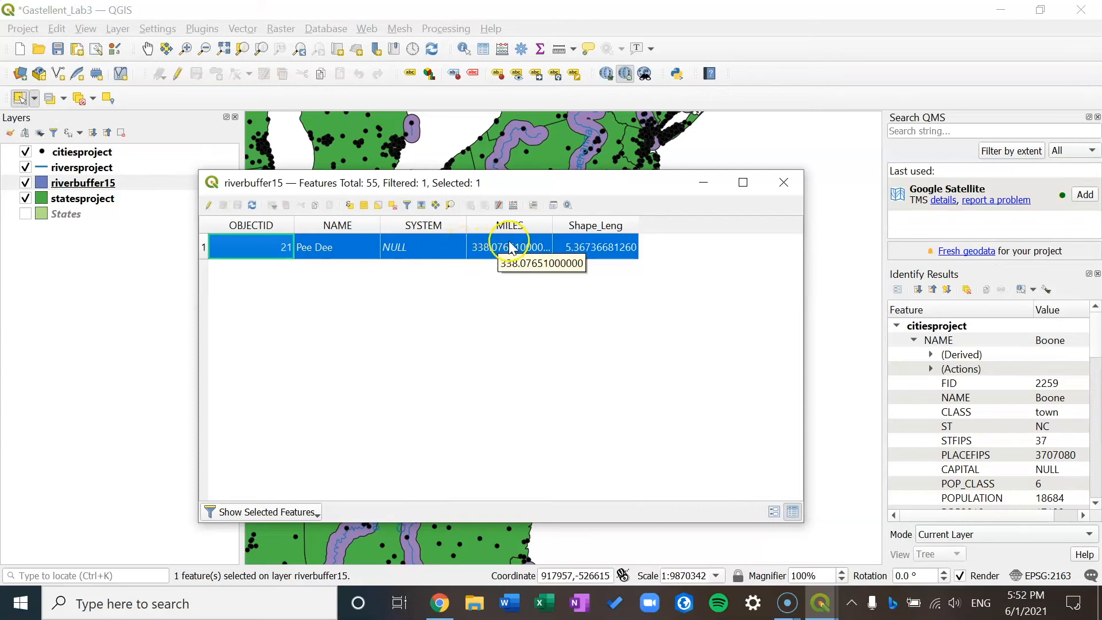
left_click(410, 280)
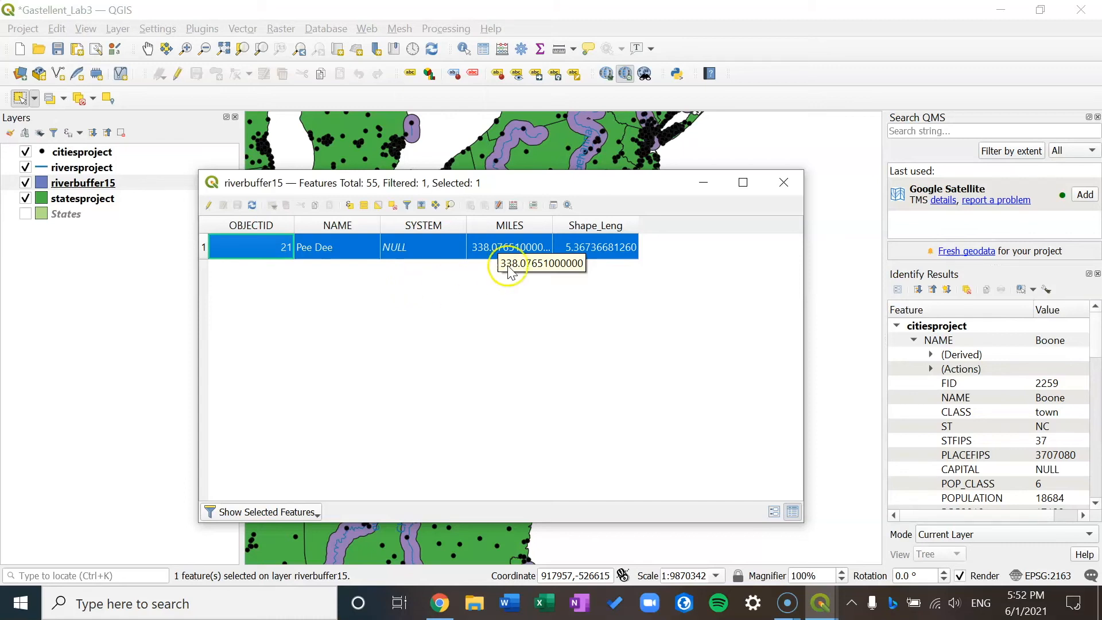
left_click(444, 311)
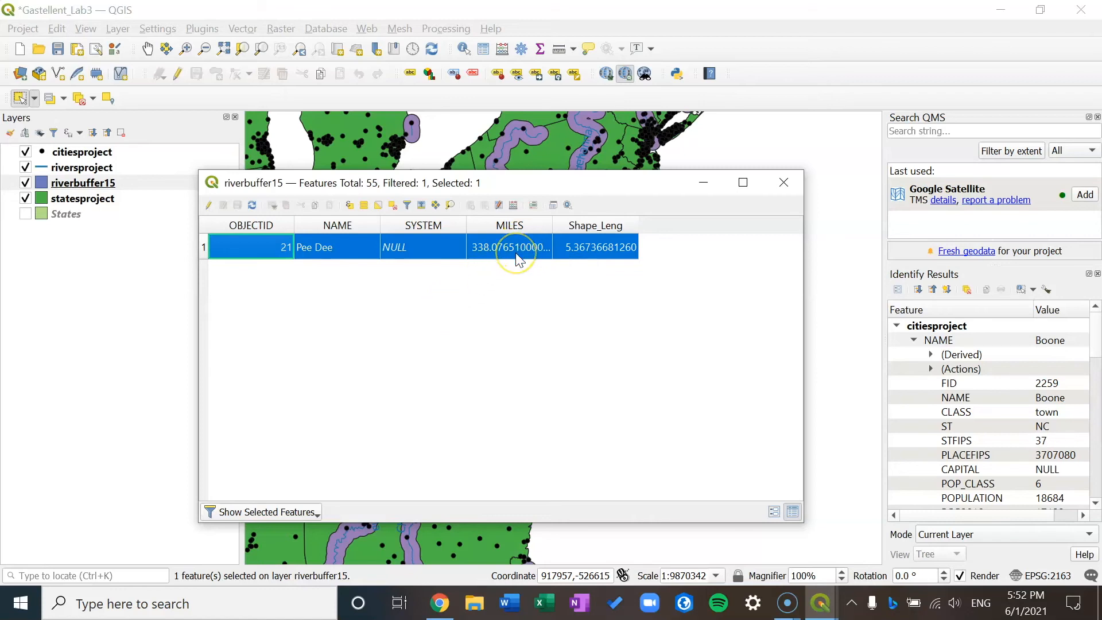
left_click(497, 256)
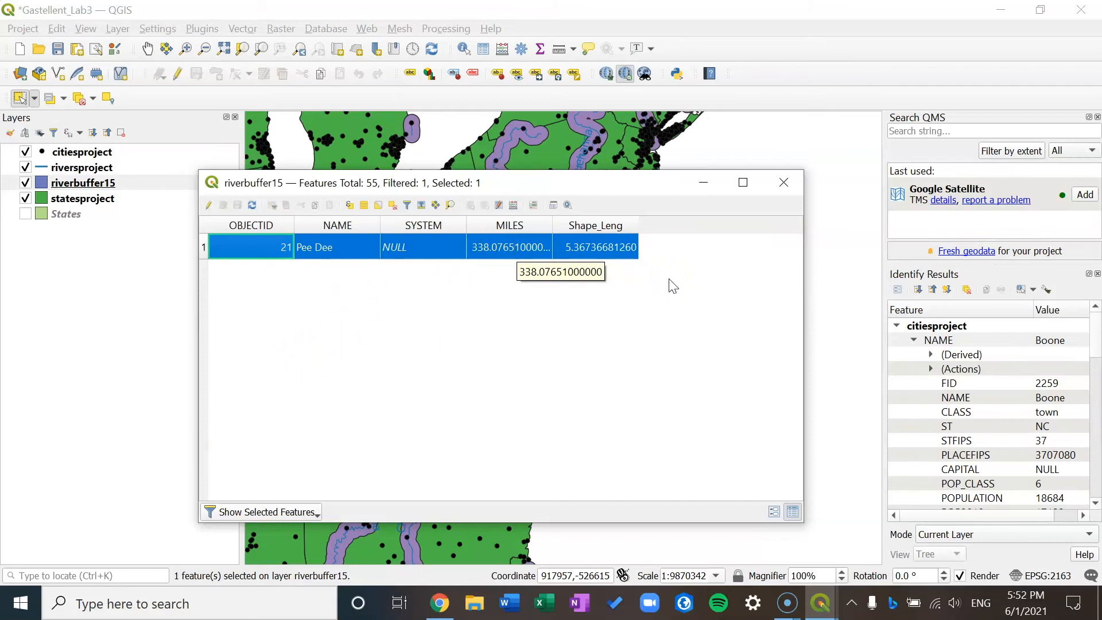
left_click(785, 184)
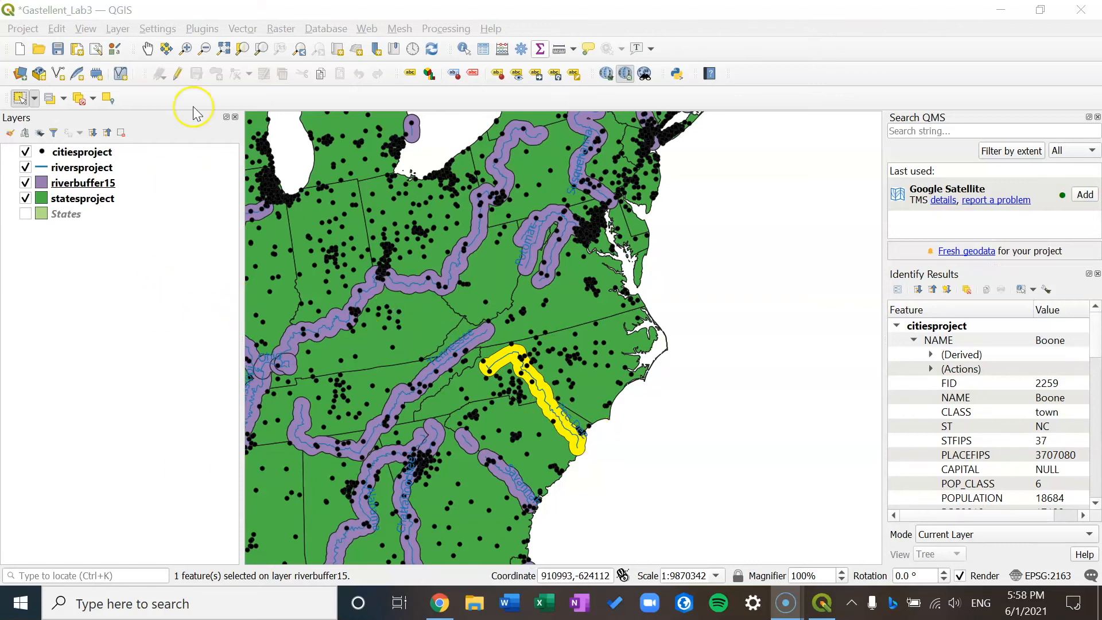
- Start Select by Location and set citiesproject as the layer to select features from
left_click(243, 29)
left_click(242, 29)
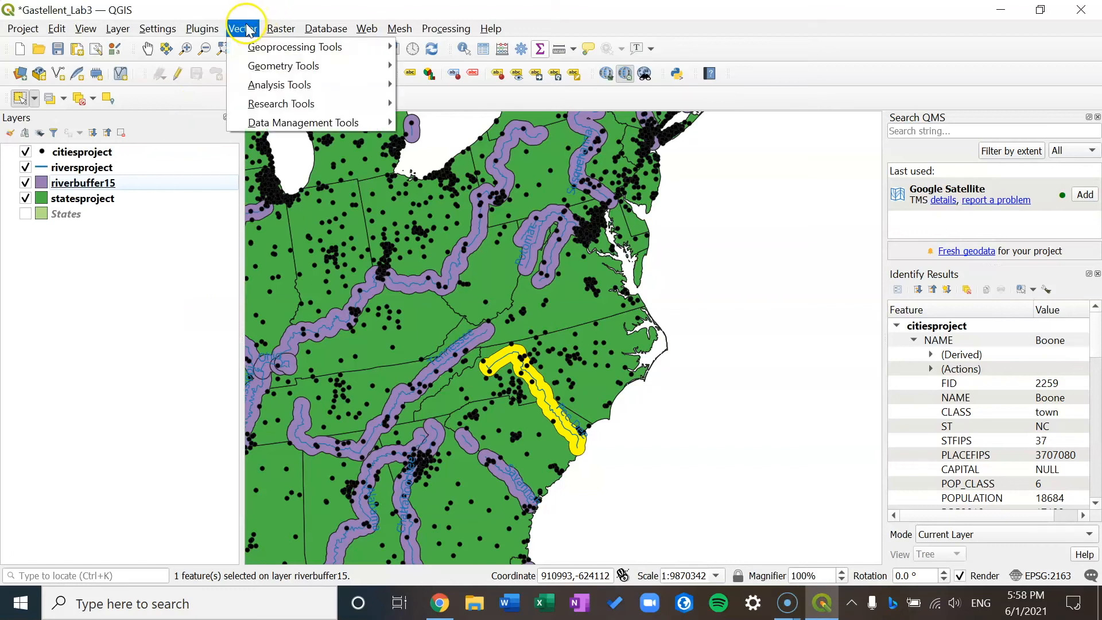
mouse_move(304, 104)
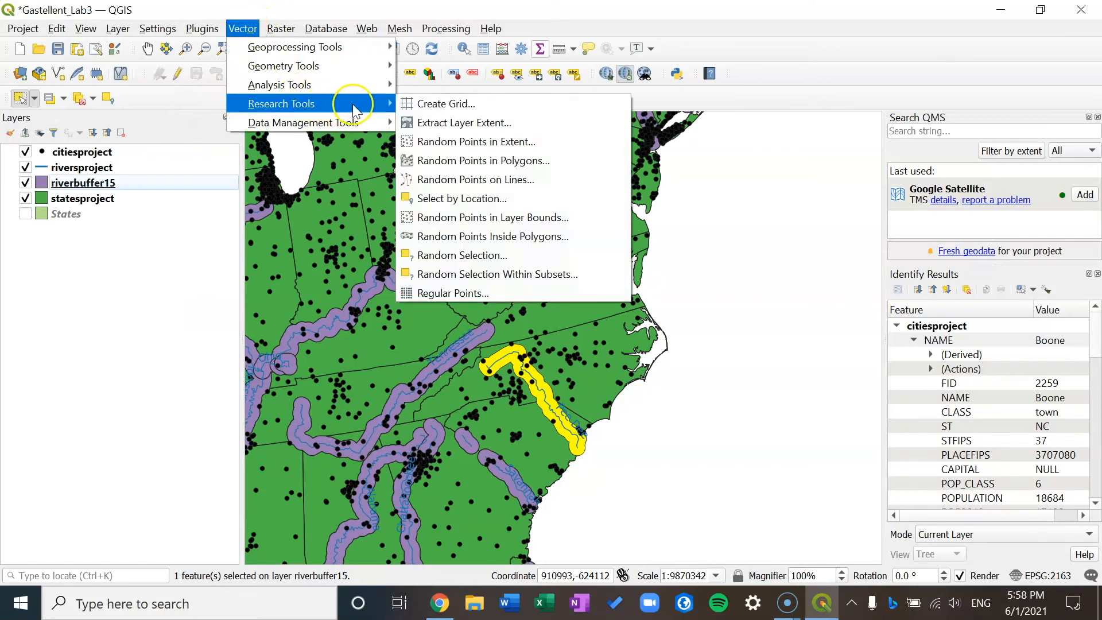
left_click(467, 198)
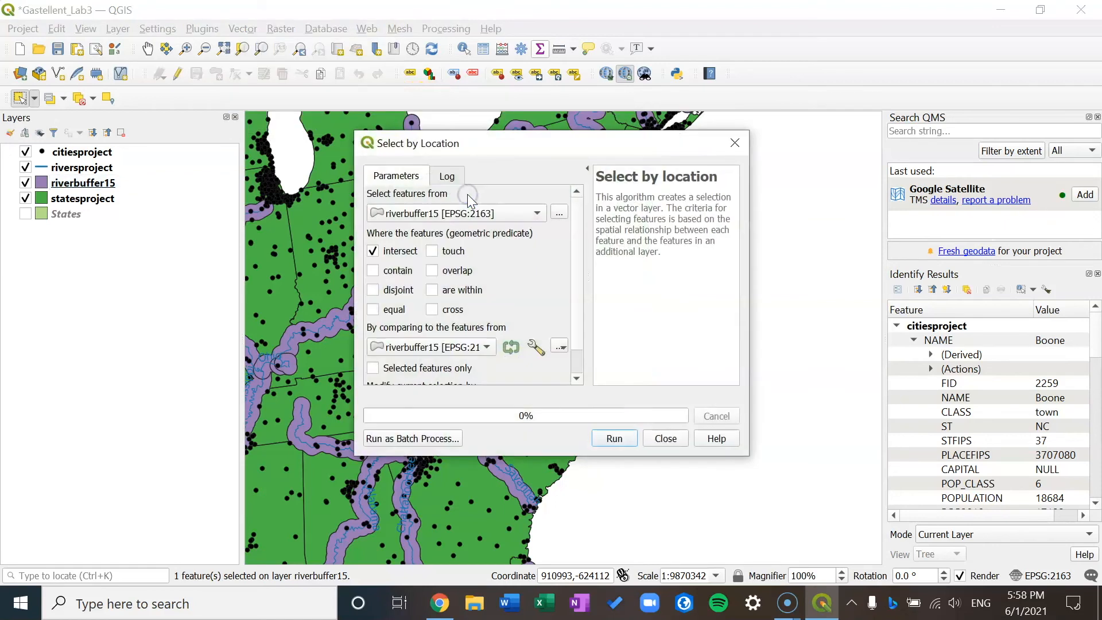
left_click(512, 214)
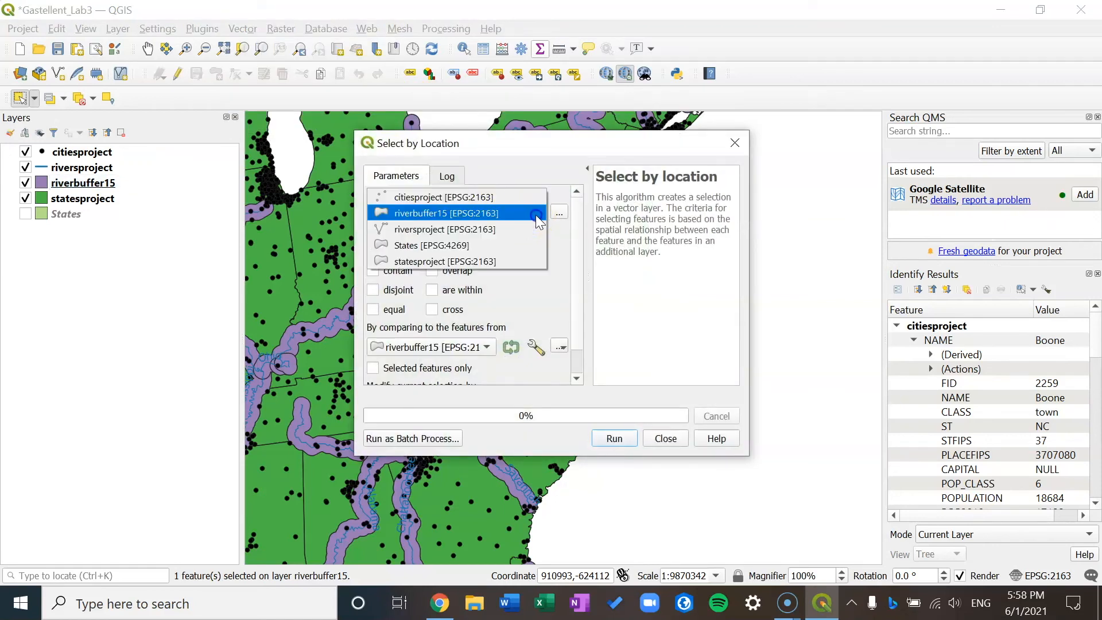
left_click(453, 196)
mouse_move(577, 245)
left_mouse_down()
mouse_move(578, 256)
mouse_move(573, 247)
left_mouse_up()
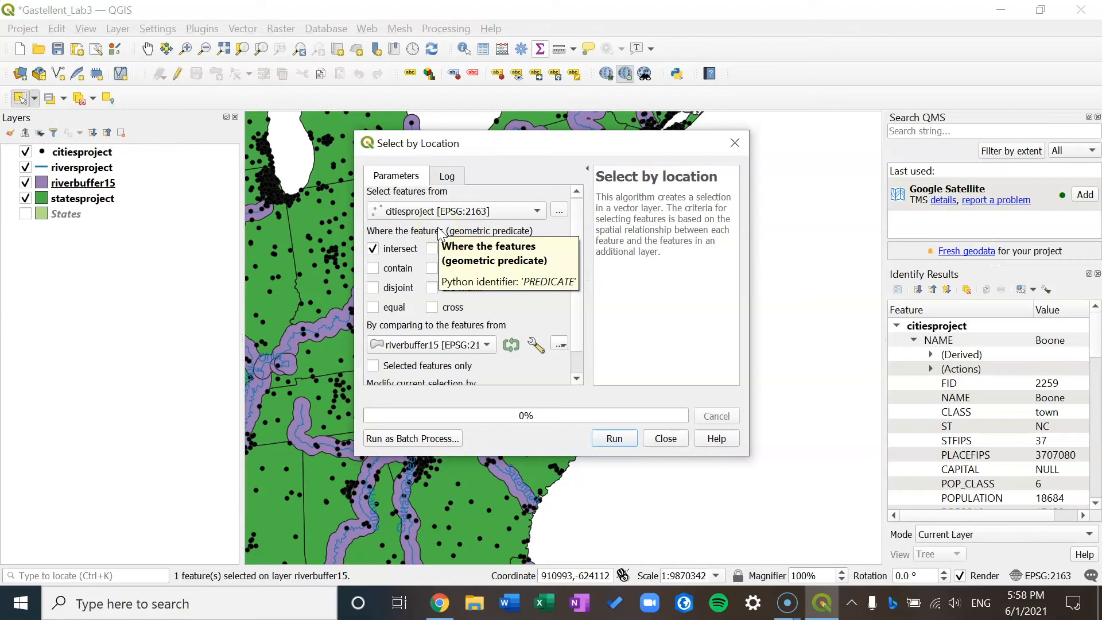
- Change the geometric predicate from intersect to are within
left_click(374, 249)
left_click(432, 290)
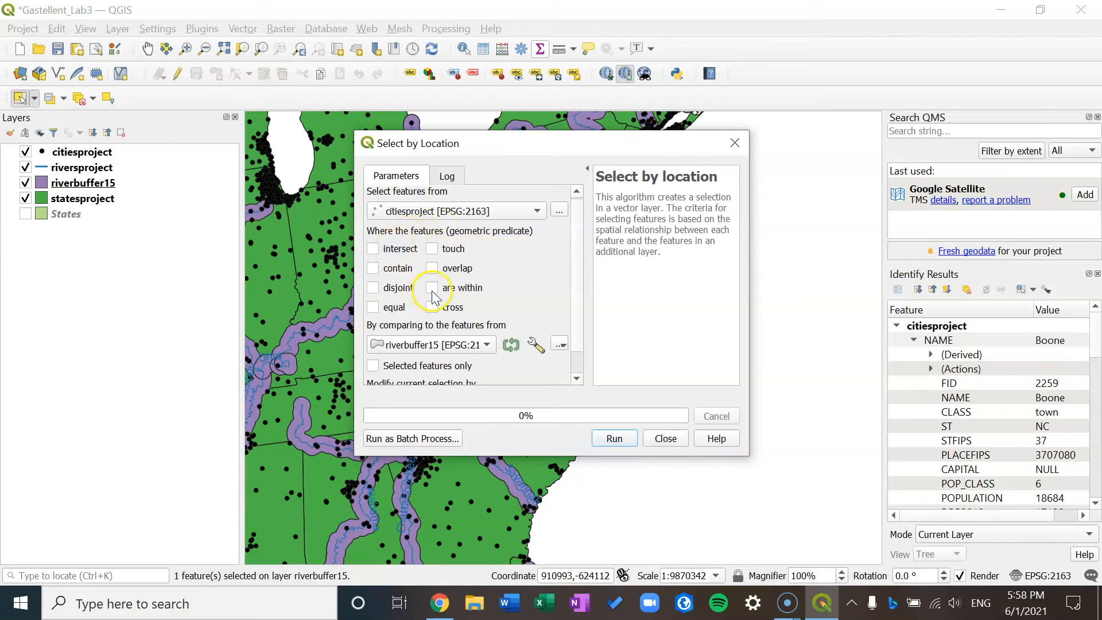
scroll(579, 289, "down", 1)
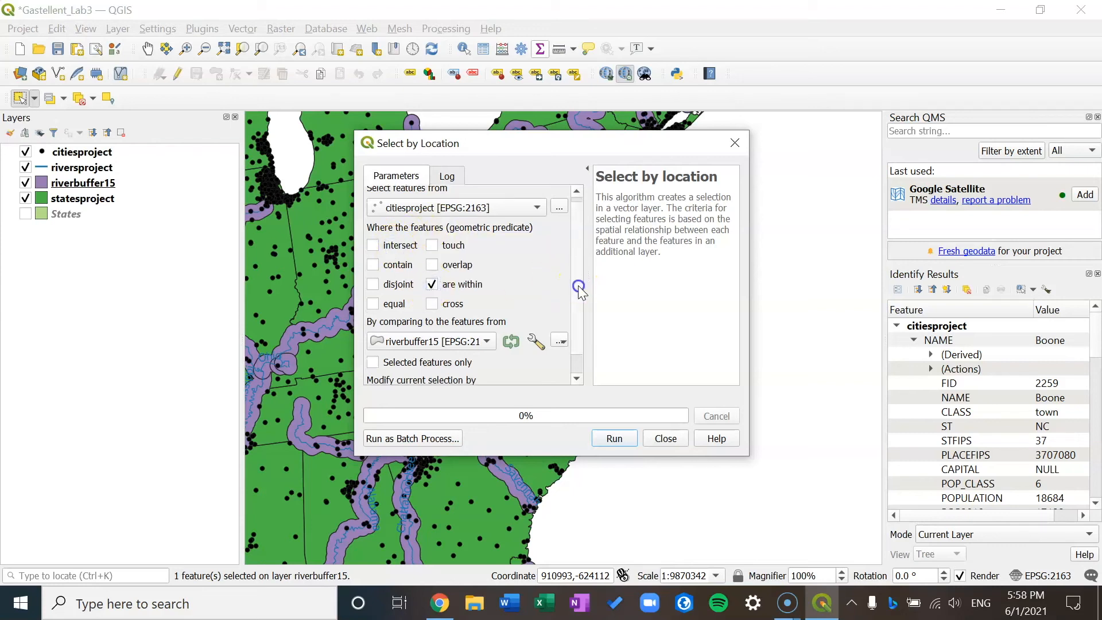
scroll(578, 289, "down", 1)
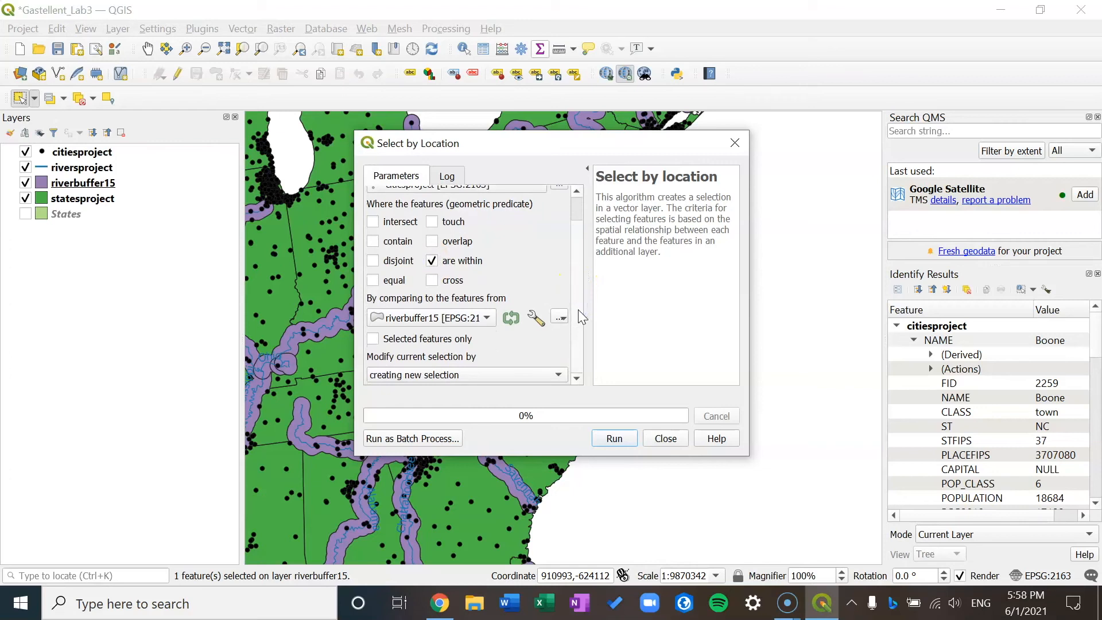
- Compare against only the selected features of riverbuffer15, run the selection as a new selection, and close the tool
left_click(434, 323)
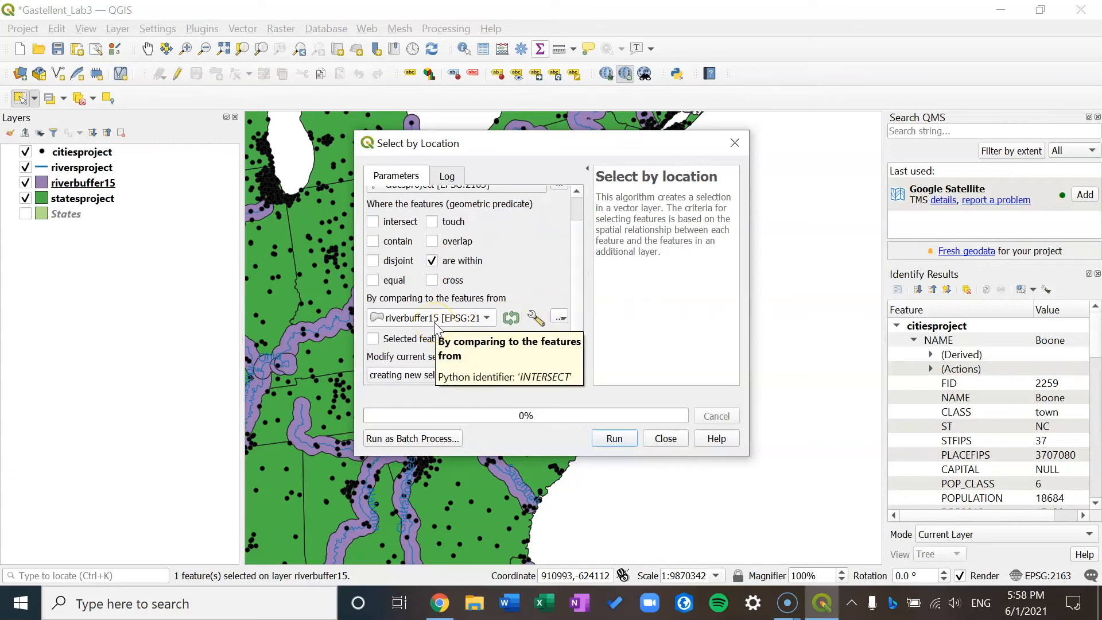
left_click(432, 320)
left_click(388, 337)
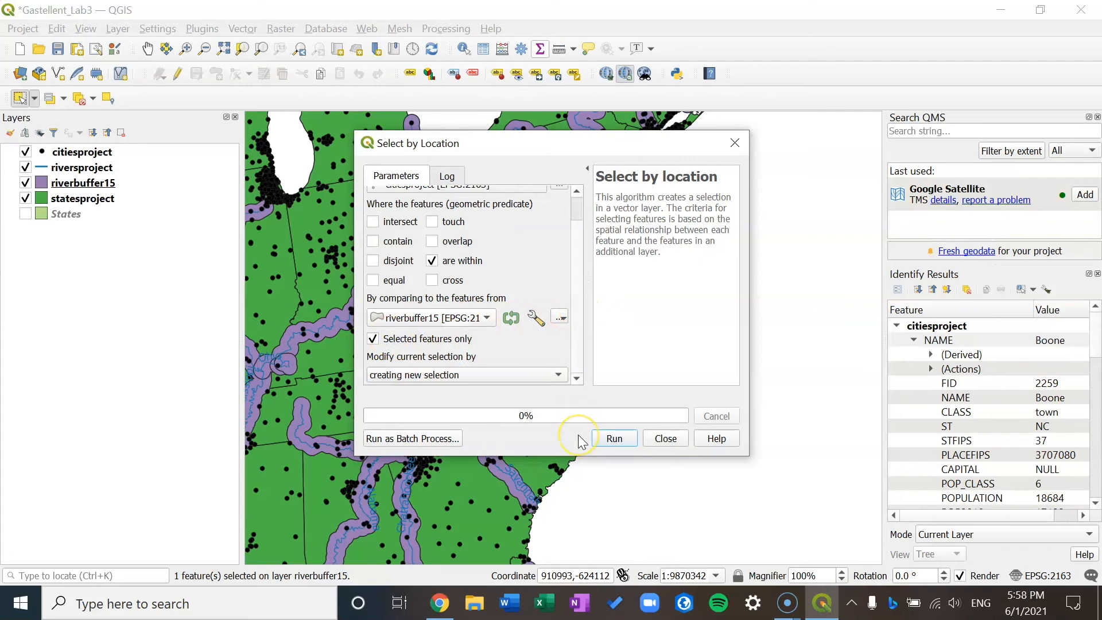
left_click(613, 439)
left_click(653, 441)
left_click(20, 603)
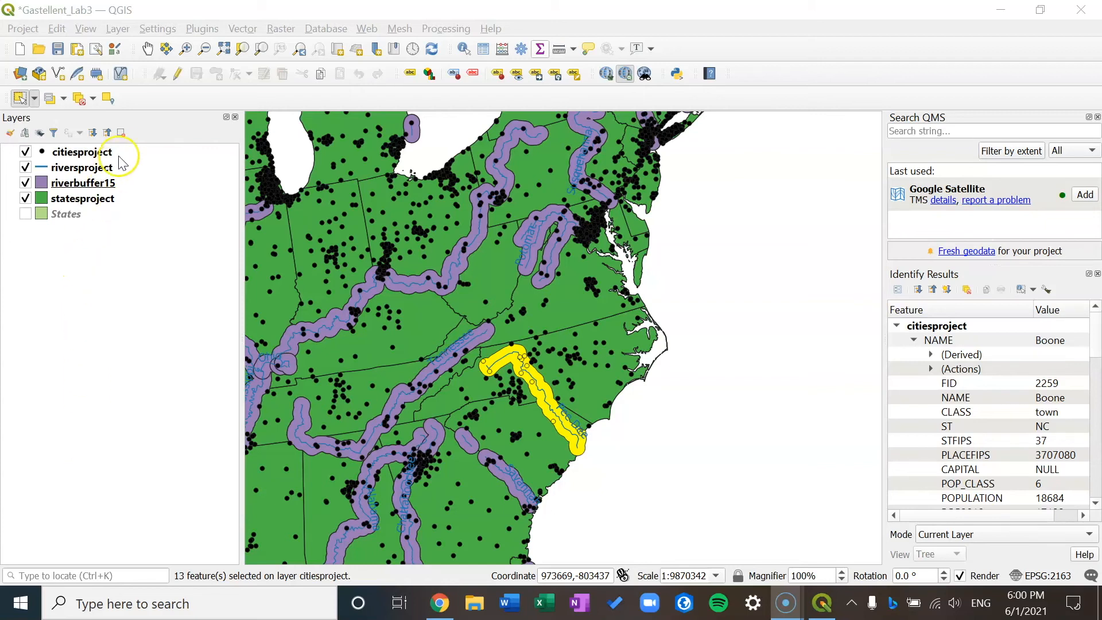
- Open the citiesproject attribute table, show only the selected features, and look through the list of cities
left_click(112, 151)
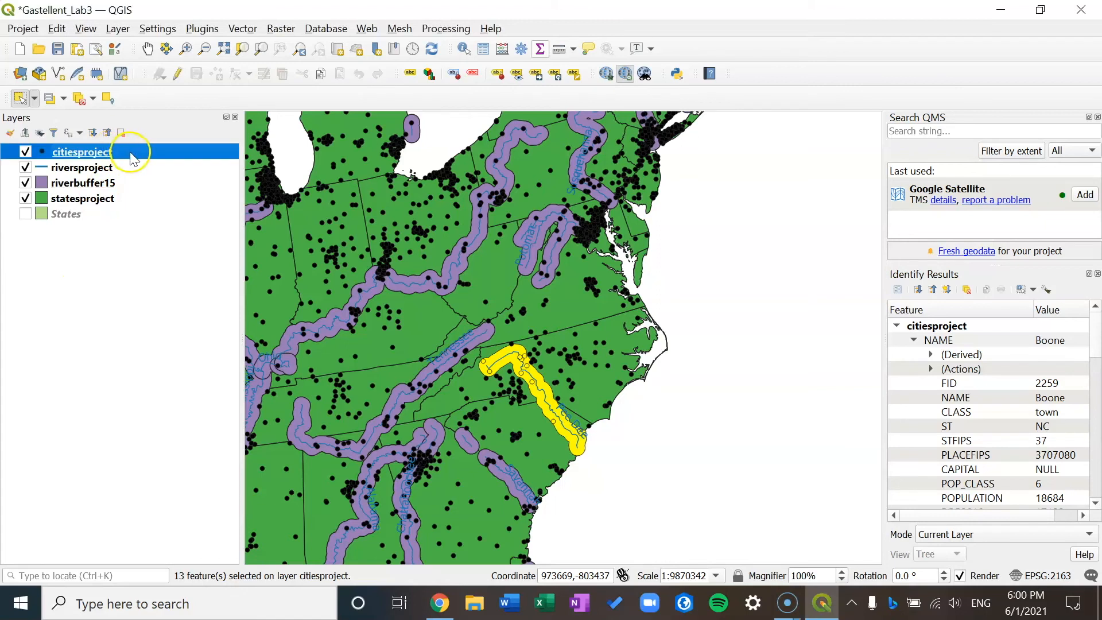
right_click(131, 154)
left_click(204, 335)
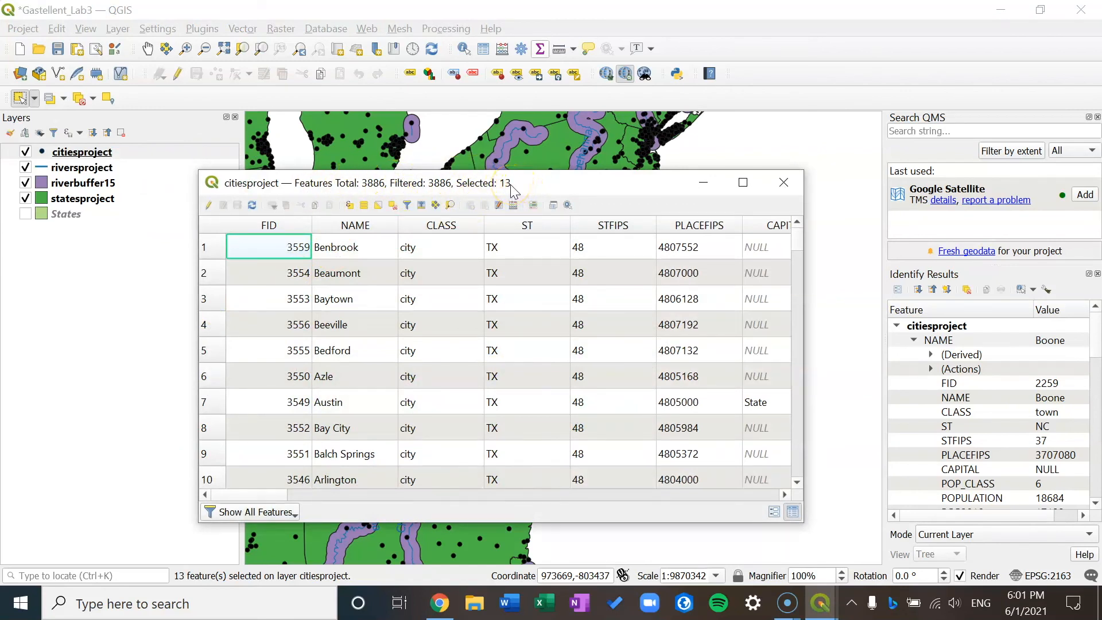
left_click(276, 511)
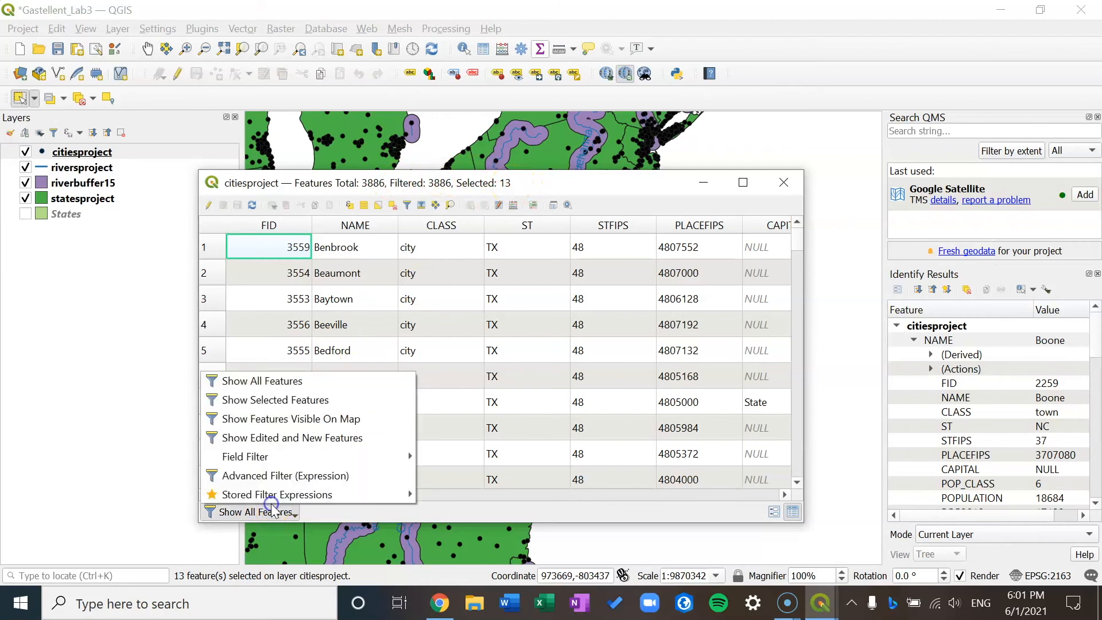
left_click(308, 401)
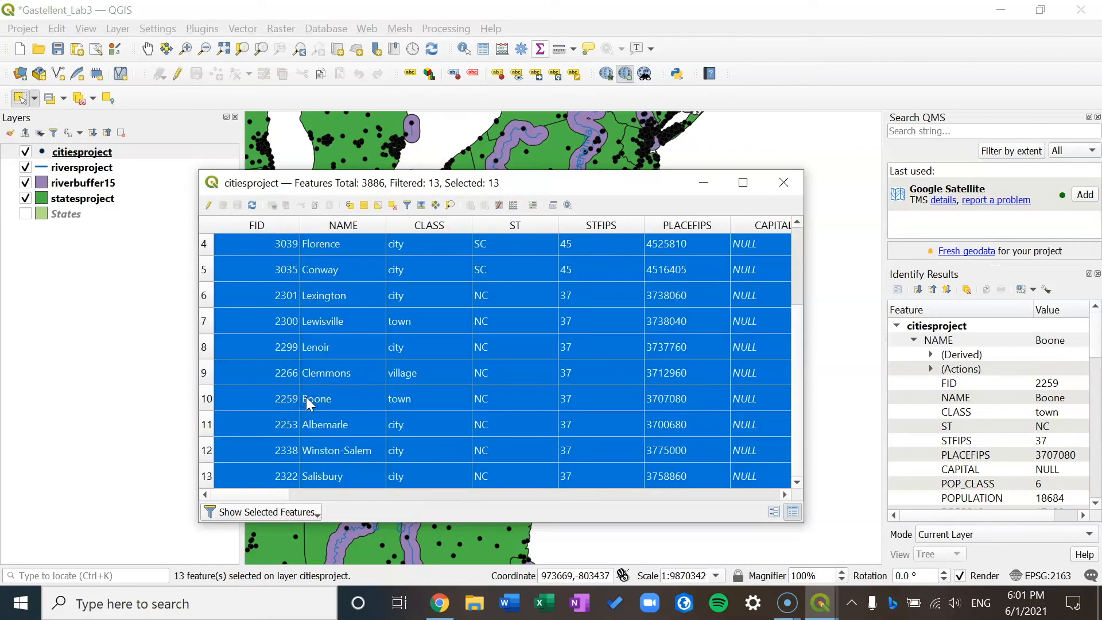
left_click(796, 280)
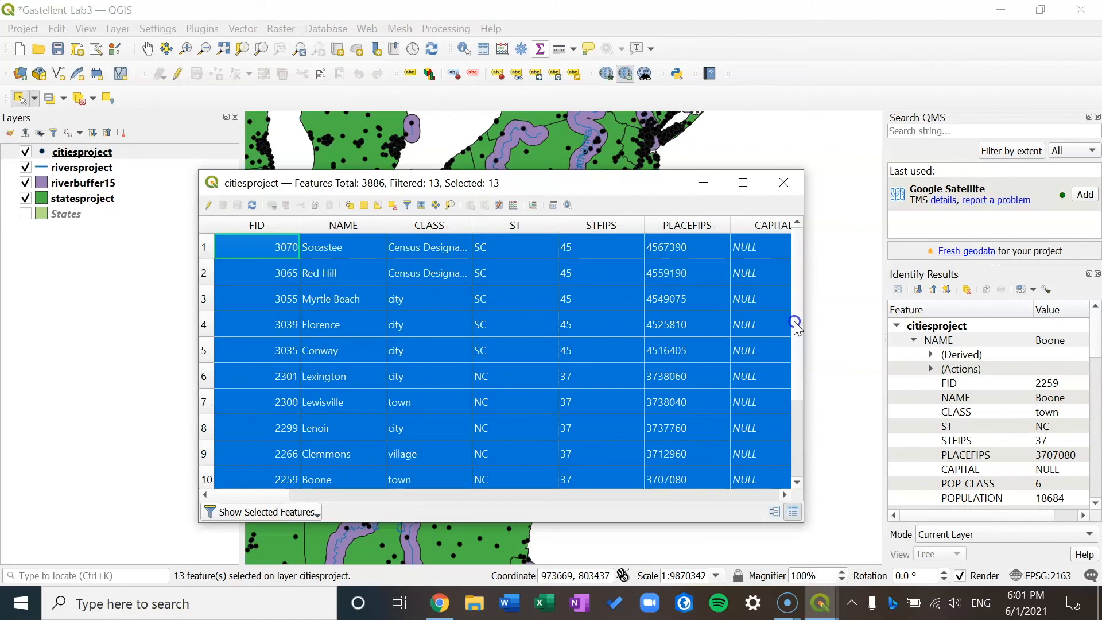
left_click_drag(799, 339, 802, 396)
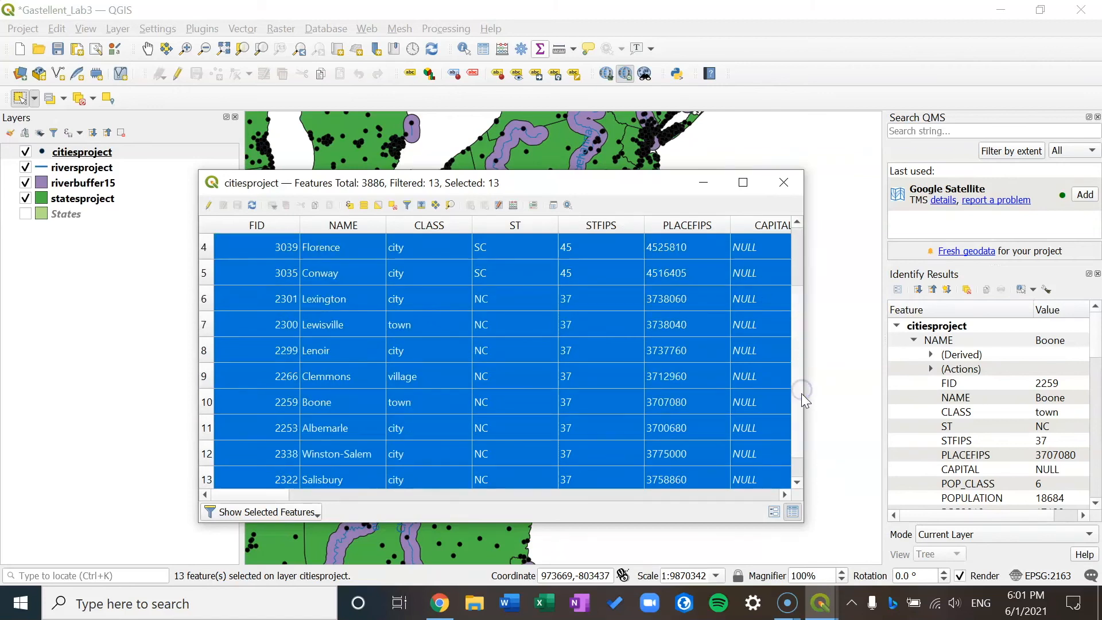
scroll(776, 260, "up", 1)
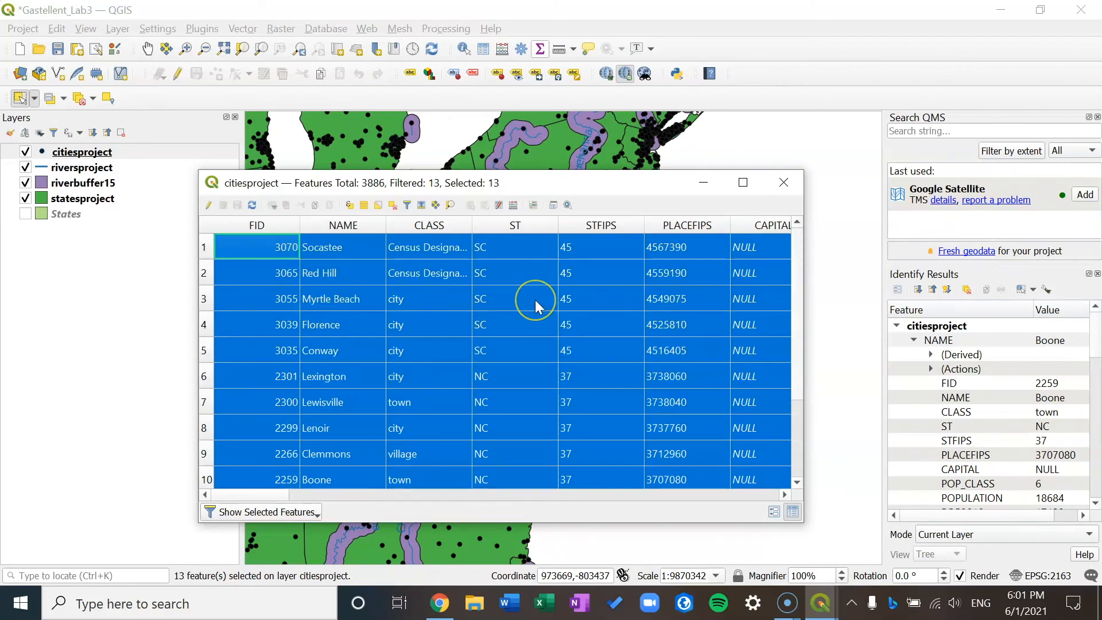
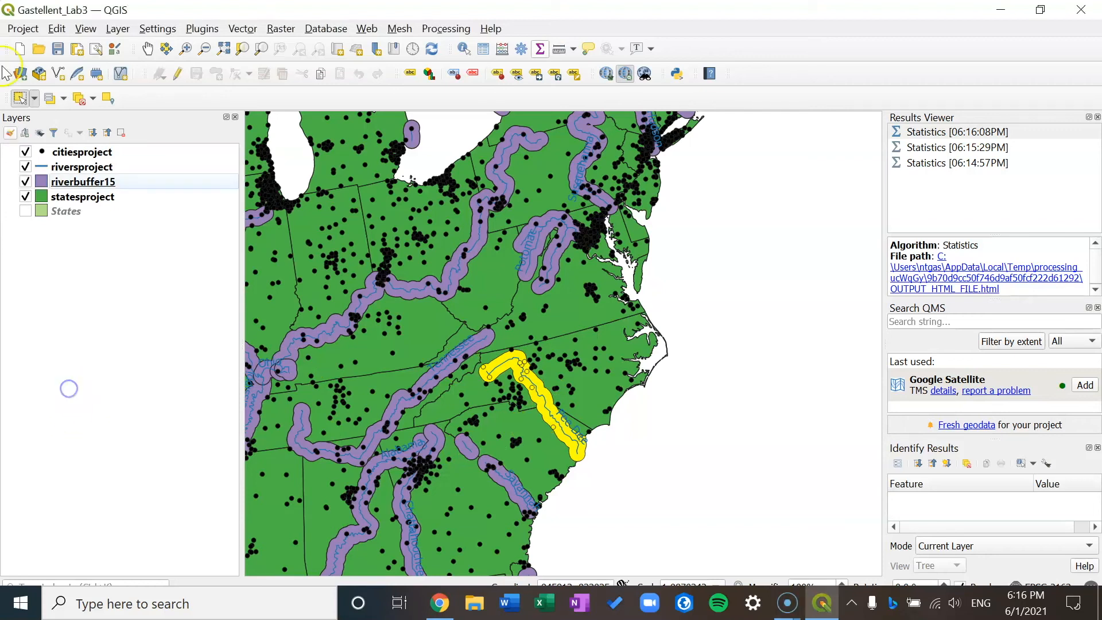
- Save the Gastellent_Lab3 project
left_click(22, 28)
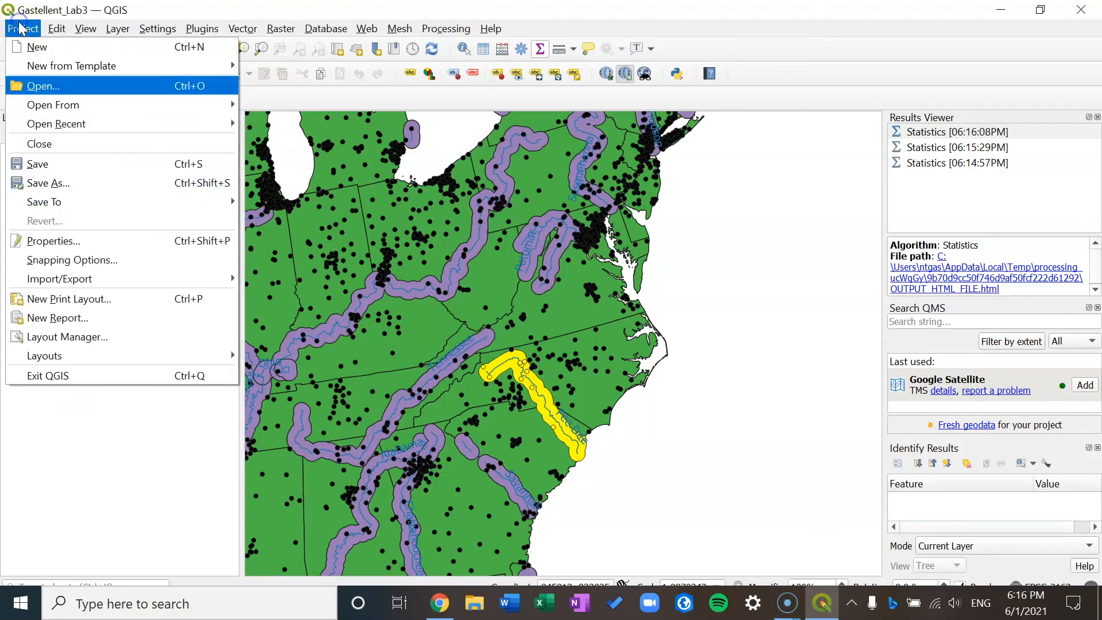
left_click(42, 164)
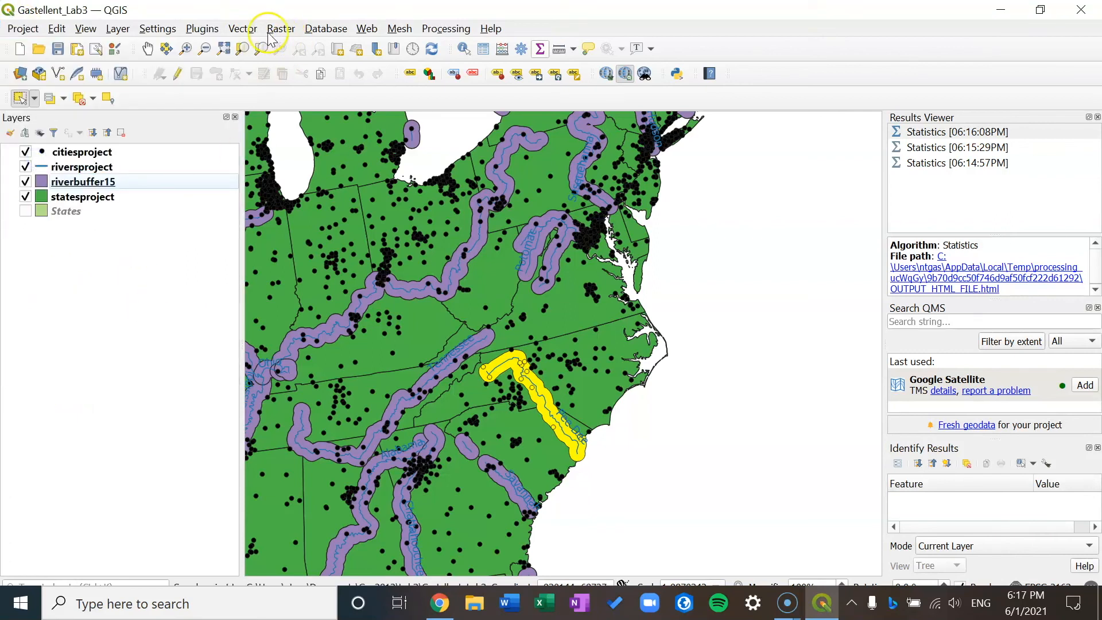
- Start Basic Statistics for Fields with citiesproject as the input layer, limited to selected features only
left_click(243, 30)
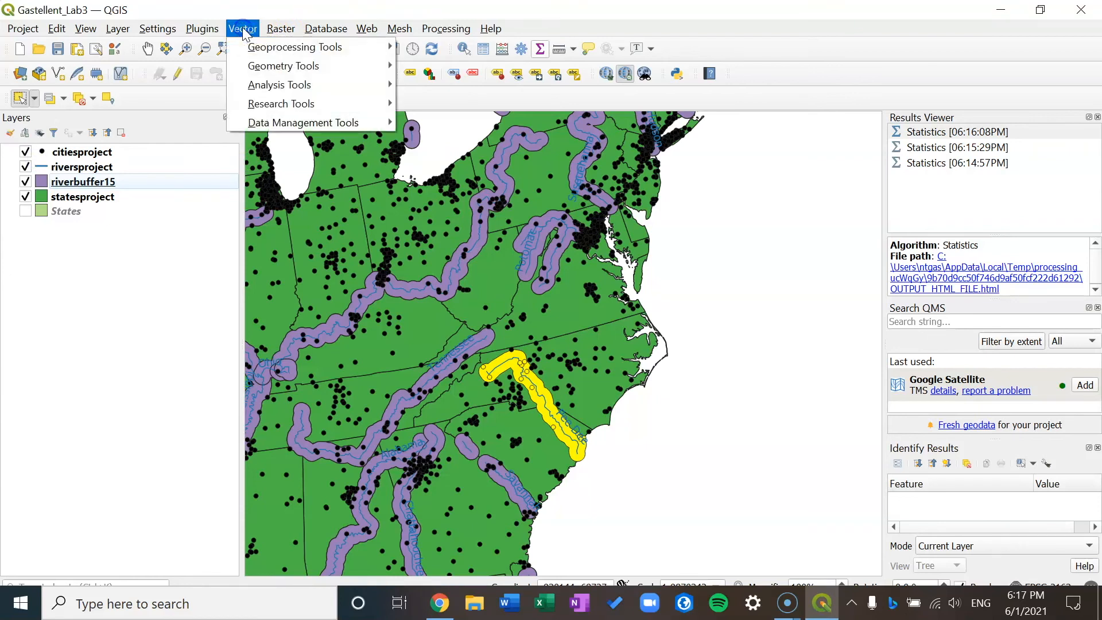
mouse_move(277, 89)
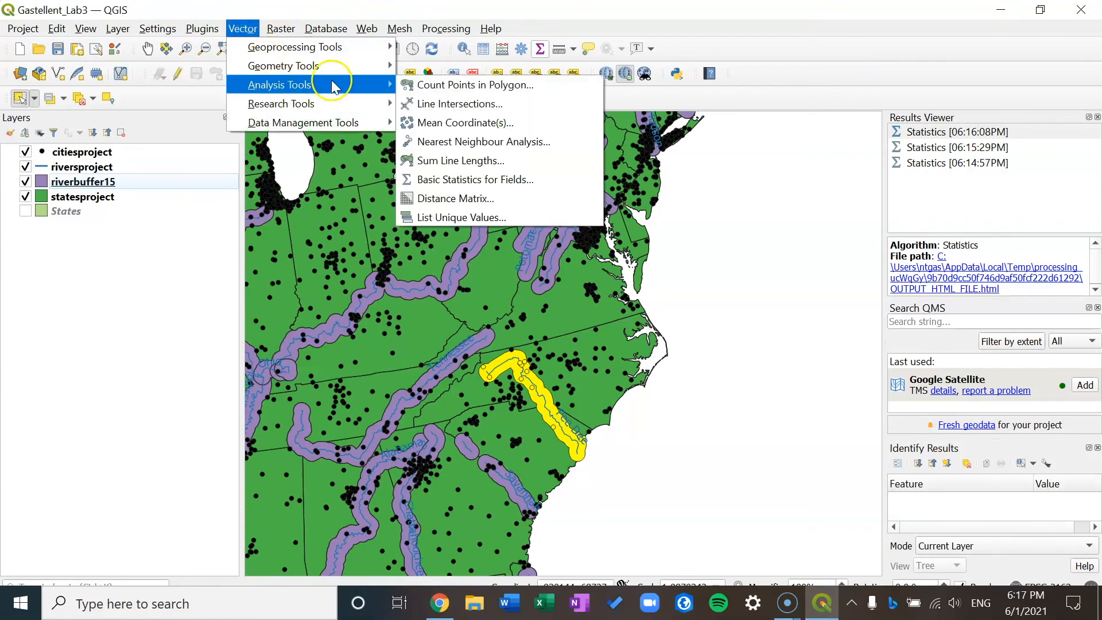
left_click(468, 183)
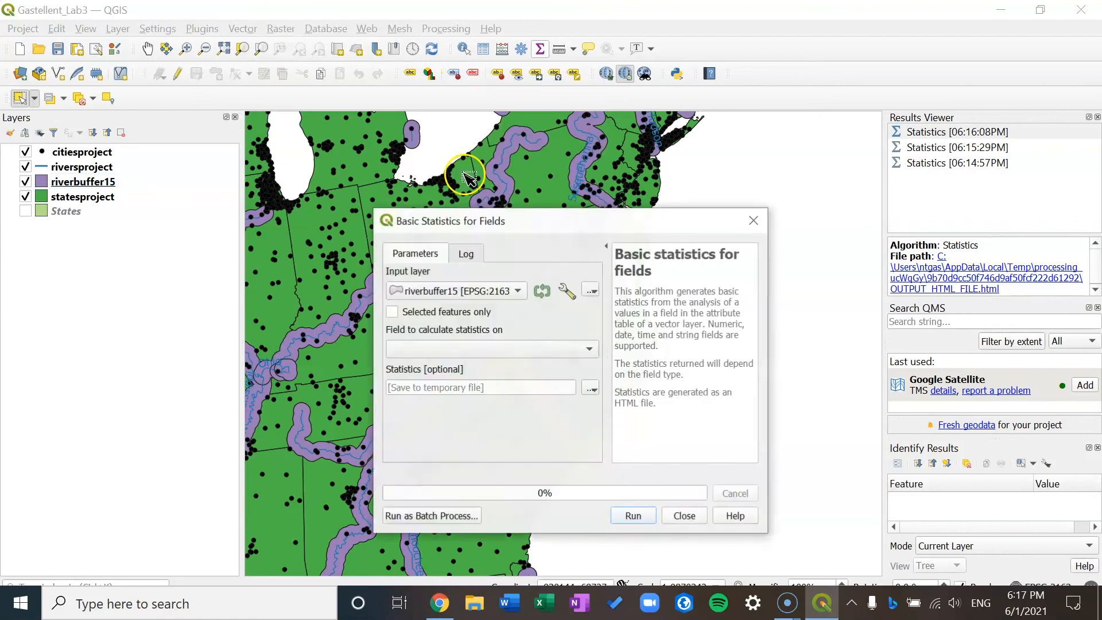
left_click(468, 290)
left_click(496, 278)
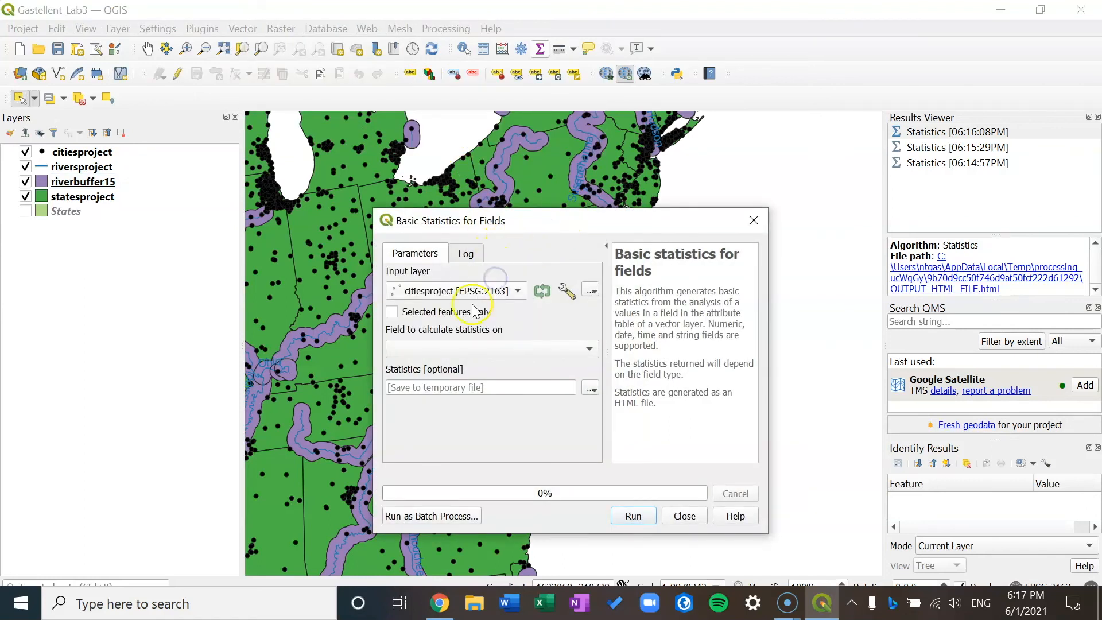
left_click(441, 313)
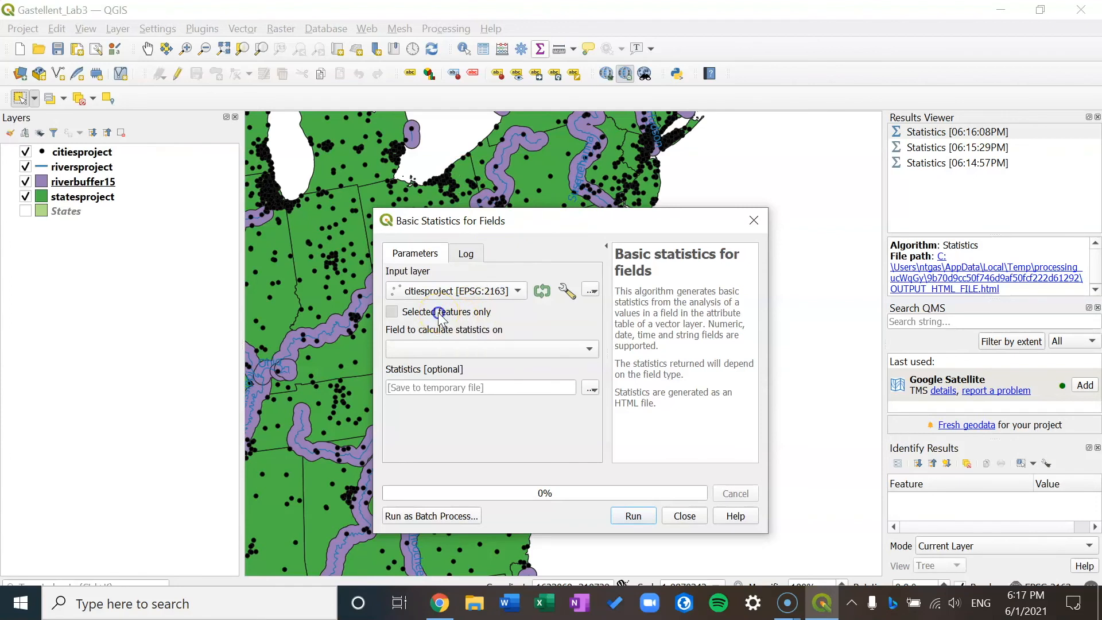
- Choose POPULATION as the field to calculate statistics on, keep the temporary output file, and run the tool
left_click_drag(566, 228, 548, 193)
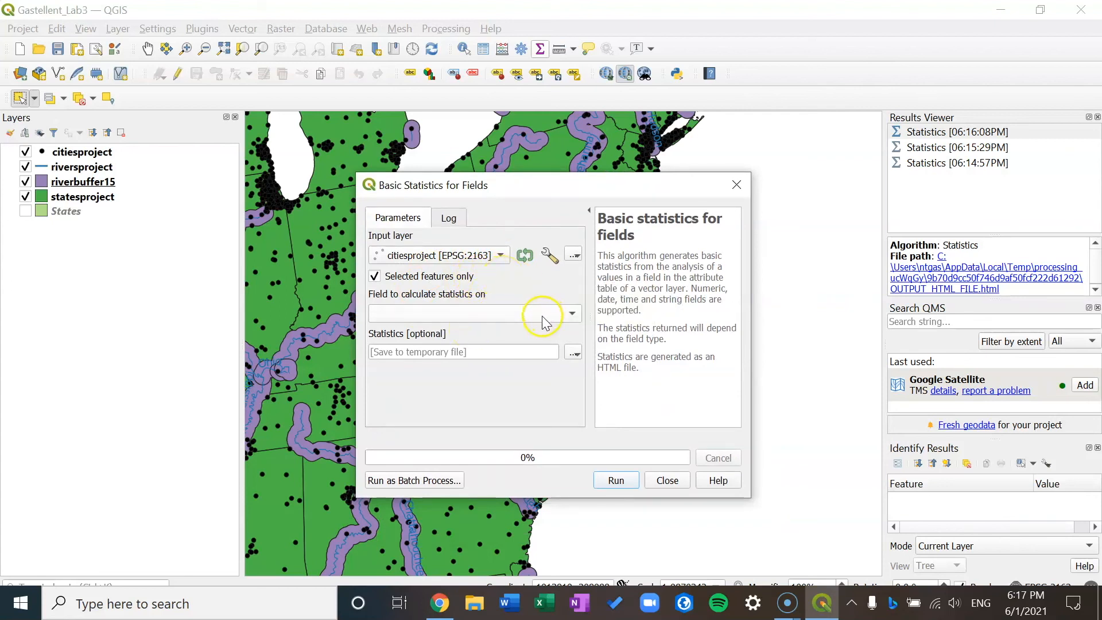
left_click(542, 315)
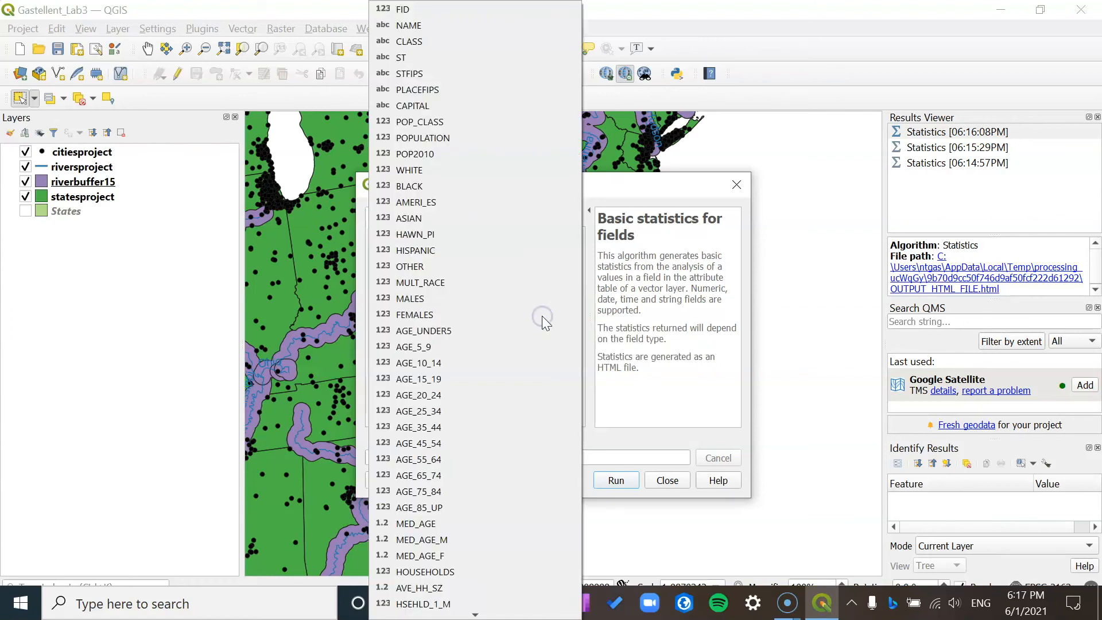
left_click(506, 140)
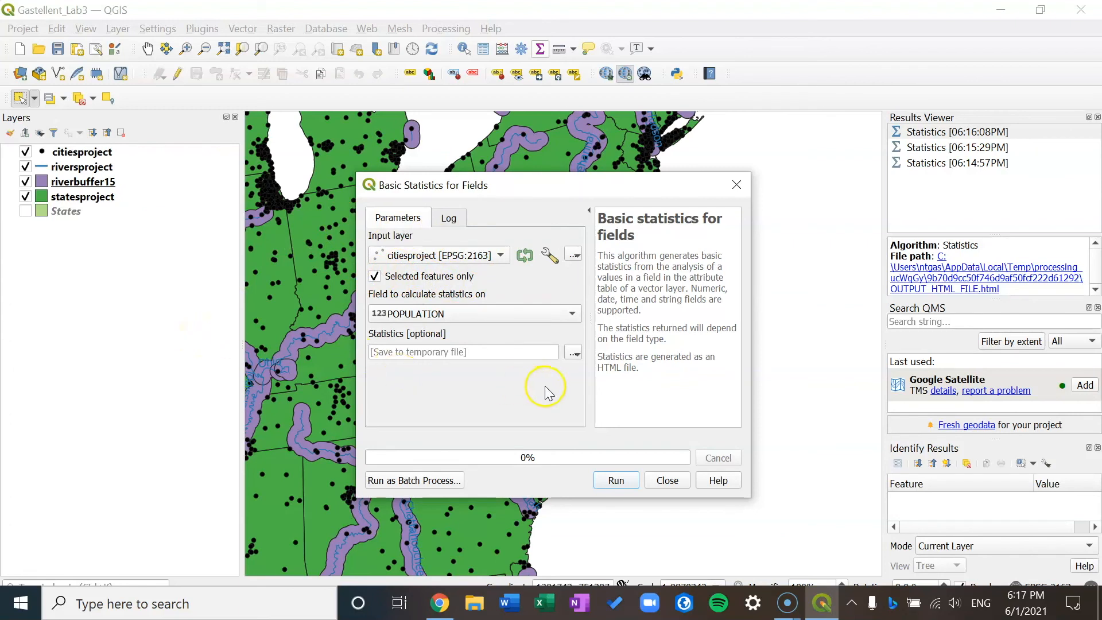
left_click(614, 478)
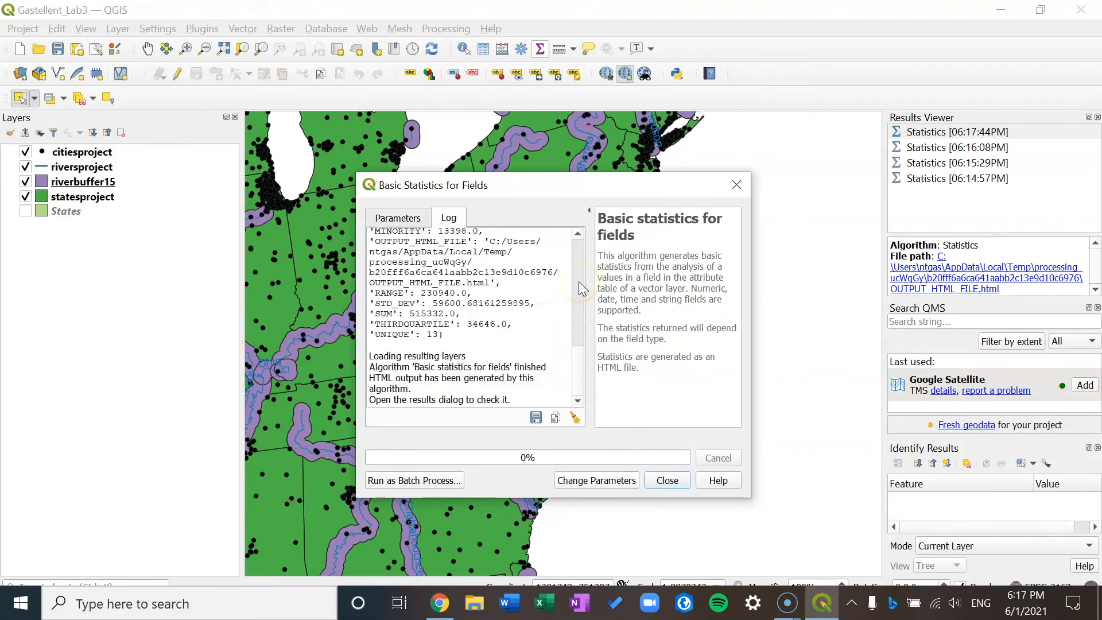
- Read through the Basic Statistics for Fields log, including the input parameters and calculated values, and close the tool
scroll(579, 285, "up", 10)
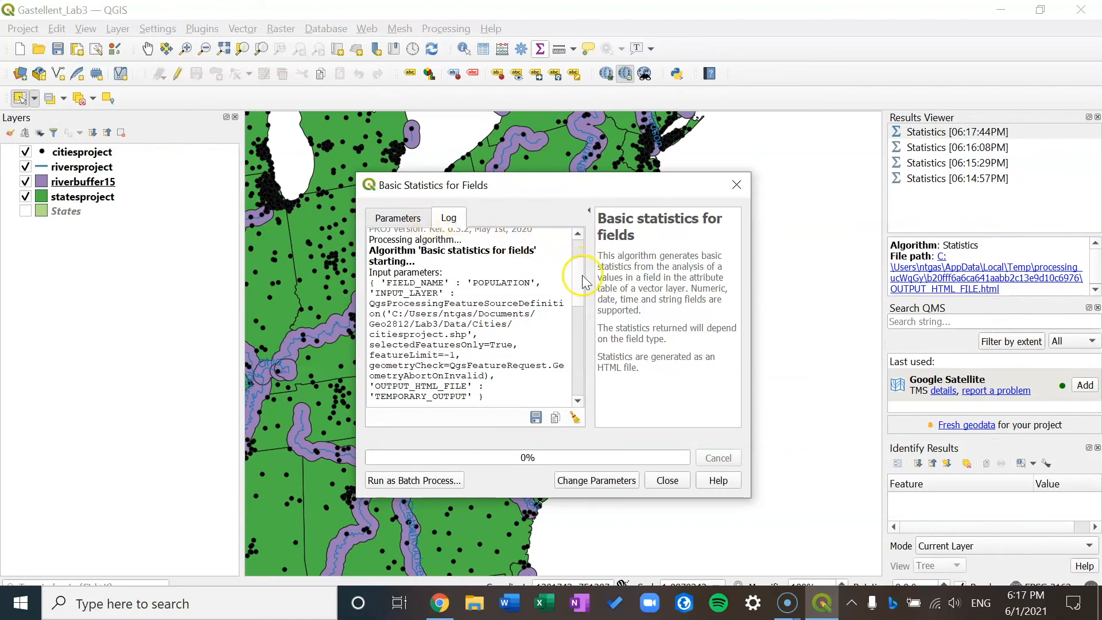
scroll(583, 302, "down", 3)
scroll(583, 301, "down", 9)
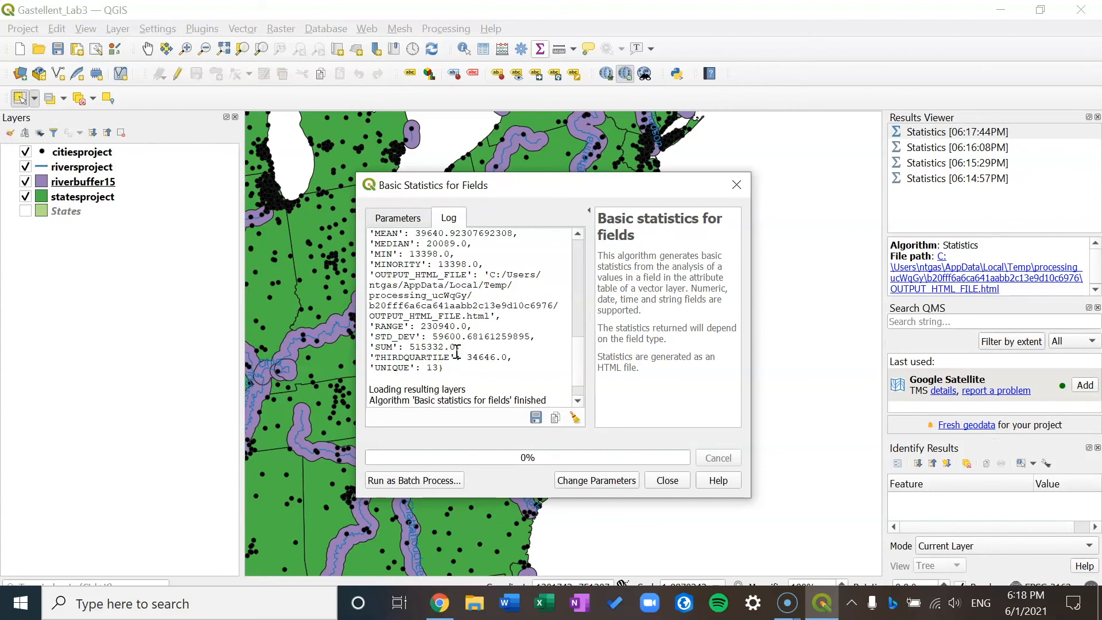
left_click(661, 479)
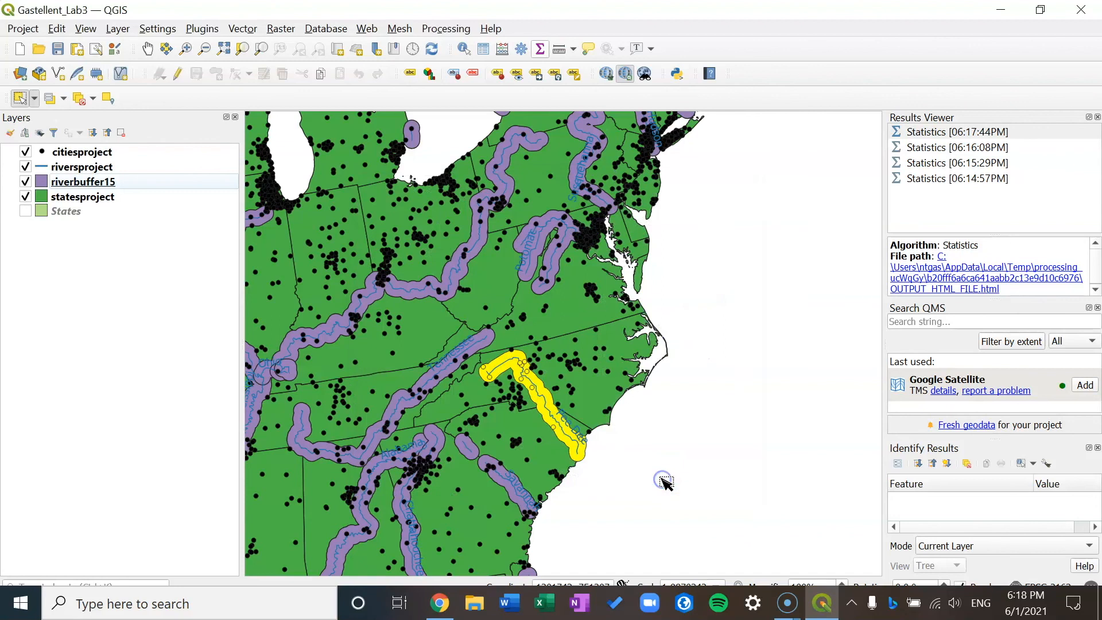
- Open the most recent Statistics result in the web browser and read the POPULATION statistics
double_click(946, 133)
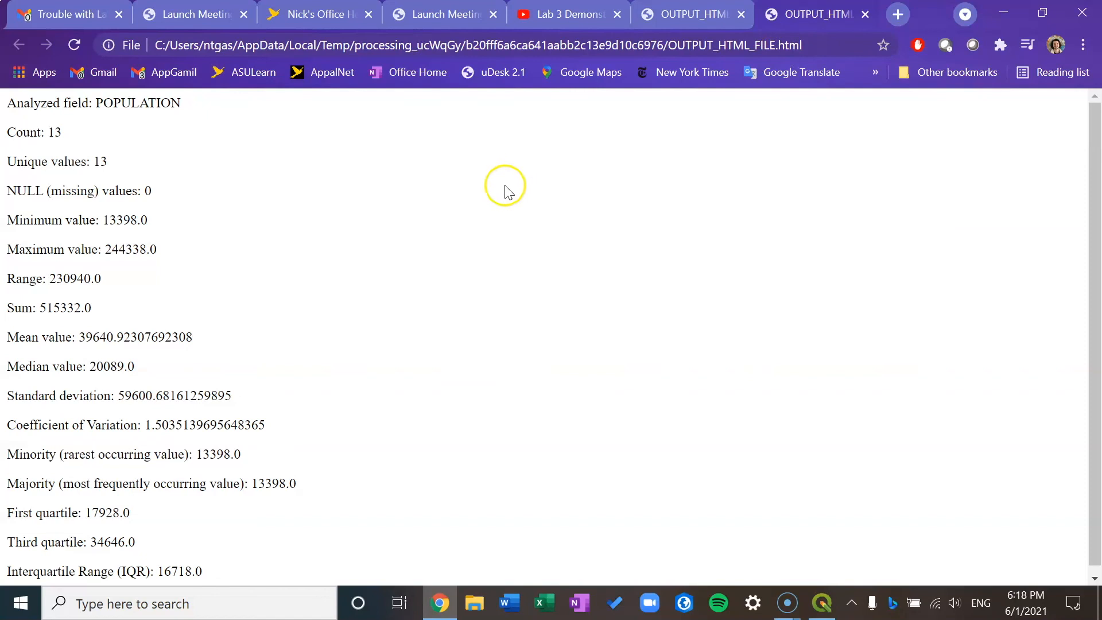
scroll(332, 296, "down", 1)
scroll(329, 290, "up", 1)
scroll(408, 298, "down", 1)
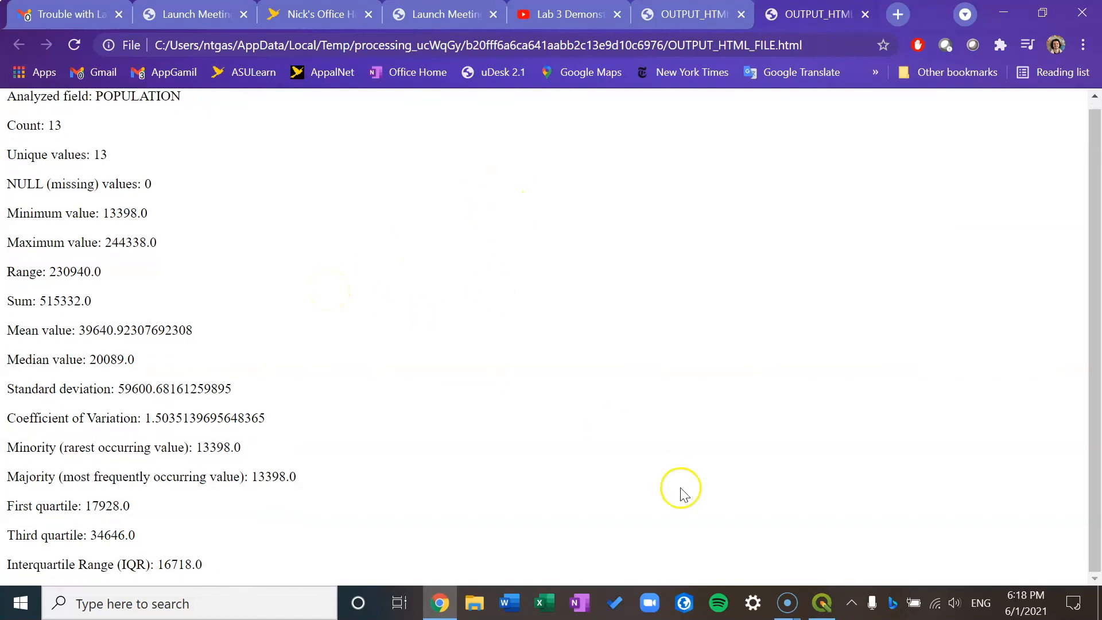
- Switch back to QGIS and deselect the features in all layers
left_click(820, 601)
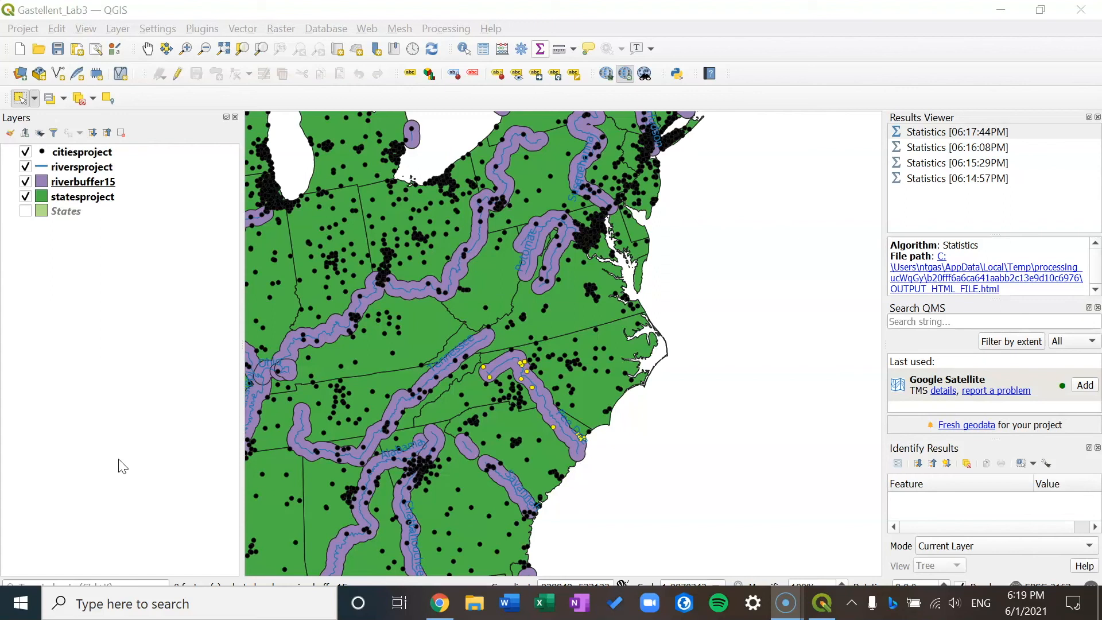
left_click(80, 100)
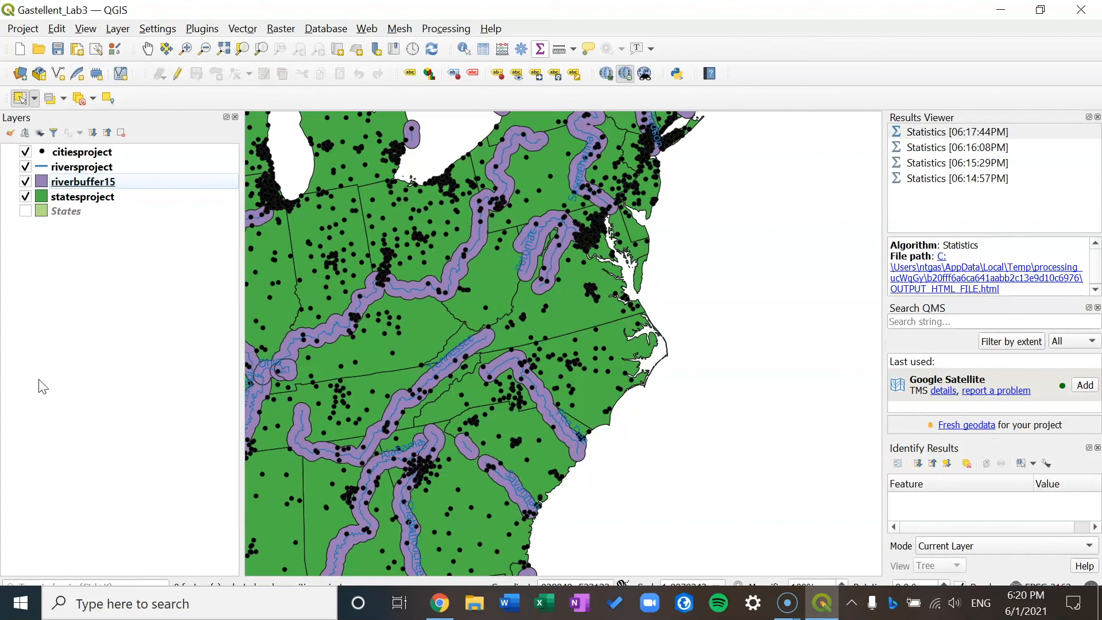
left_click(23, 29)
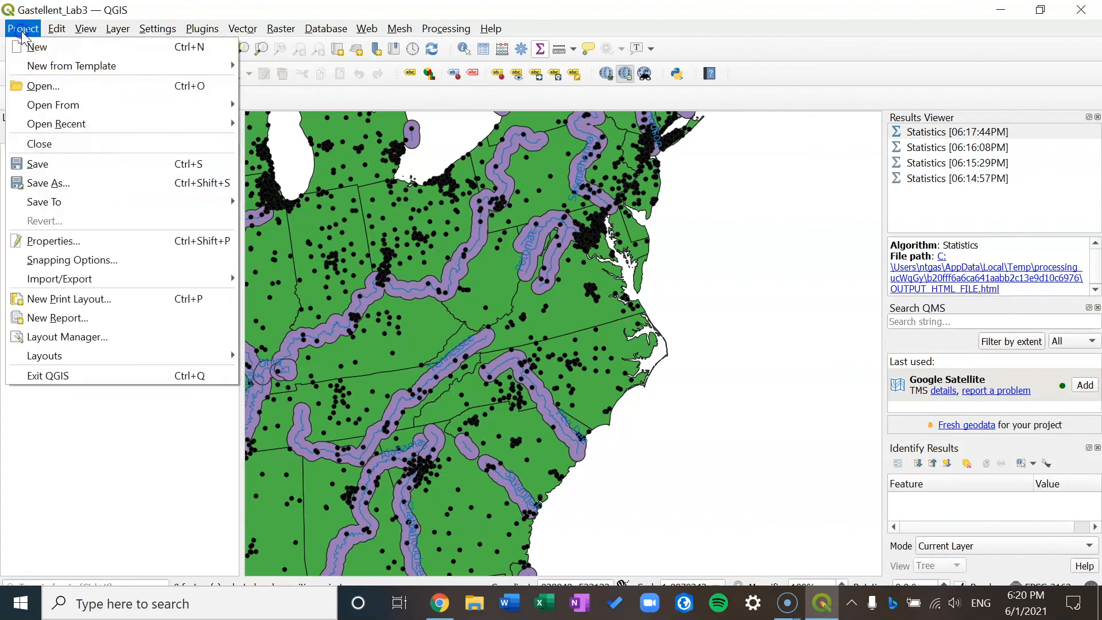
left_click(111, 361)
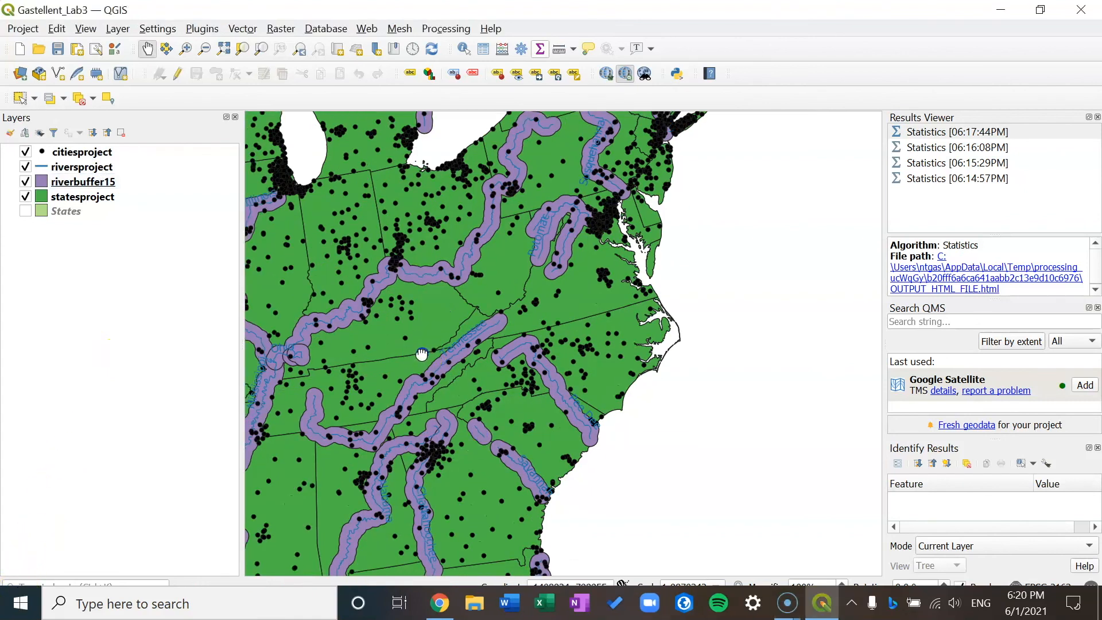
left_click_drag(421, 354, 436, 331)
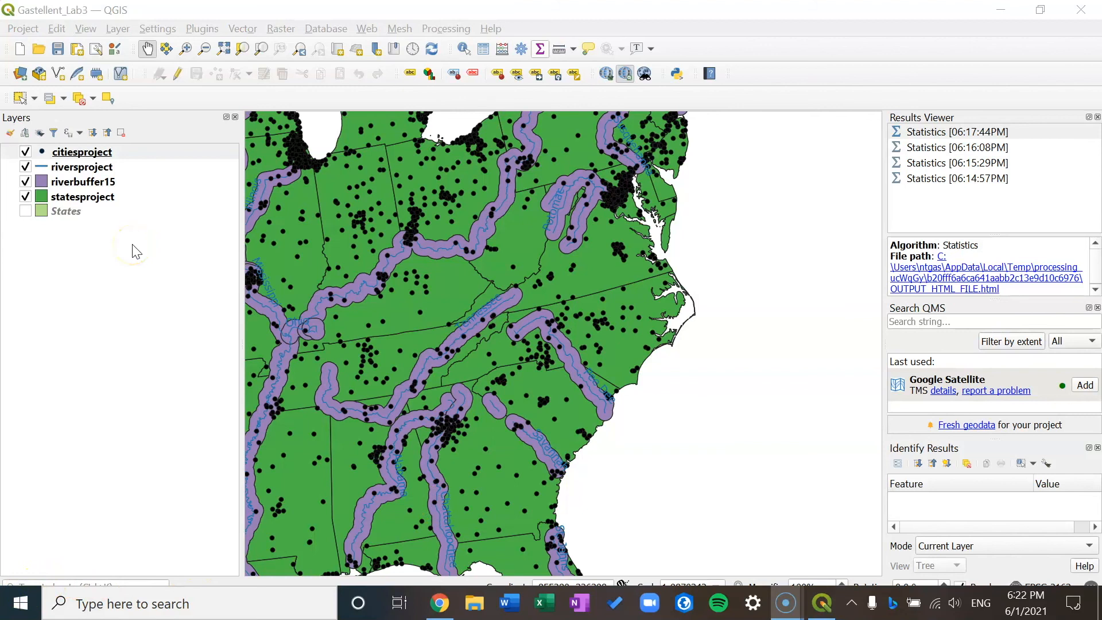
- Open the citiesproject attribute table and start selecting features using an expression
left_click(117, 151)
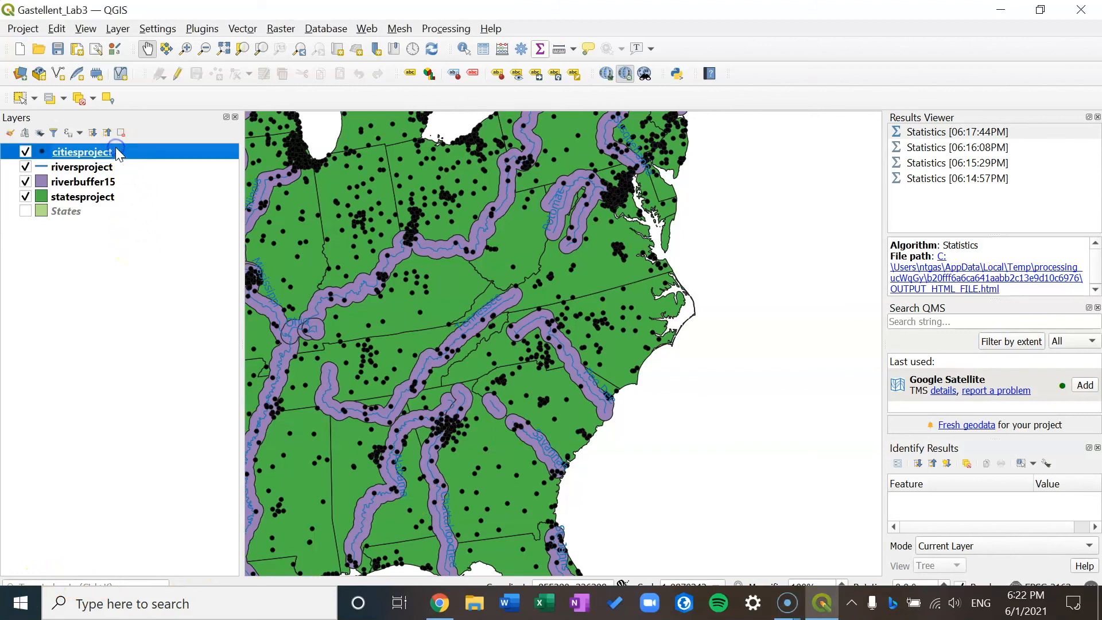
right_click(116, 148)
left_click(164, 330)
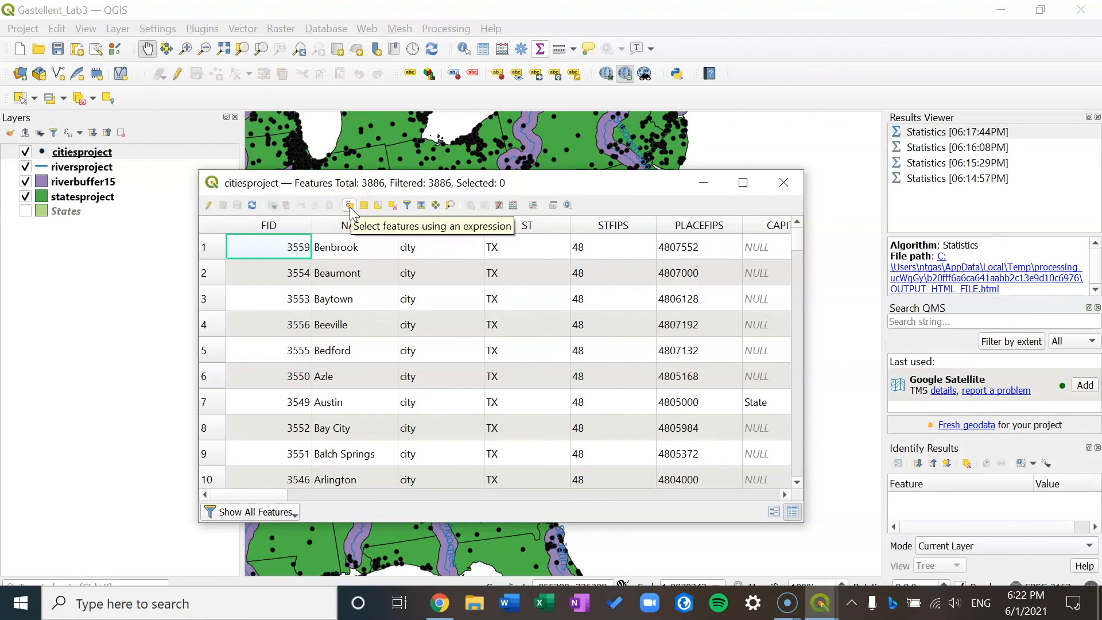
left_click(349, 206)
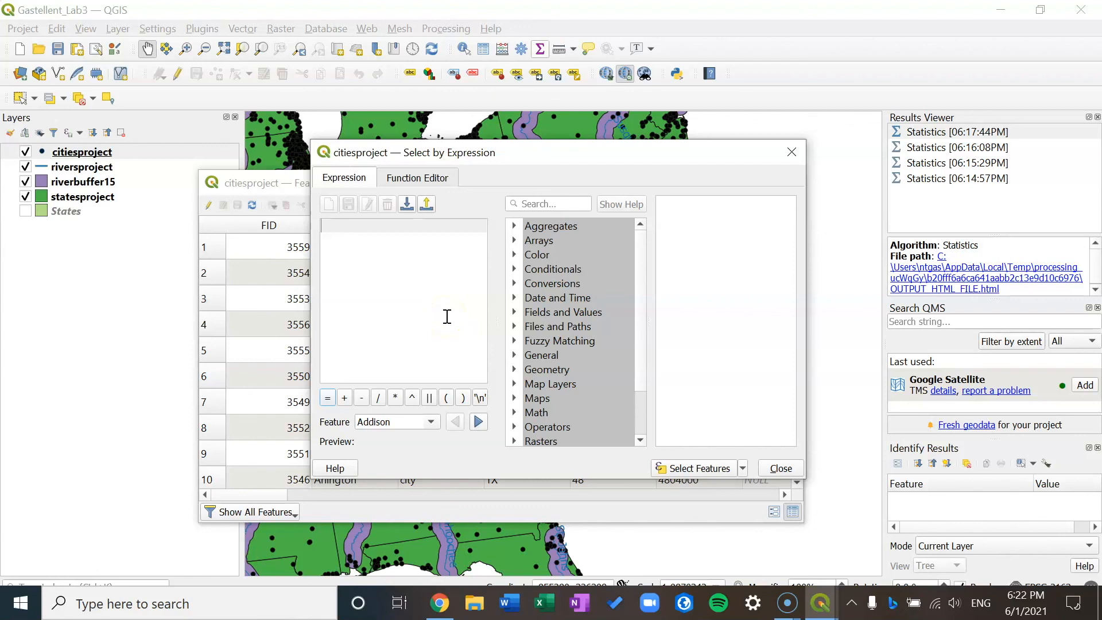
- Begin the selection expression with the ST field followed by the = operator
left_click(514, 312)
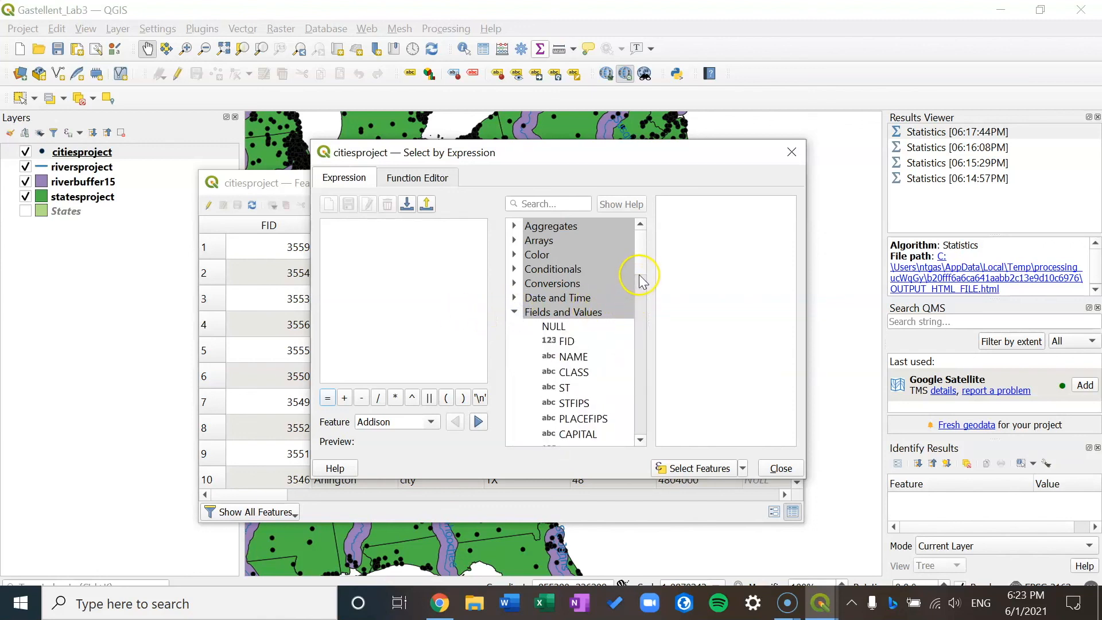
left_click_drag(642, 270, 638, 287)
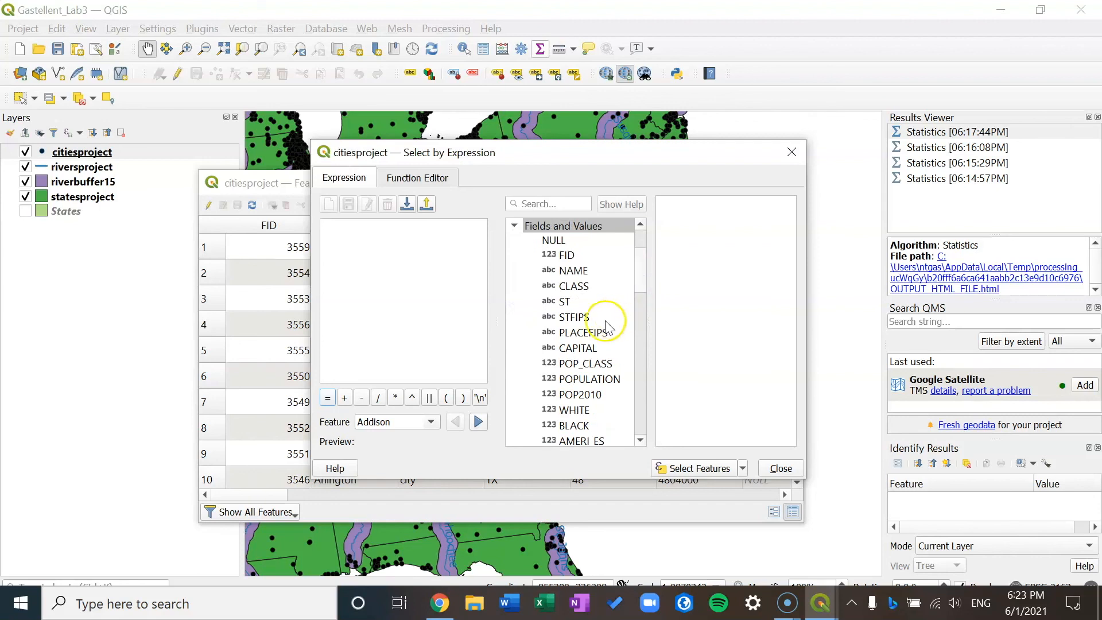
double_click(564, 302)
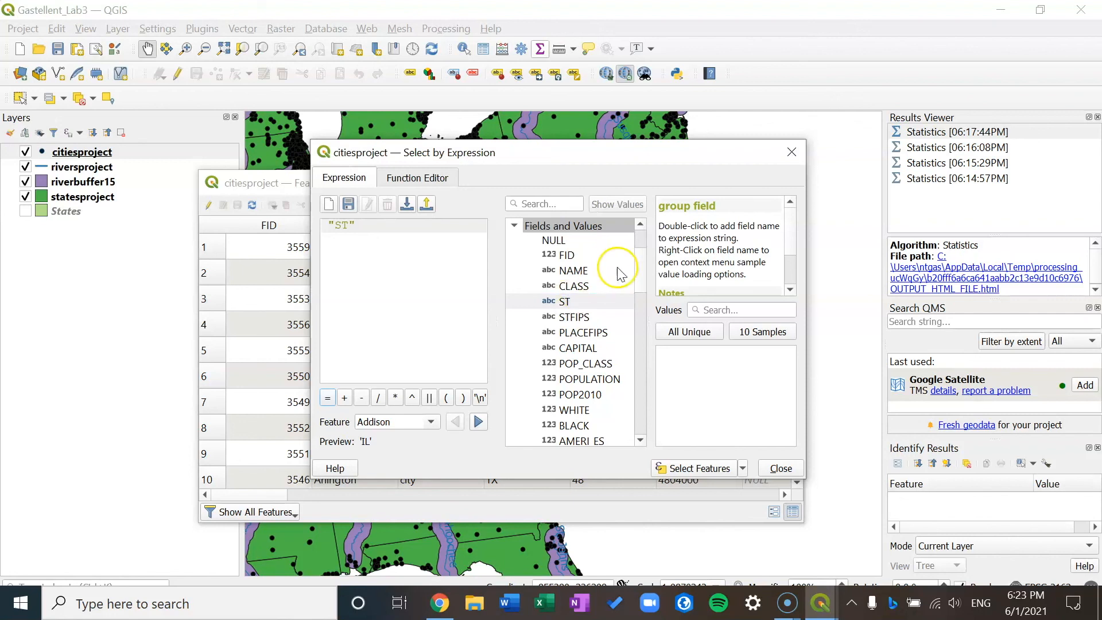
left_click(514, 225)
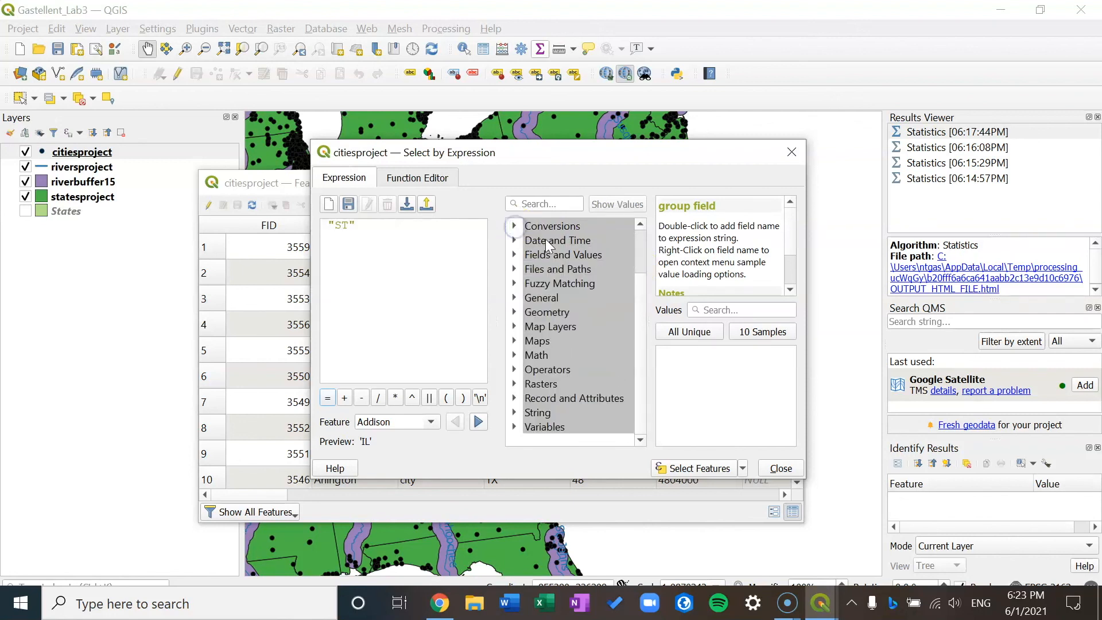
left_click(514, 368)
left_click_drag(639, 287, 639, 339)
double_click(568, 399)
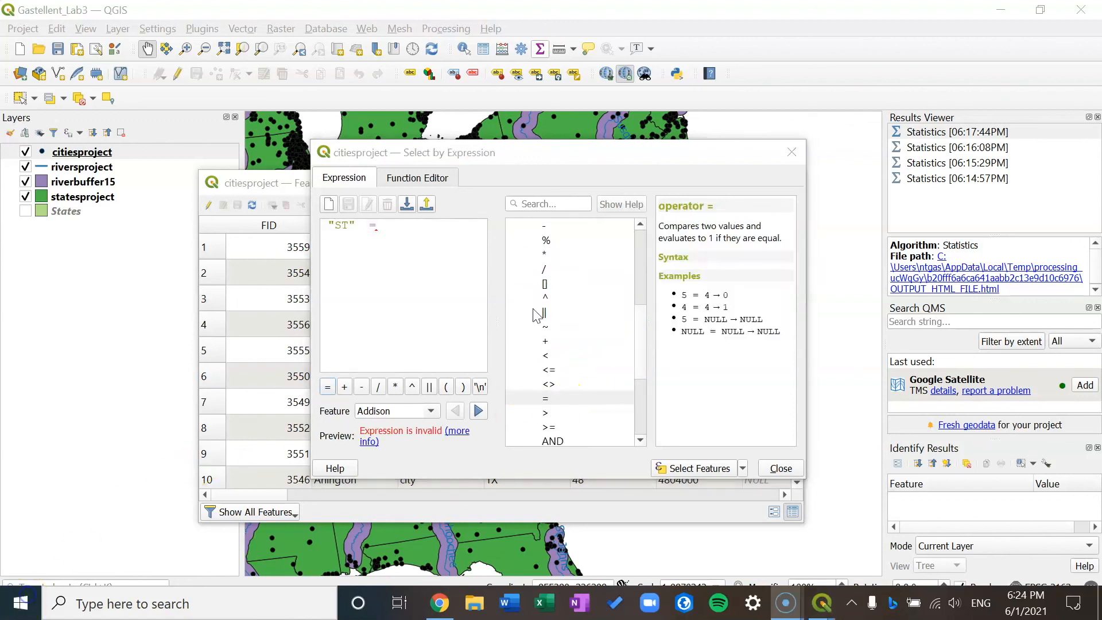
- Load all unique values of the ST field and complete the expression with NC, giving "ST" = 'NC'
scroll(638, 244, "up", 5)
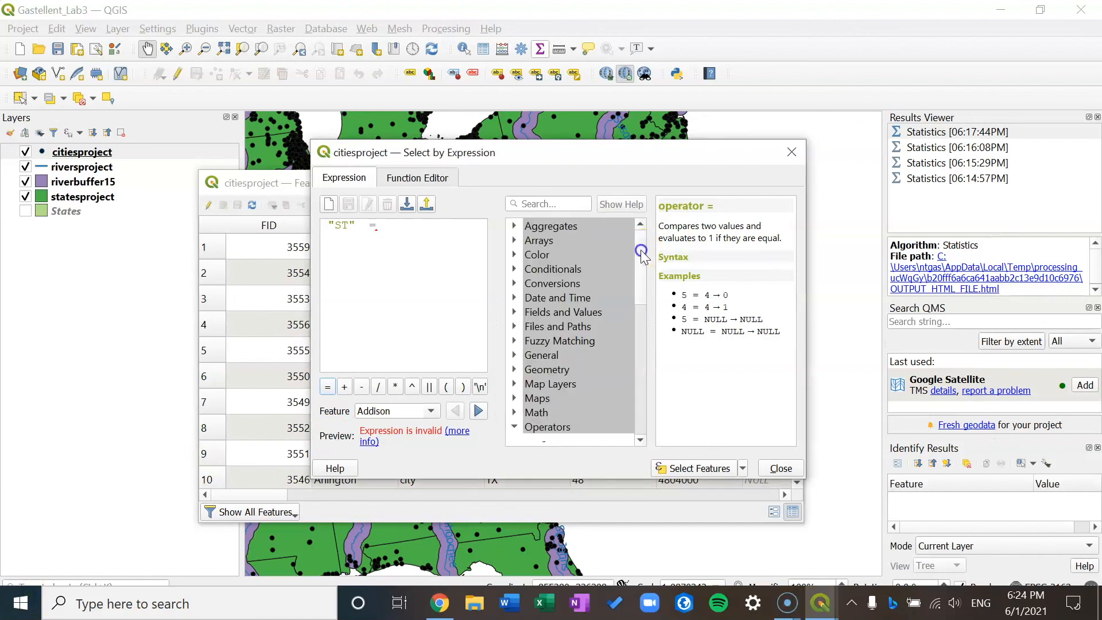
left_click(514, 427)
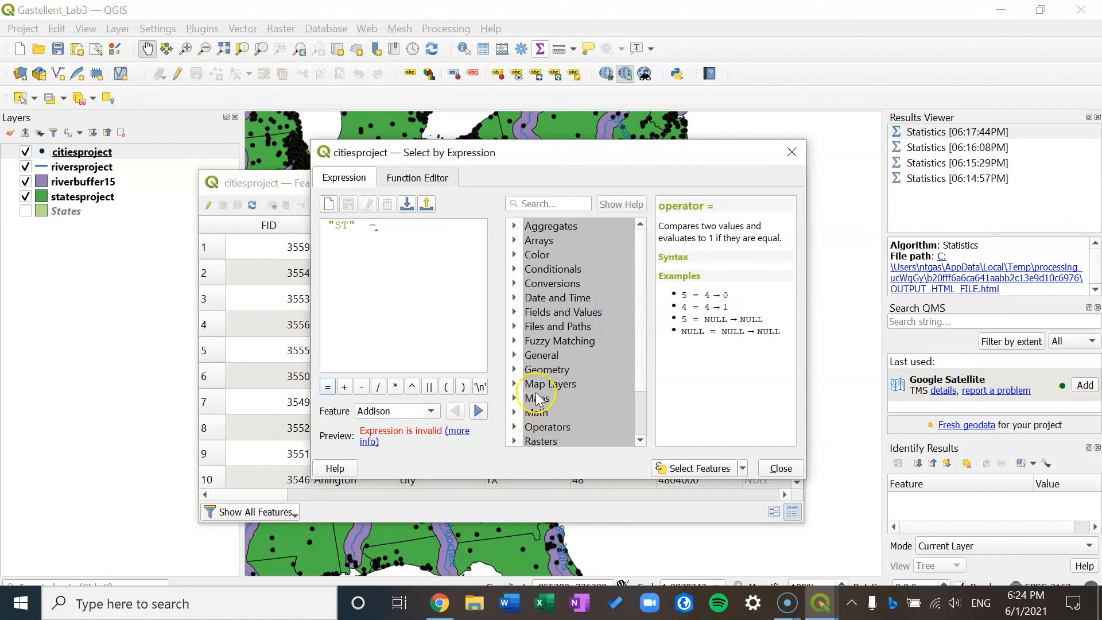
left_click(515, 314)
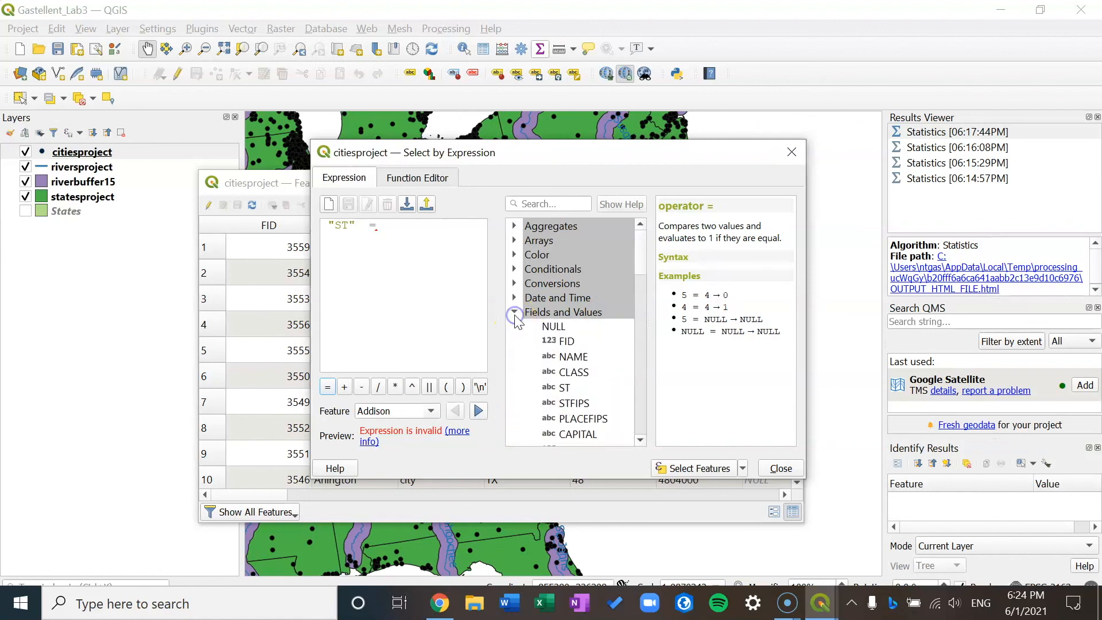
left_click(565, 388)
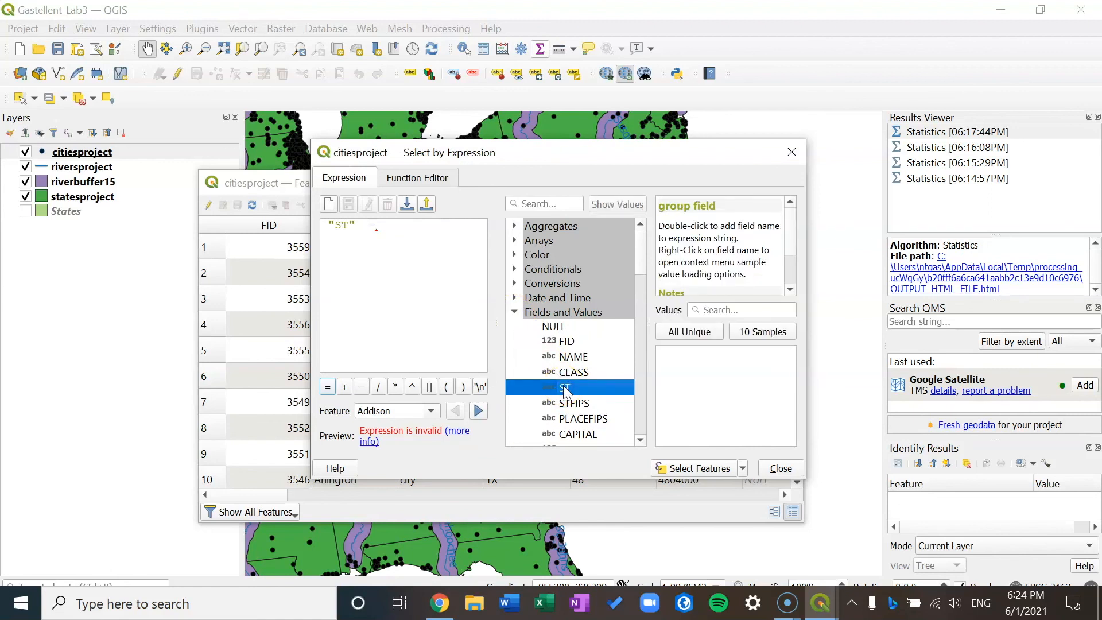
left_click(685, 335)
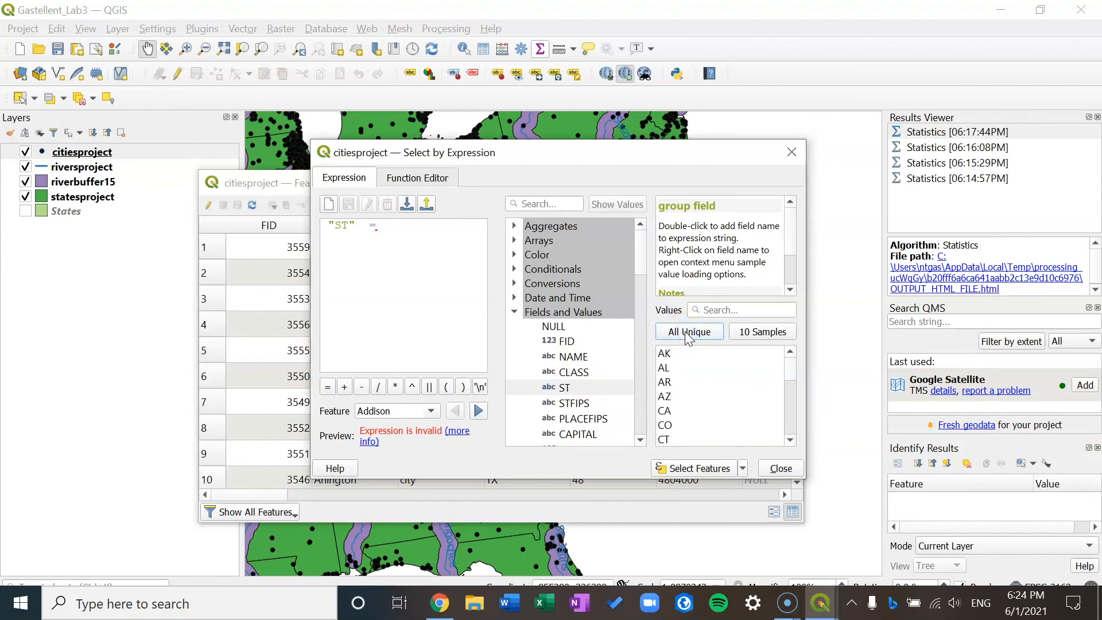
left_click_drag(787, 369, 790, 404)
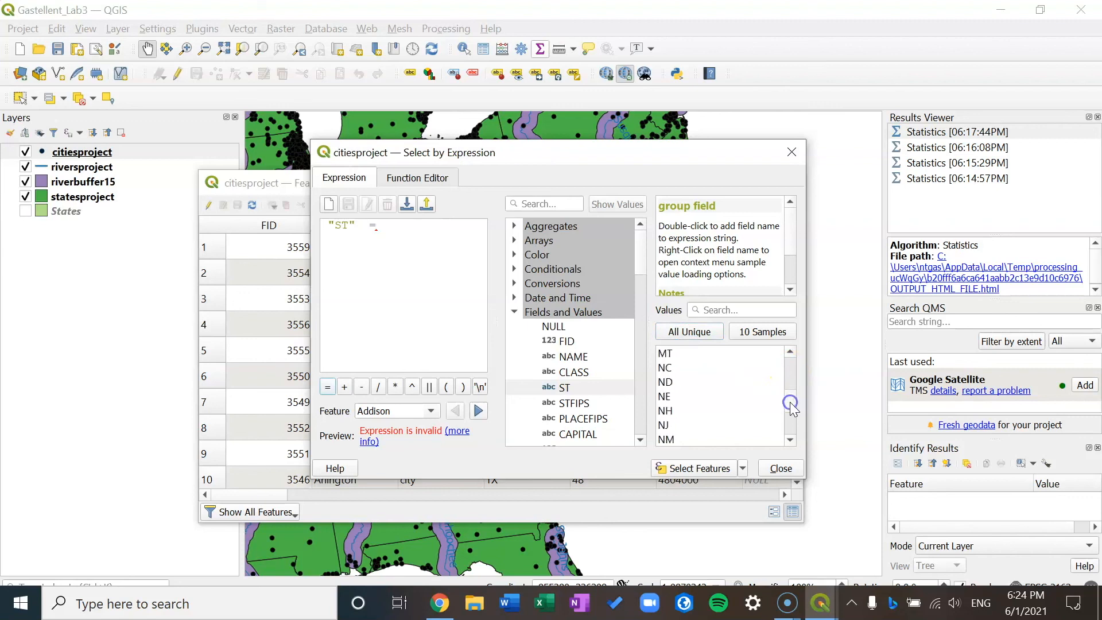
left_click(682, 370)
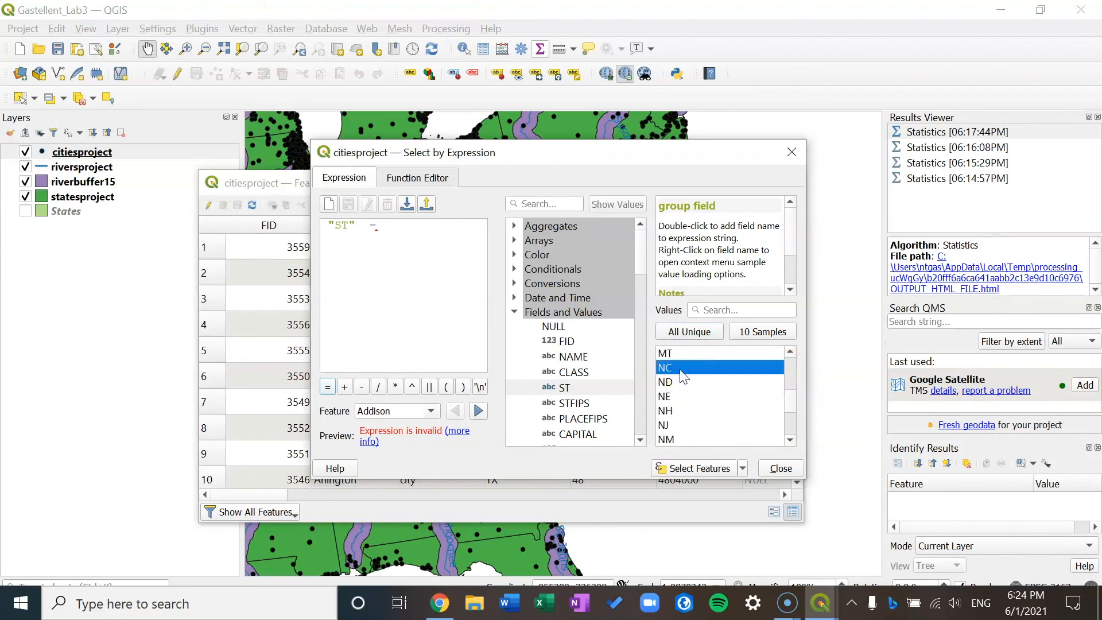
double_click(682, 372)
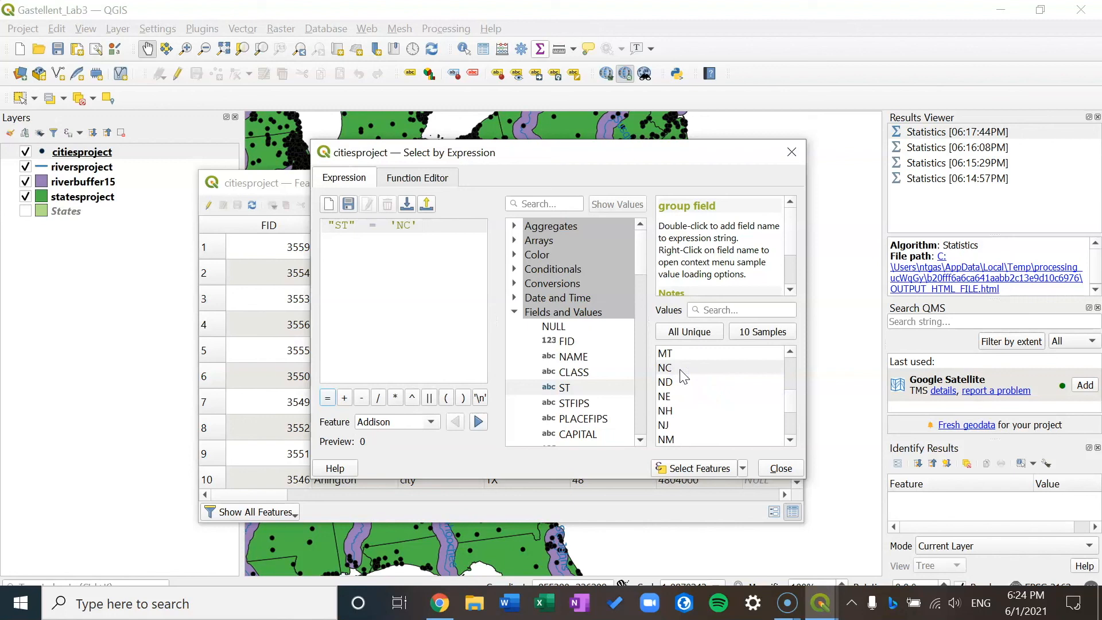
- Select the cities that match the North Carolina expression and close the expression window, leaving the attribute table open
left_click(689, 468)
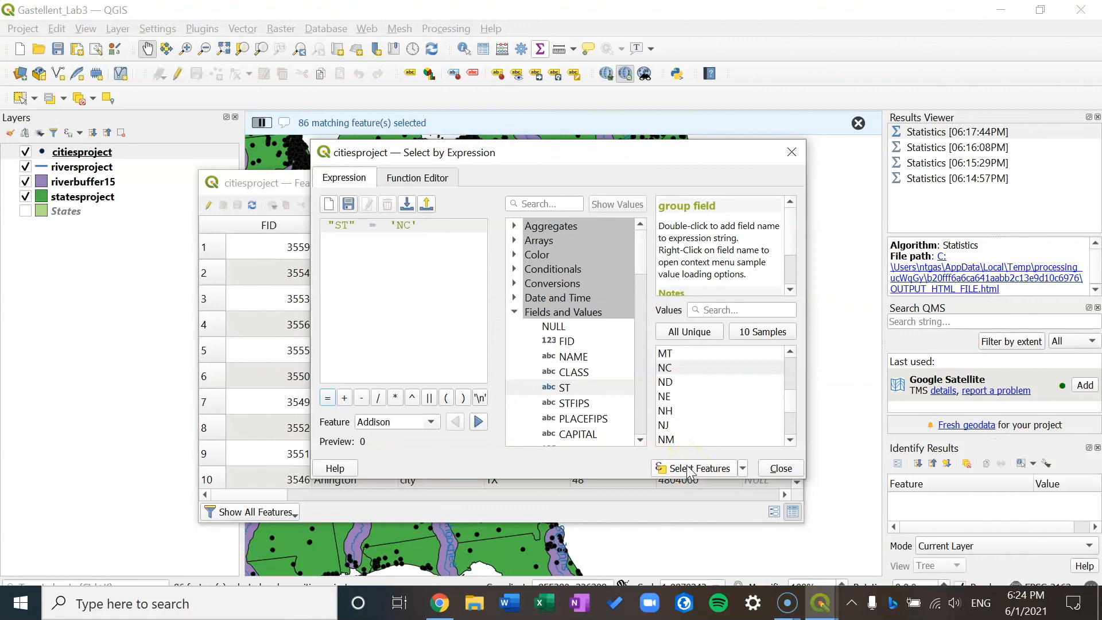
left_click(766, 468)
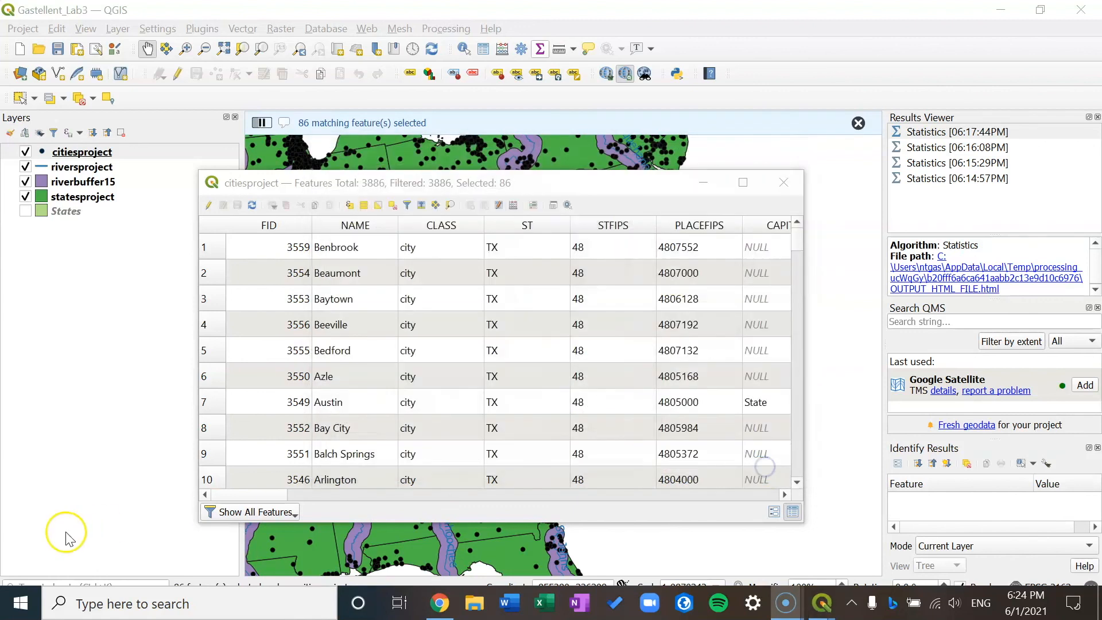
left_click(558, 195)
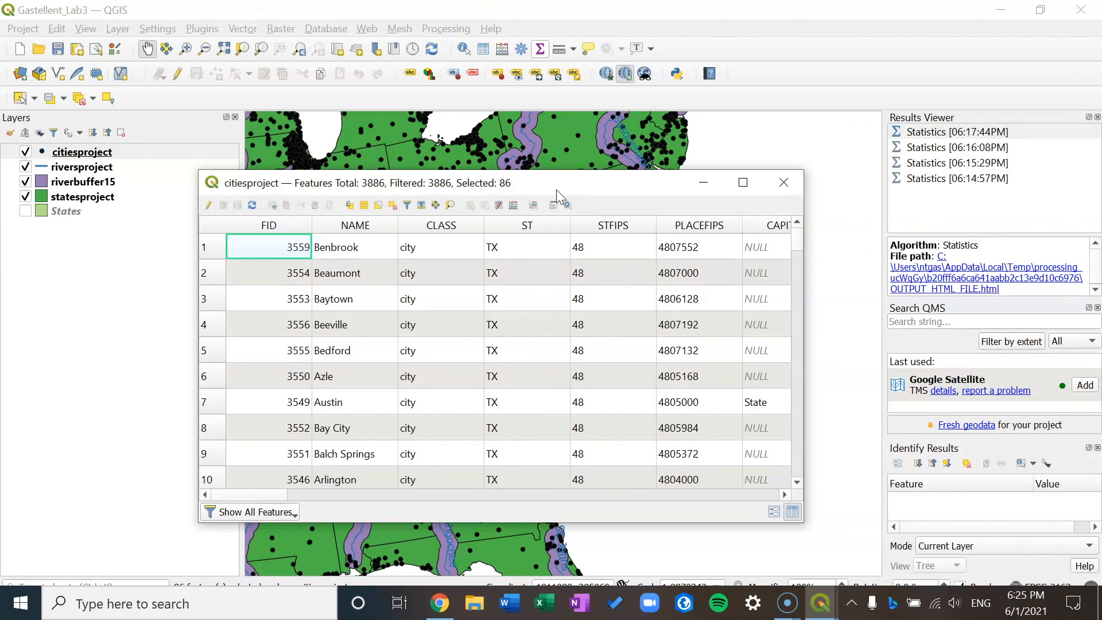
left_click_drag(538, 183, 547, 167)
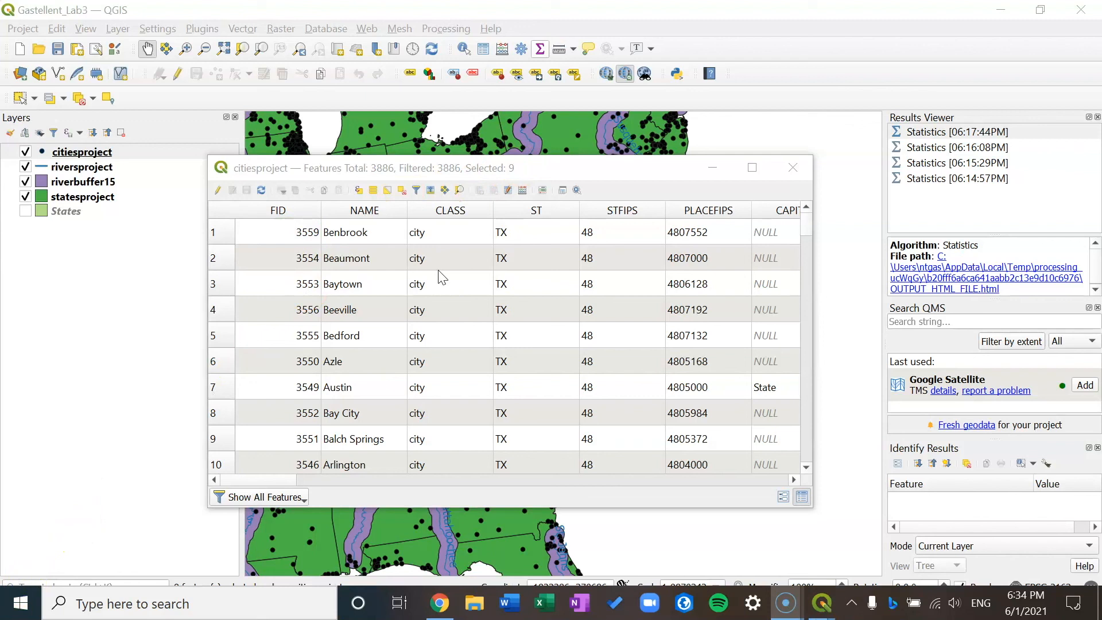
- Reopen Select by Expression for citiesproject and insert the recently used expression "ST" = 'NC'
left_click(611, 174)
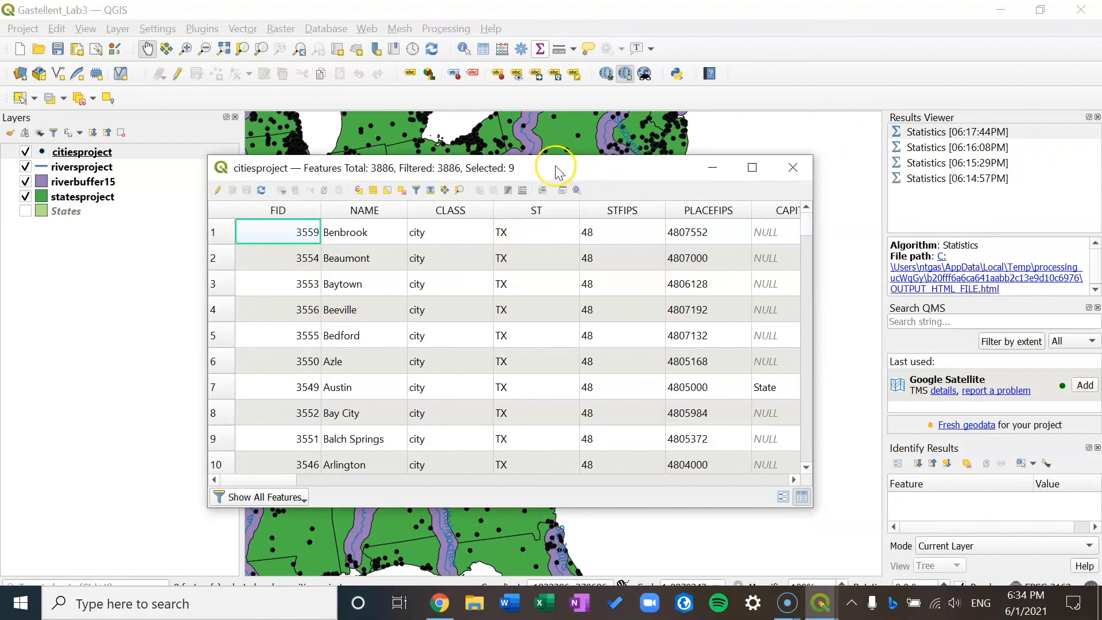
left_click(360, 194)
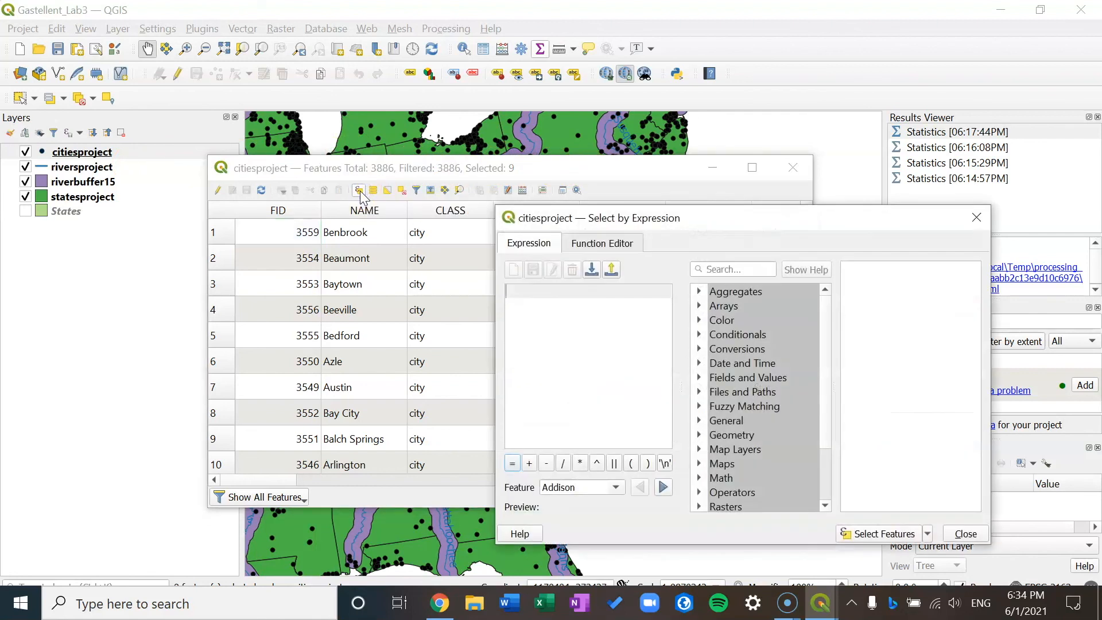
left_click_drag(691, 216, 655, 123)
left_click_drag(791, 241, 794, 356)
left_click(664, 402)
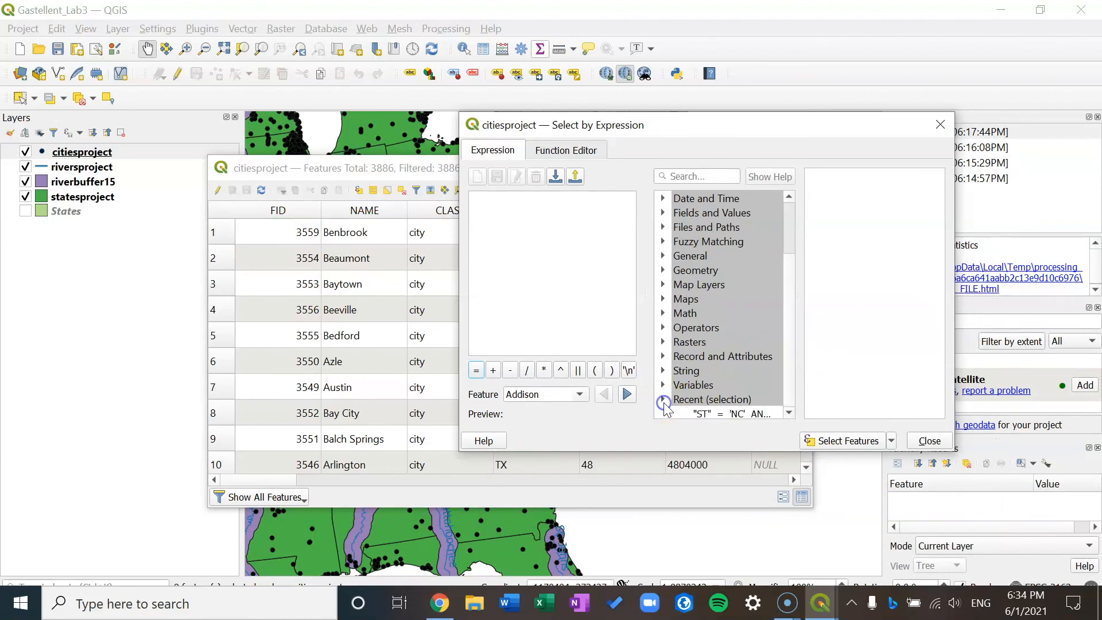
left_click_drag(784, 241, 777, 352)
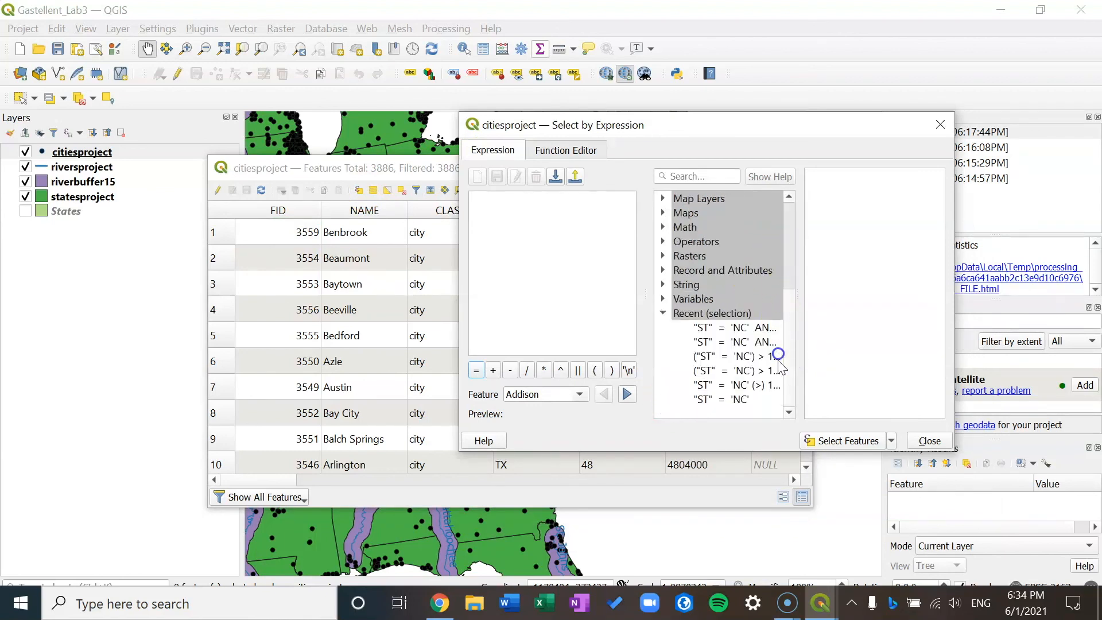
double_click(726, 400)
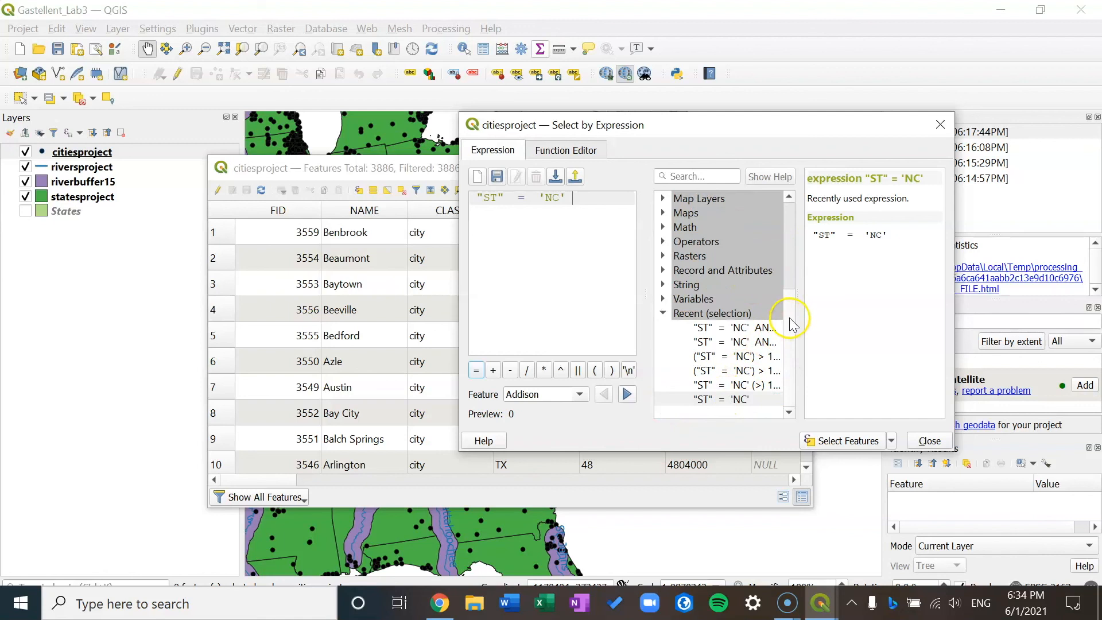
- Append the AND operator to the "ST" = 'NC' expression from the Operators group
left_click_drag(788, 344, 792, 261)
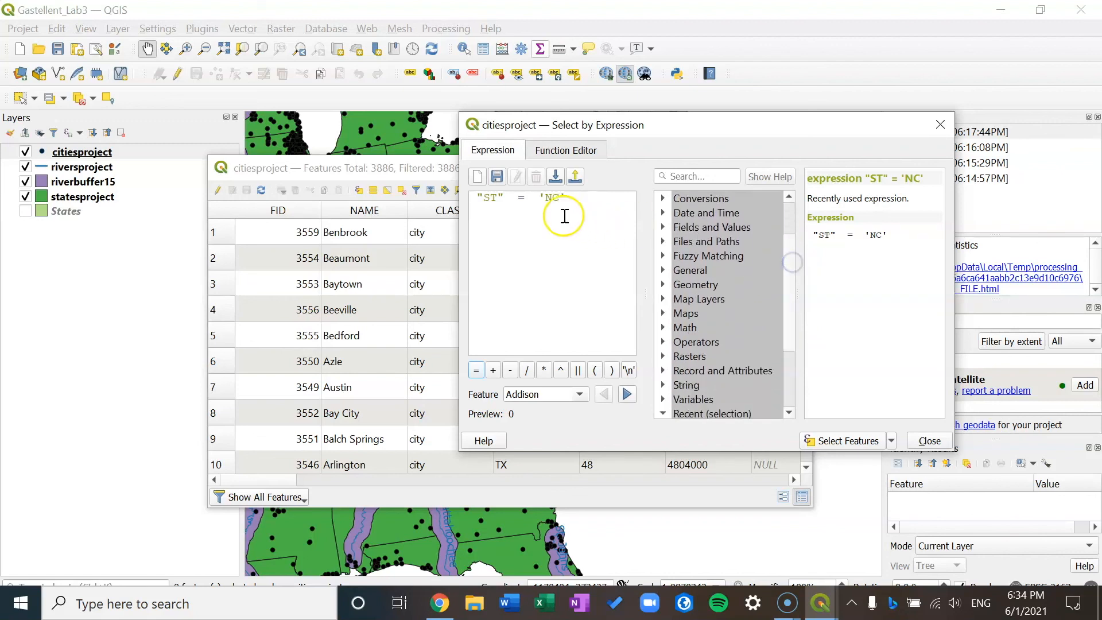
left_click(663, 342)
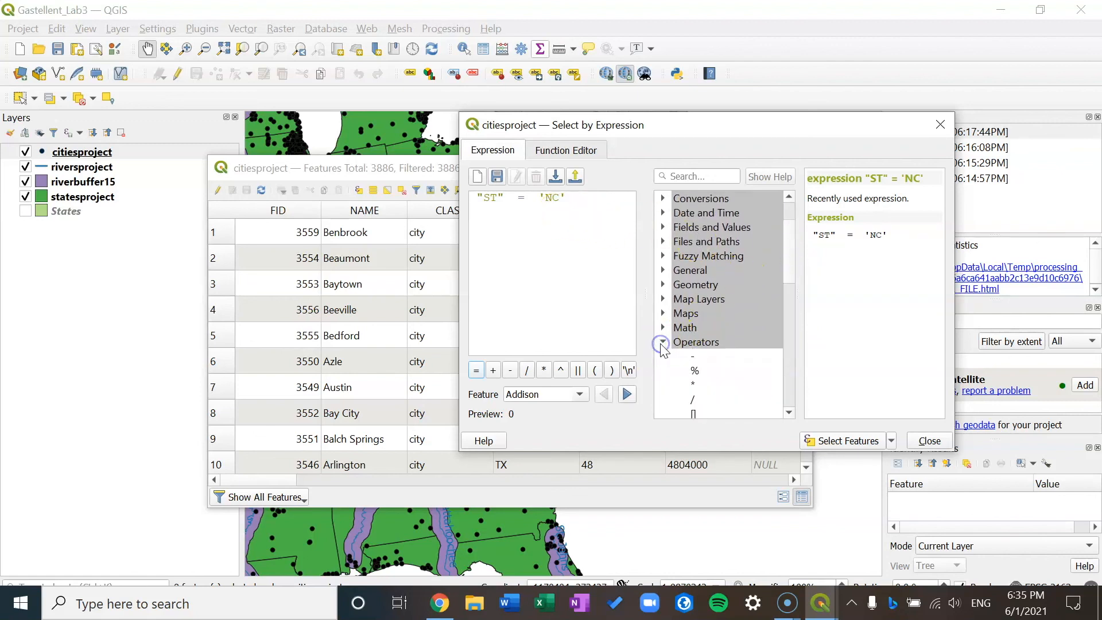
left_click_drag(793, 258, 794, 325)
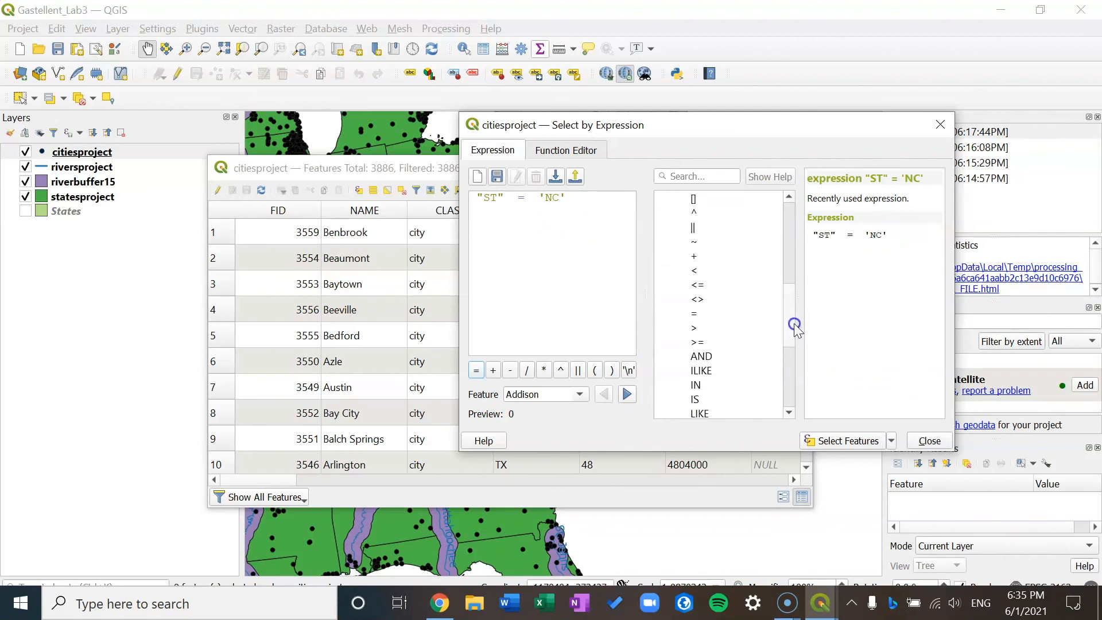
double_click(731, 358)
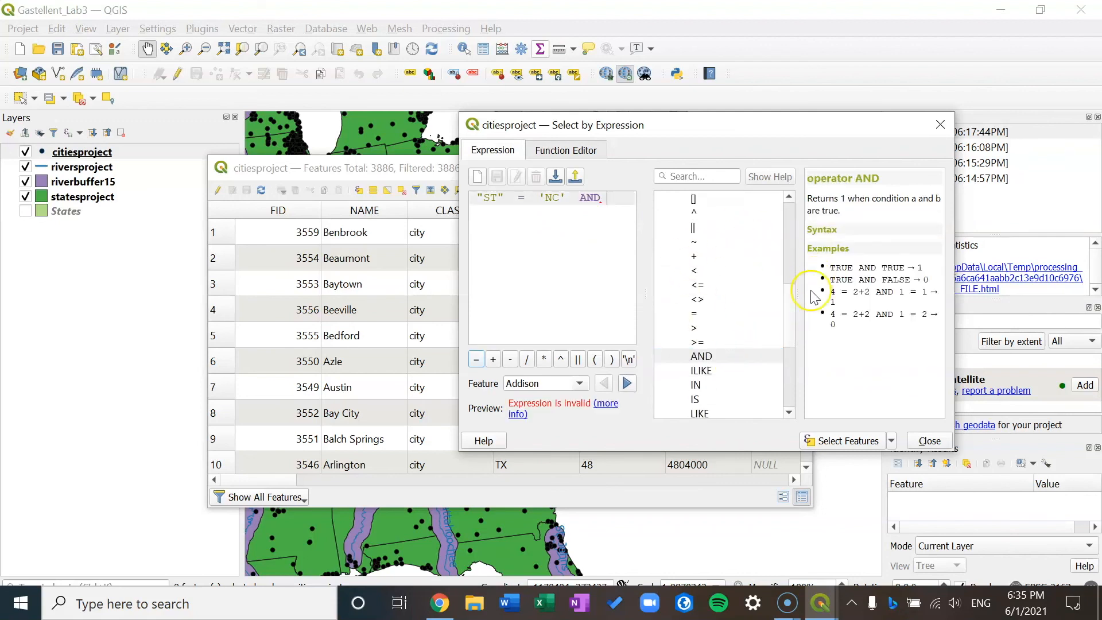
- Complete the second condition with the POPULATION field, the > operator and 100000, giving "ST" = 'NC' AND "POPULATION" > 100000
left_click_drag(788, 306, 794, 195)
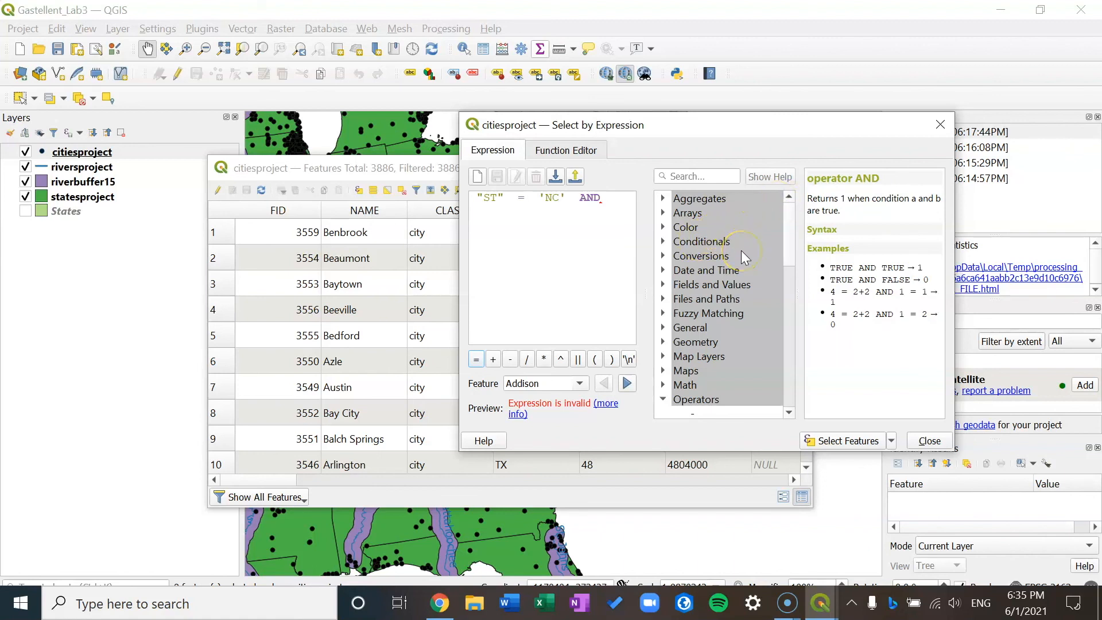
left_click(663, 285)
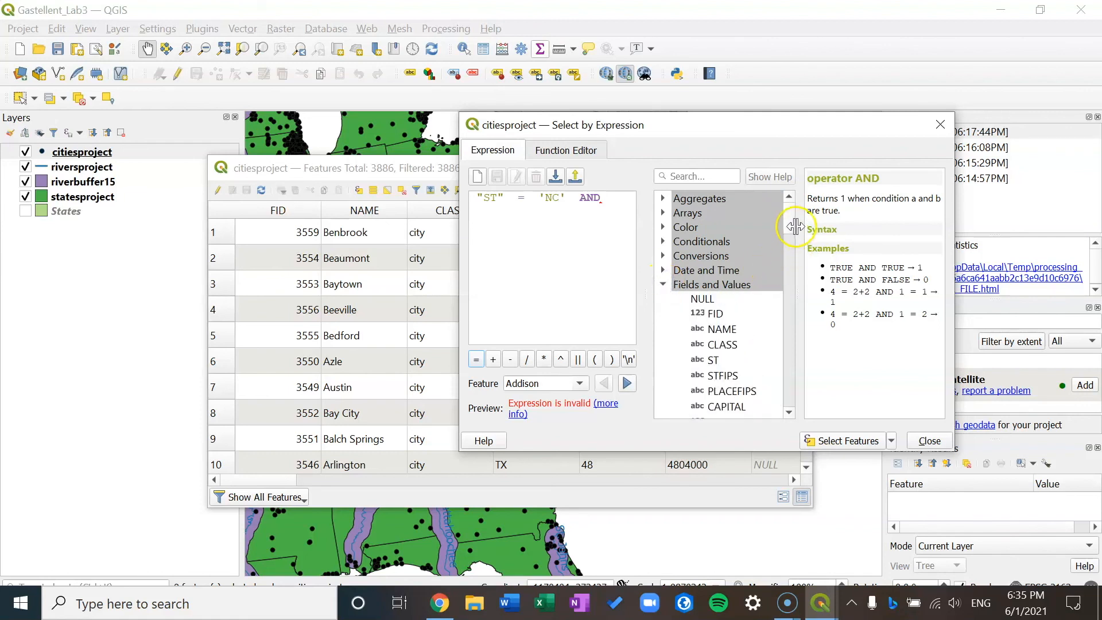
left_click_drag(789, 228, 791, 253)
double_click(768, 262)
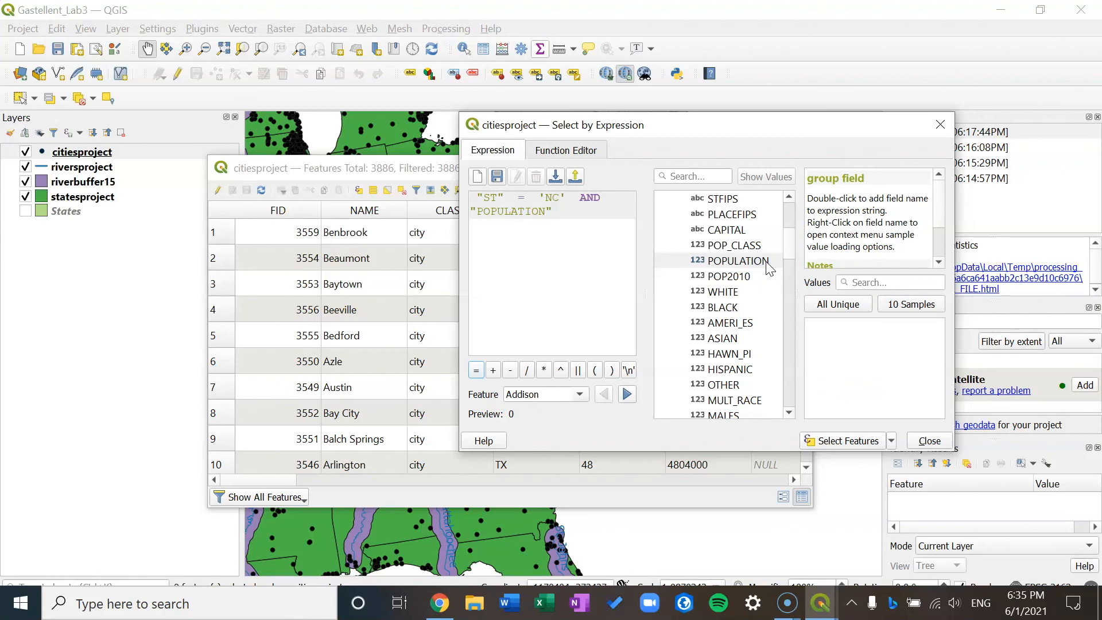
left_click_drag(788, 247, 788, 366)
double_click(721, 373)
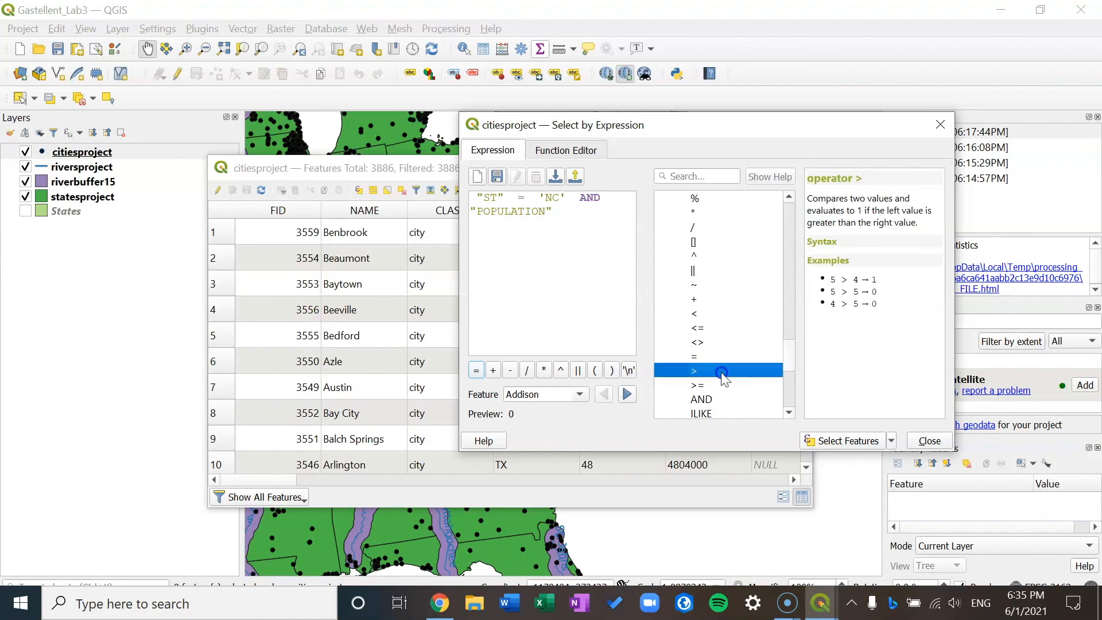
type("100000")
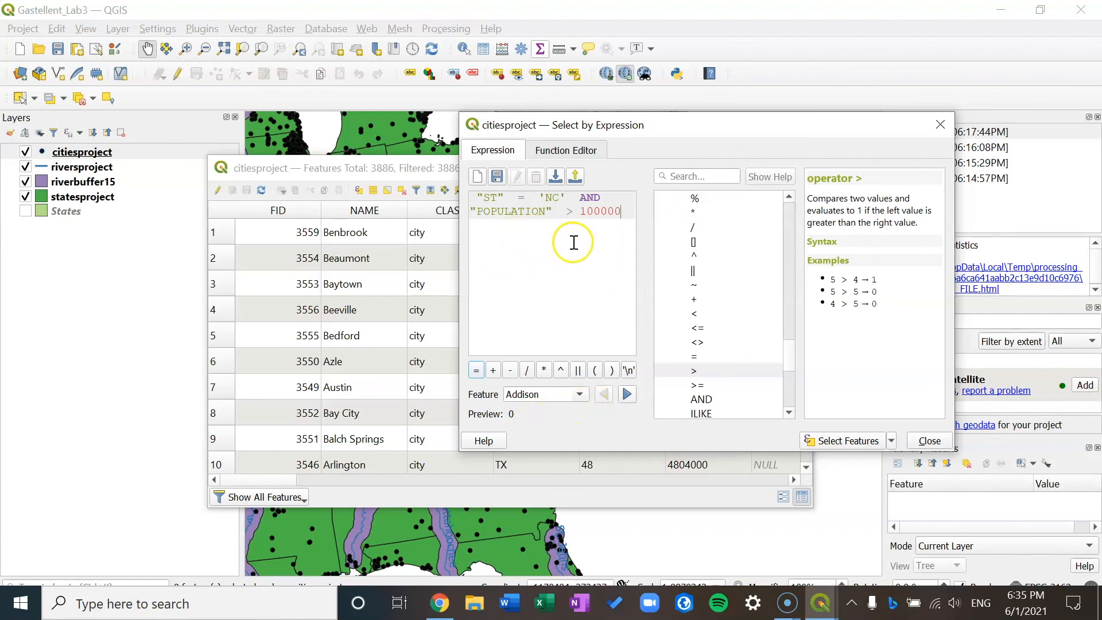
- Select the cities matching the state and population expression and close the expression window, leaving the attribute table open
left_click(815, 441)
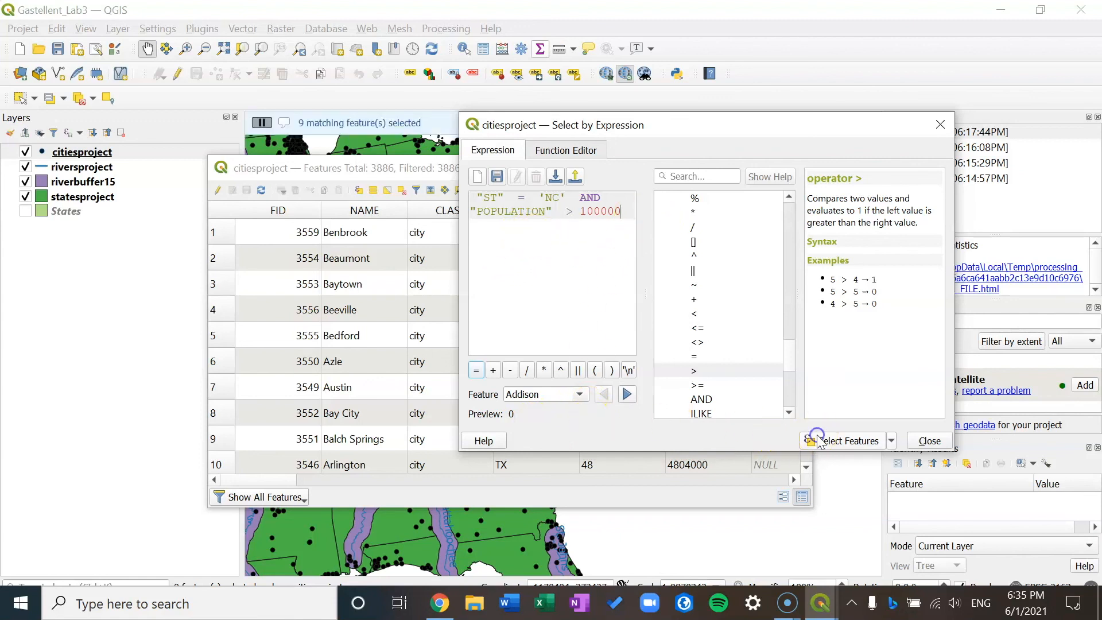
left_click_drag(683, 127, 552, 219)
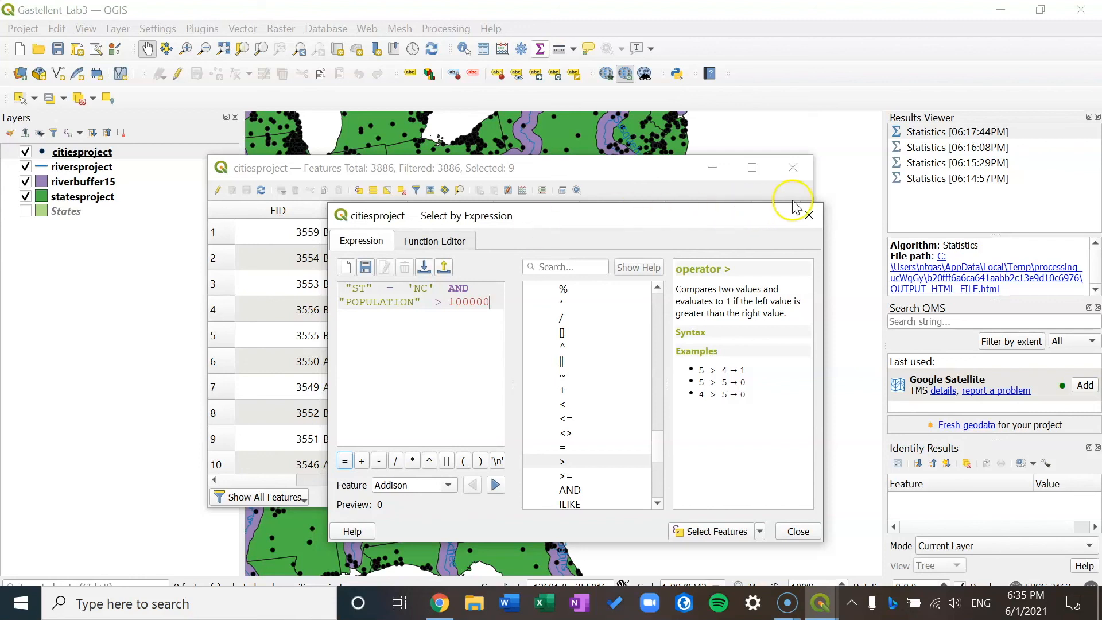
left_click(809, 215)
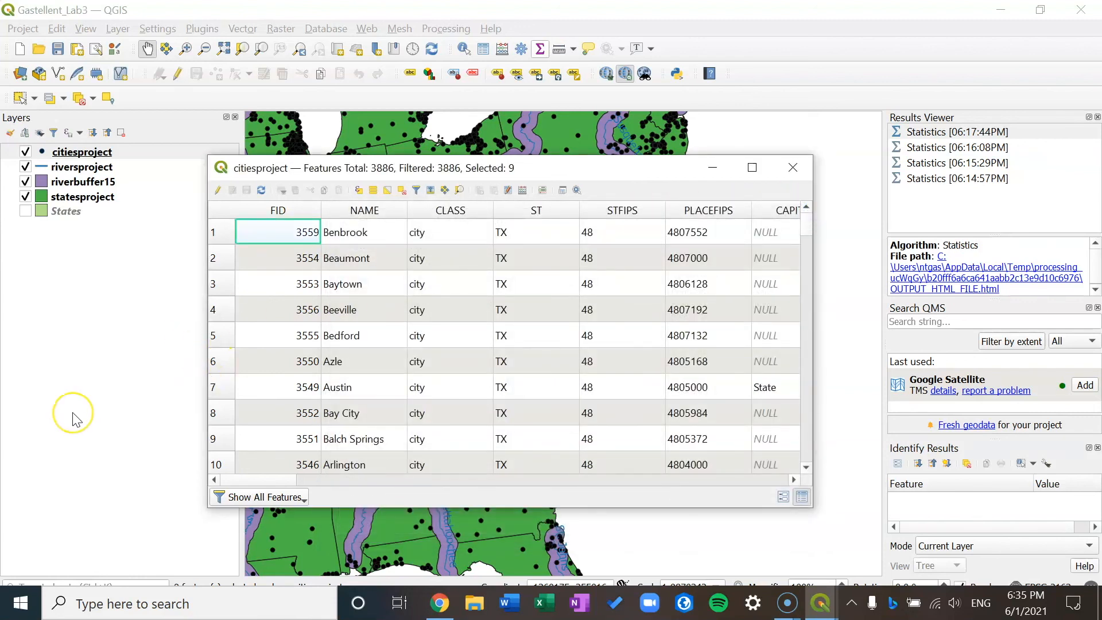